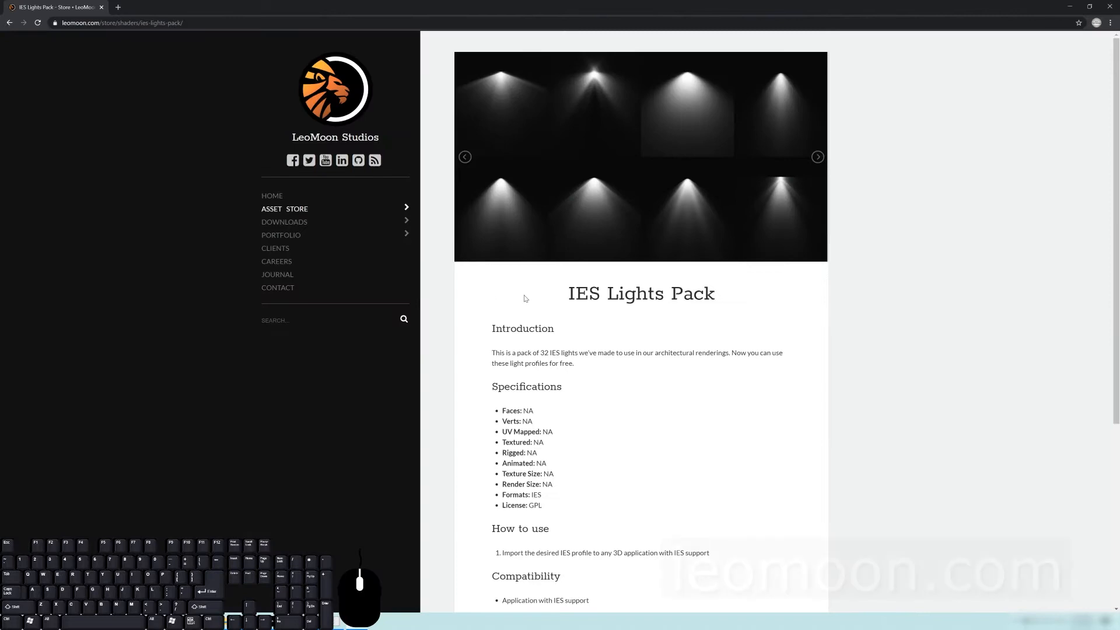
Step: Examine the IES Lights Pack page, including its light preview images, specifications, usage notes and free download option
scroll(560, 304, "down", 2)
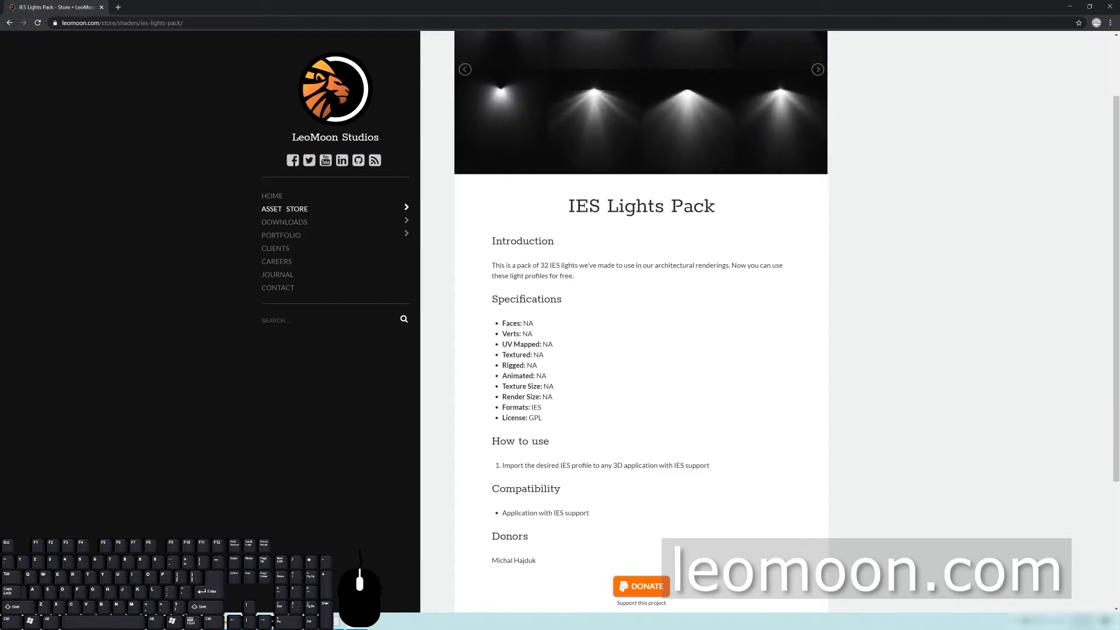
scroll(525, 283, "down", 1)
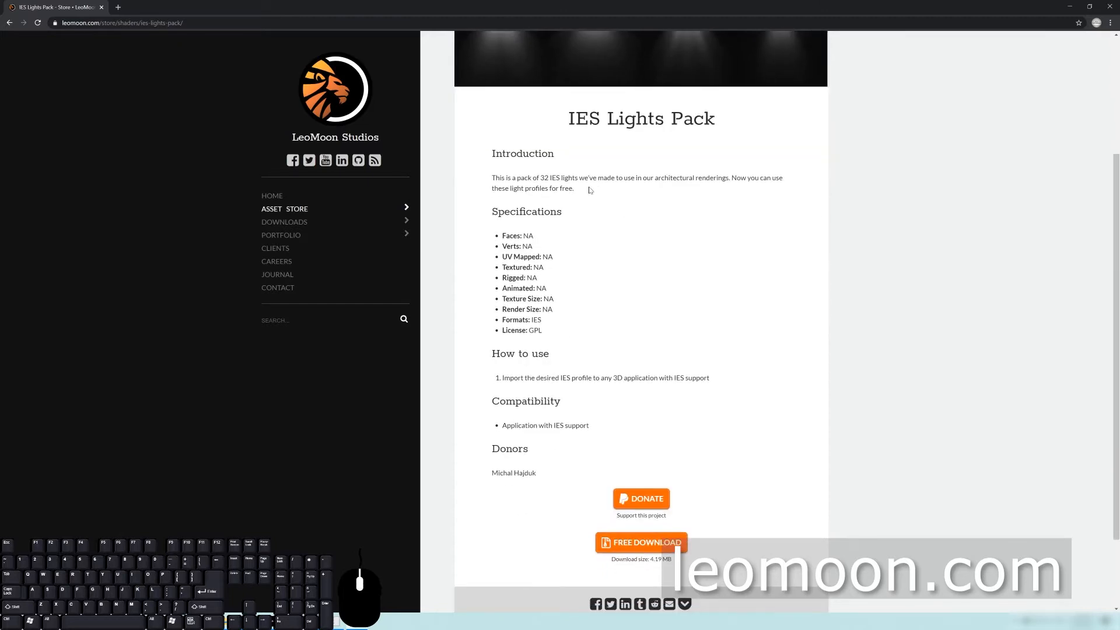
scroll(671, 426, "down", 1)
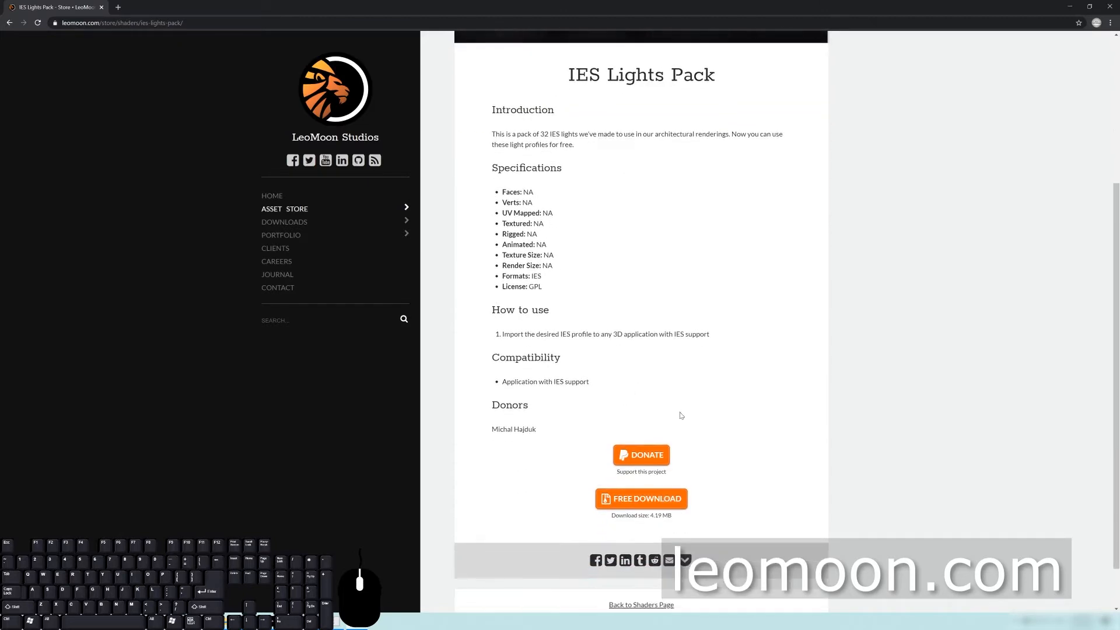
scroll(649, 457, "down", 1)
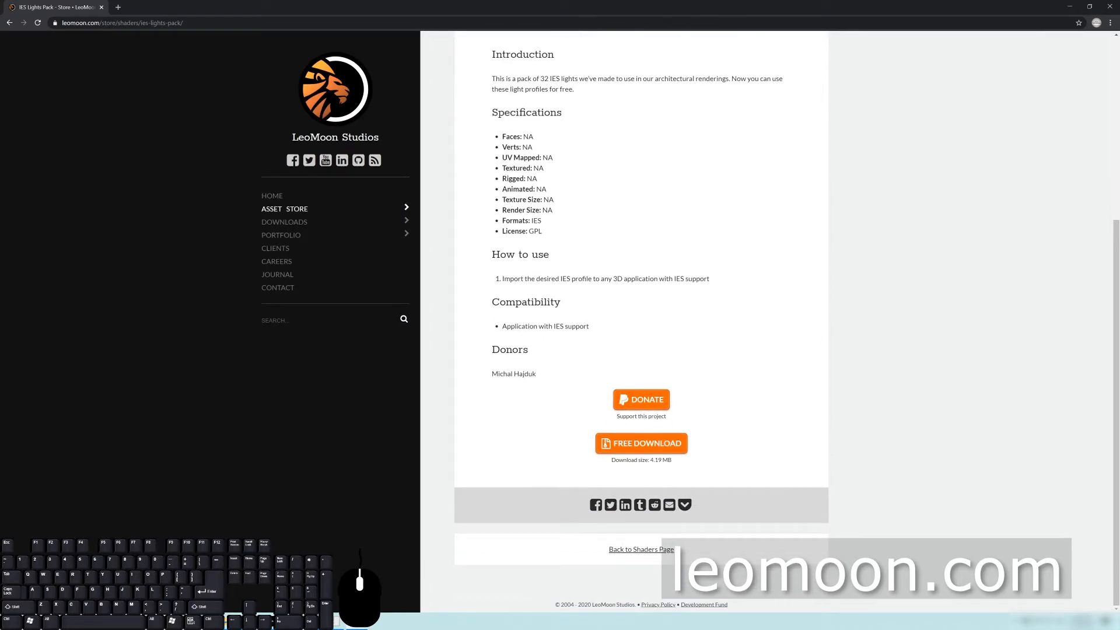
scroll(592, 319, "up", 5)
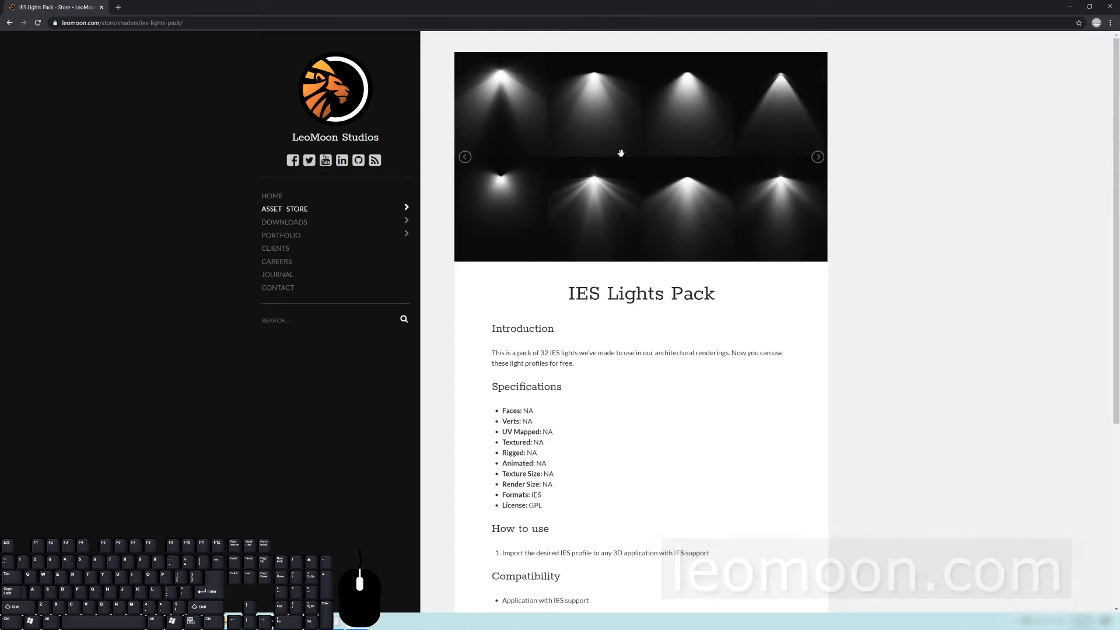
scroll(644, 233, "down", 2)
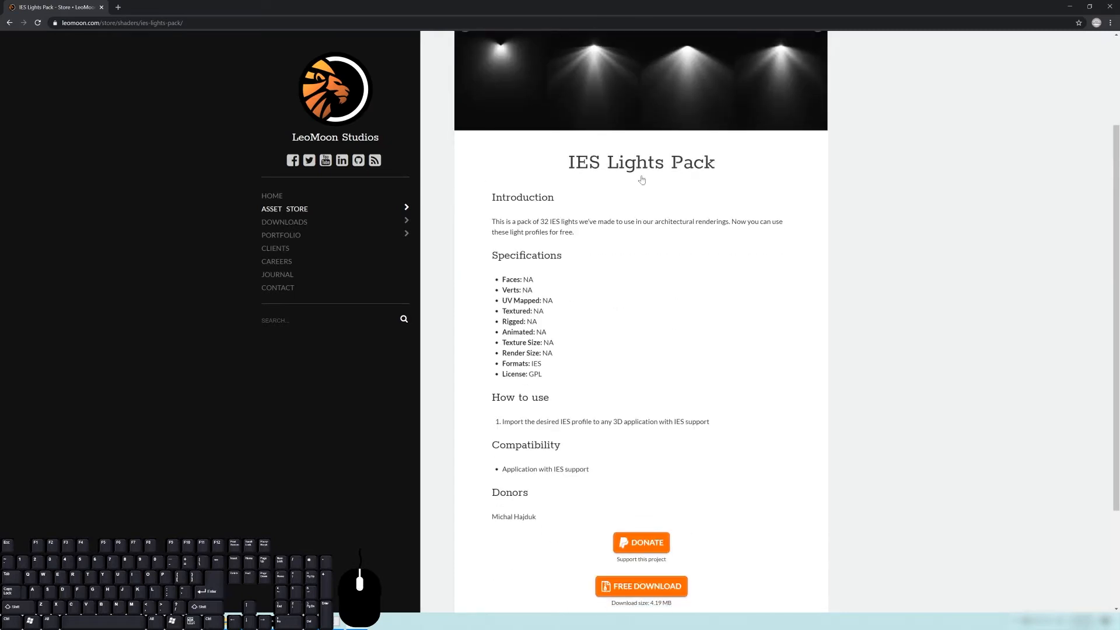
scroll(606, 199, "down", 2)
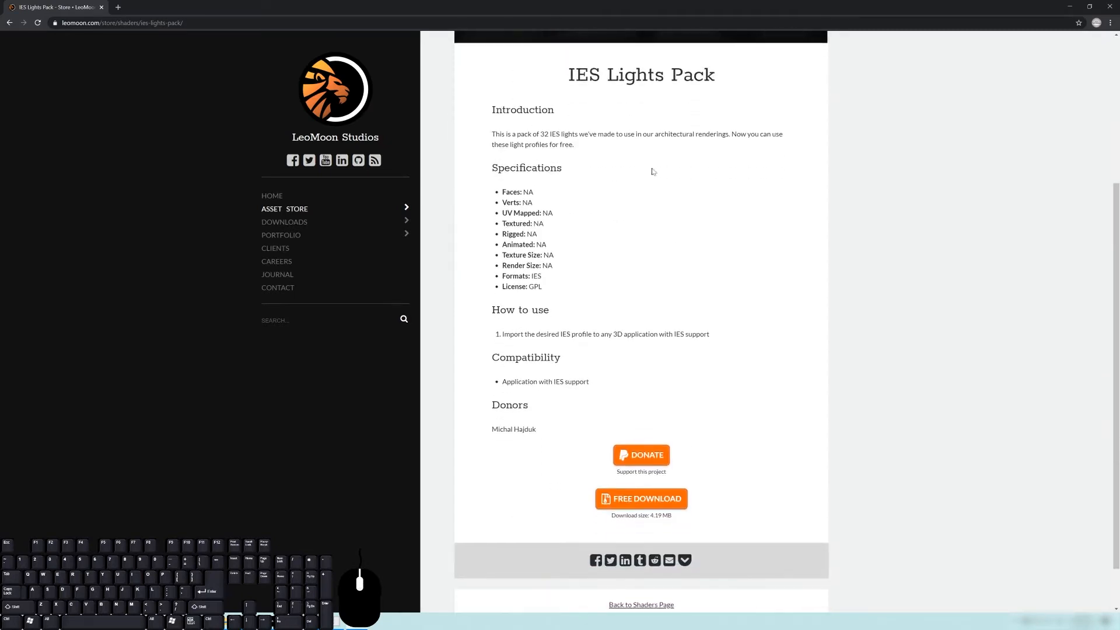
scroll(715, 232, "up", 3)
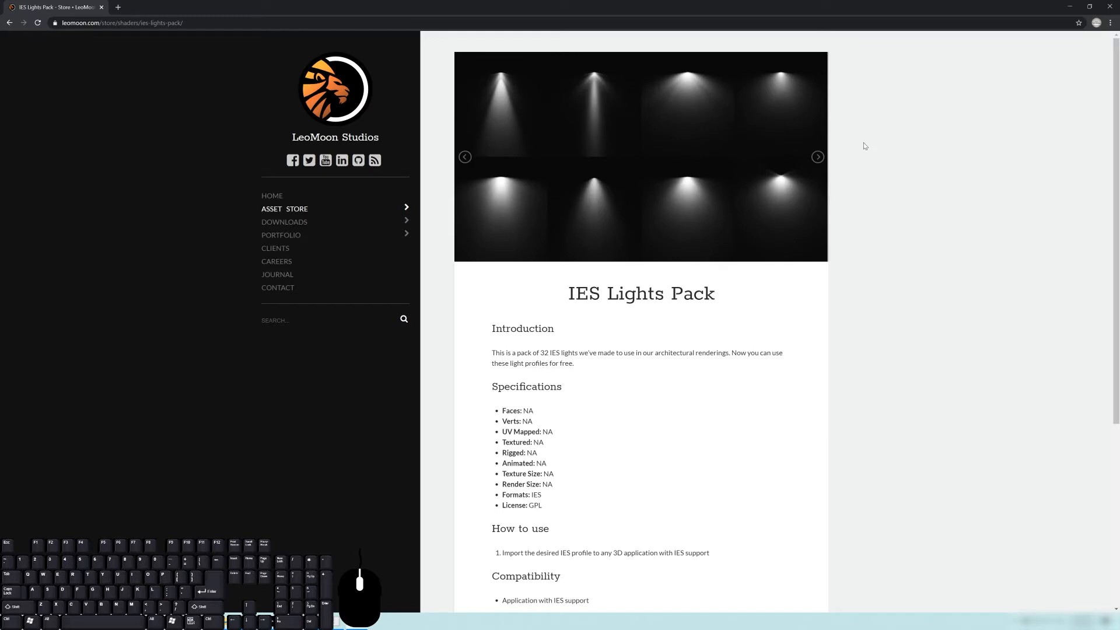
scroll(717, 166, "down", 2)
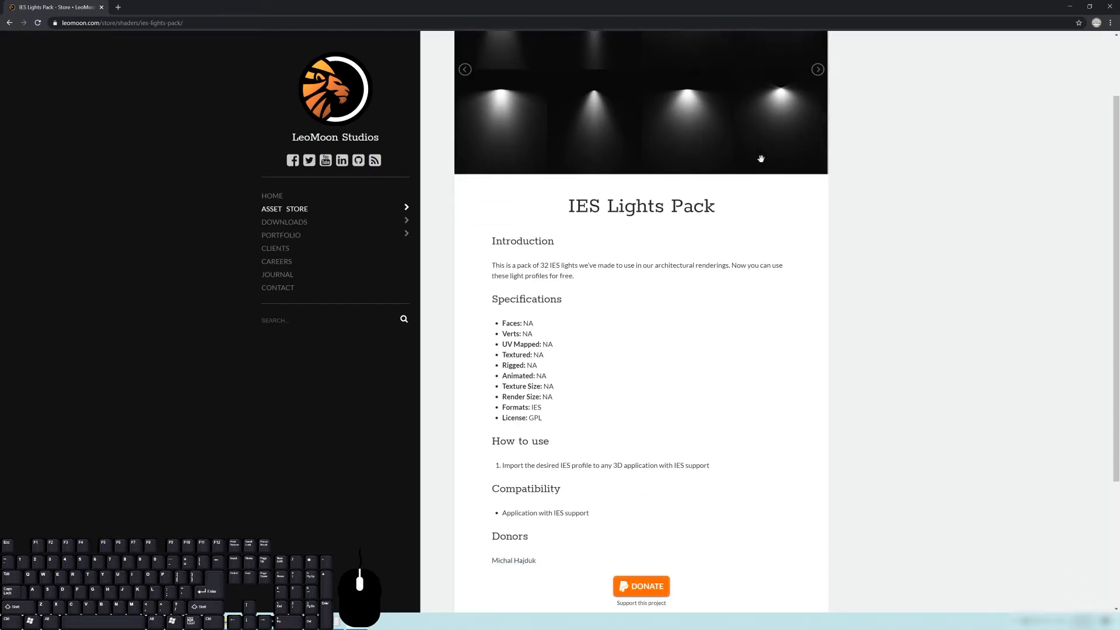
scroll(792, 143, "up", 2)
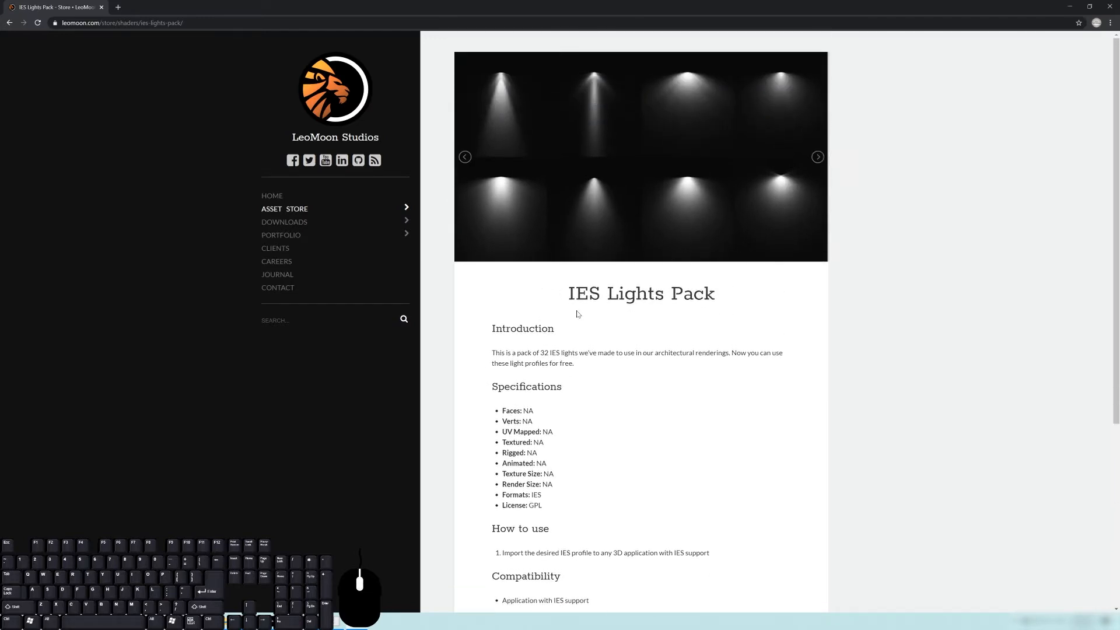
scroll(628, 226, "down", 3)
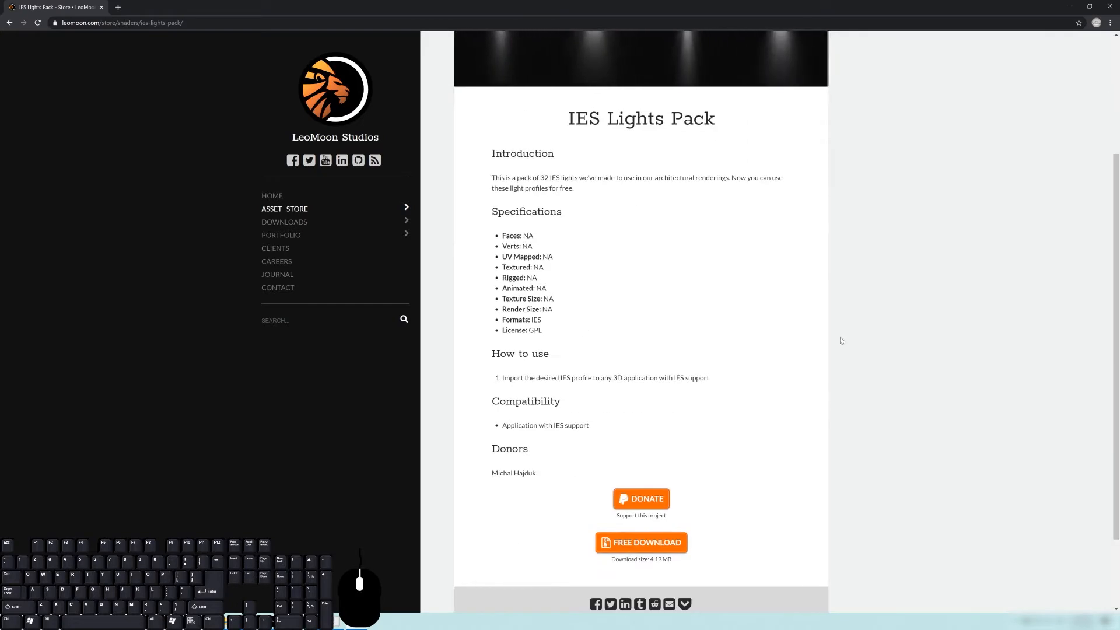
scroll(709, 360, "down", 2)
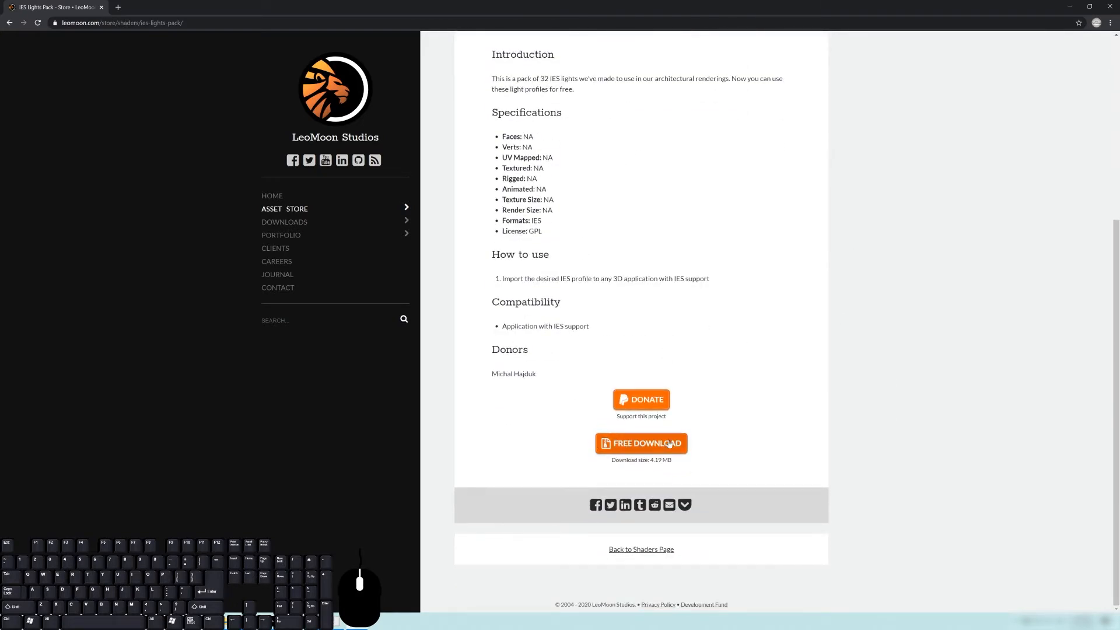
Step: Switch to Blender and set the scene's render engine to Cycles
left_click(1070, 9)
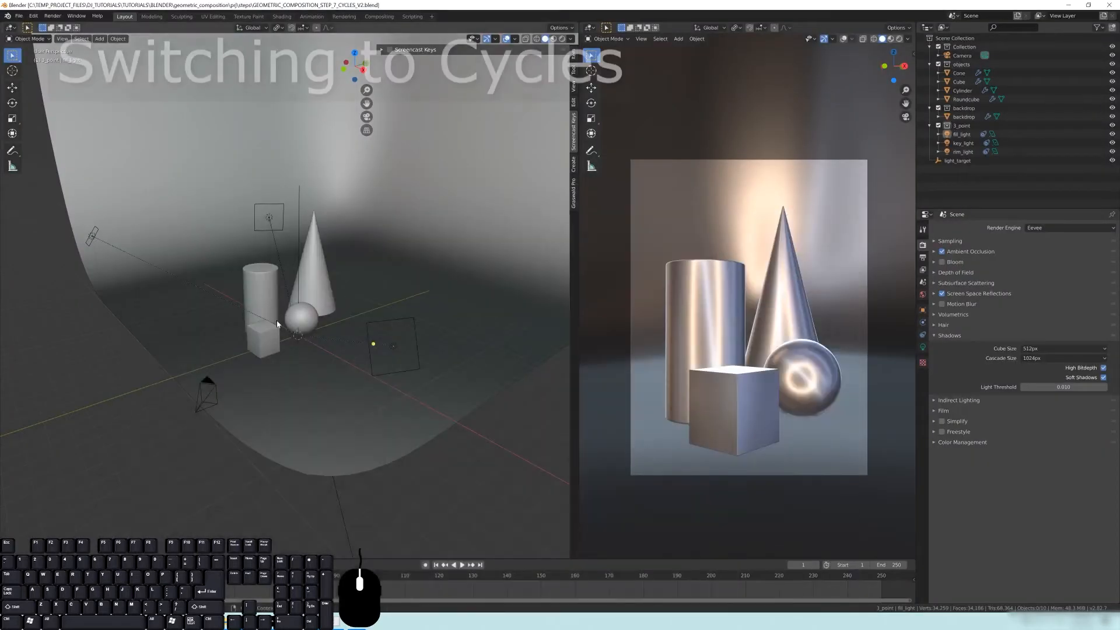
middle_click_drag(275, 324, 351, 237)
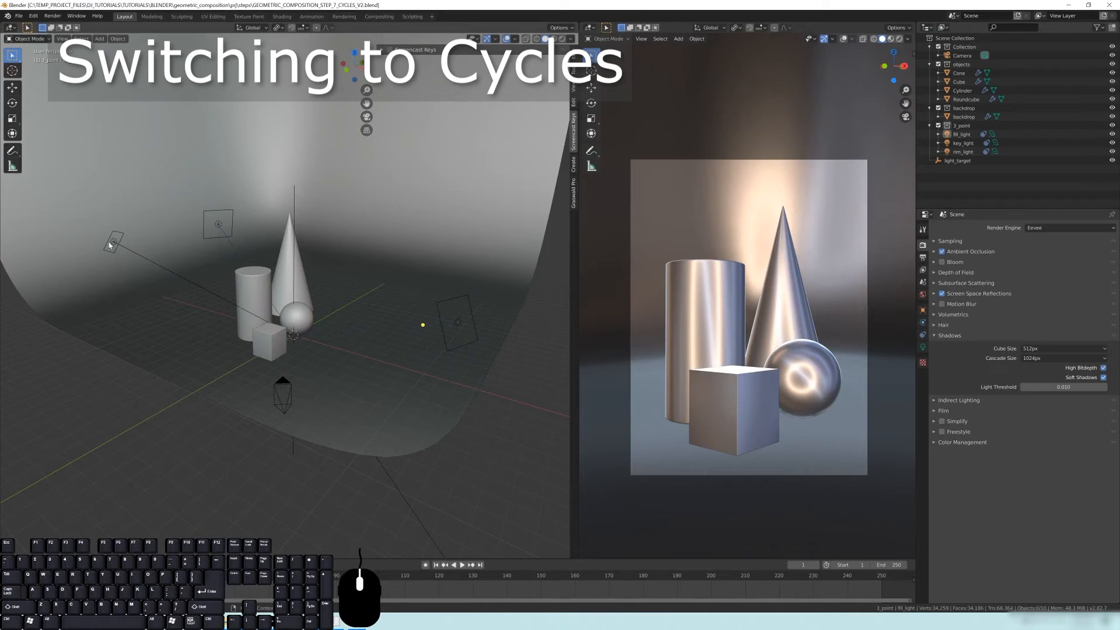
mouse_move(354, 315)
middle_mouse_down()
mouse_move(338, 304)
mouse_move(340, 320)
middle_mouse_up()
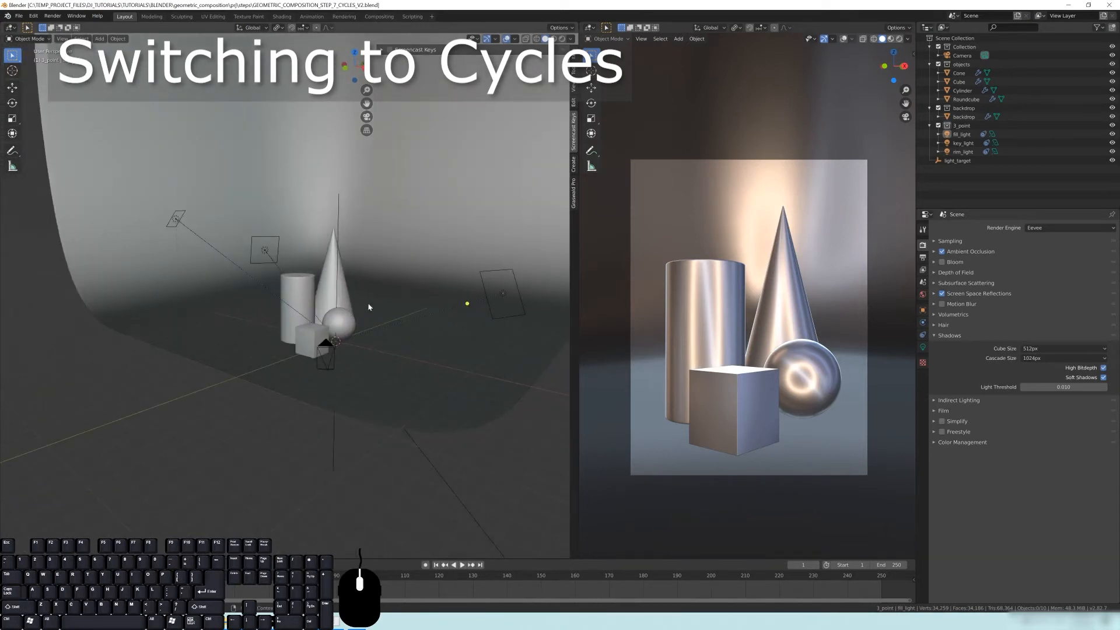
left_click(942, 251)
middle_click_drag(380, 261, 334, 299)
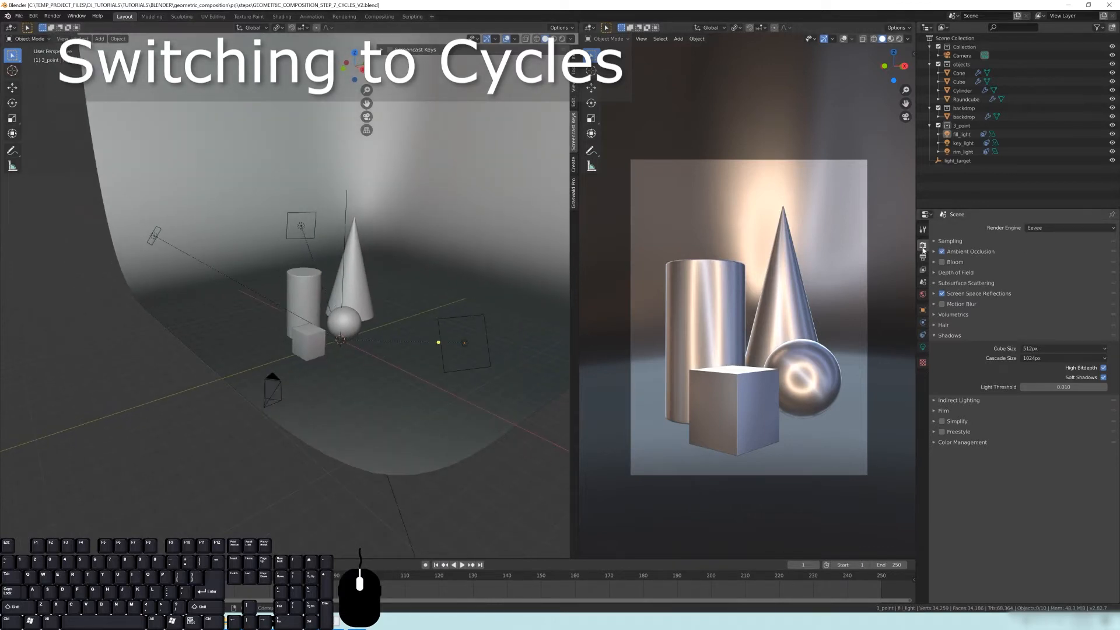
left_click(1039, 228)
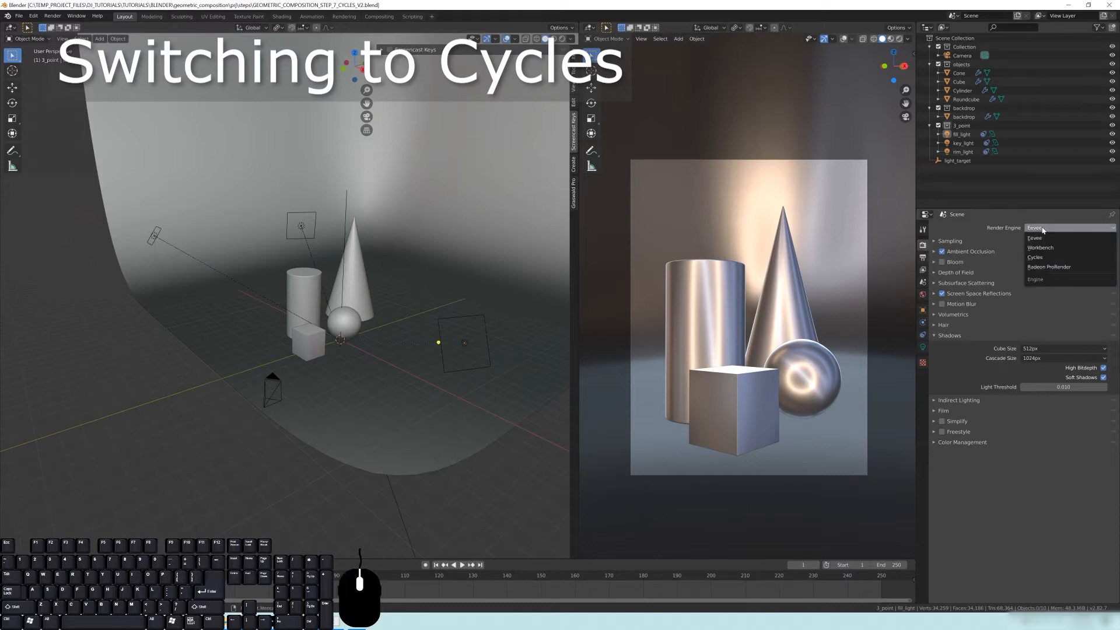
left_click(1050, 258)
Step: Set the Cycles render device to GPU Compute with the feature set kept at Supported
left_click(1042, 250)
left_click(1041, 259)
left_click(1051, 249)
left_click(1041, 250)
left_click(1038, 251)
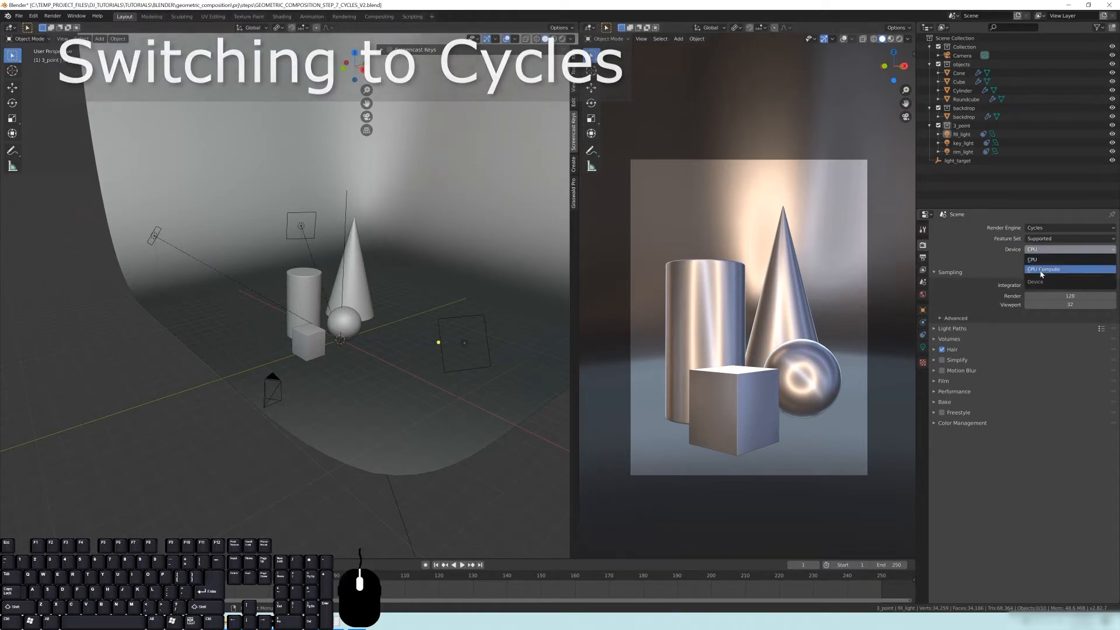
left_click(1042, 269)
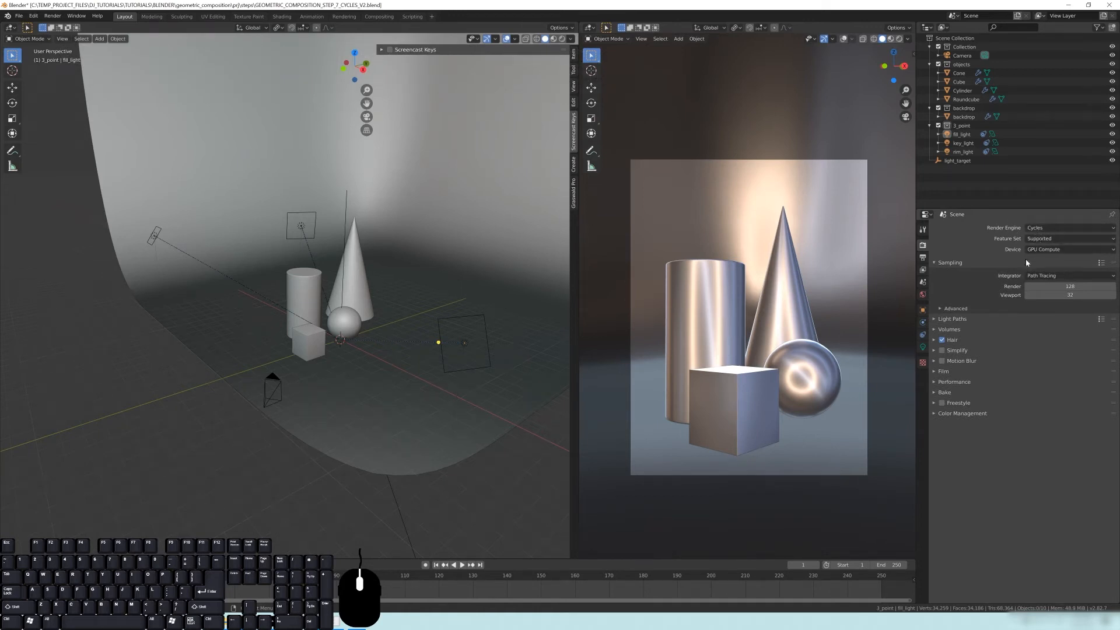
left_click(1050, 250)
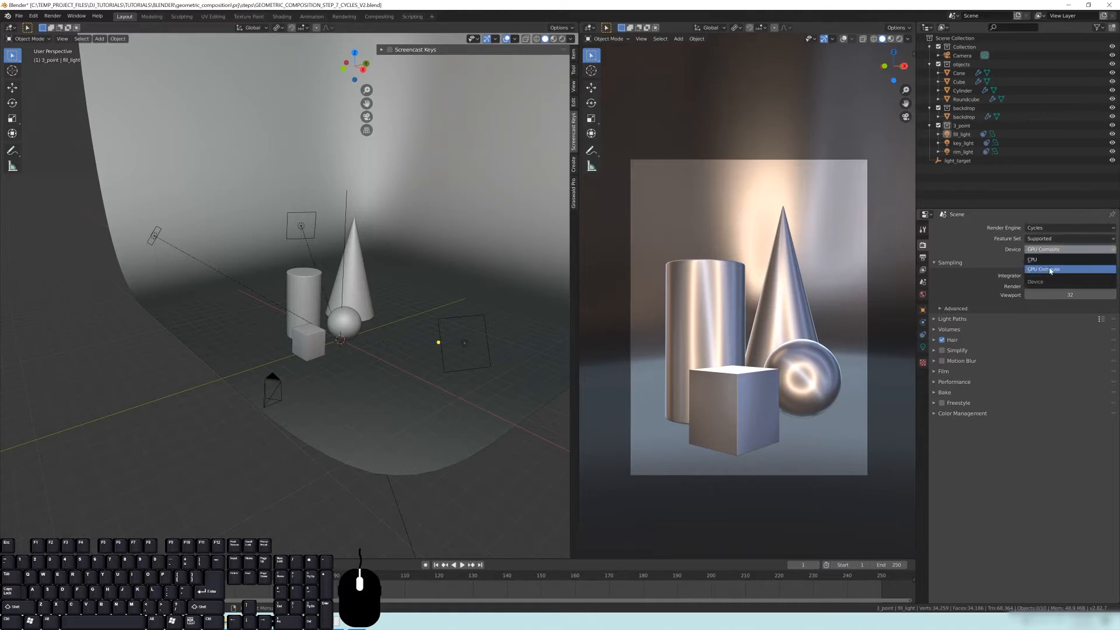
left_click(1038, 269)
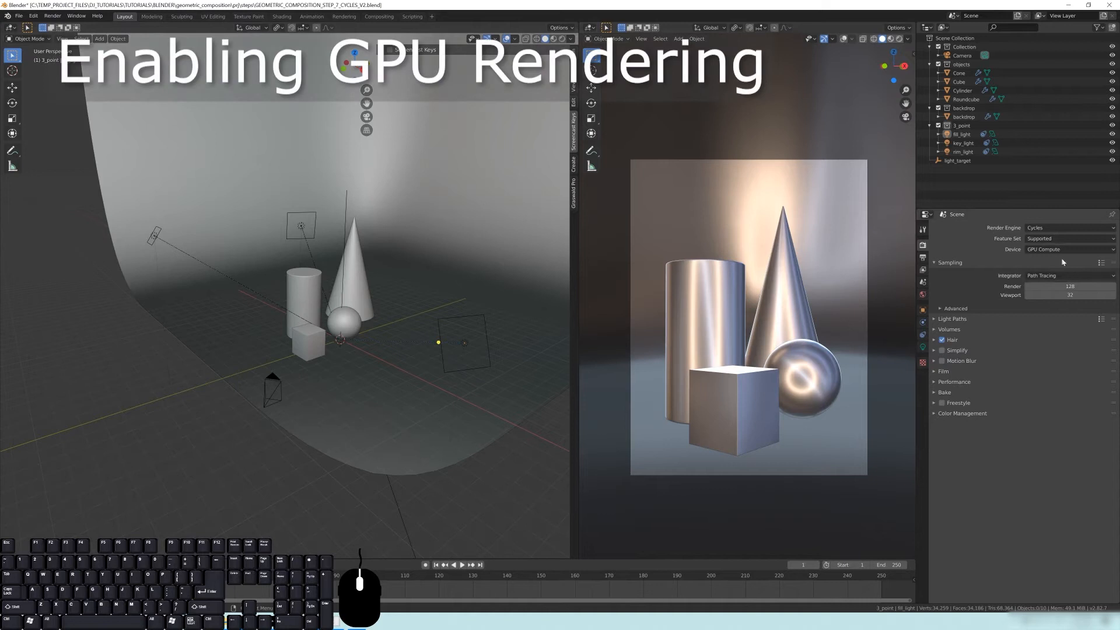
Step: Open the System preferences, try CUDA for the Cycles render devices, and select OpenCL instead
left_click(33, 16)
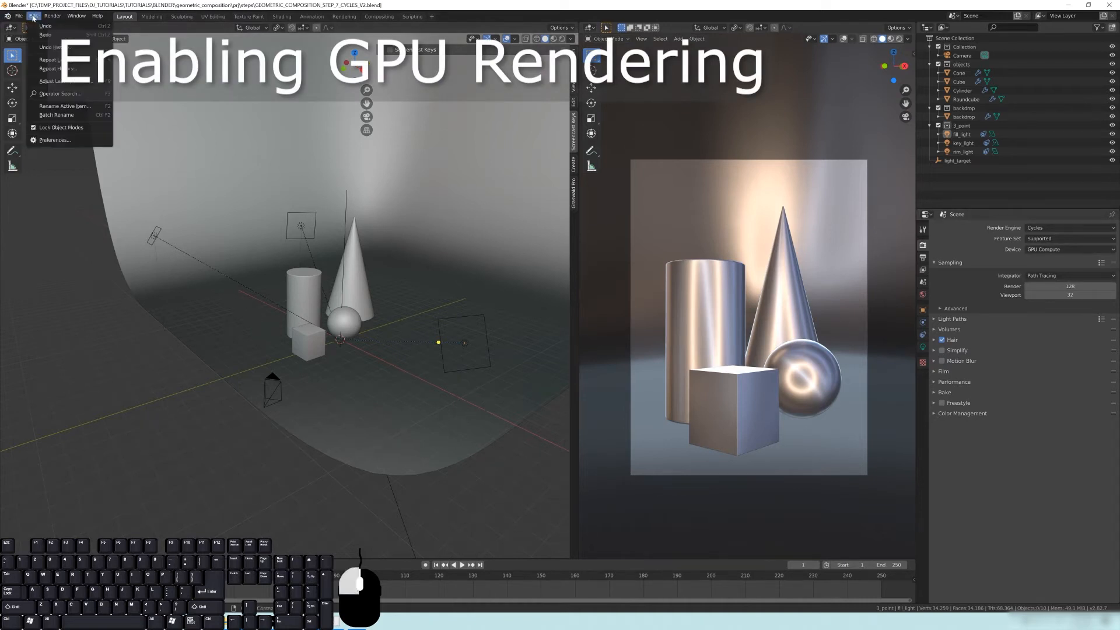
left_click(45, 141)
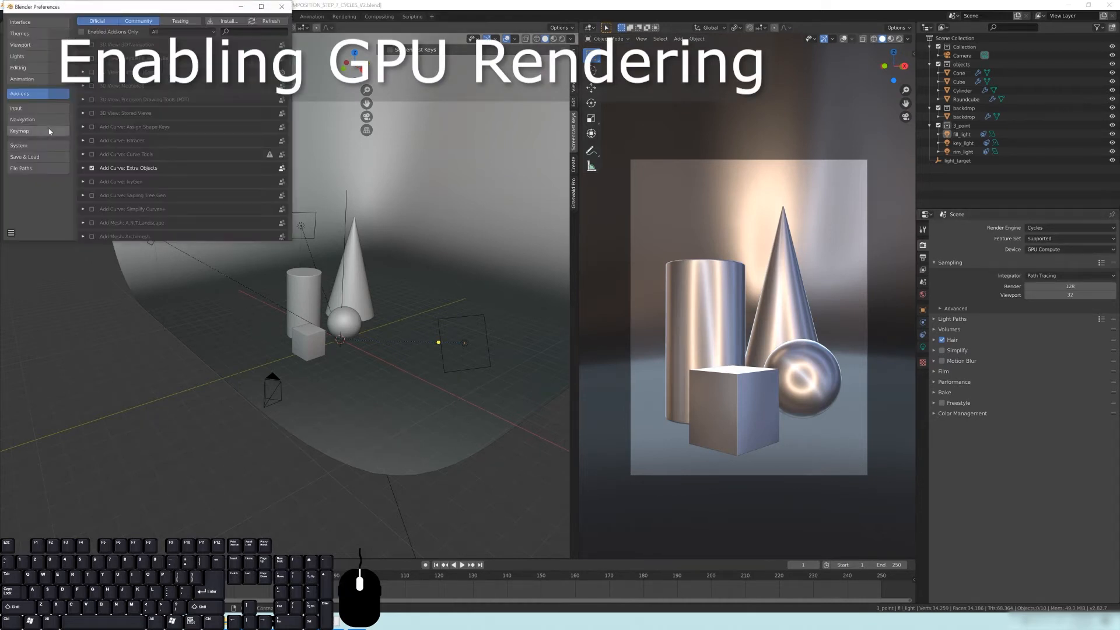
left_click_drag(106, 12, 520, 184)
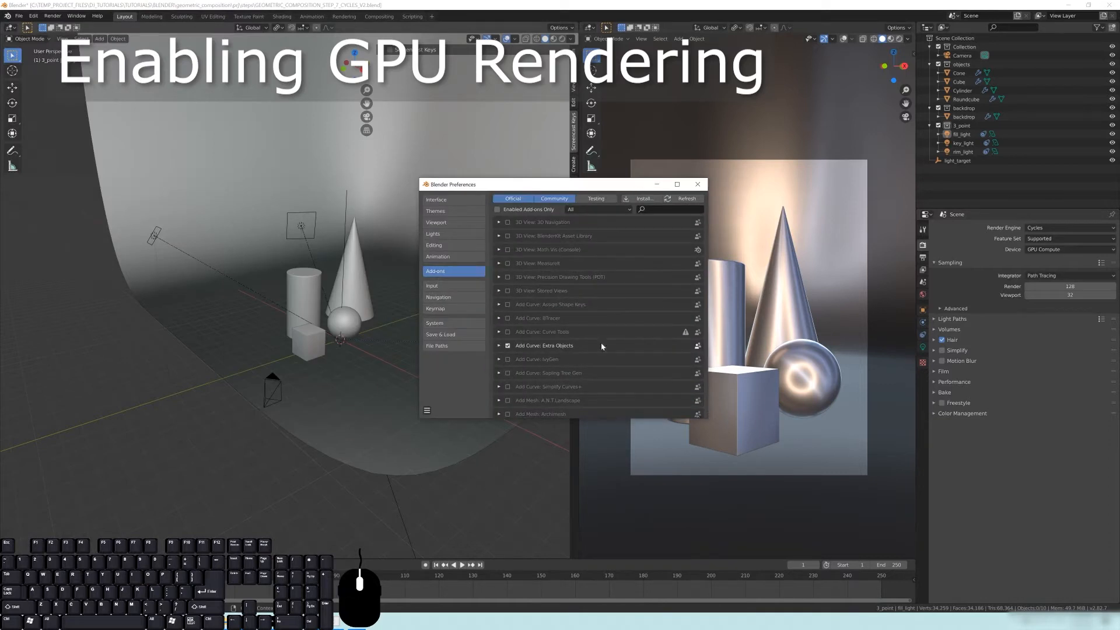
left_click(449, 324)
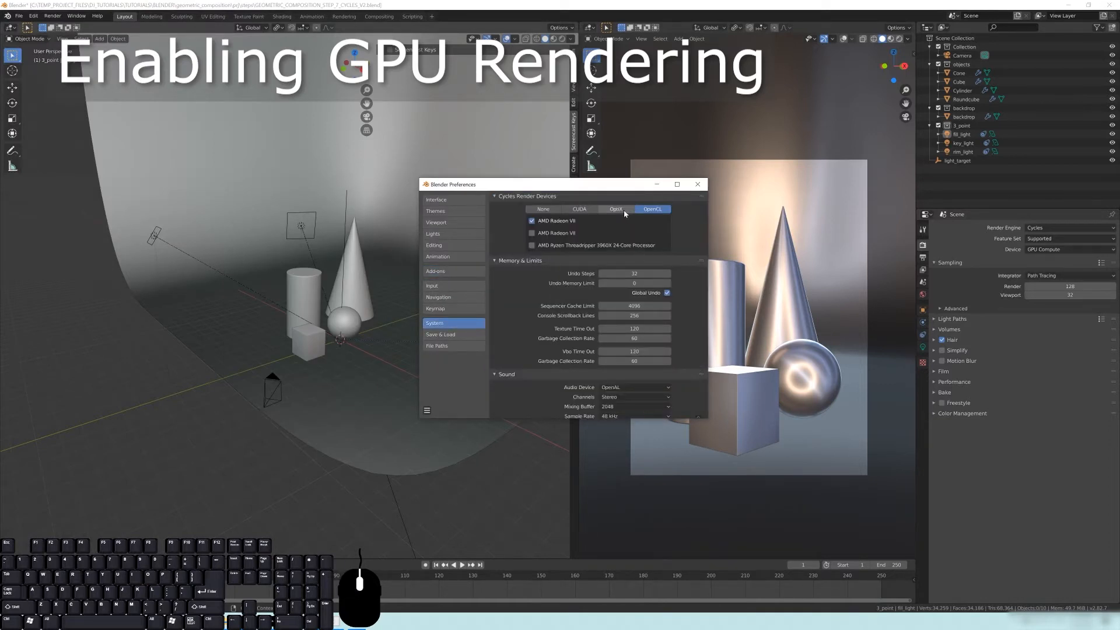
left_click(581, 208)
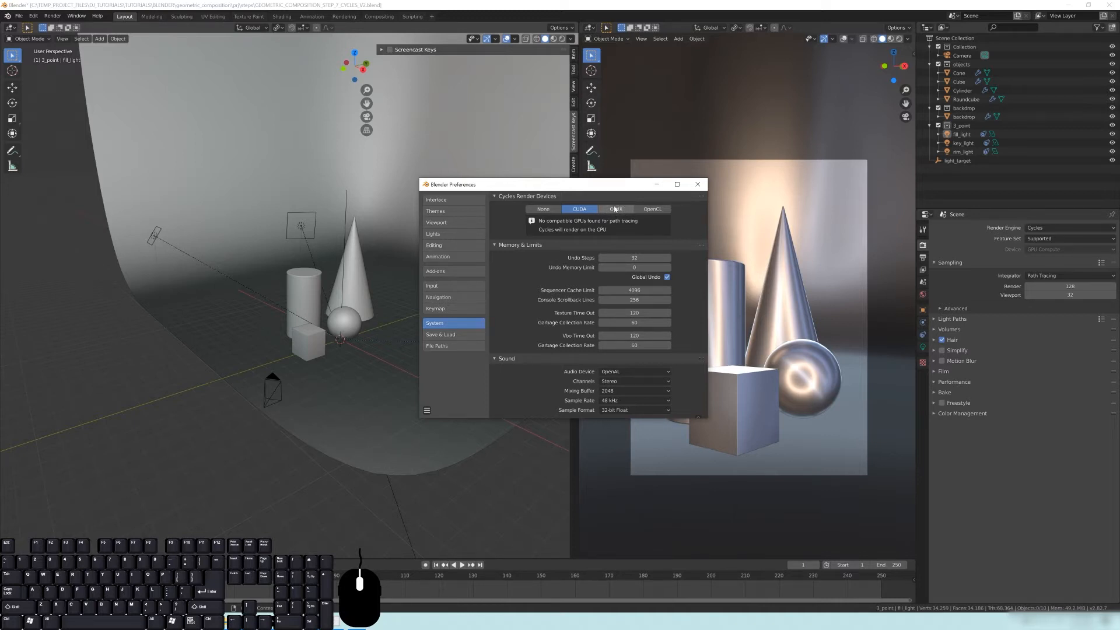
left_click(654, 210)
Step: Toggle the first AMD Radeon VII off and on again as the OpenCL render device, and close the preferences
left_click(555, 224)
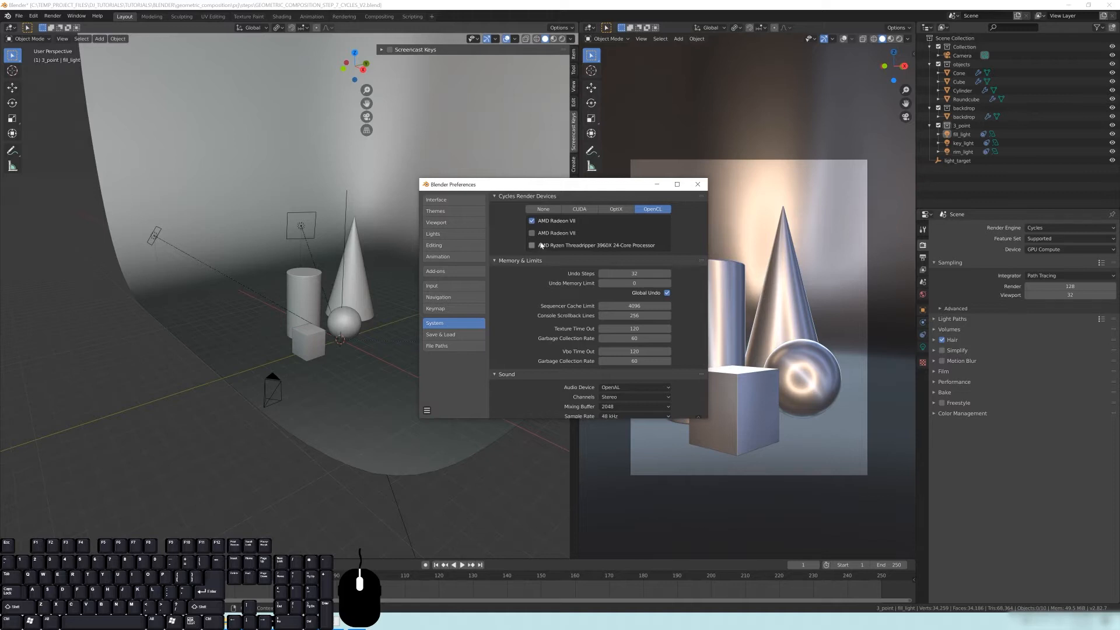
left_click(531, 221)
left_click(531, 221)
left_click_drag(598, 194, 553, 176)
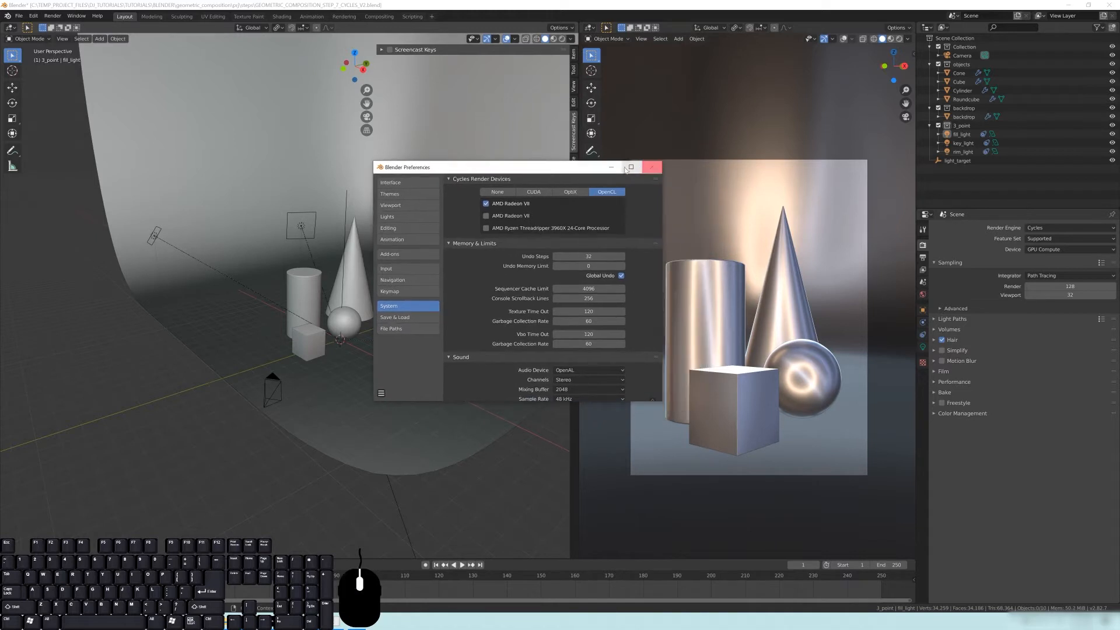
left_click(382, 392)
left_click(410, 370)
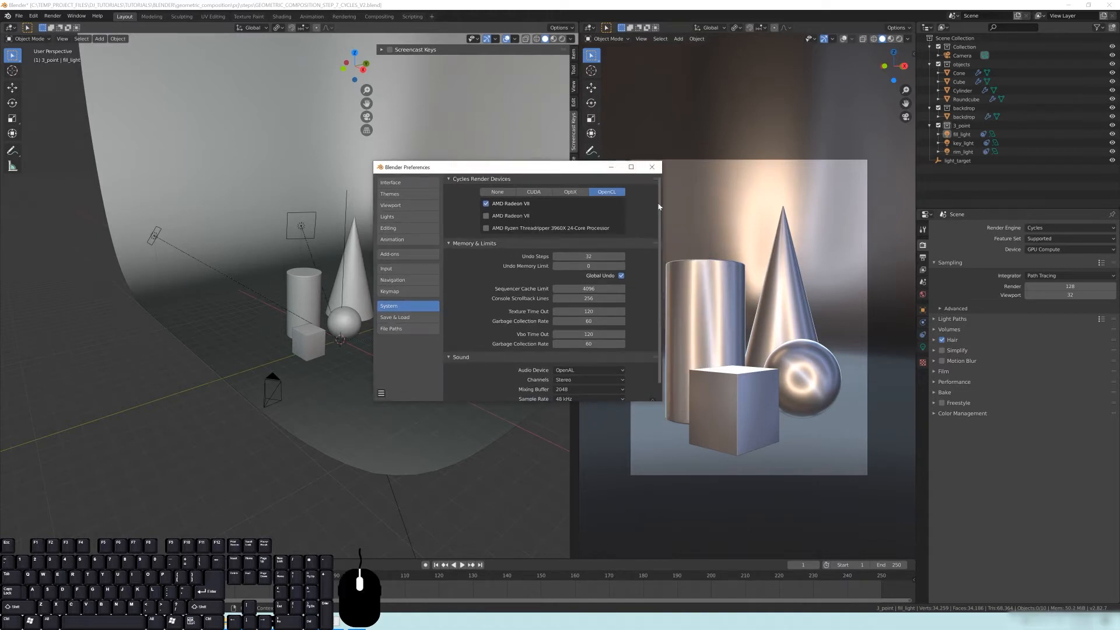
left_click(652, 167)
Step: Choose GPU Compute as the scene's render device and display the camera viewport in Rendered shading
left_click(1050, 249)
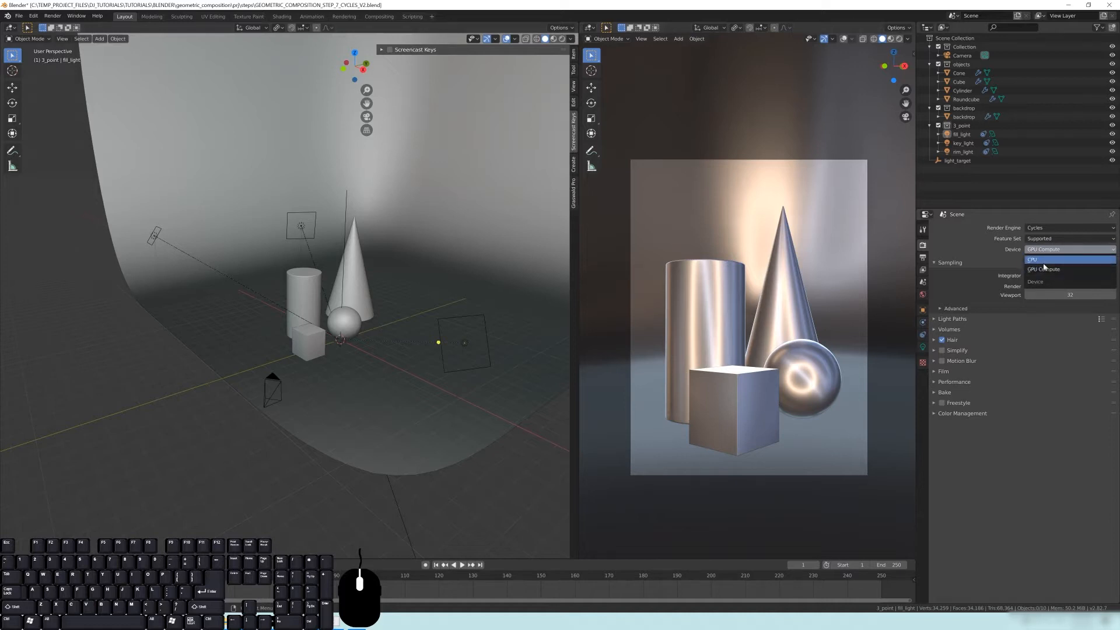
left_click(1057, 270)
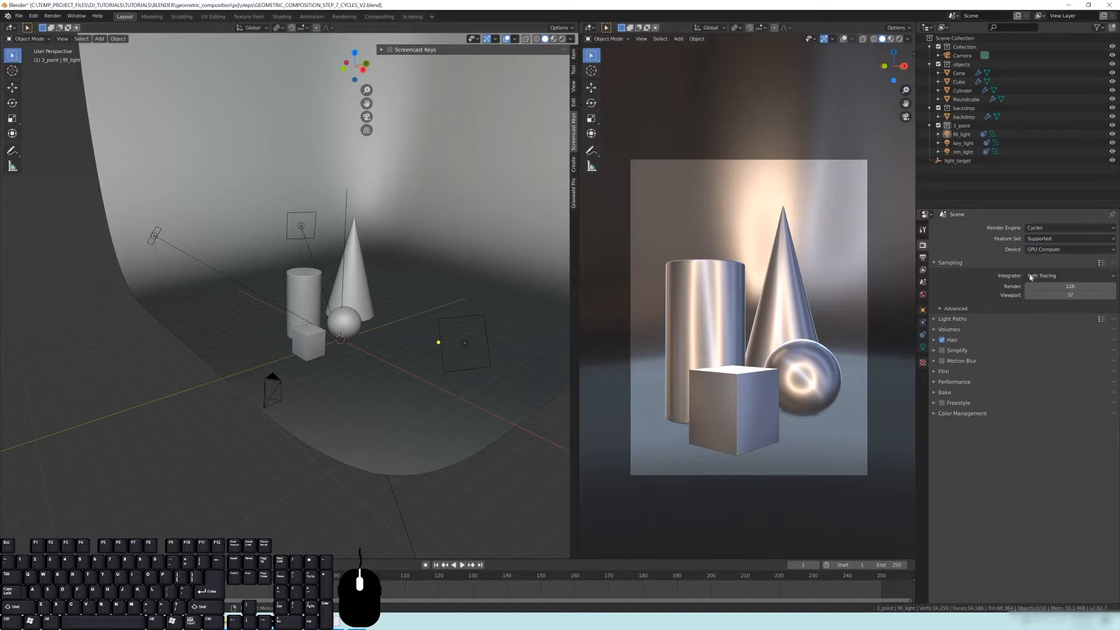
middle_click_drag(255, 295, 311, 291)
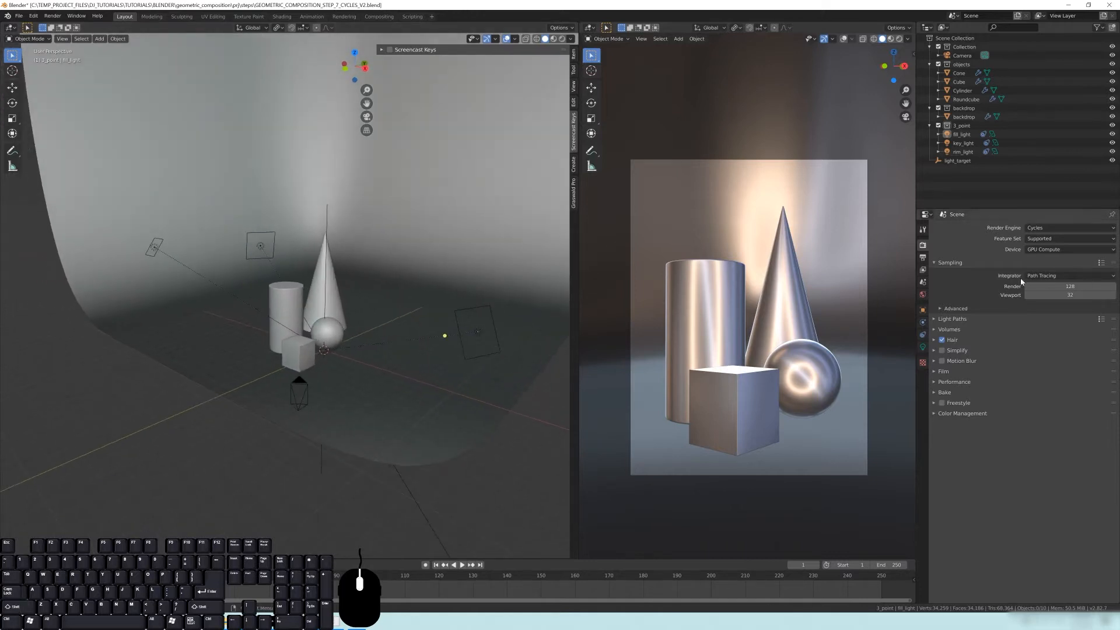
middle_click_drag(346, 231, 373, 273)
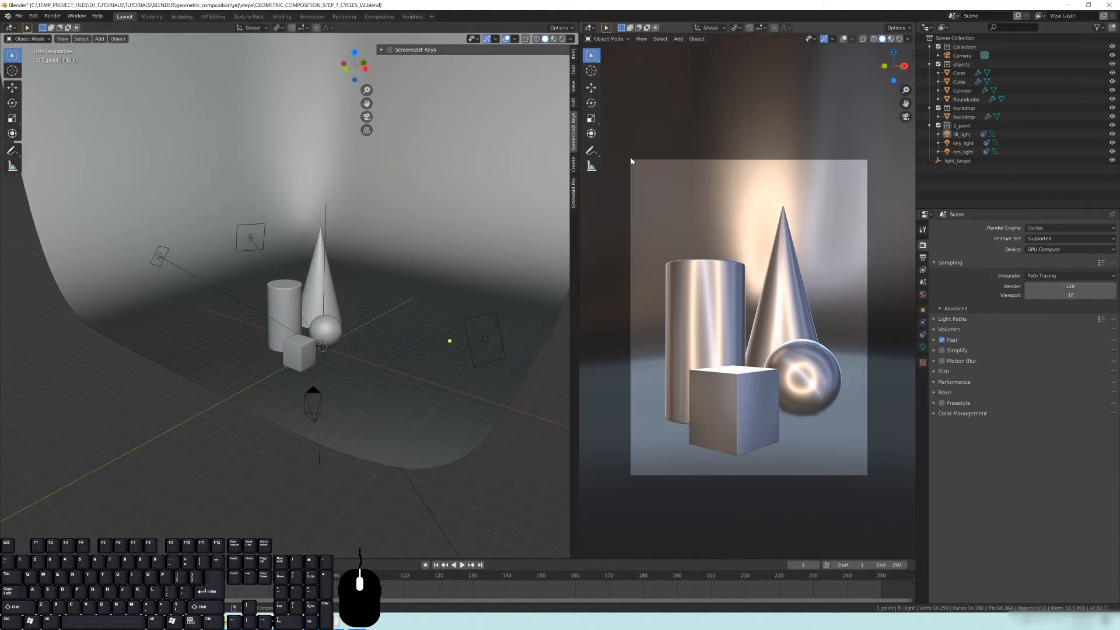
key("z")
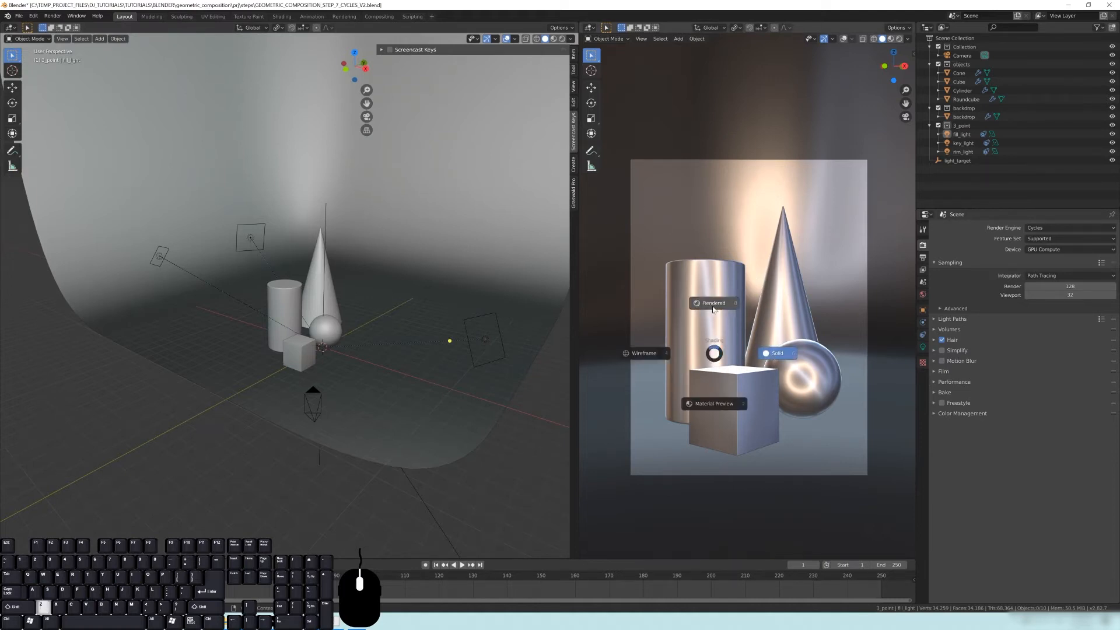
left_click(828, 163)
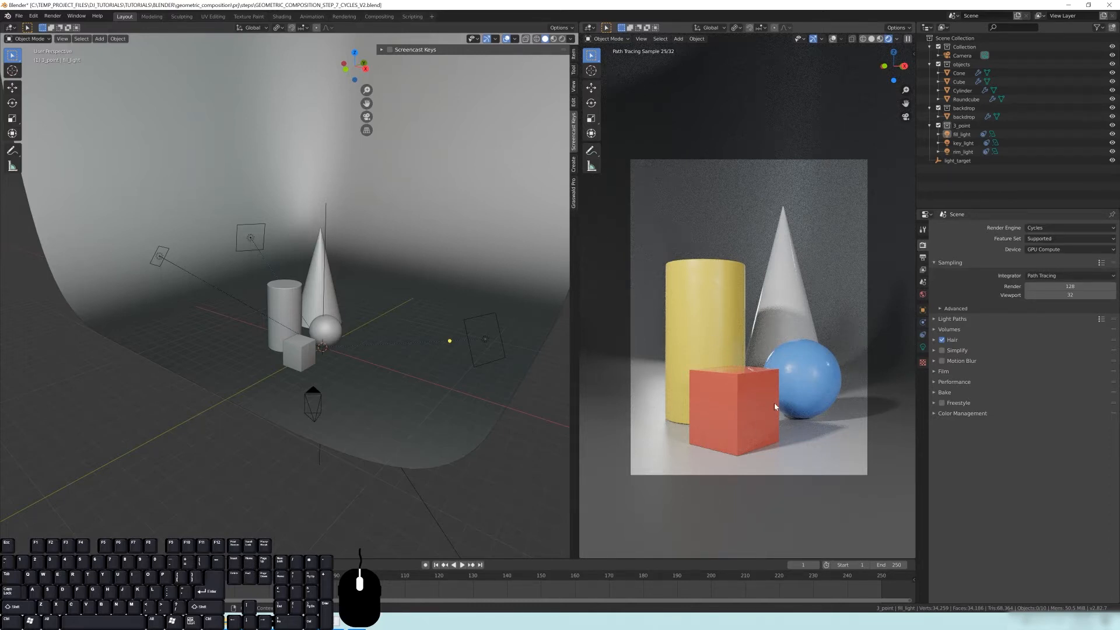
Step: Enable Render Region in the scene's output dimensions to limit the rendered preview to the camera frame
scroll(781, 421, "up", 2)
middle_click_drag(788, 365, 775, 281, "shift")
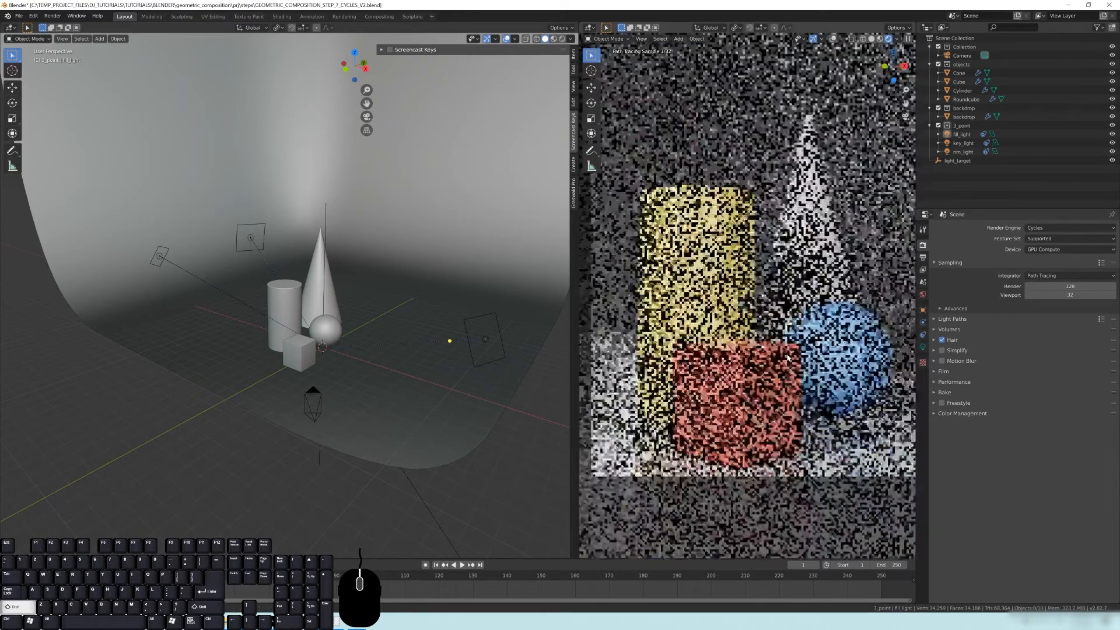
middle_click_drag(718, 353, 696, 362, "shift")
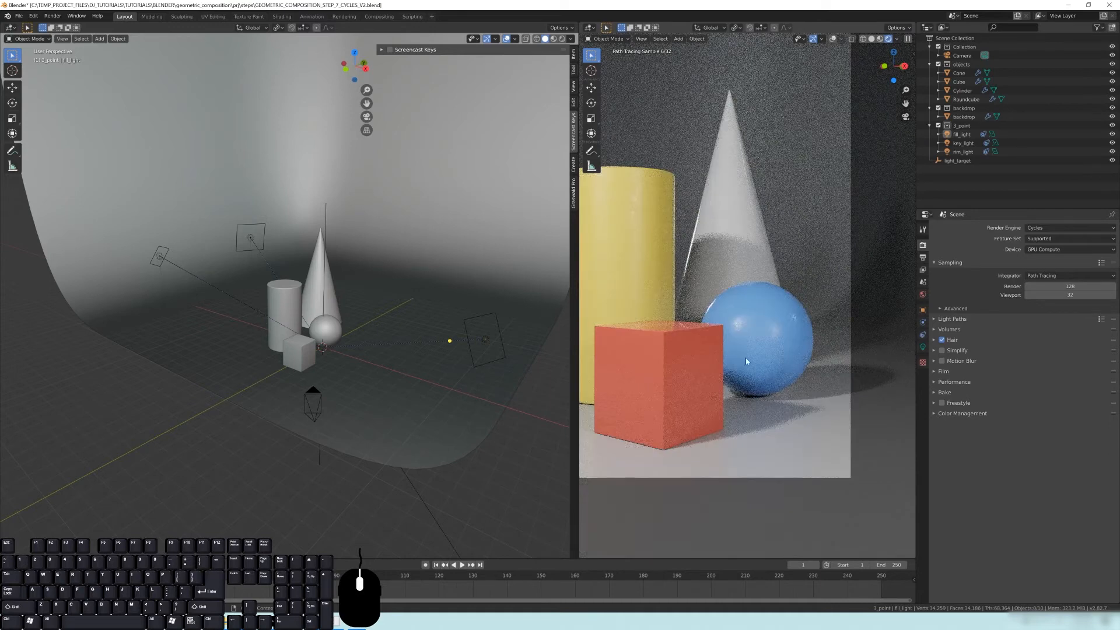
middle_click_drag(695, 258, 759, 281, "shift")
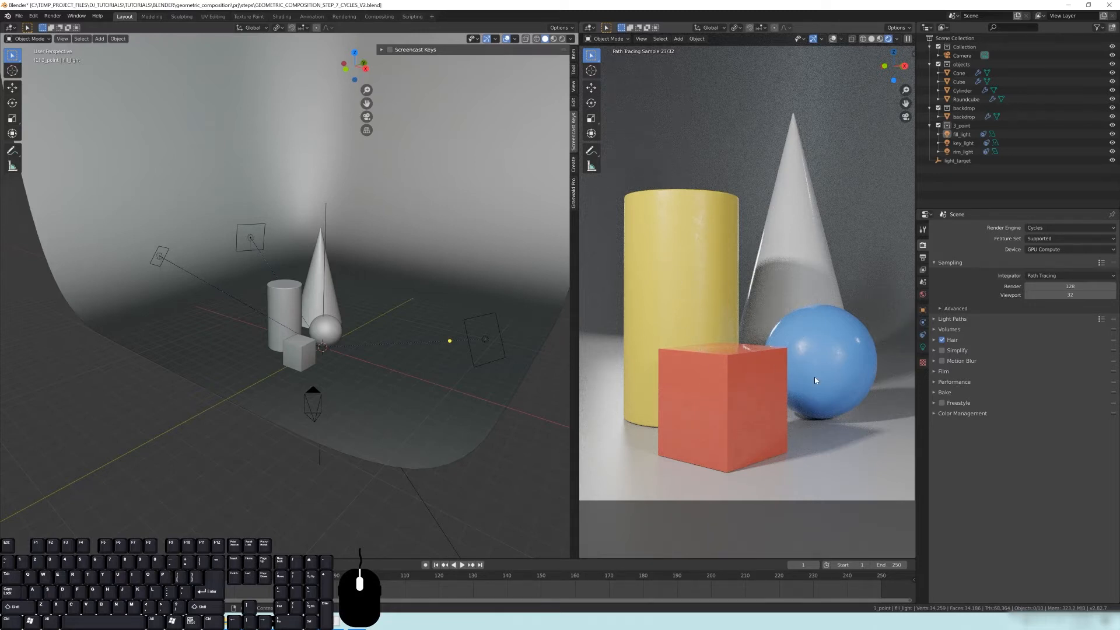
scroll(744, 291, "down", 1)
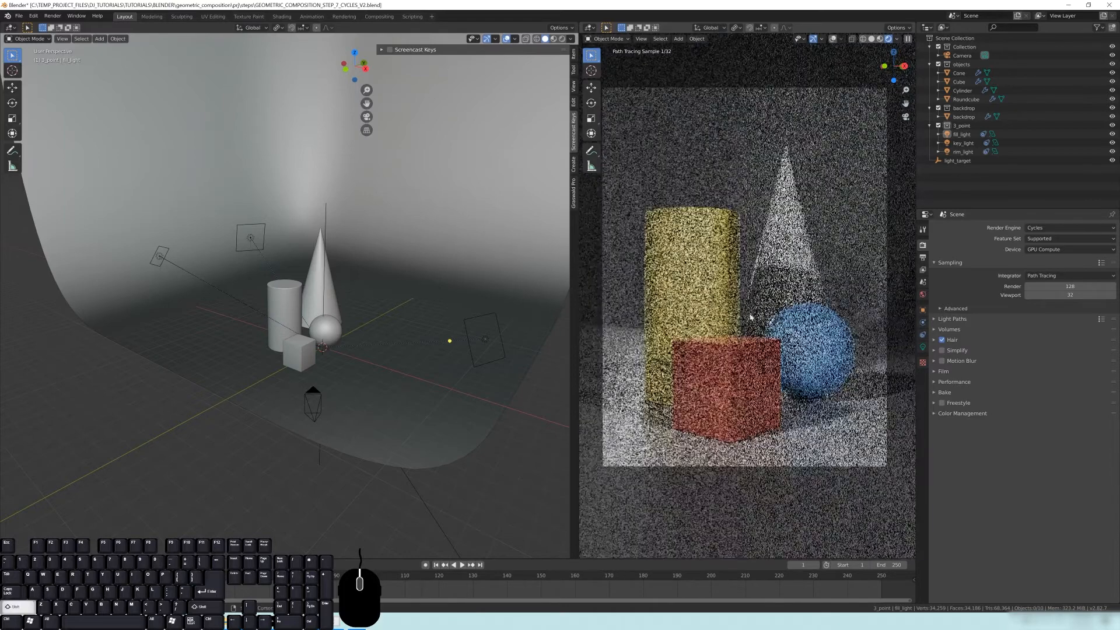
middle_click_drag(750, 294, 757, 335, "shift")
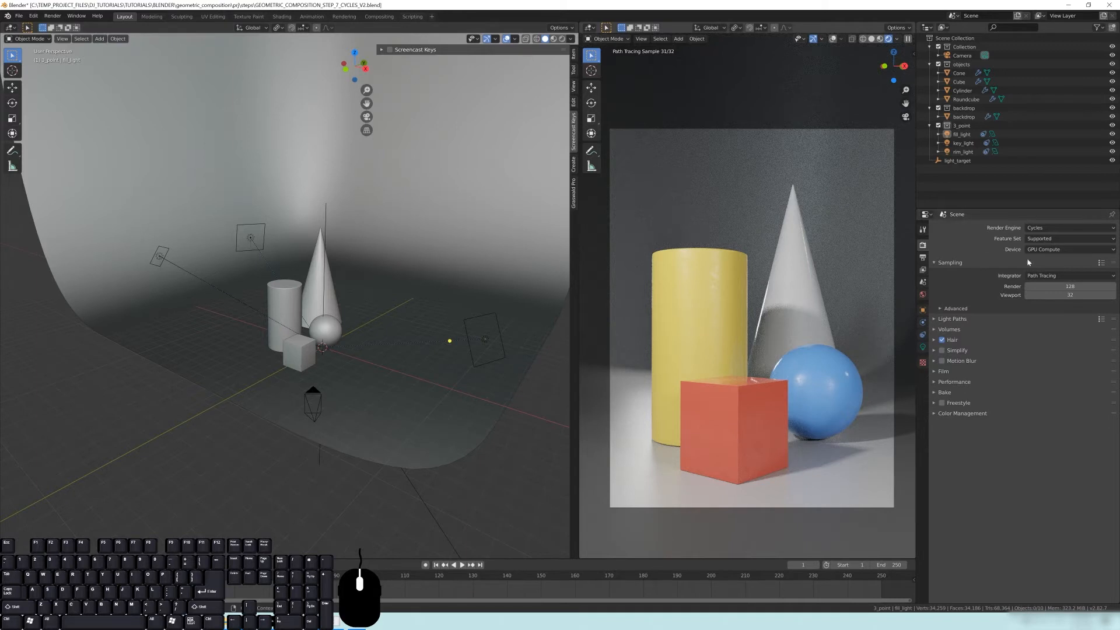
left_click(923, 259)
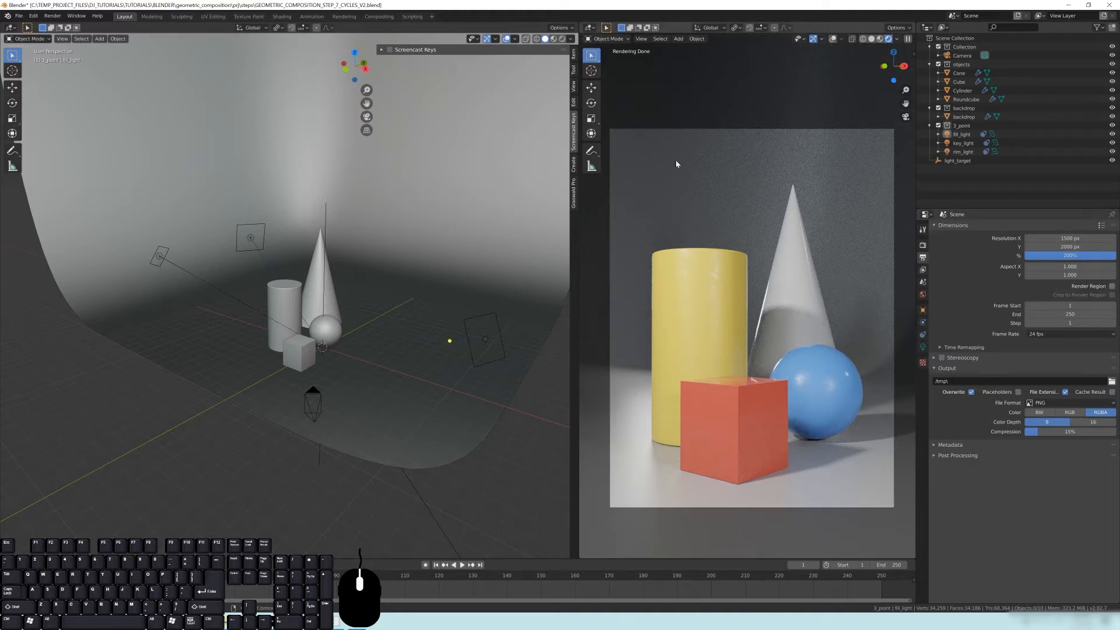
left_click(1112, 286)
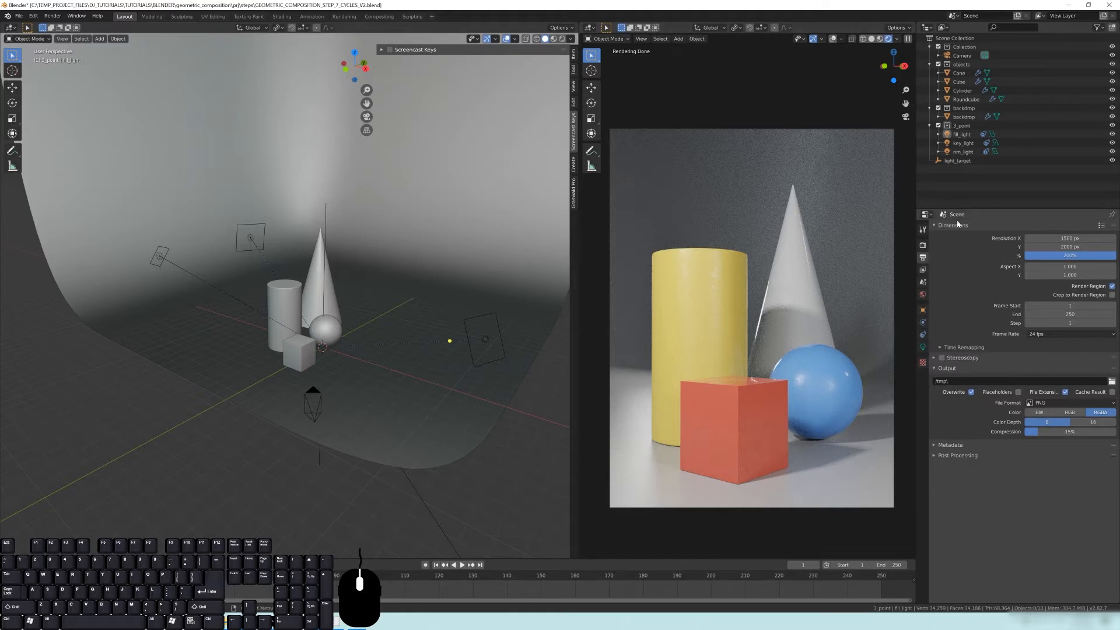
Step: Double the Cycles render samples to 256 in the scene's sampling settings
left_click(922, 250)
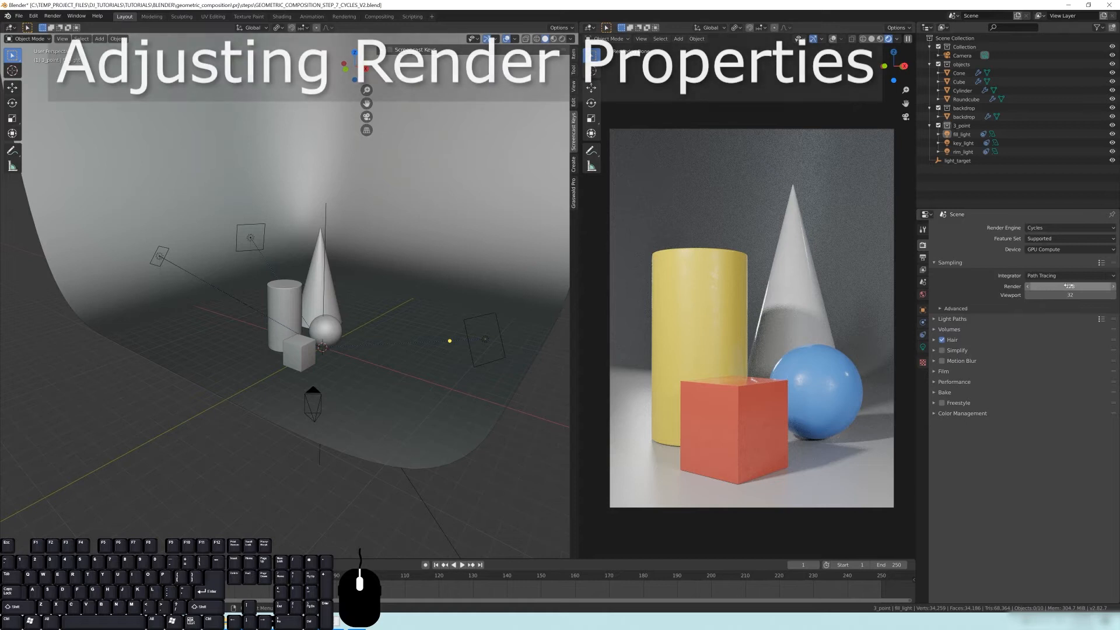
left_click(1043, 287)
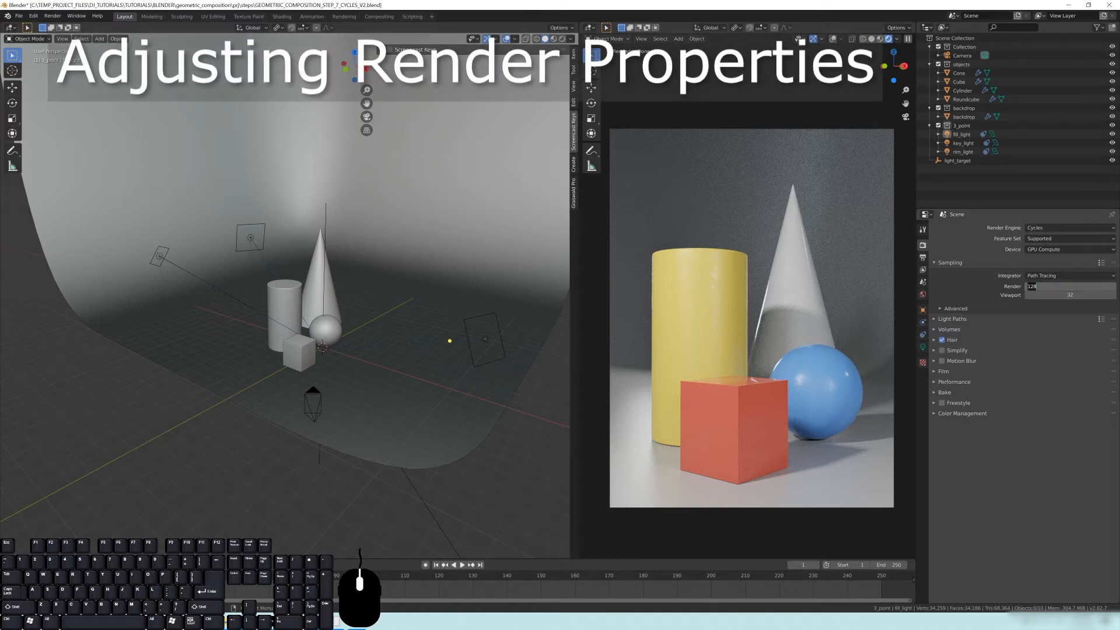
key("End")
type("*2")
key("Return")
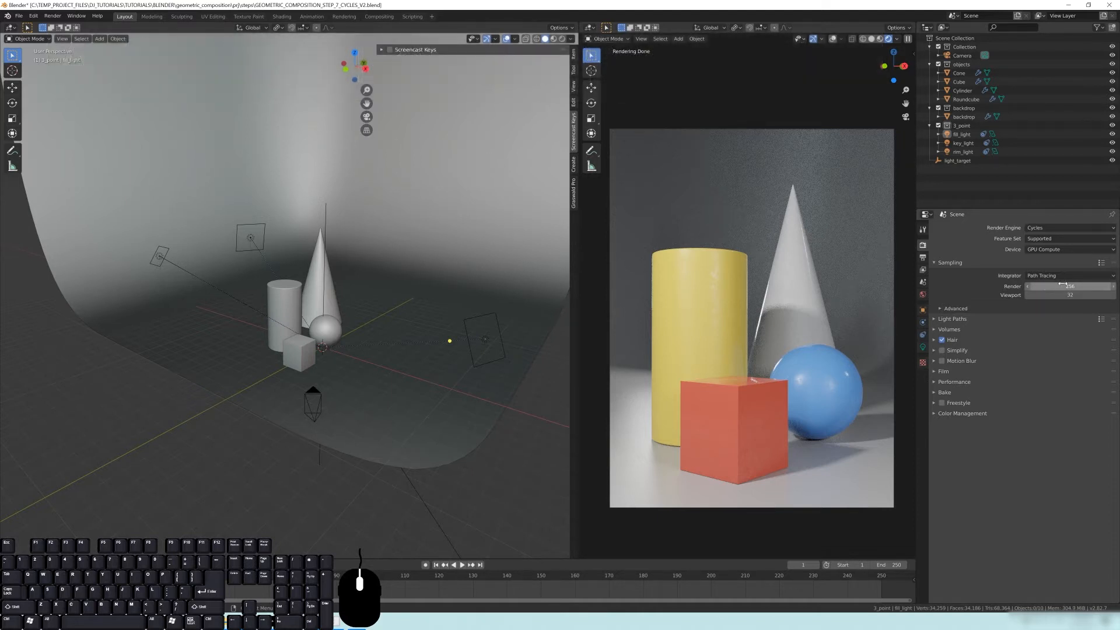
Step: Set the Diffuse and Glossy max bounces of the light paths to 12, and collapse the light path and sampling settings
left_click(958, 320)
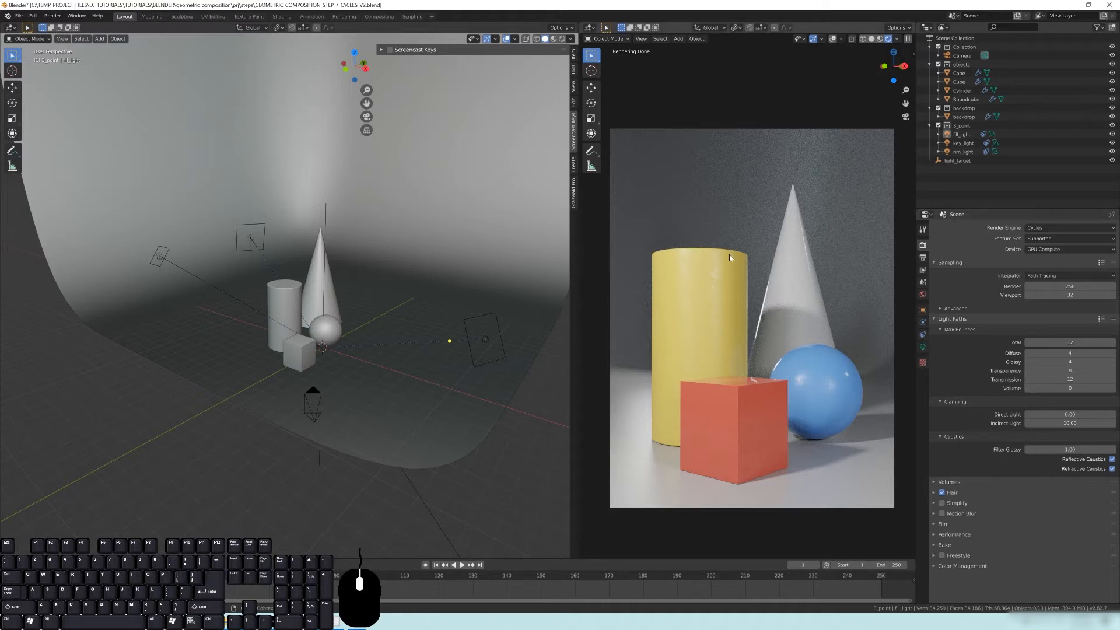
left_click(1064, 353)
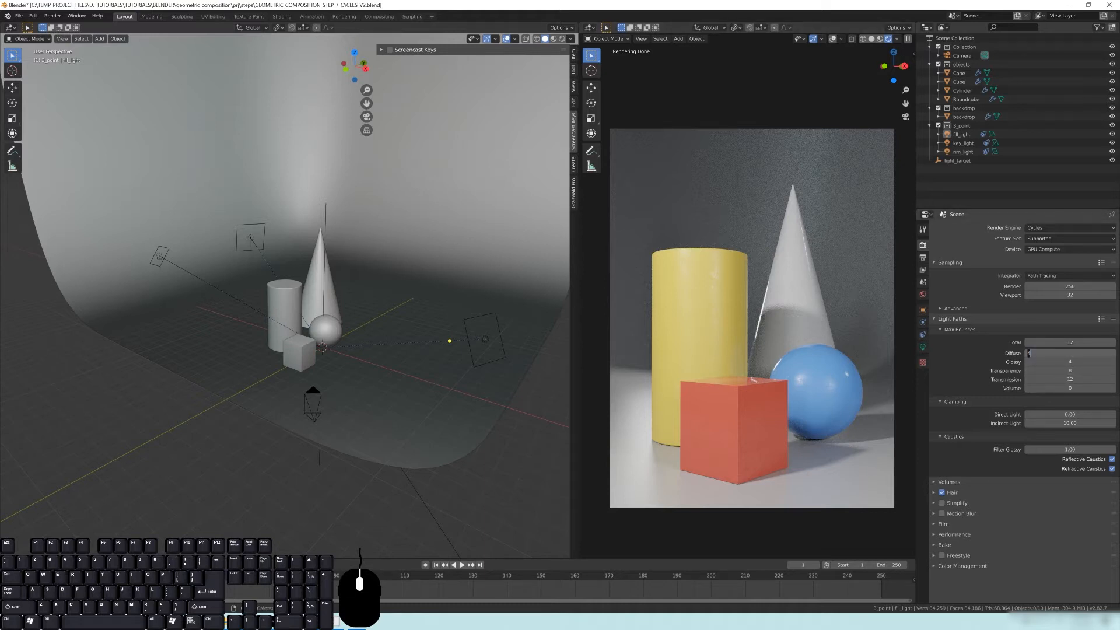
type("12")
key("Tab")
type("12")
key("Return")
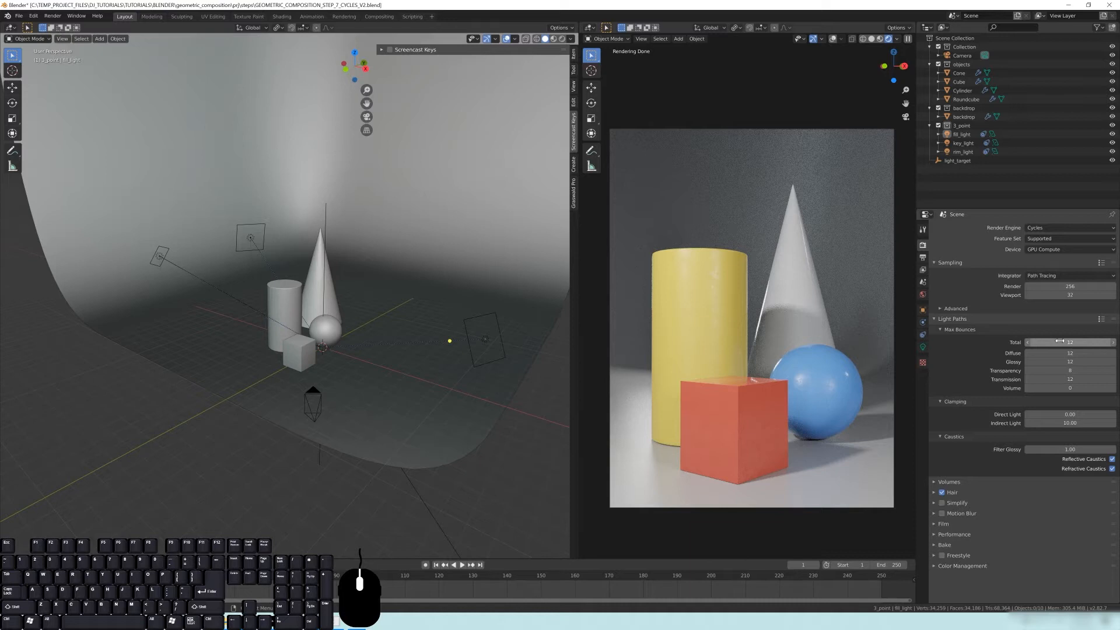
left_click(1101, 319)
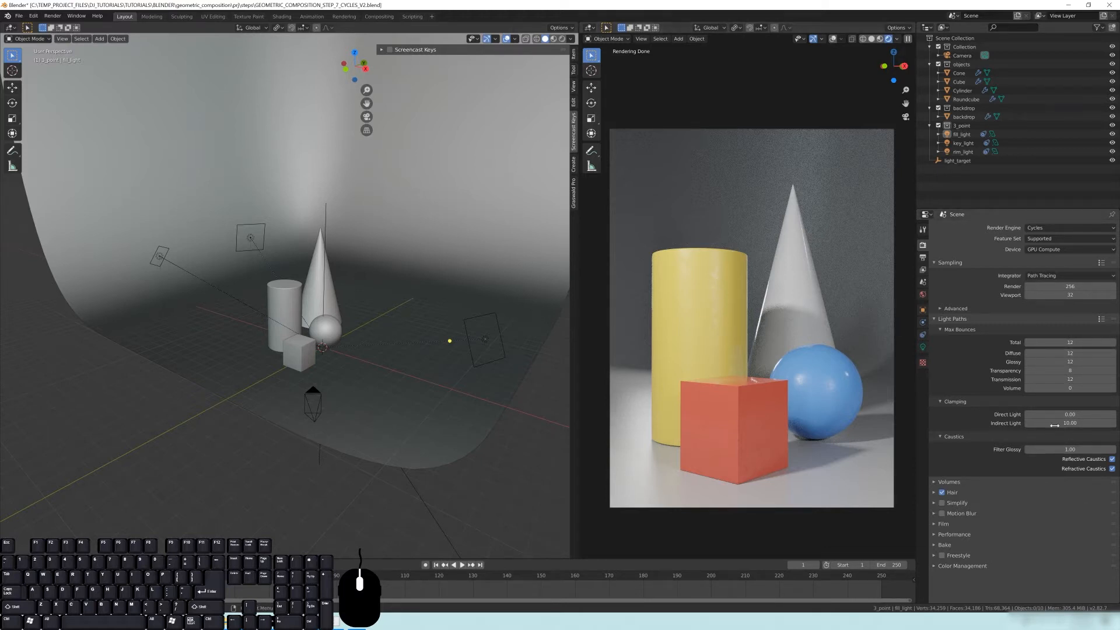
left_click(940, 320)
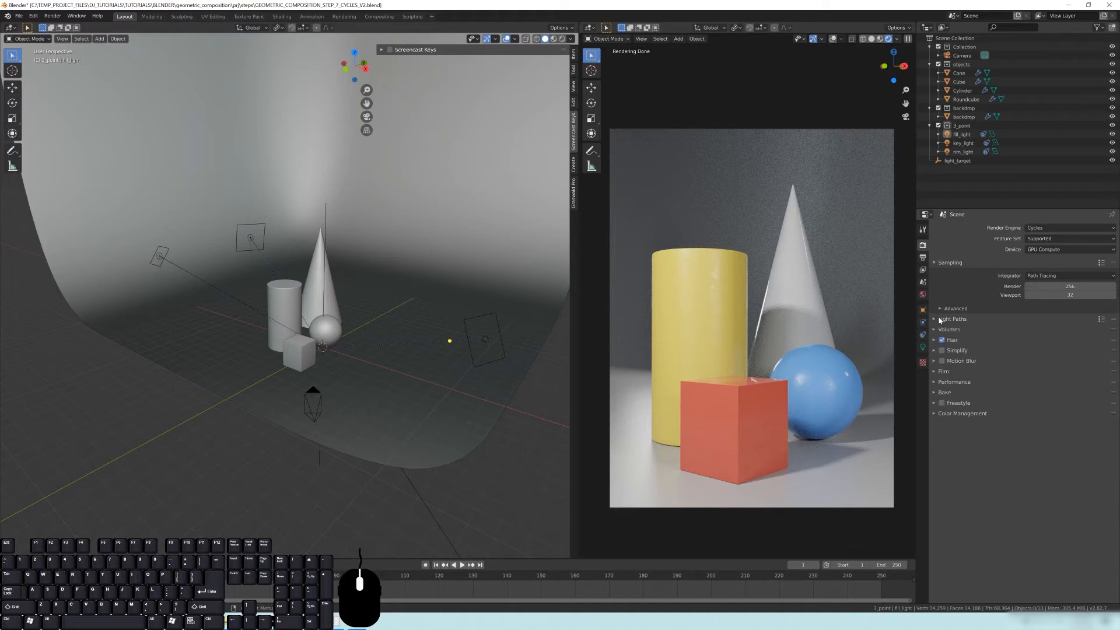
left_click(948, 310)
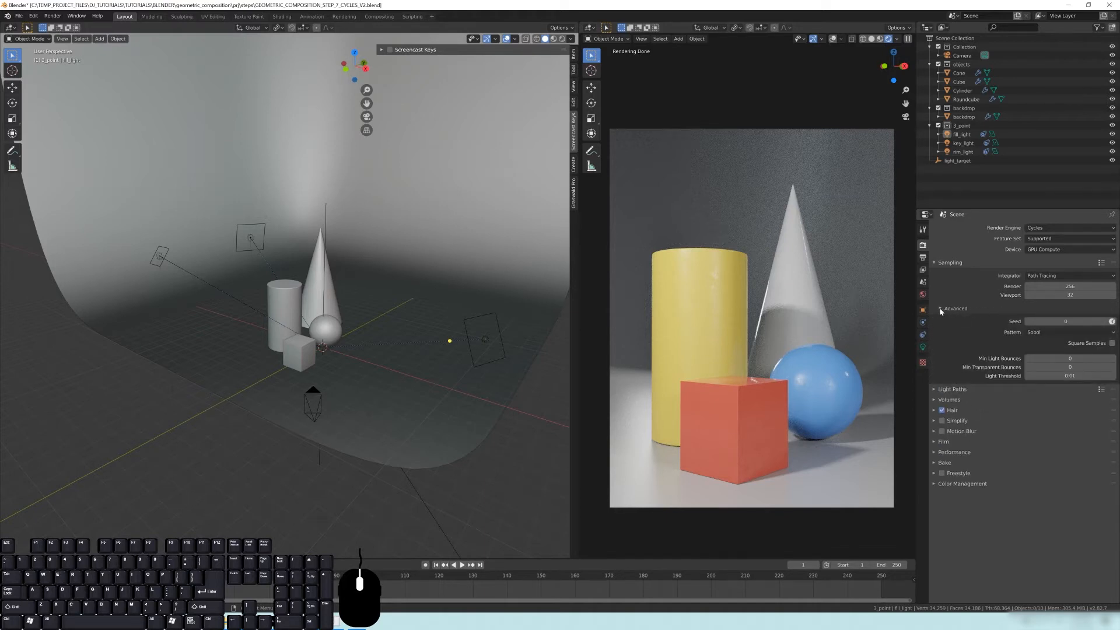
left_click(940, 310)
left_click(941, 263)
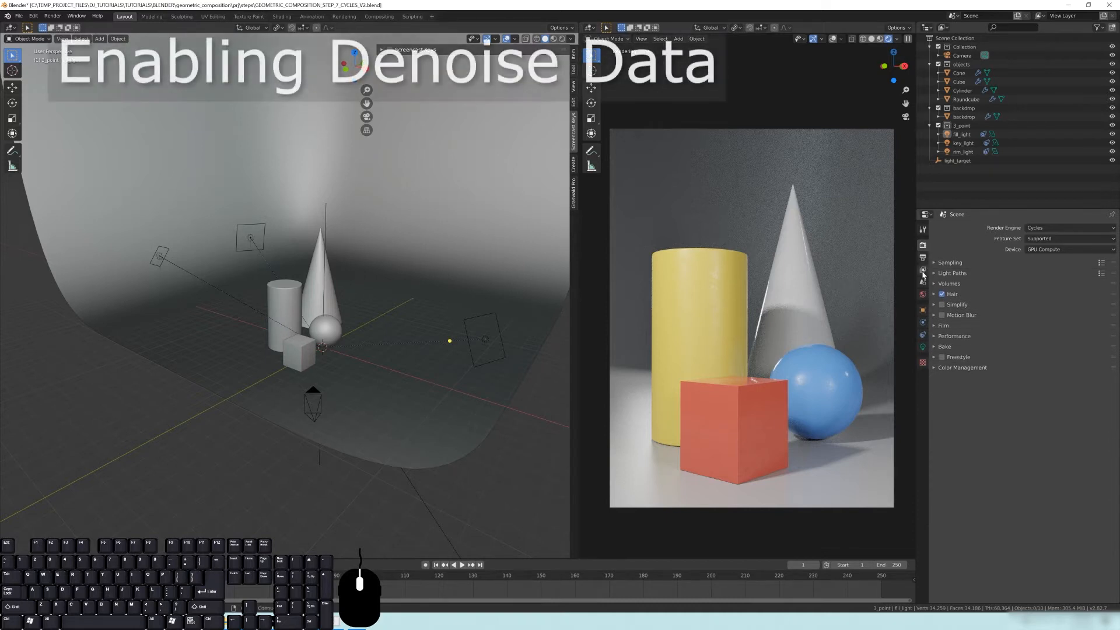
Step: Enable the Denoising Data pass for the view layer and collapse the pass settings
left_click(922, 270)
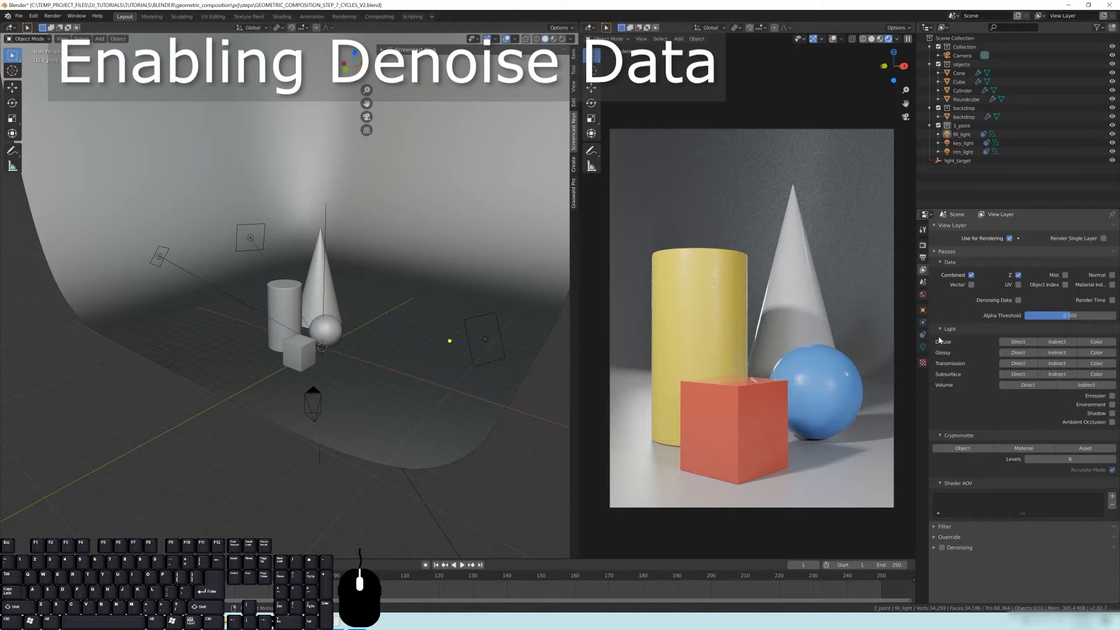
left_click_drag(939, 329, 939, 354)
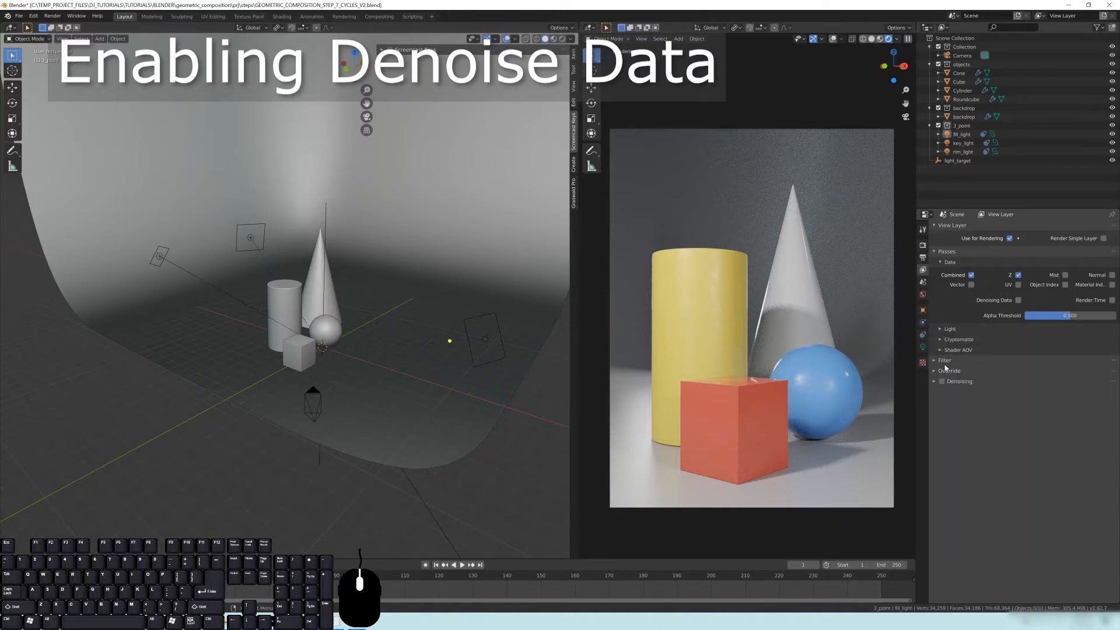
left_click(942, 262)
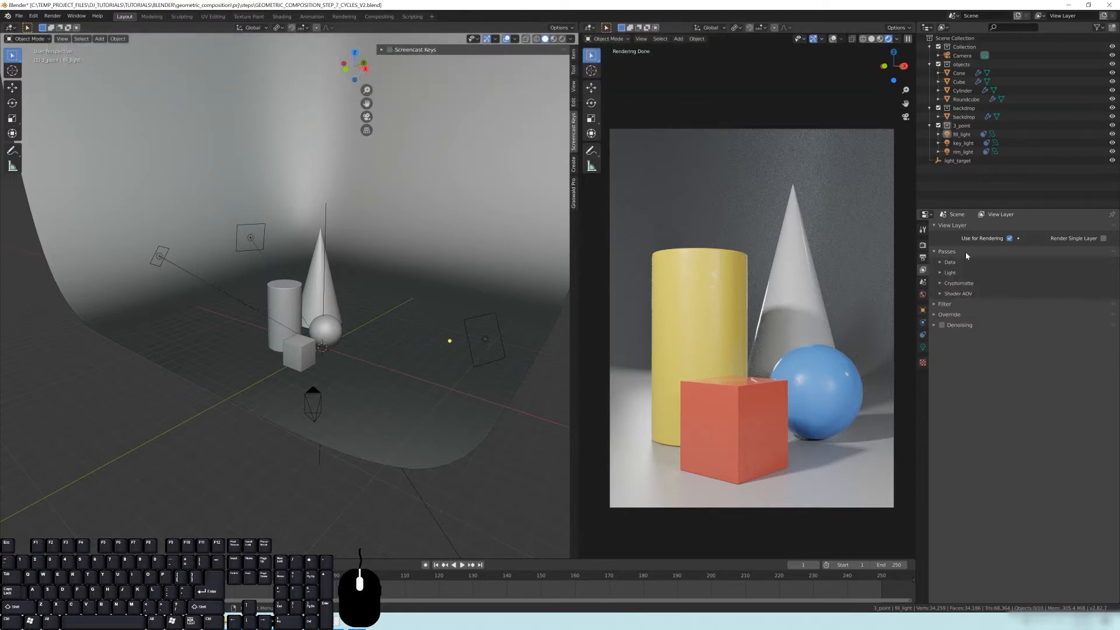
left_click(948, 263)
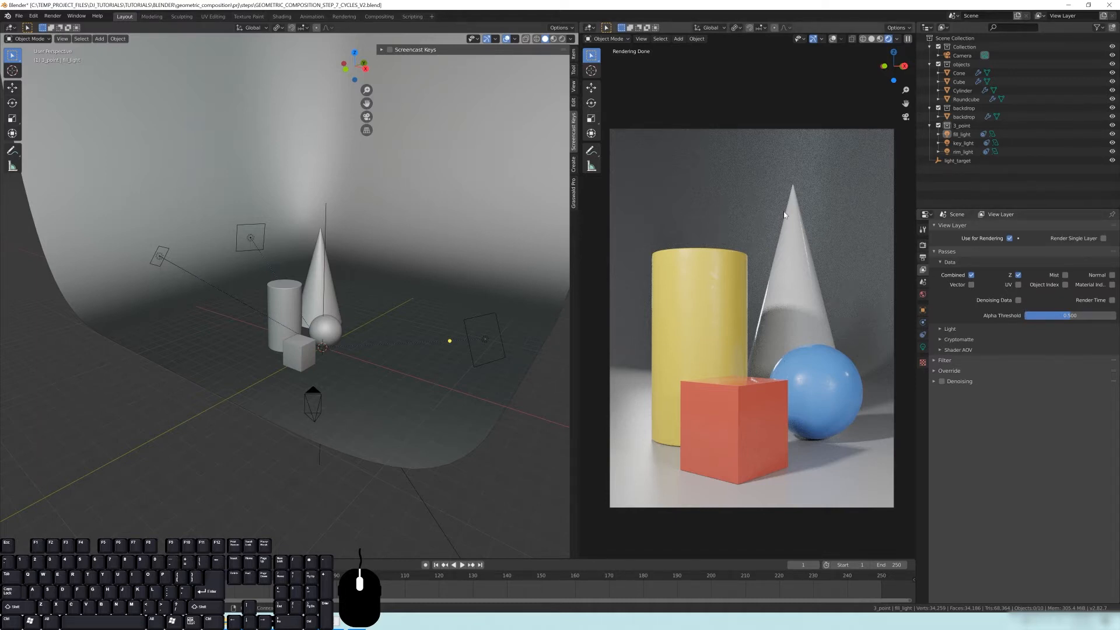
left_click(1017, 300)
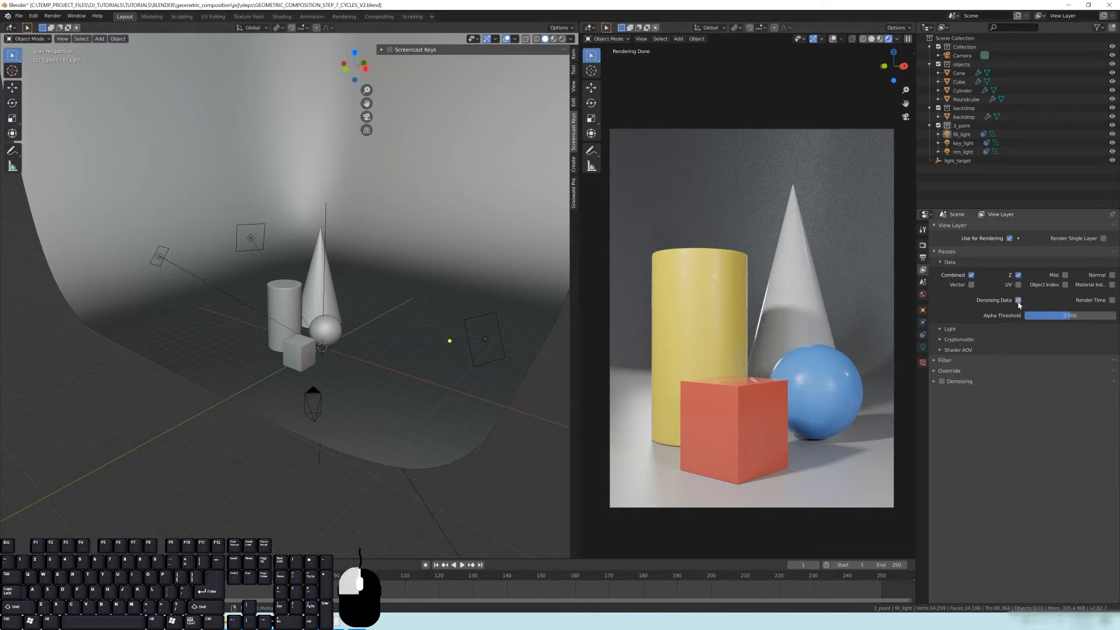
left_click(937, 253)
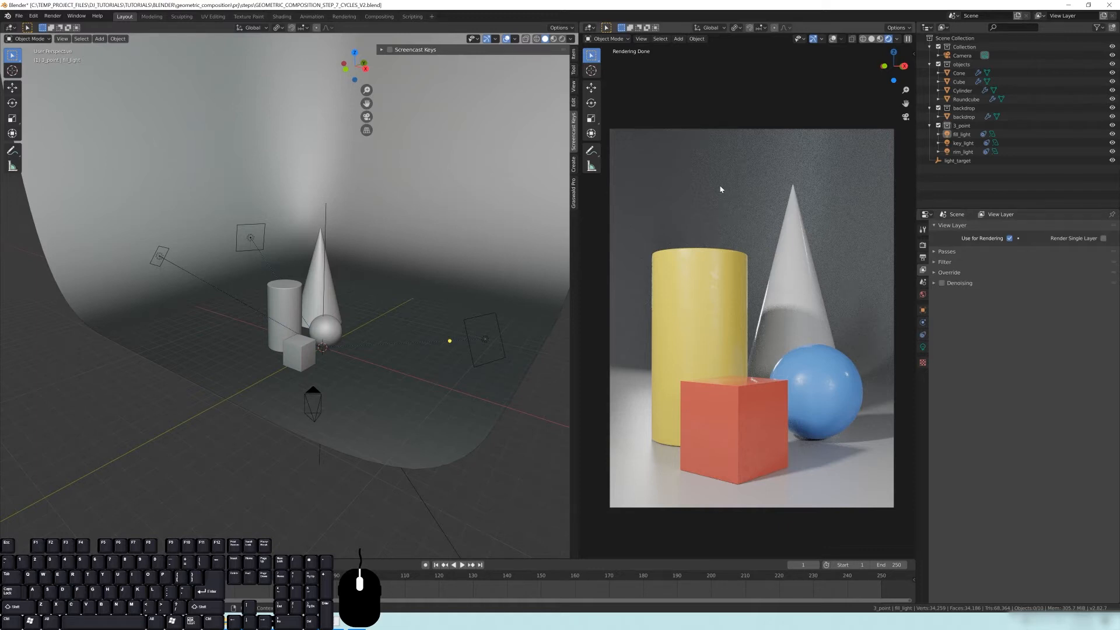
Step: Switch the camera viewport to Solid shading and save the file
key("z")
left_click(765, 285)
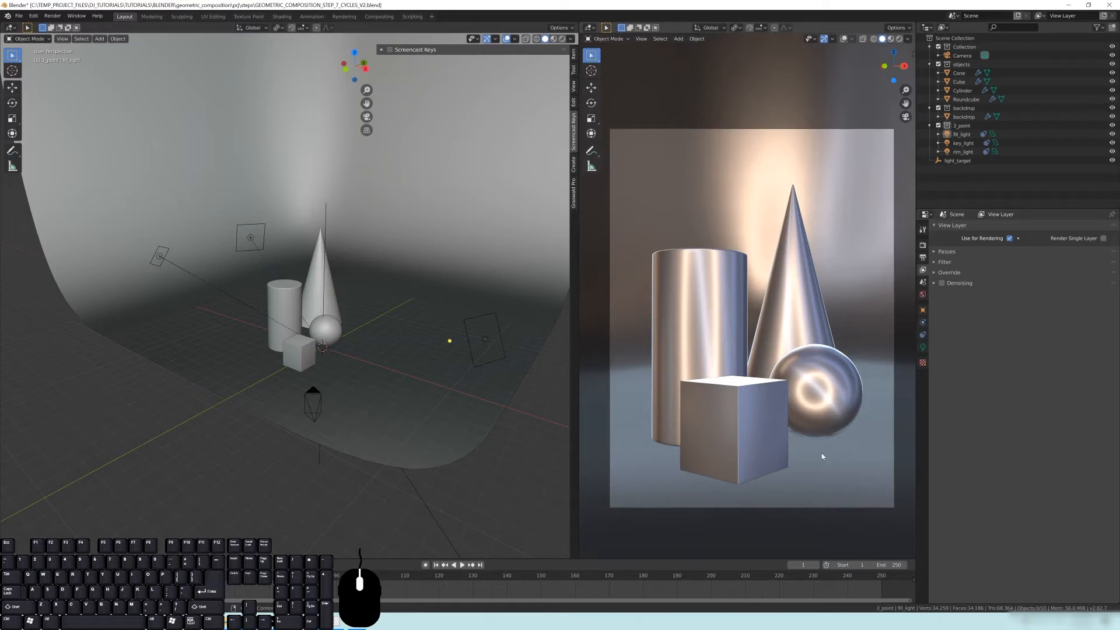
left_click(20, 16)
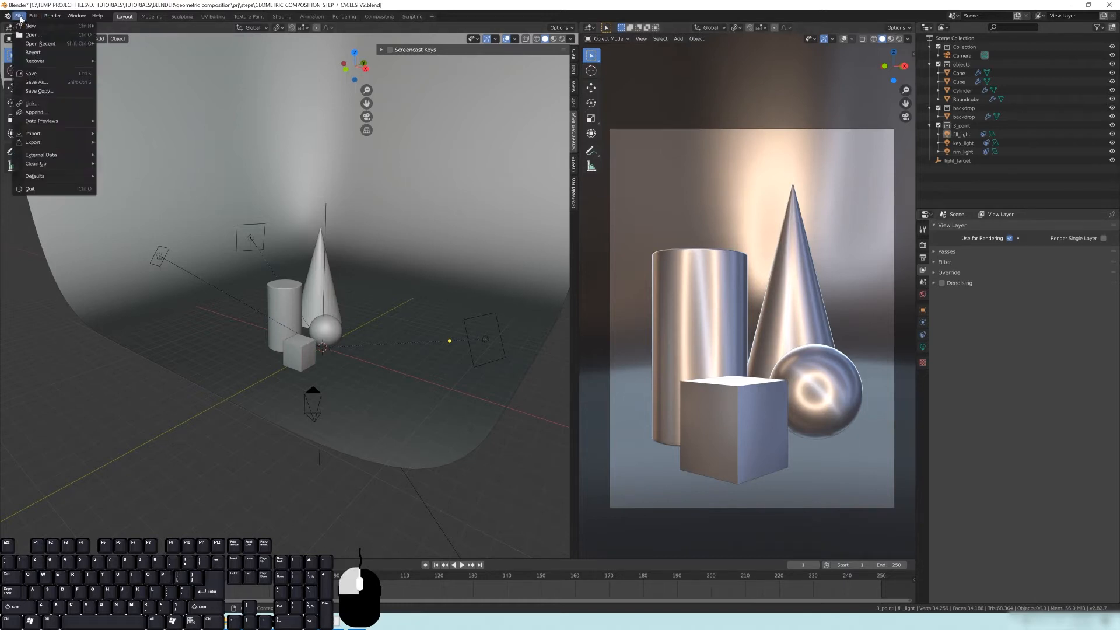
left_click(30, 81)
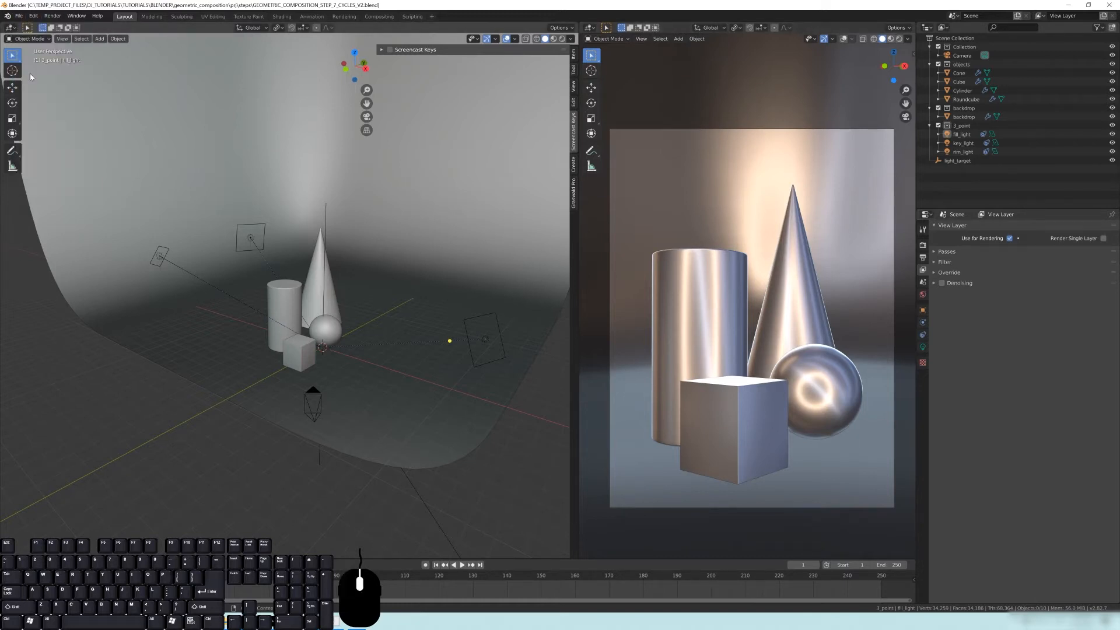
Step: Start a test render of the still image, inspect the first tiles up close, and close the render window
left_click(53, 15)
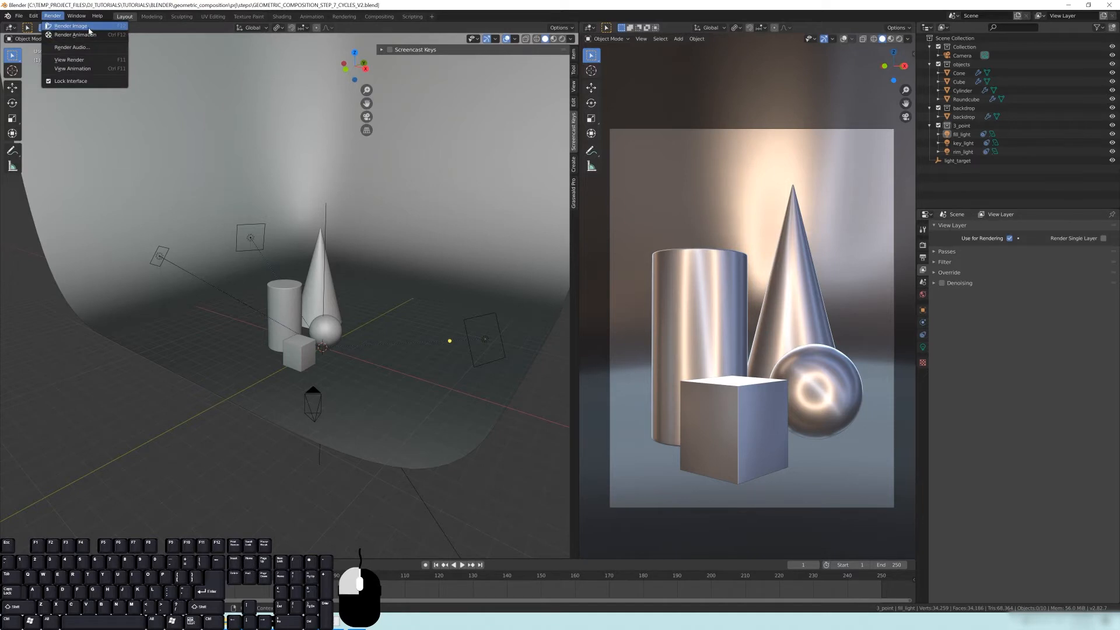
left_click(75, 26)
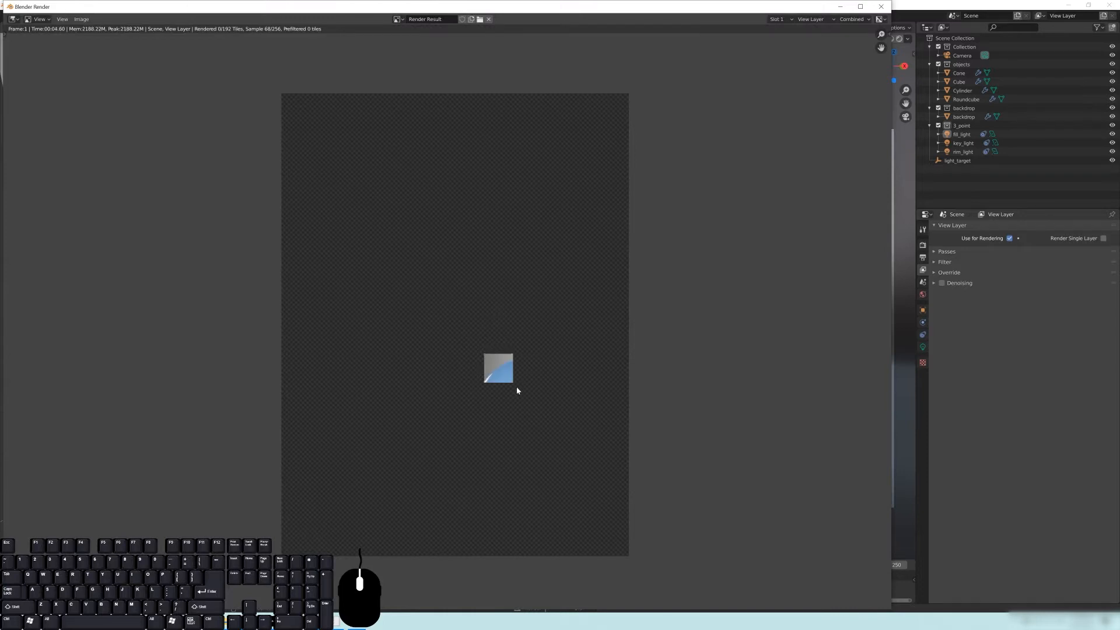
scroll(517, 390, "up", 4)
middle_click_drag(512, 392, 470, 342)
scroll(525, 394, "up", 1)
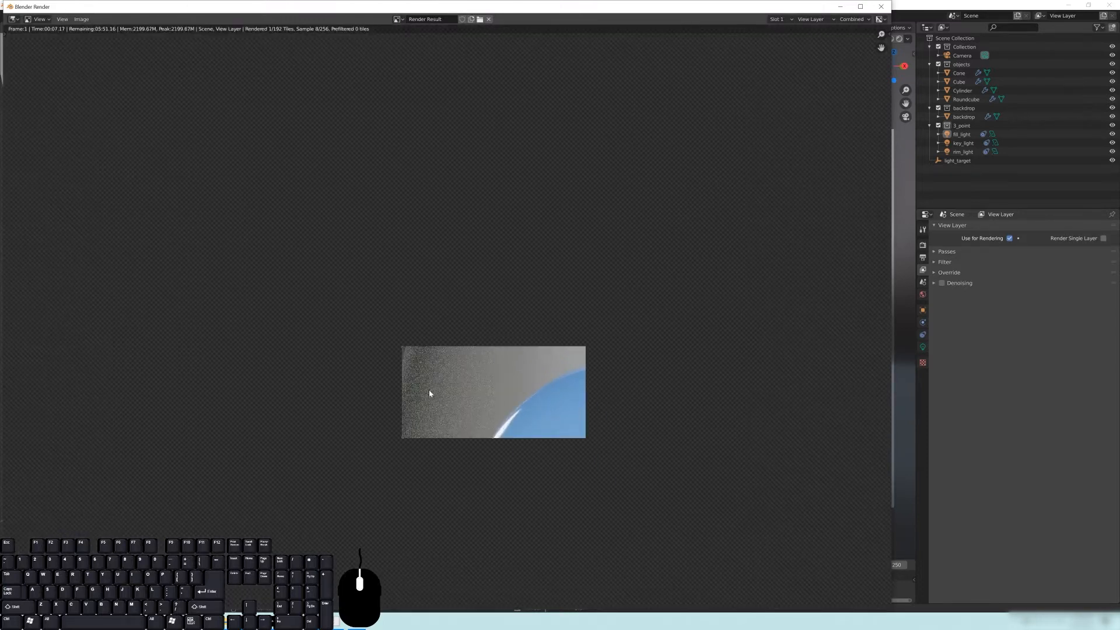
scroll(466, 397, "down", 3)
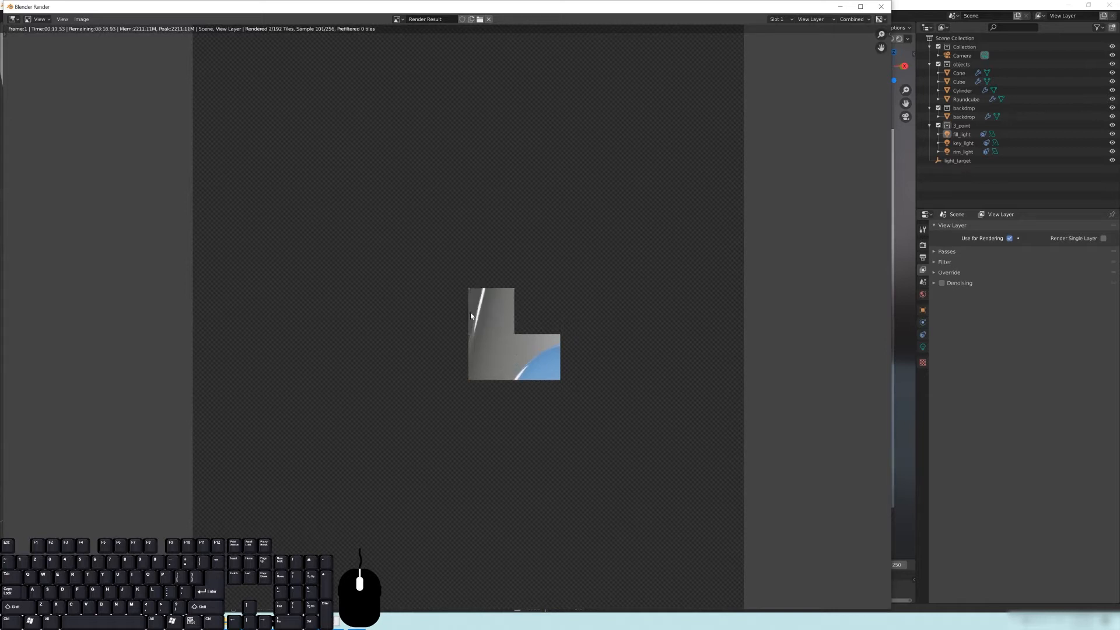
scroll(493, 312, "down", 2)
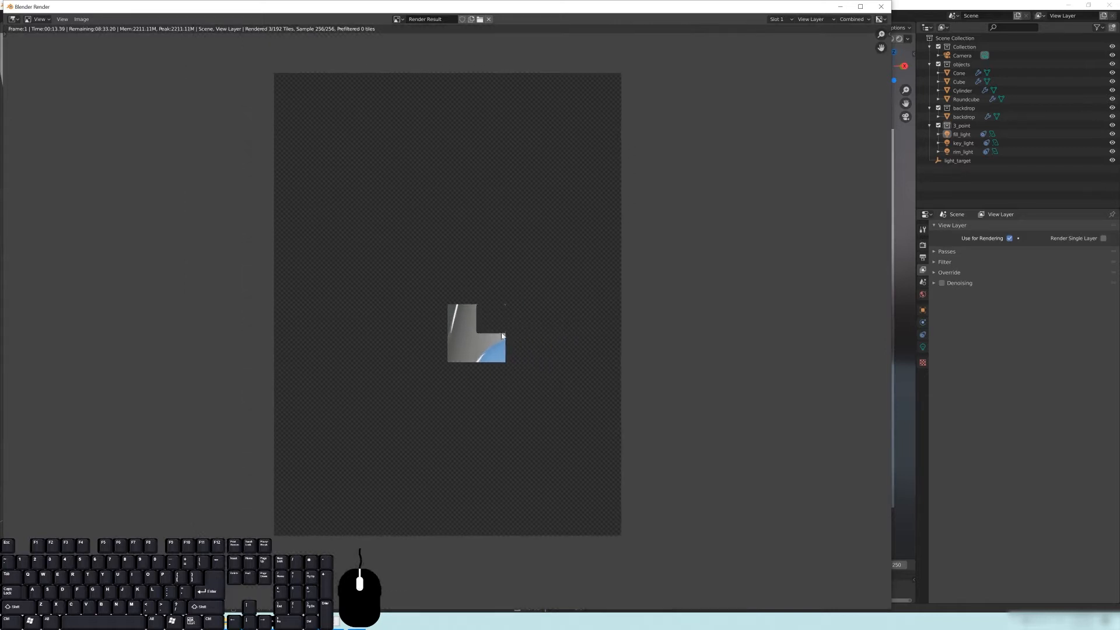
scroll(474, 327, "up", 3)
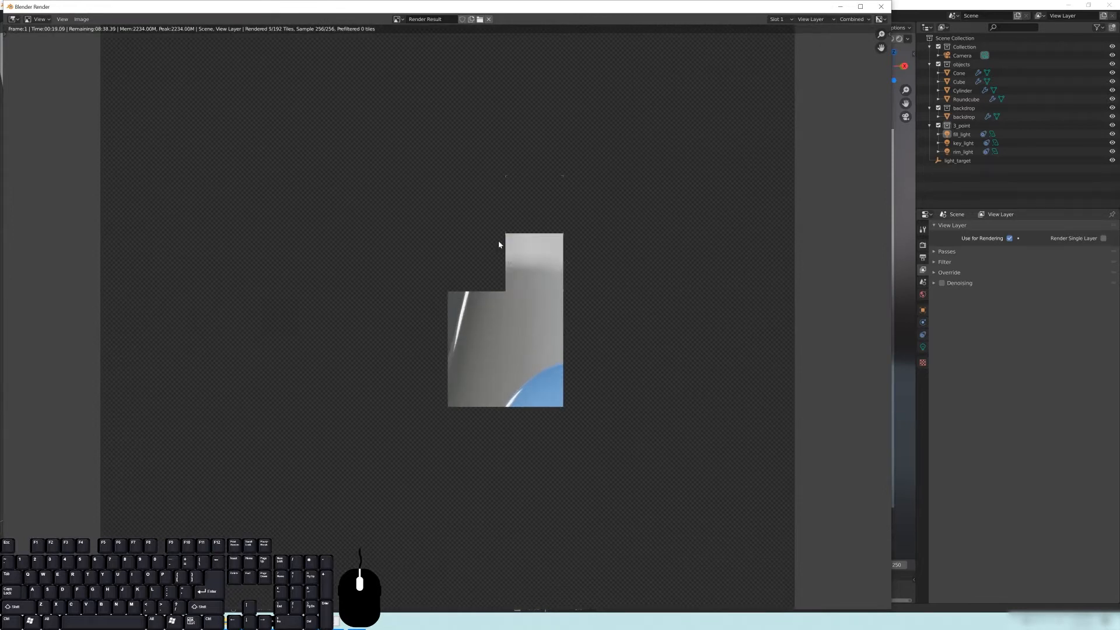
scroll(490, 253, "down", 1)
middle_click_drag(485, 265, 493, 265)
scroll(524, 273, "down", 2)
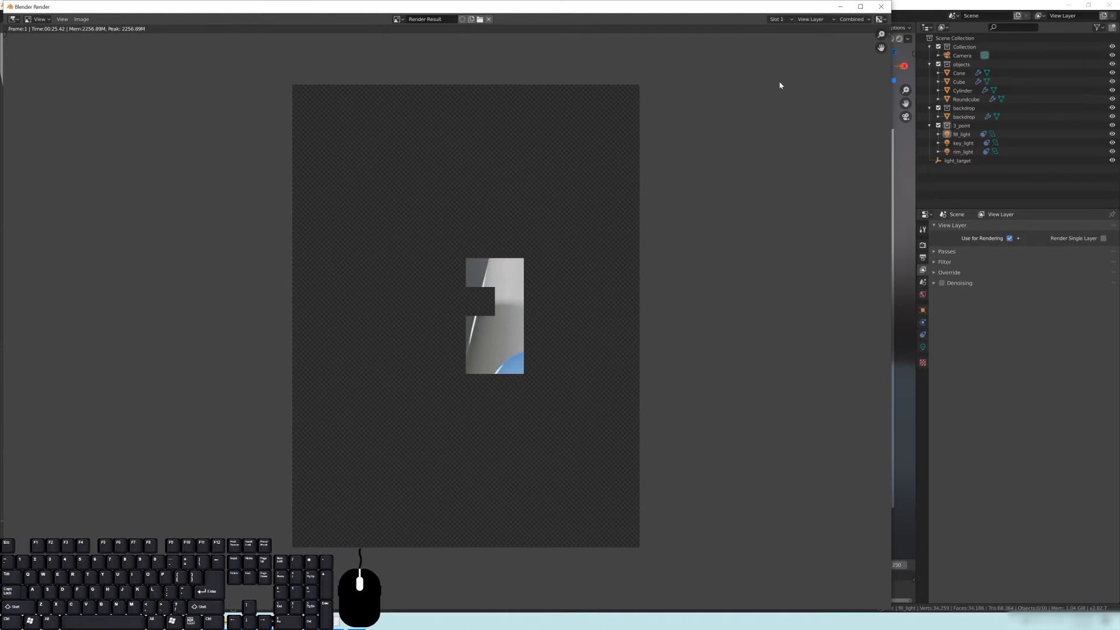
left_click(882, 7)
Step: In the Cycles OpenCL render devices, enable the AMD Ryzen Threadripper 3960X processor alongside the AMD Radeon VII, and close the preferences
left_click(923, 245)
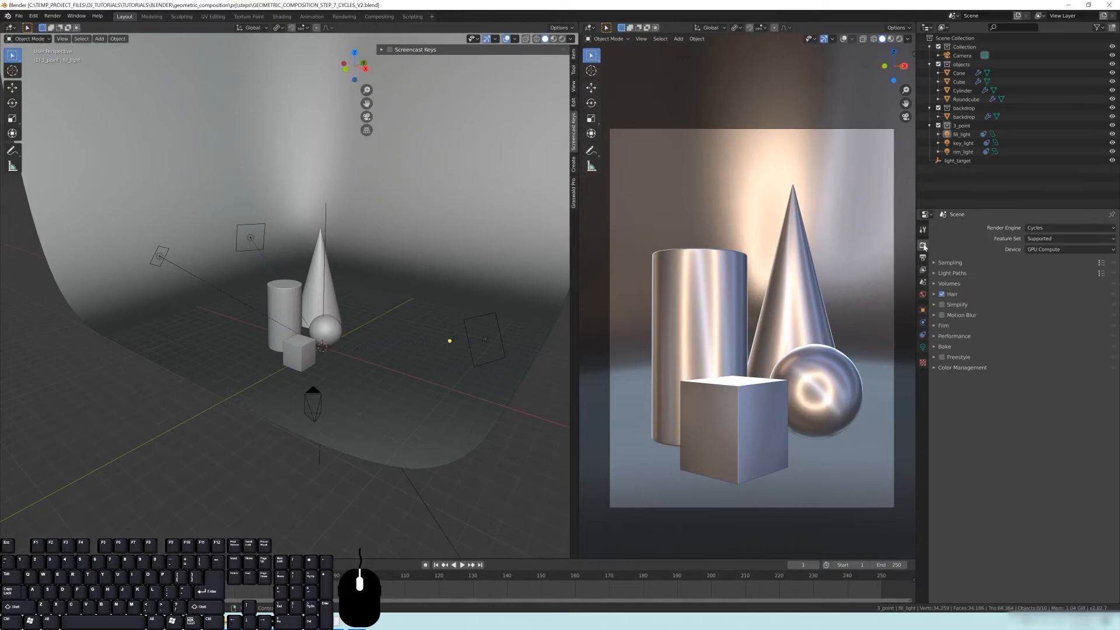
left_click(32, 16)
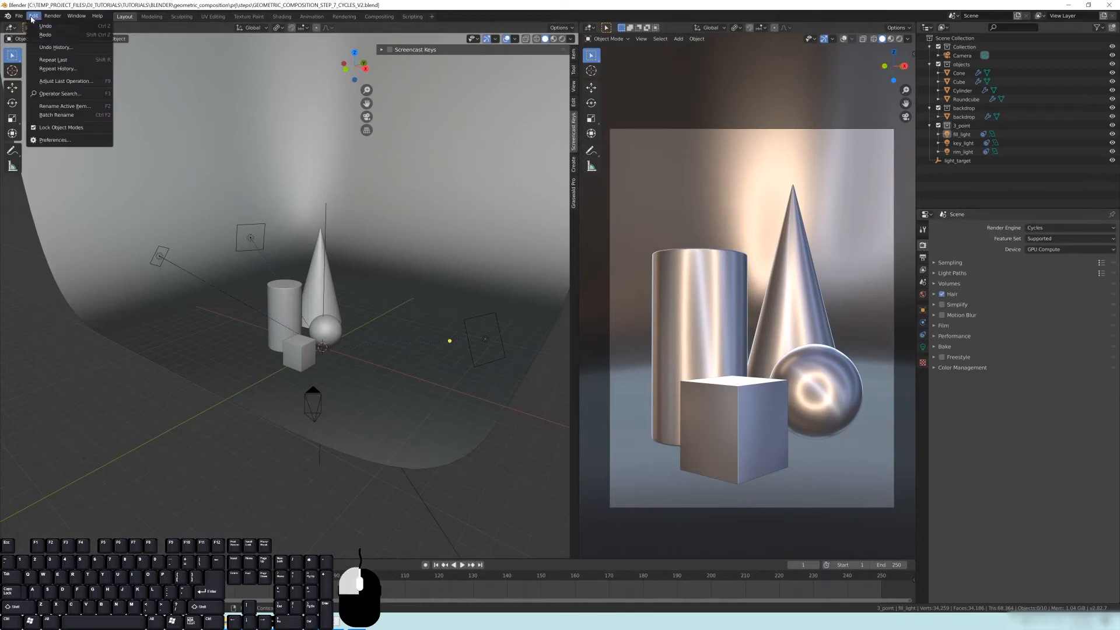
left_click(55, 140)
left_click(116, 67)
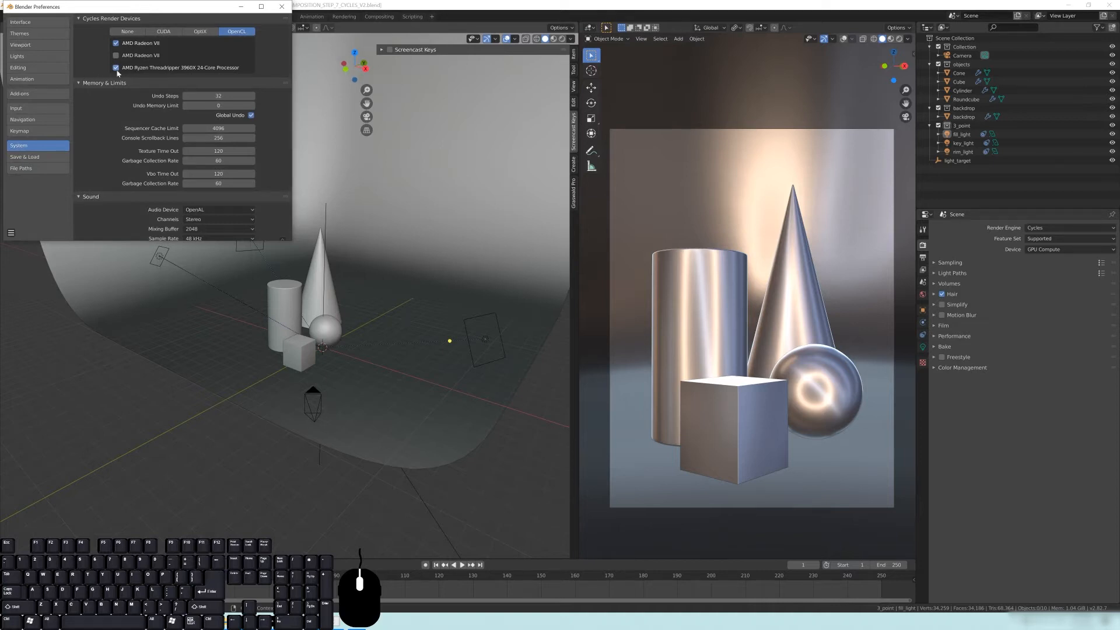
left_click(130, 56)
left_click(282, 7)
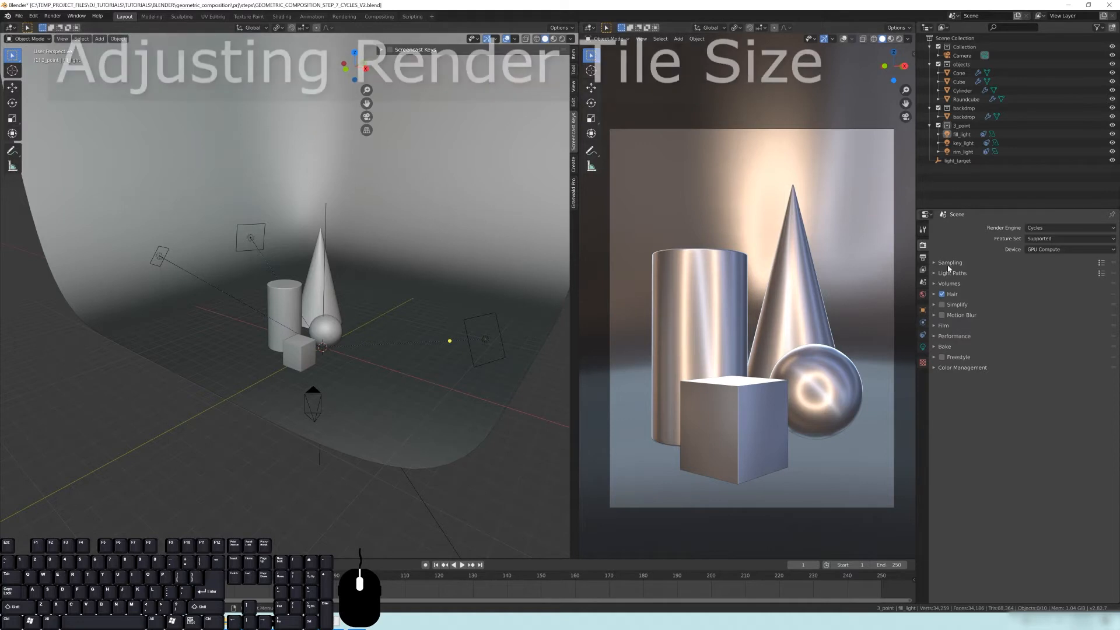
Step: Expand the Performance section of the render properties
left_click(945, 336)
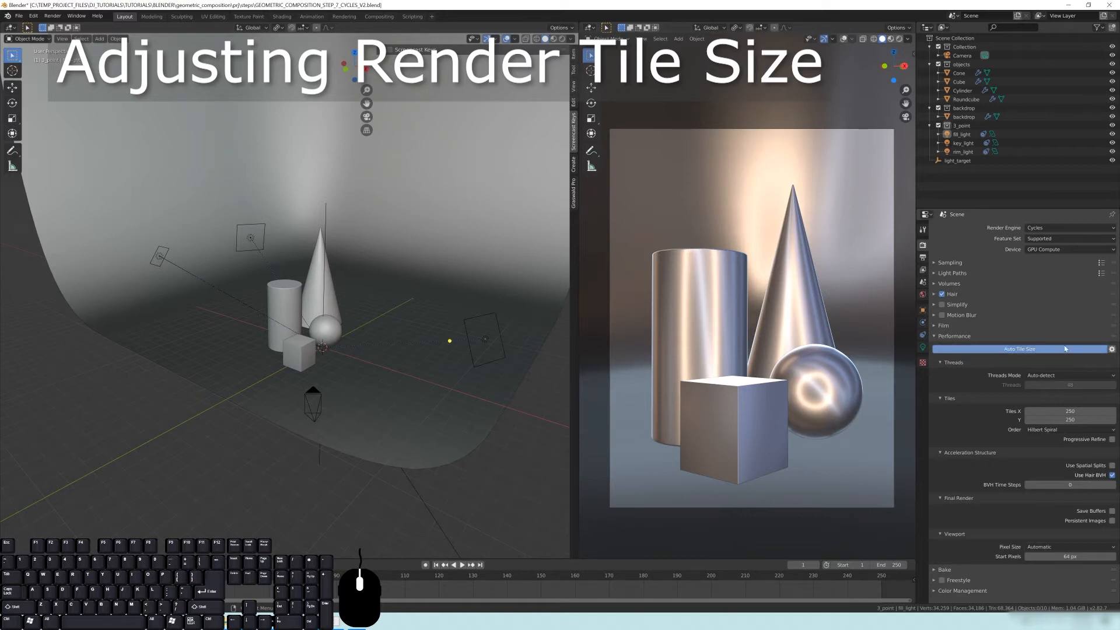
left_click(952, 363)
left_click(951, 361)
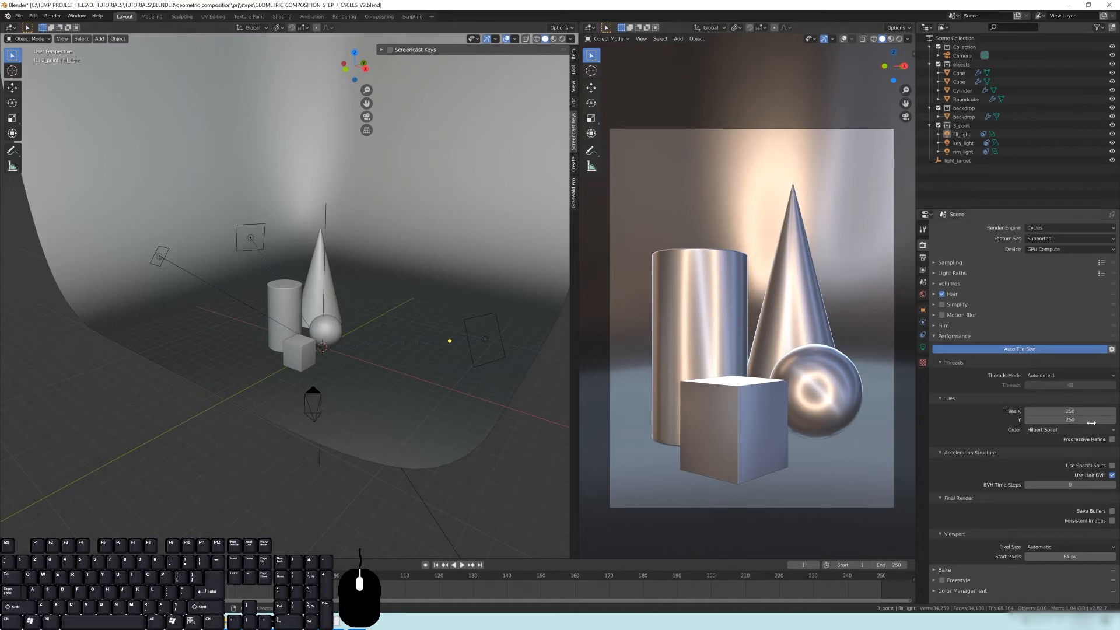
Step: Set the render tile size to 250 in both X and Y
left_click(1056, 412)
type("250")
key("Tab")
type("250")
key("Return")
left_click(1067, 412)
left_click(980, 412)
Step: Set the render tile size to 32 in both X and Y with Auto Tile Size turned off, and save the file
left_click(1020, 349)
left_click(1067, 411)
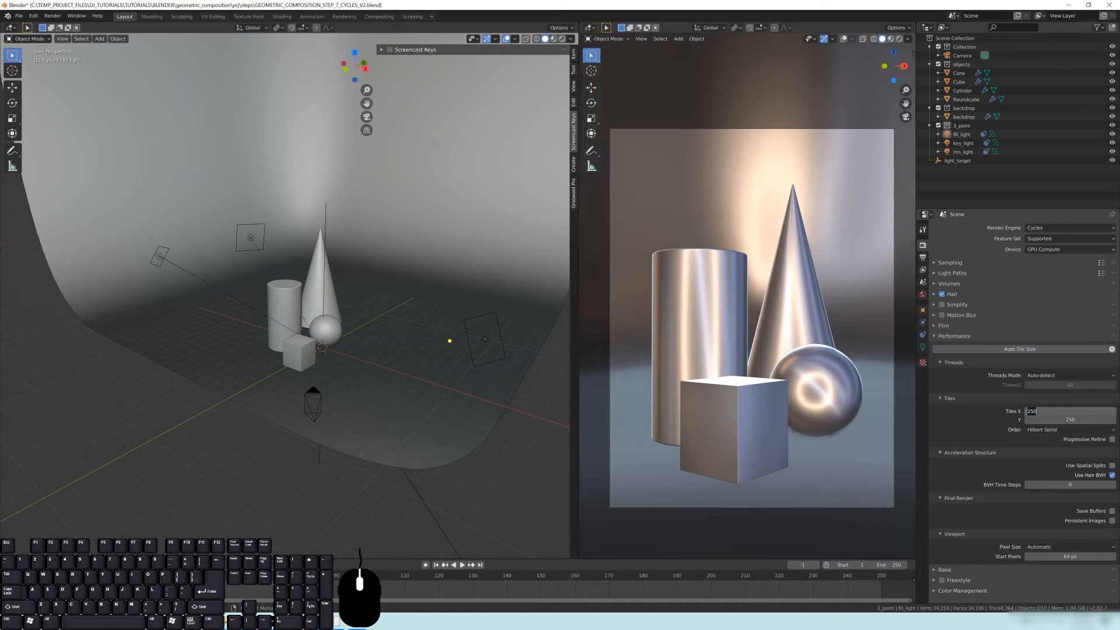
type("32")
key("Tab")
type("32")
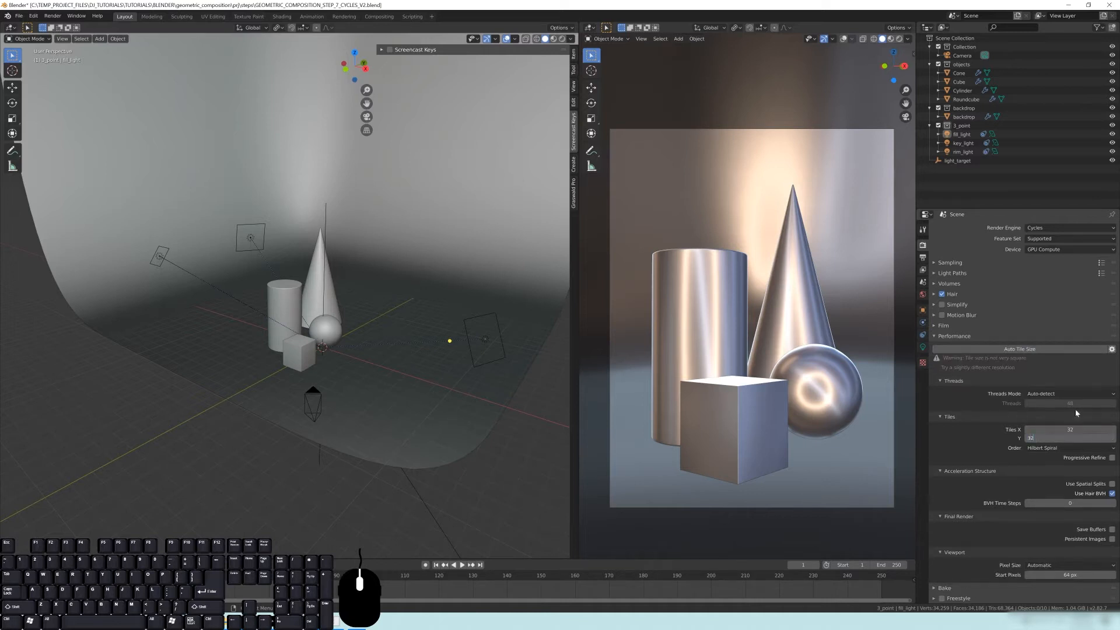
key("Return")
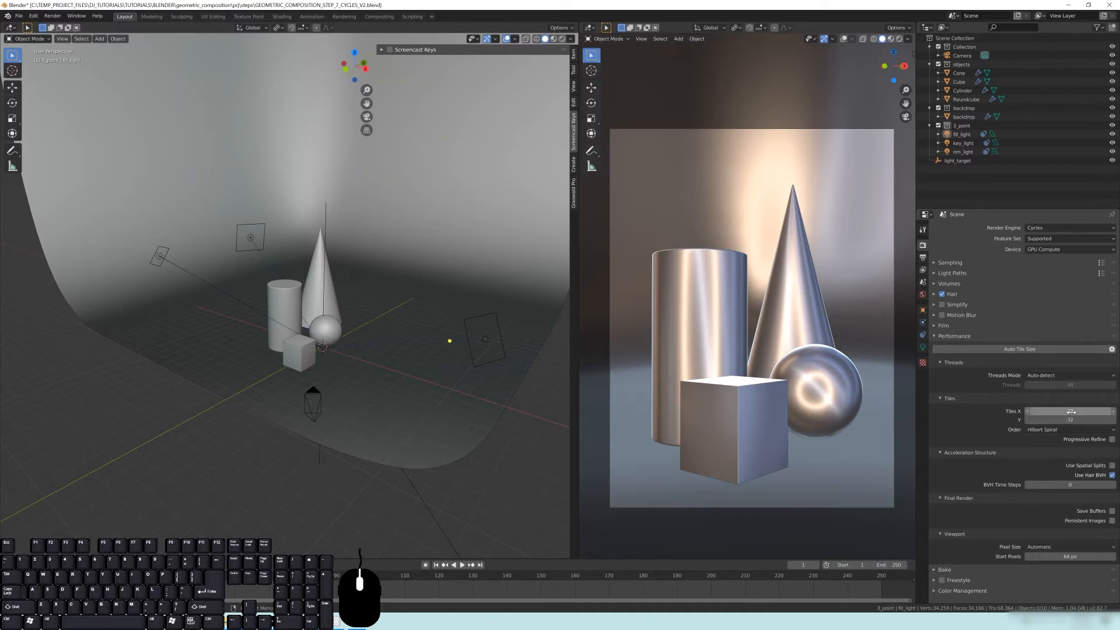
key("ctrl+s")
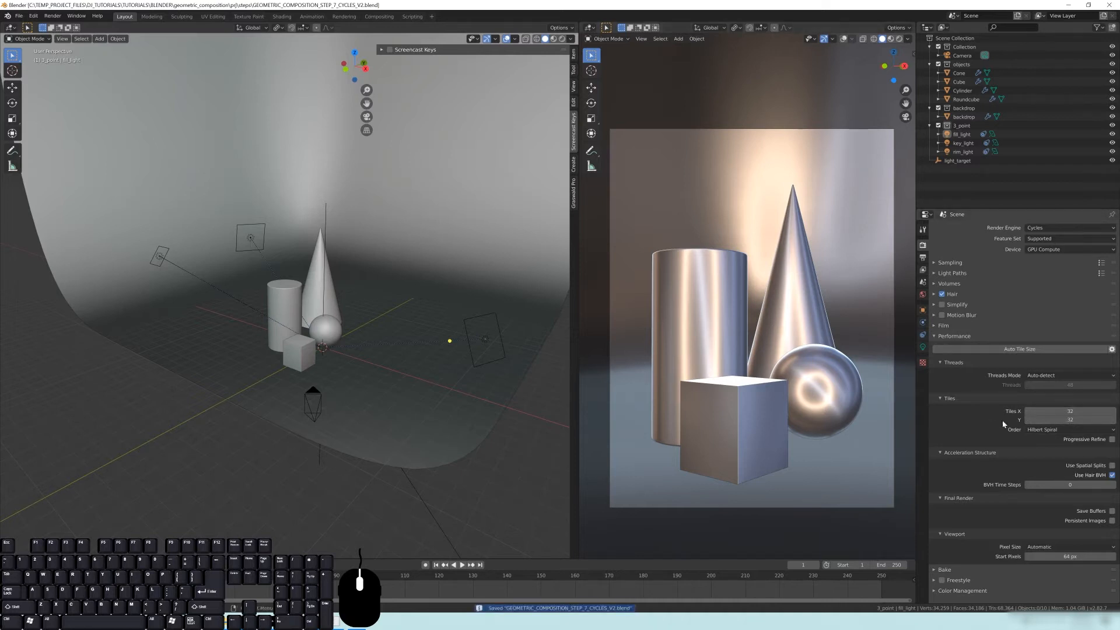
Step: Keep Hilbert Spiral as the tile order and collapse the Acceleration Structure, Final Render and Viewport performance settings
left_click(1053, 432)
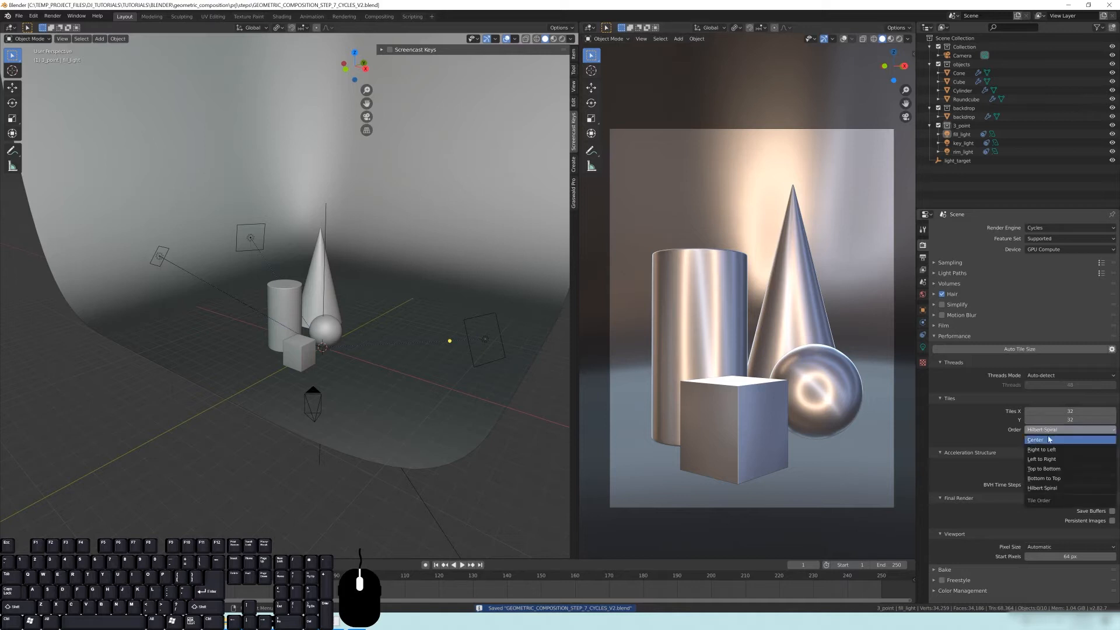
left_click(1041, 432)
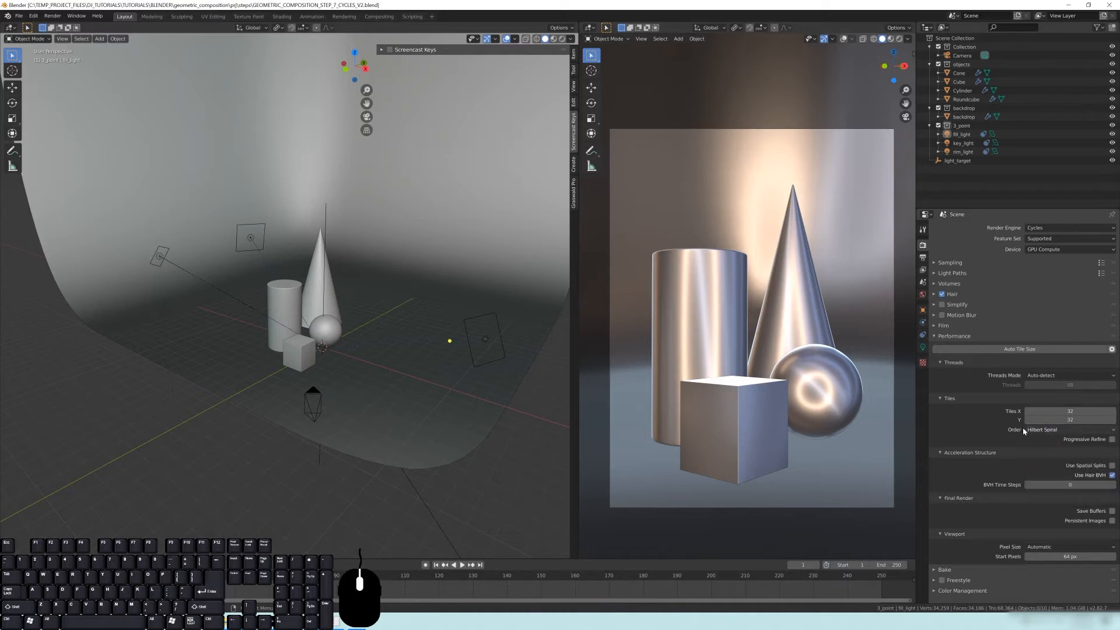
left_click(962, 453)
left_click(955, 465)
left_click(957, 474)
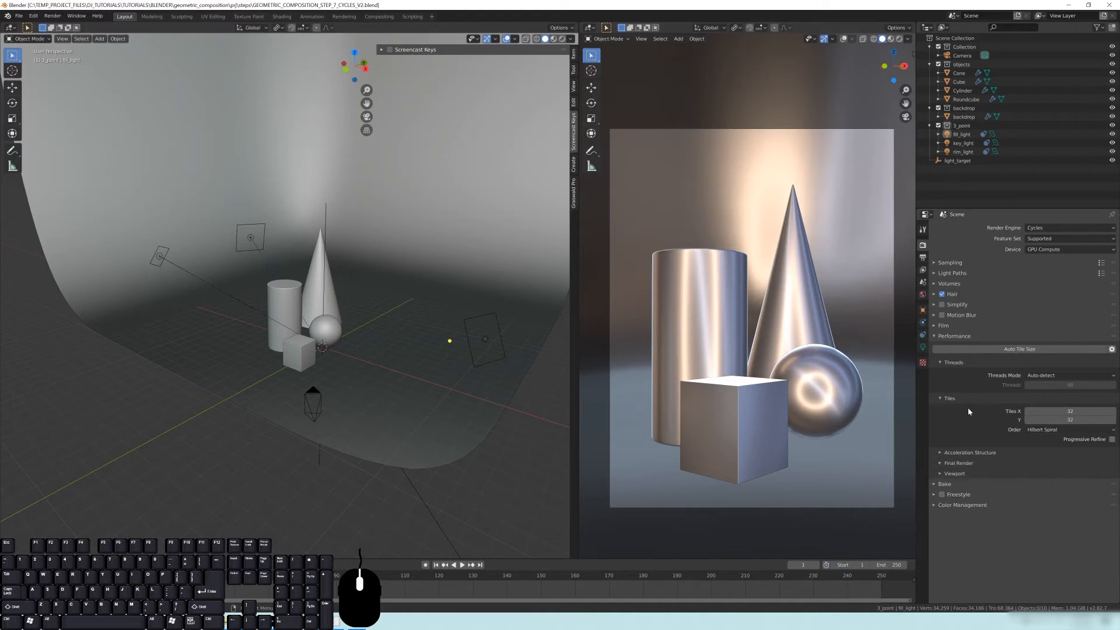
Step: Start a test render of the still image with the new tile size and inspect the first tiles up close
key("F12")
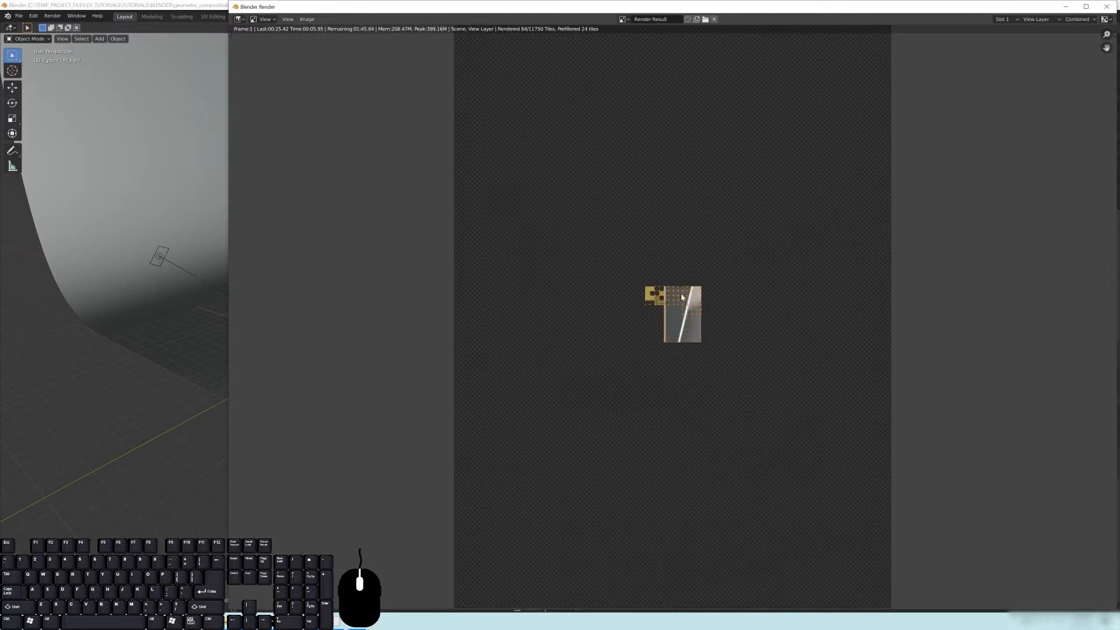
scroll(681, 297, "up", 3)
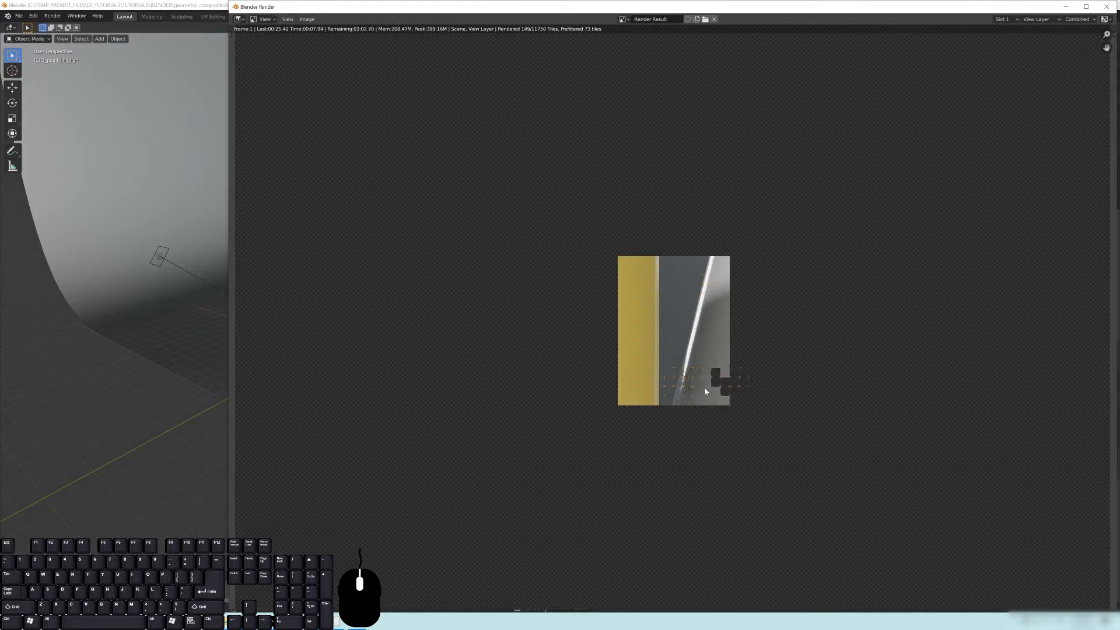
scroll(765, 299, "up", 1)
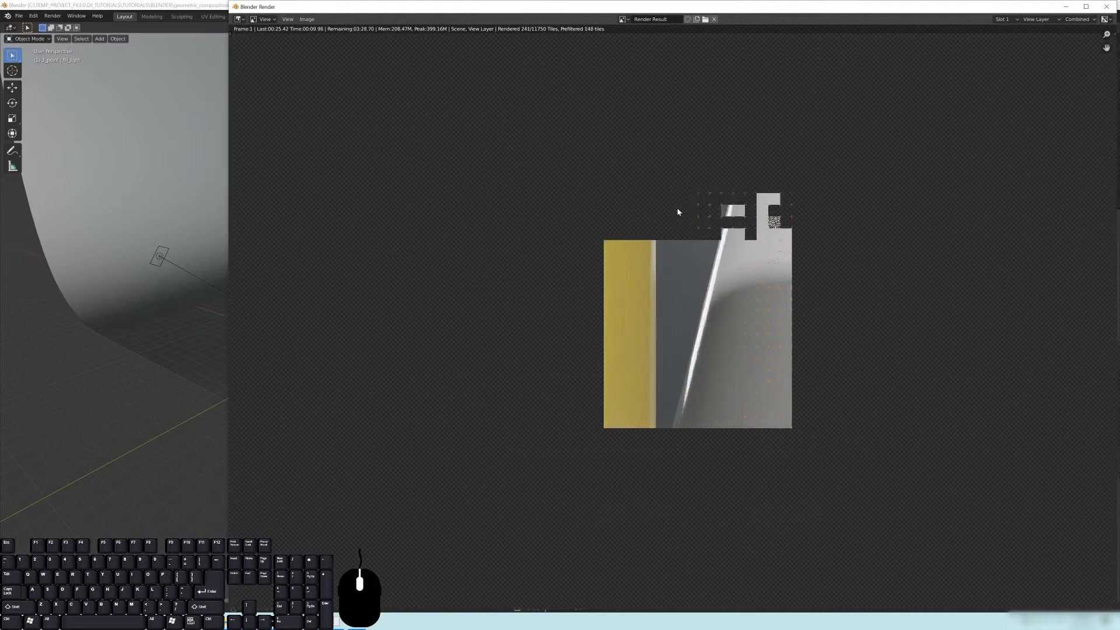
scroll(665, 211, "up", 2)
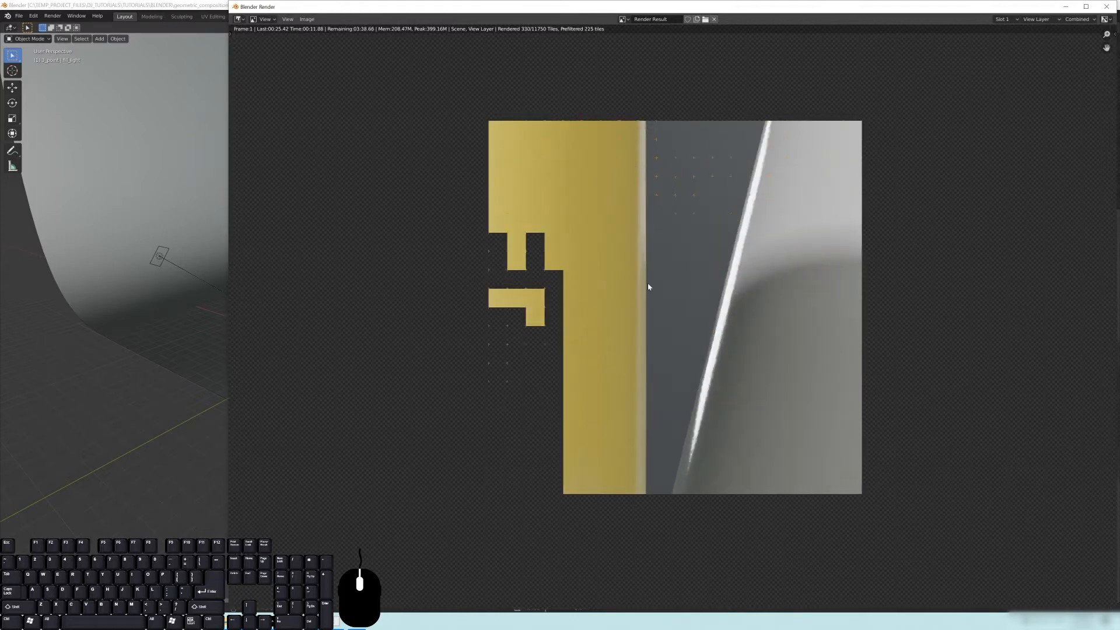
scroll(654, 283, "down", 4)
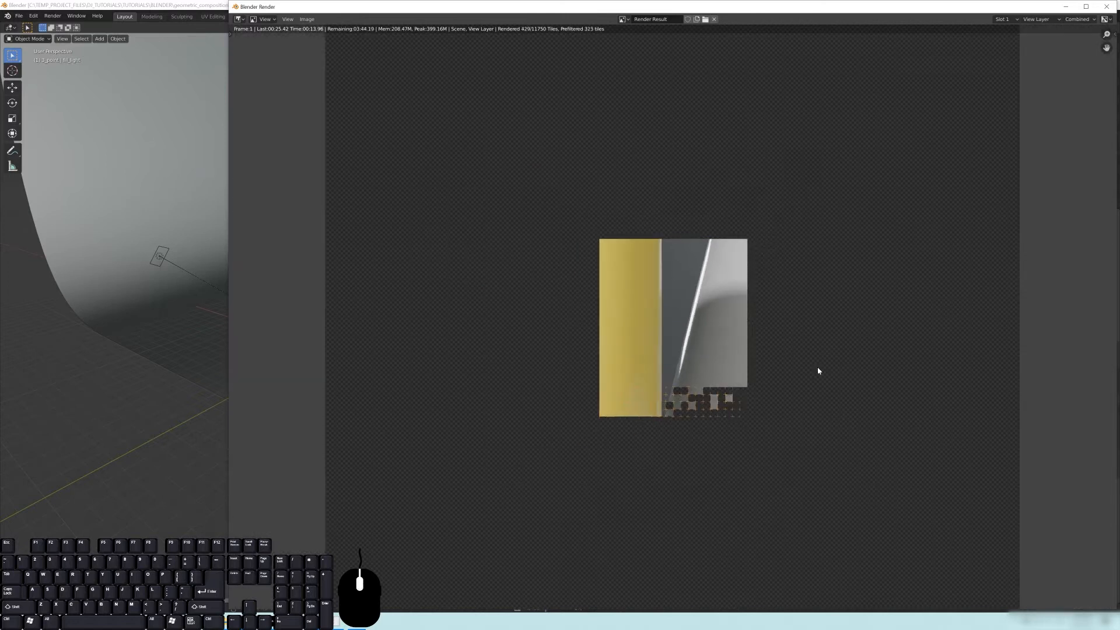
scroll(750, 404, "up", 1)
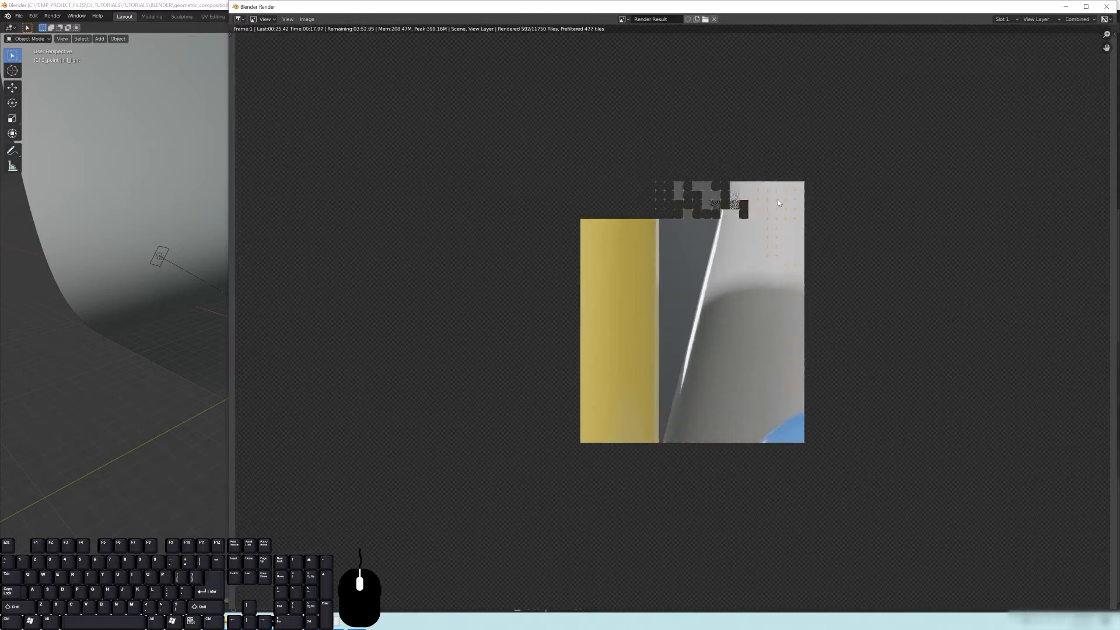
scroll(729, 240, "down", 2)
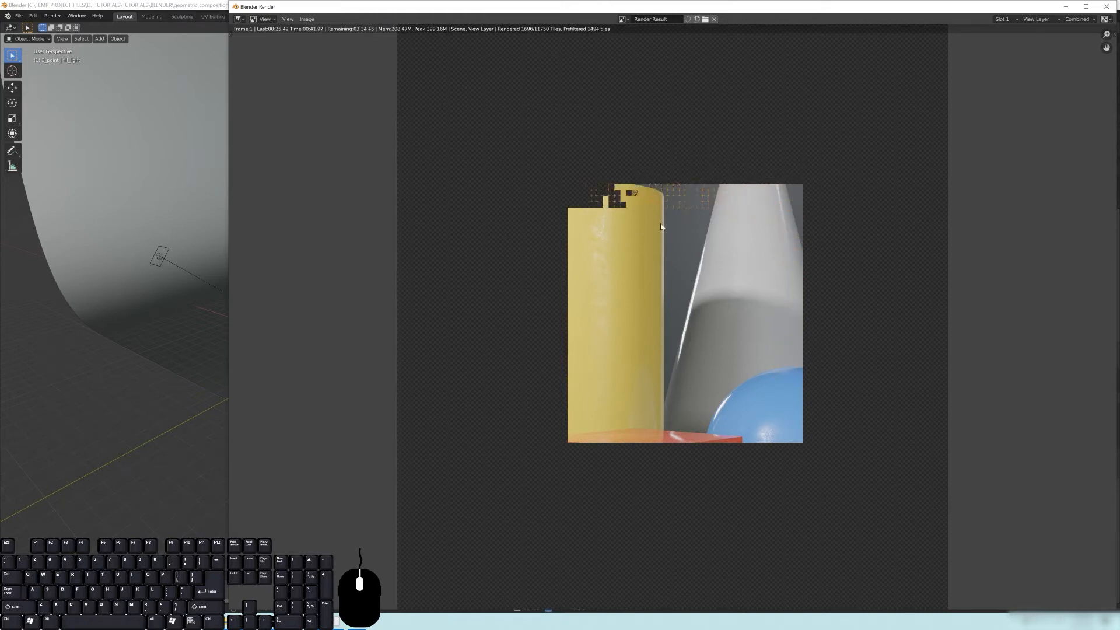
Step: Examine the surfaces of the cylinder, cube, sphere and cone up close while the render progresses
middle_click_drag(535, 228, 500, 258)
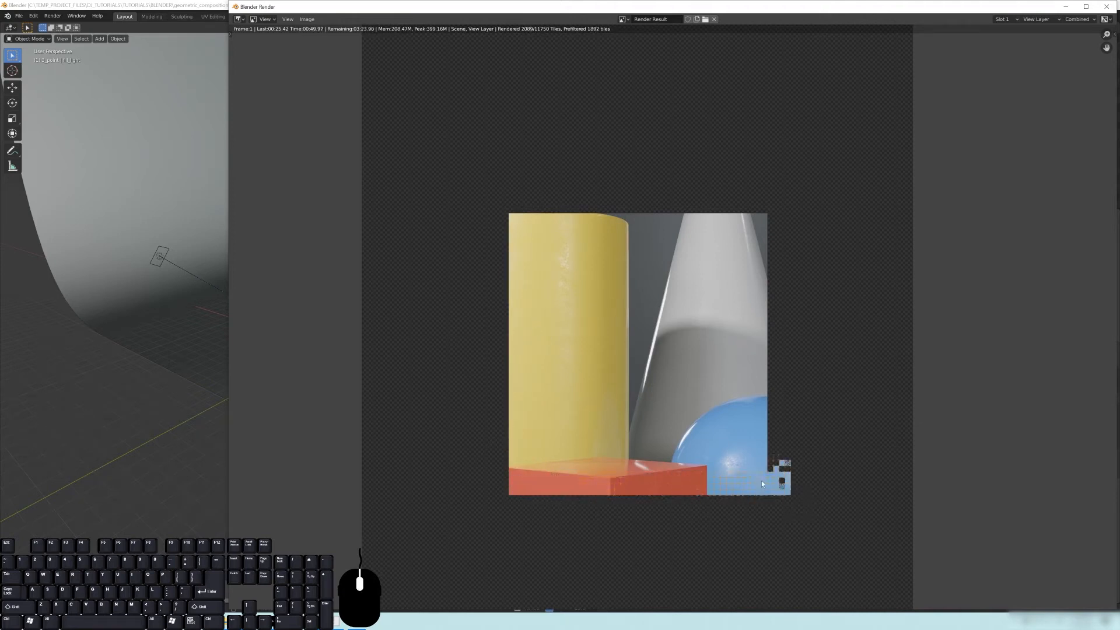
scroll(728, 344, "up", 3)
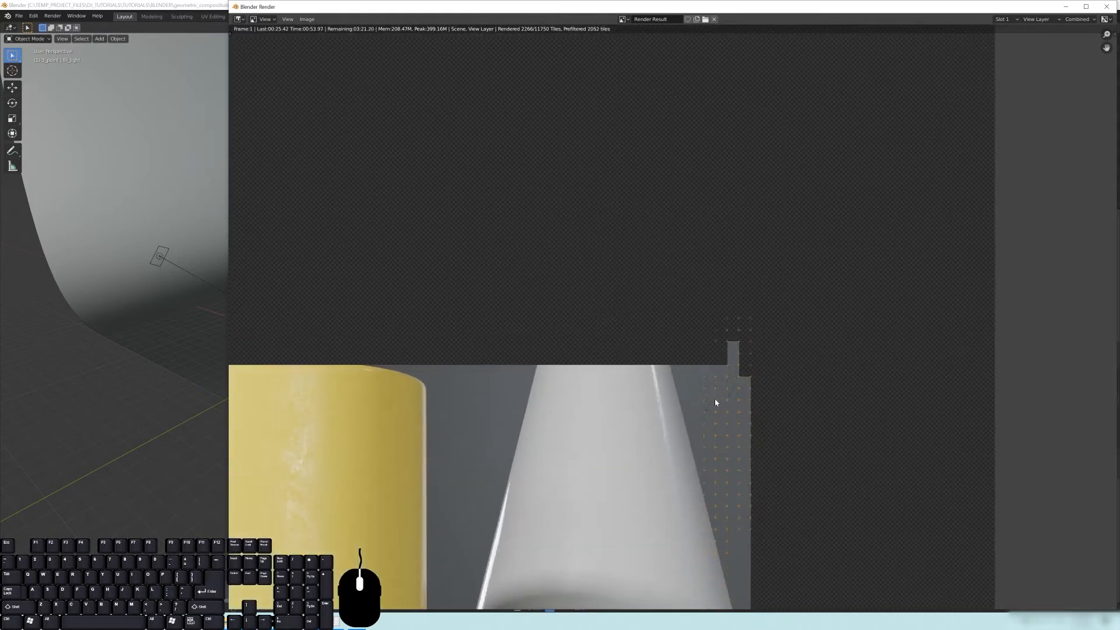
scroll(726, 275, "down", 3)
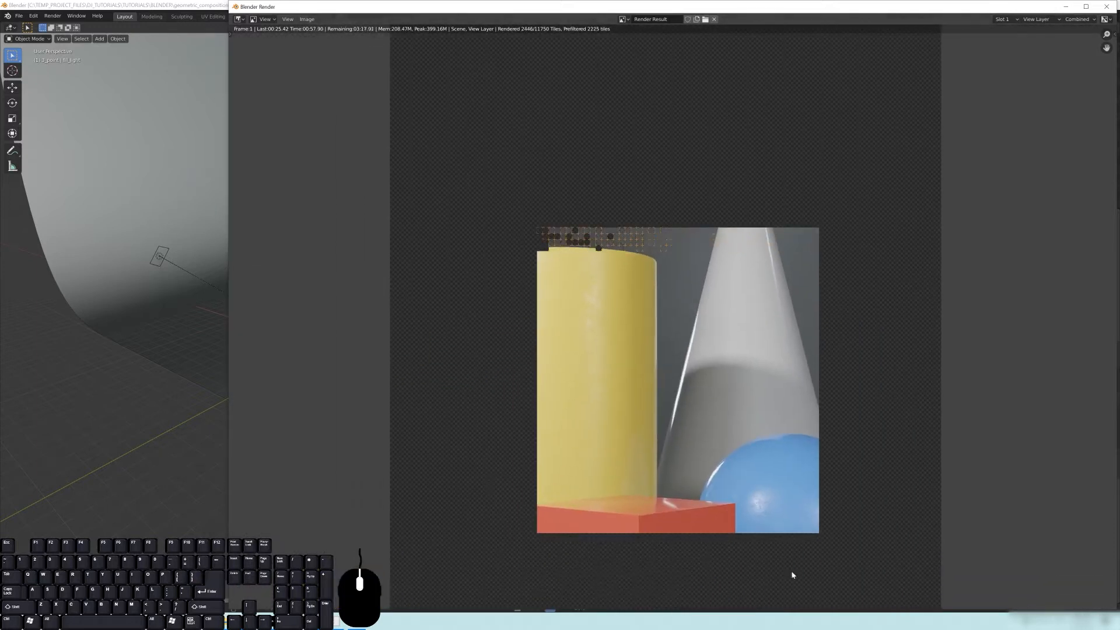
scroll(577, 403, "up", 3)
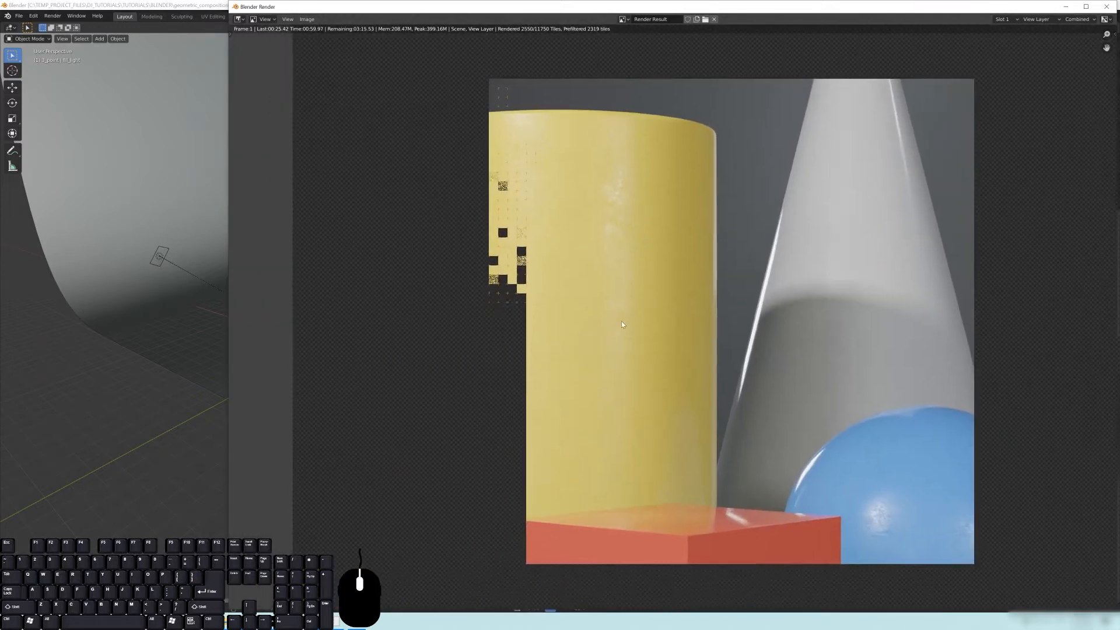
middle_click_drag(563, 375, 583, 270)
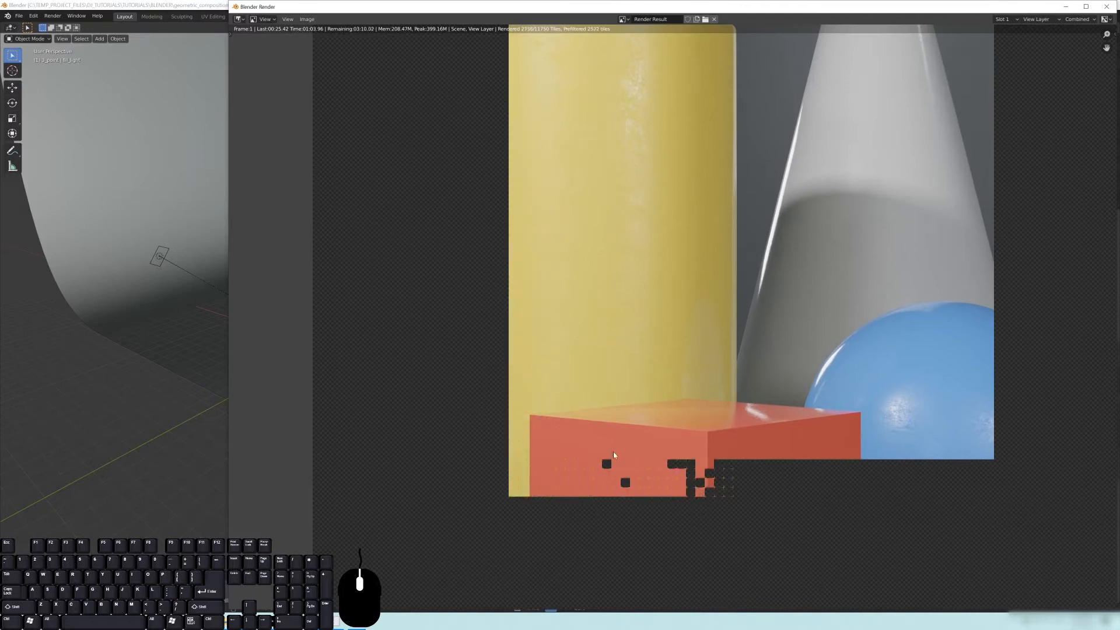
middle_click_drag(767, 417, 698, 440)
middle_click_drag(870, 402, 698, 366)
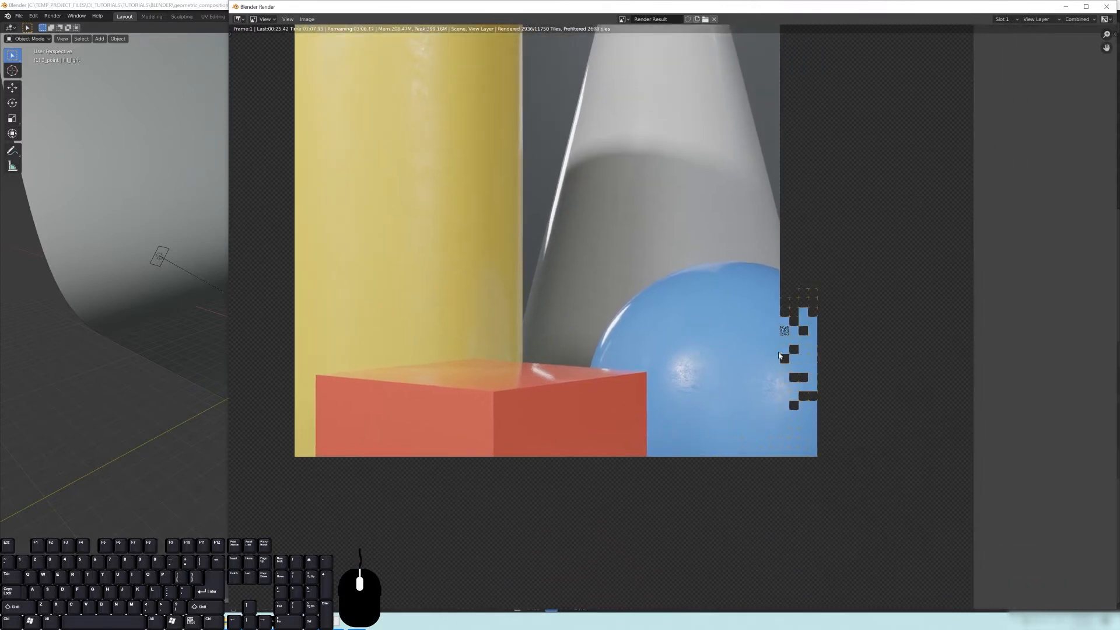
middle_click_drag(638, 252, 589, 453)
middle_click_drag(645, 286, 629, 413)
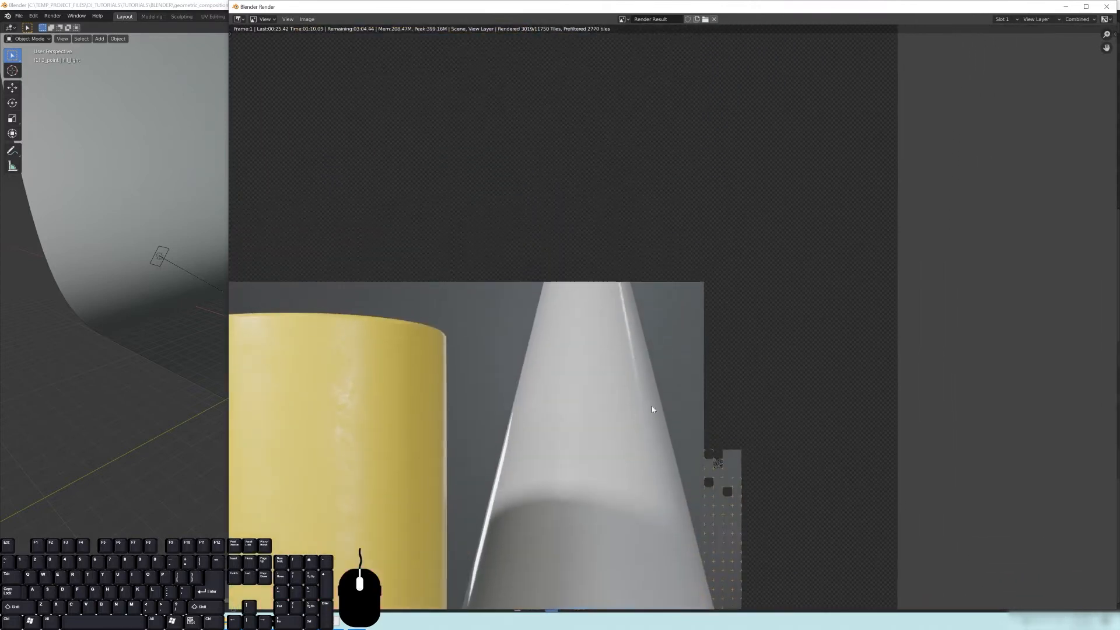
middle_click_drag(652, 464, 673, 503)
scroll(625, 400, "down", 1)
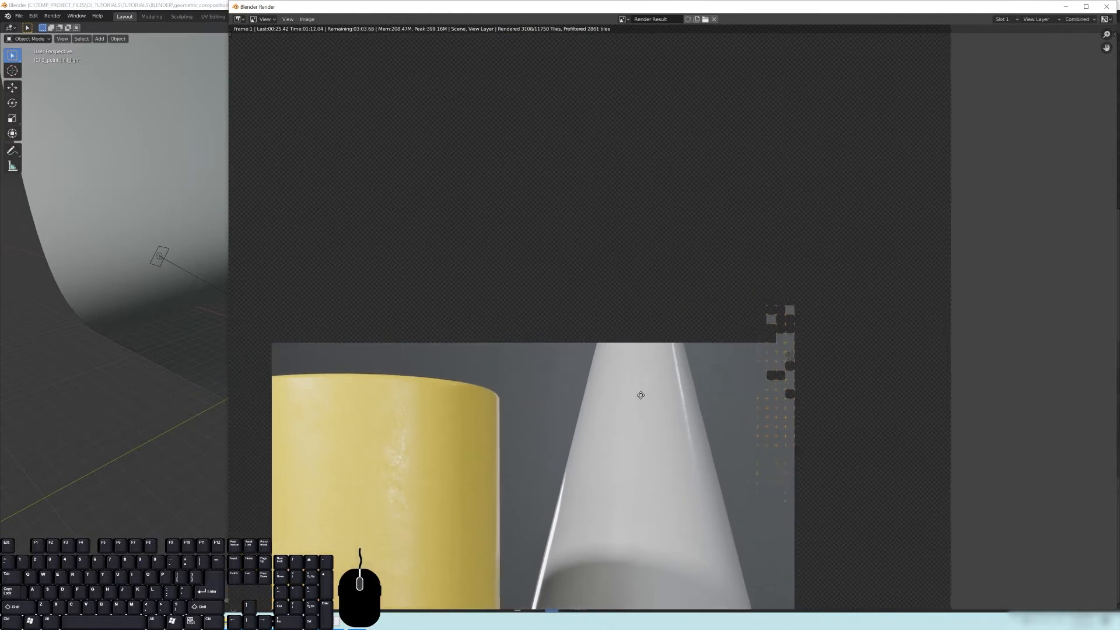
scroll(640, 393, "down", 1)
middle_click_drag(627, 387, 767, 309)
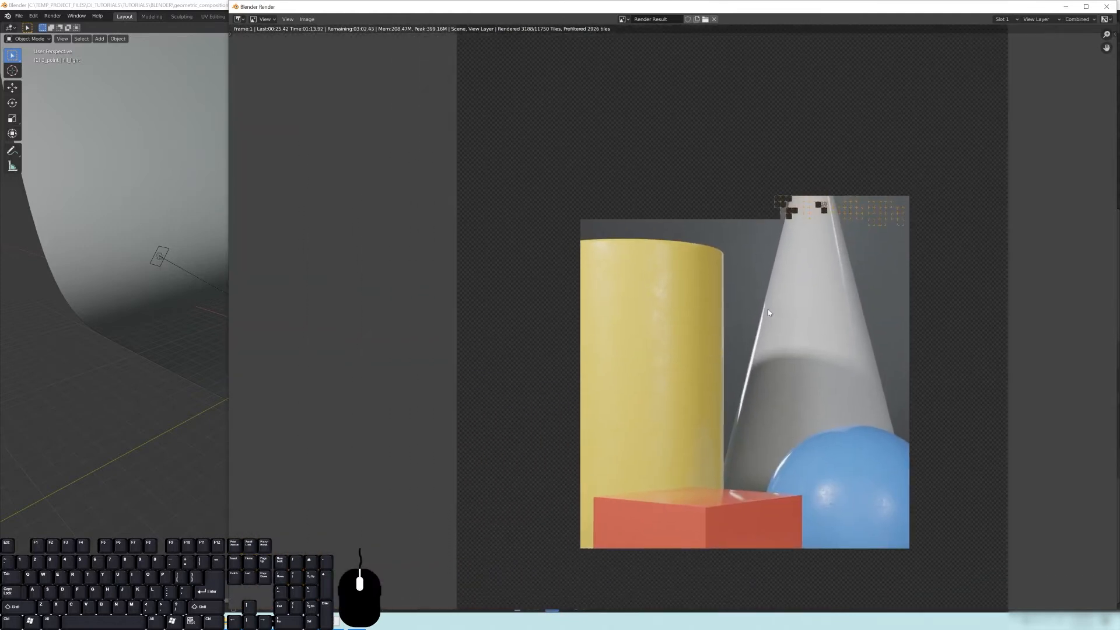
middle_click_drag(760, 228, 778, 200)
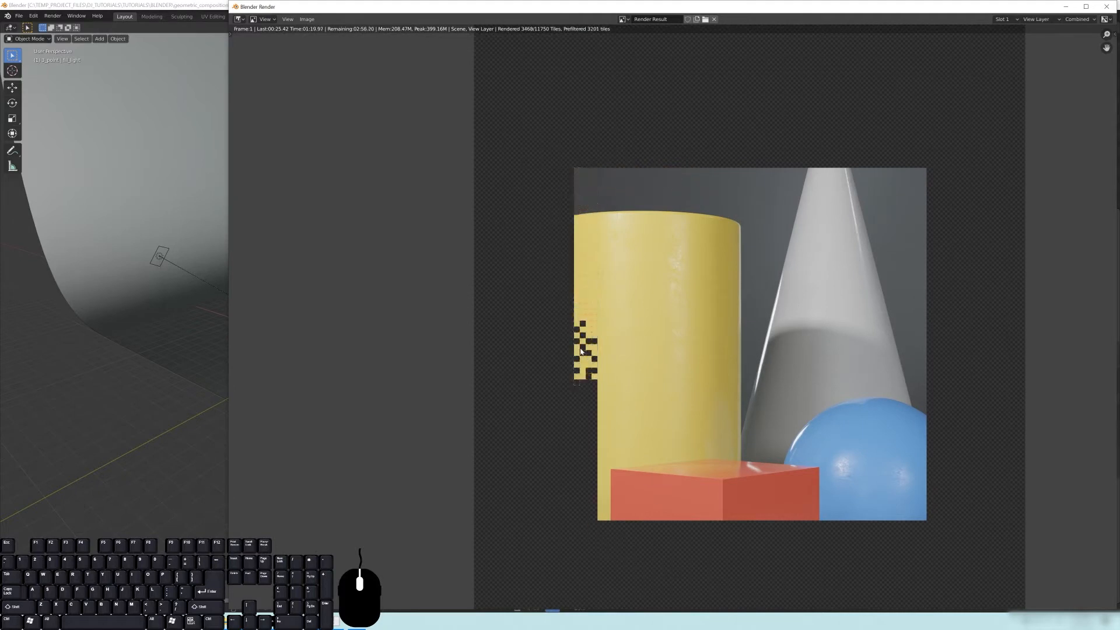
Step: Examine the tiles filling in around the cube and cylinder, and check the render's elapsed and remaining time
middle_click_drag(581, 351, 586, 175)
scroll(507, 238, "up", 3)
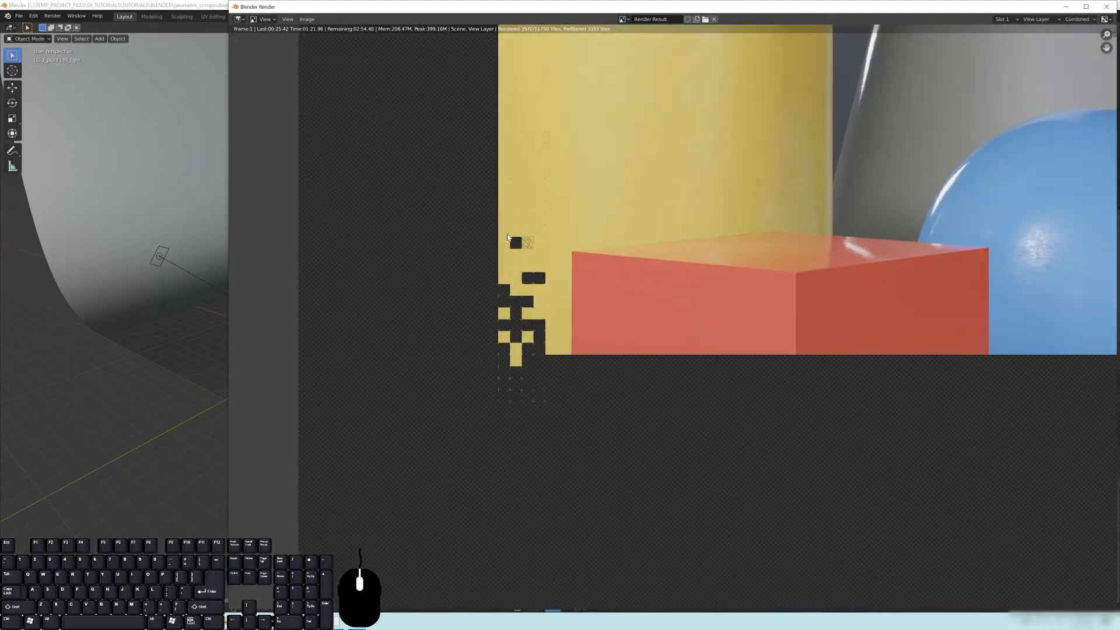
scroll(785, 216, "down", 3)
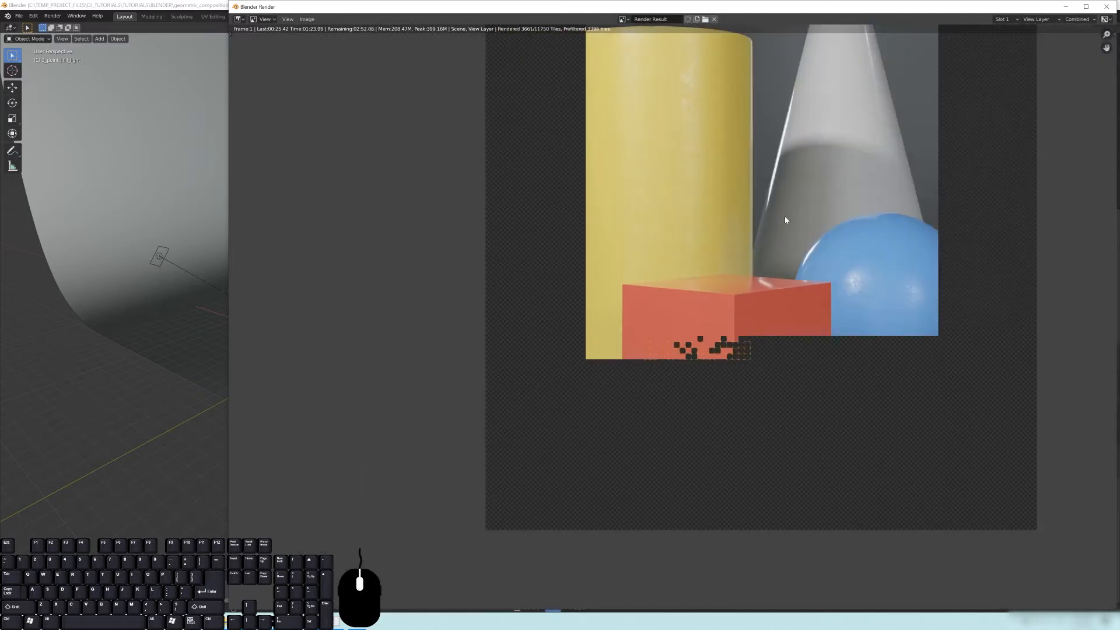
key("Home")
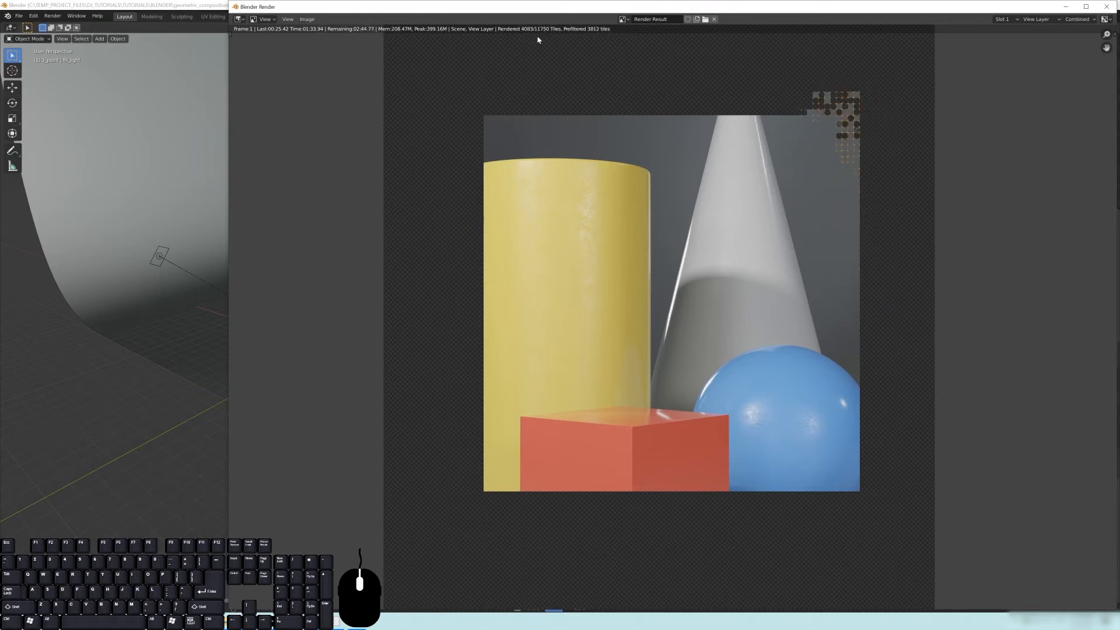
middle_click_drag(649, 101, 640, 221)
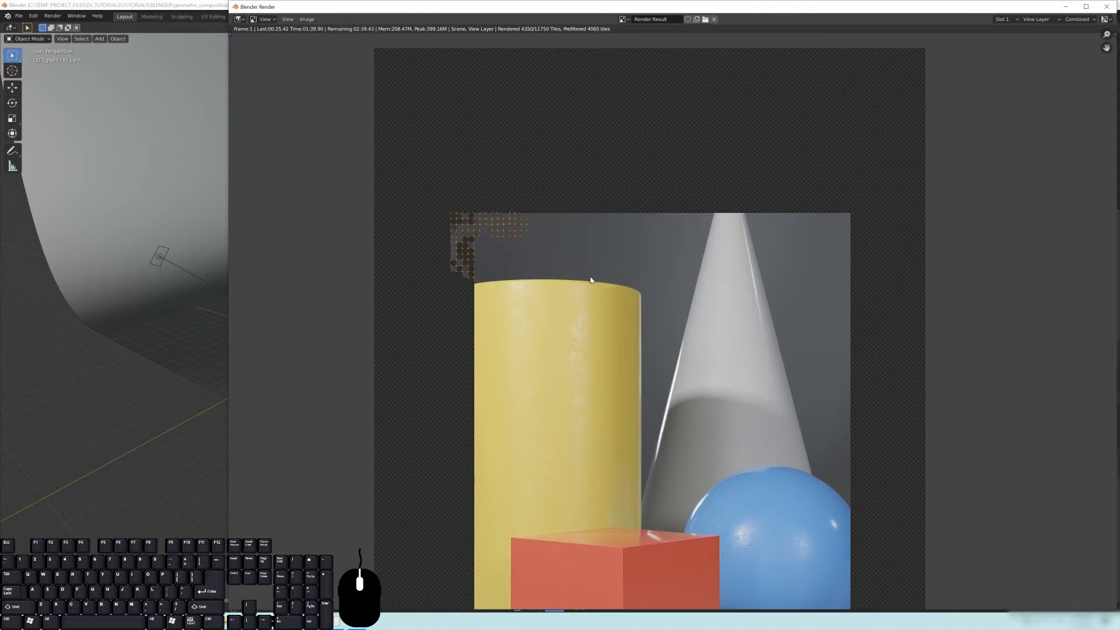
middle_click_drag(590, 280, 596, 257)
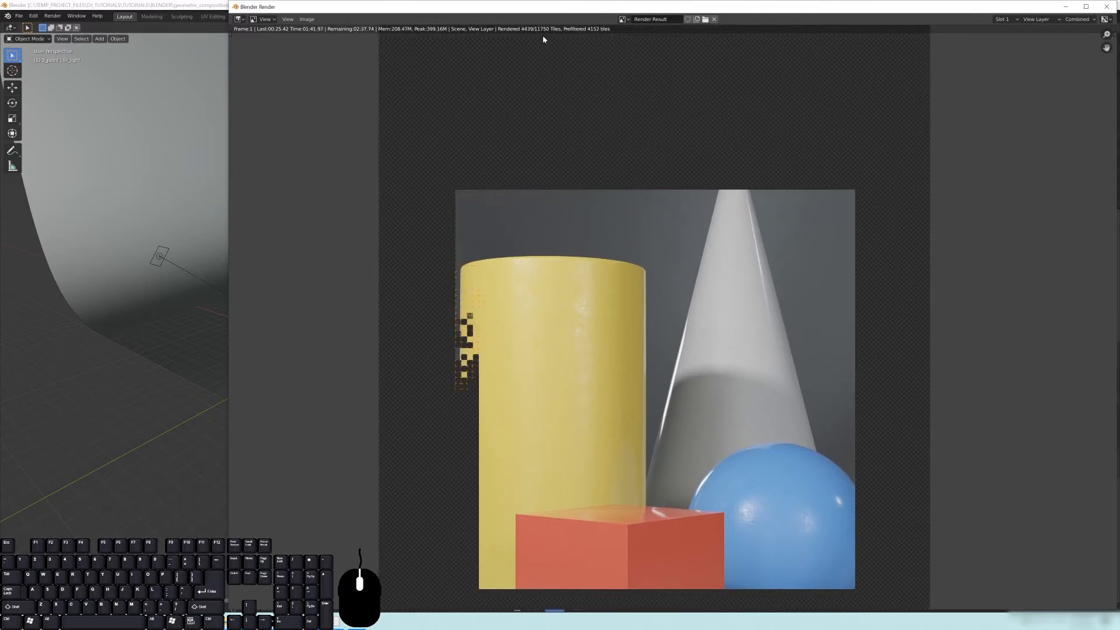
Step: Examine the render as it finishes, then inspect the defocused edges and highlights of the cylinder up close
middle_click_drag(566, 289, 556, 229)
scroll(569, 242, "down", 1)
scroll(566, 248, "down", 1)
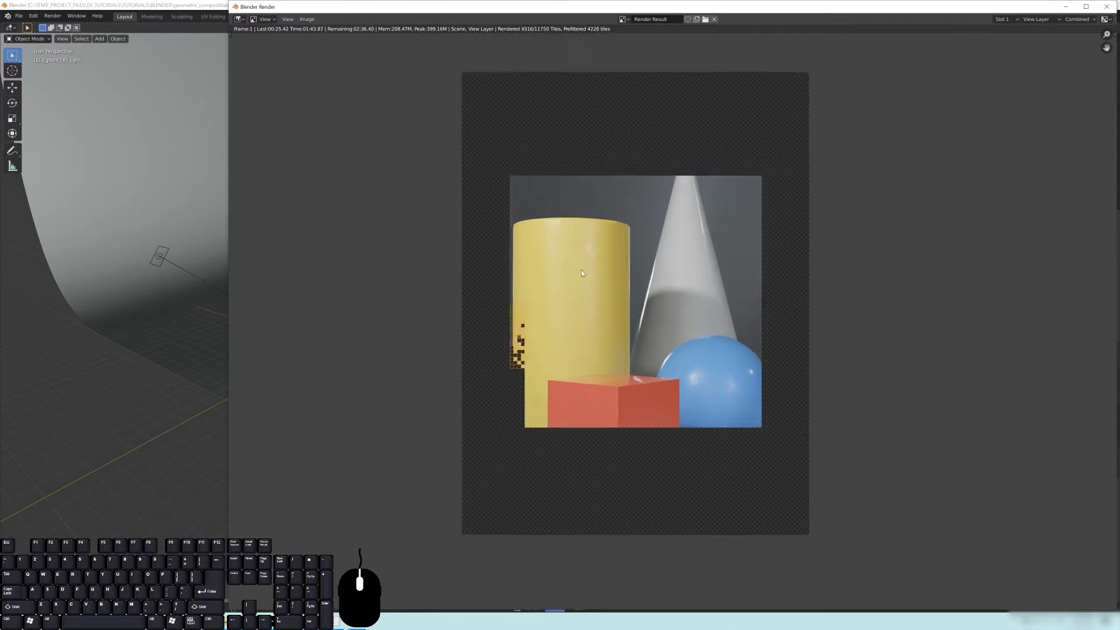
middle_click_drag(580, 271, 560, 274)
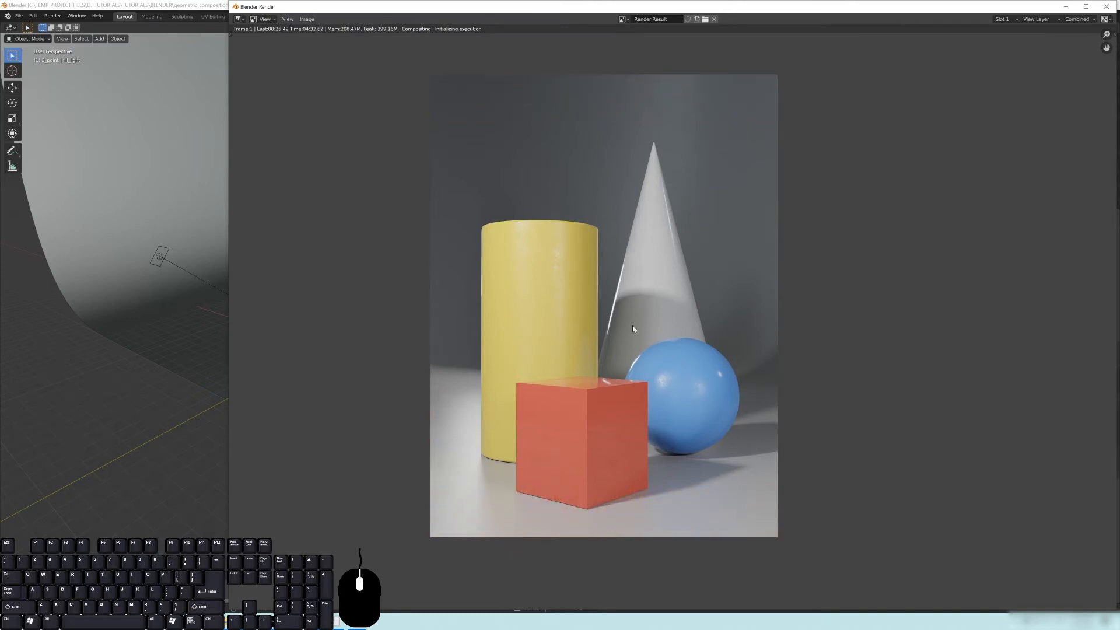
scroll(627, 431, "up", 2)
middle_click_drag(525, 418, 564, 393)
scroll(574, 387, "down", 1)
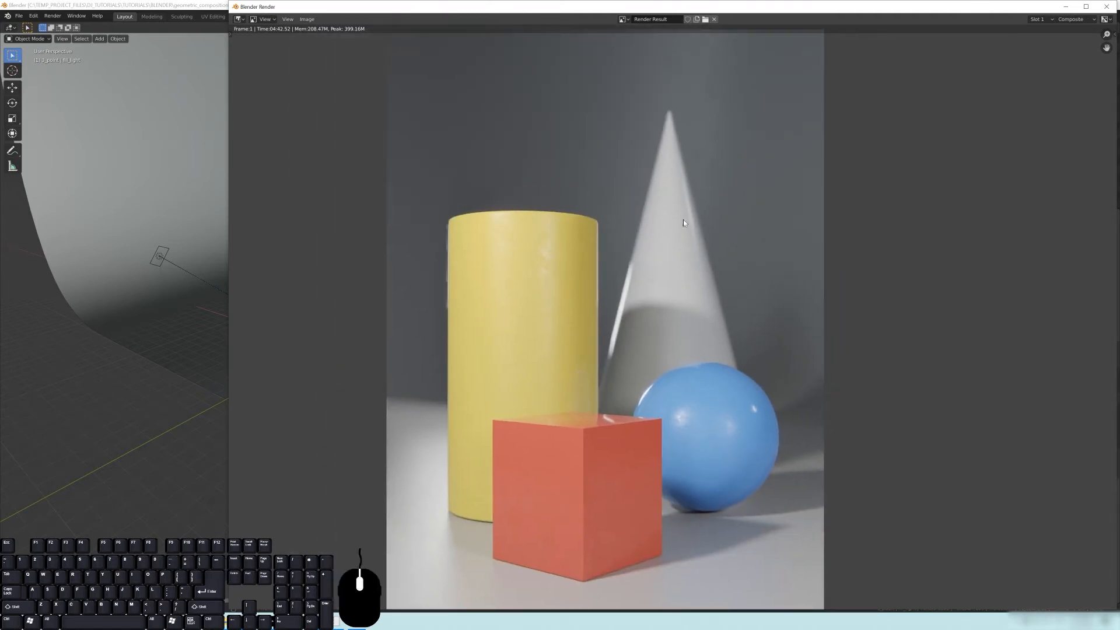
middle_click_drag(522, 380, 522, 367)
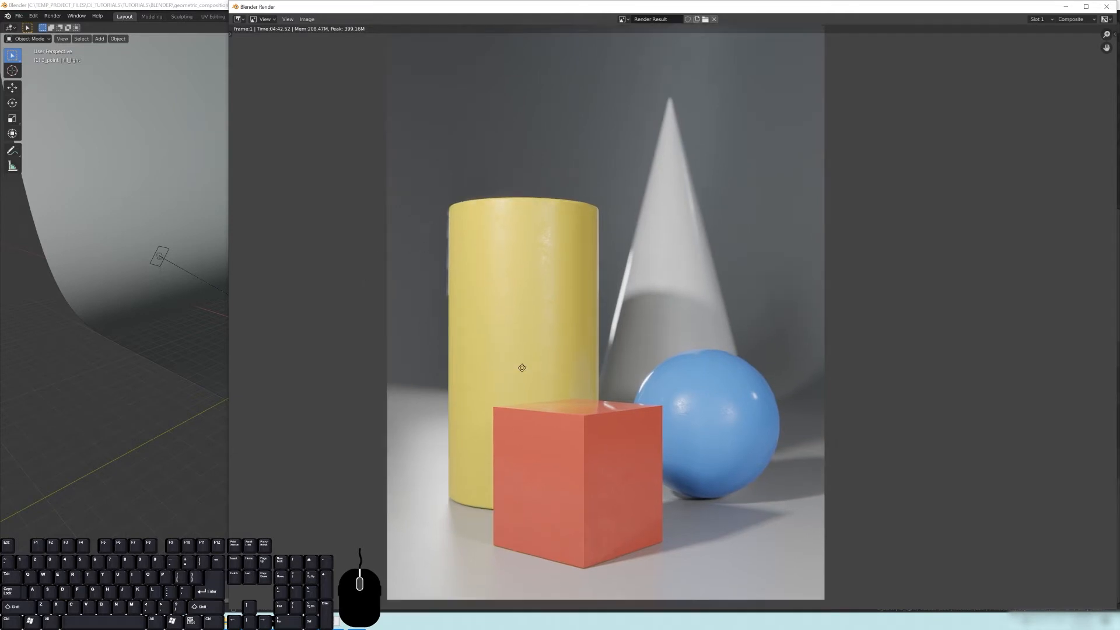
middle_click_drag(498, 296, 590, 338)
scroll(405, 295, "up", 5)
middle_click_drag(405, 296, 619, 303)
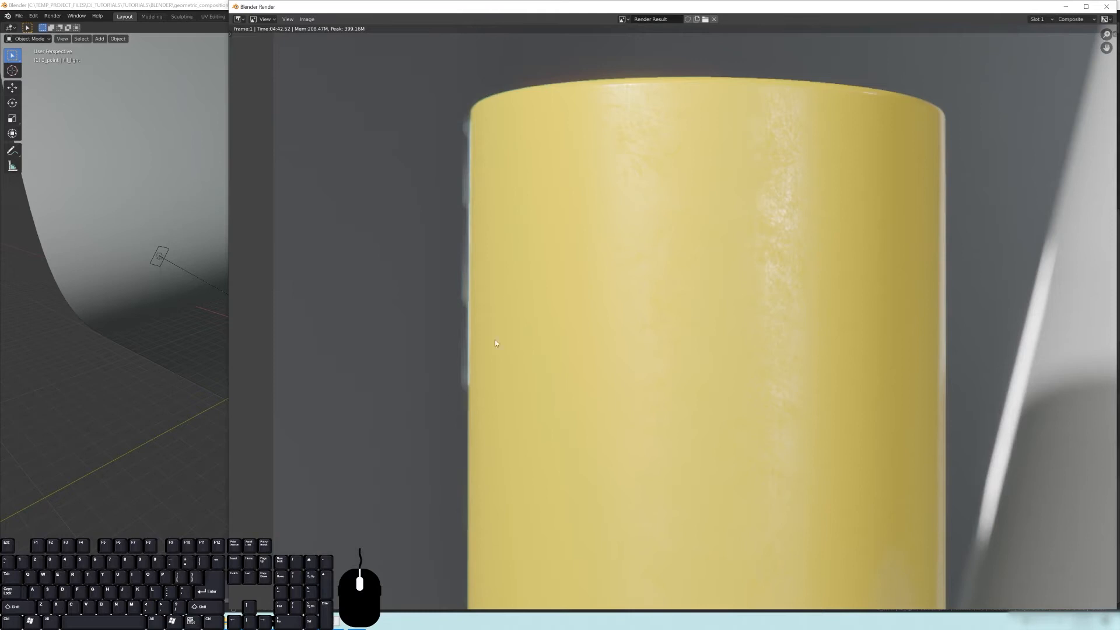
scroll(538, 190, "down", 2)
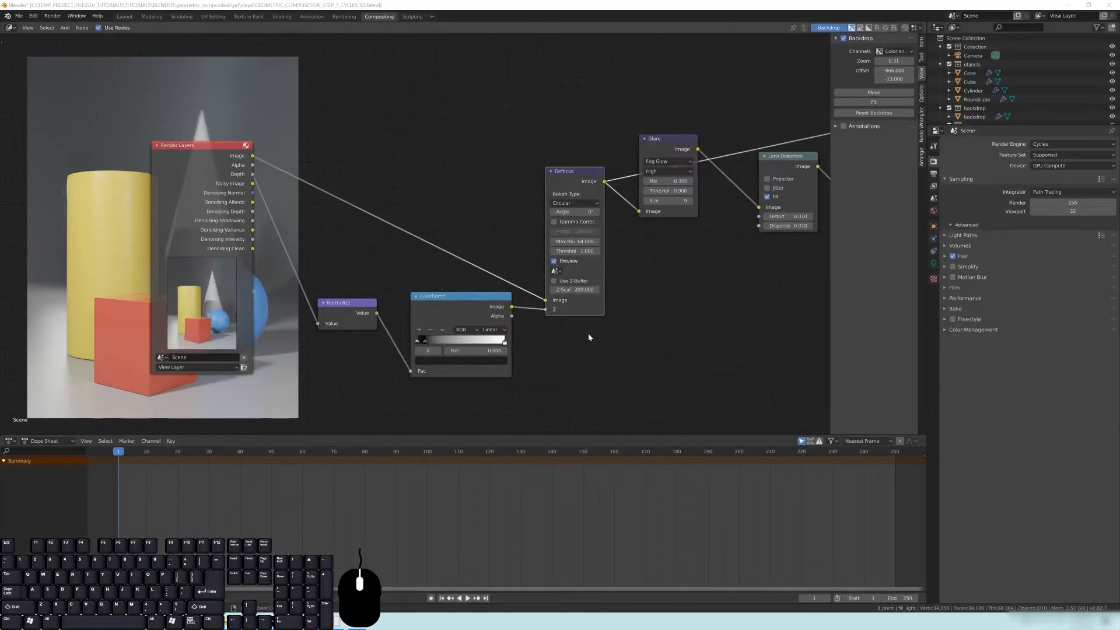
Step: Try the Denoising Depth pass as the Normalize node's input in the compositor, then reconnect the Depth pass
scroll(233, 111, "up", 2)
key("g")
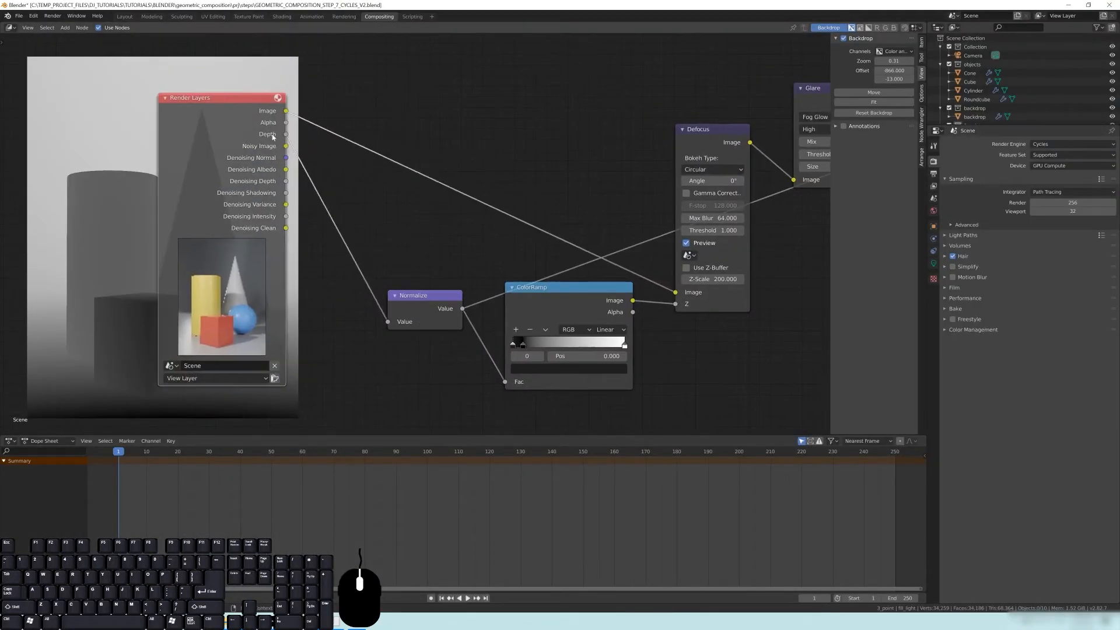
left_click_drag(233, 109, 230, 109)
left_click_drag(286, 181, 388, 322)
middle_click_drag(344, 175, 349, 178)
left_click_drag(291, 196, 393, 325)
left_click_drag(291, 137, 392, 324)
Step: Preview the ColorRamp output and the Defocus result in the backdrop, and set the Defocus node's Max Blur to 16
left_click(539, 291, "ctrl+shift")
middle_click_drag(528, 369, 476, 343)
left_click(685, 110, "ctrl+shift")
middle_click_drag(686, 112, 572, 177)
double_click(567, 260)
type("16")
key("Return")
Step: Try Defocus thresholds of 25 and 15, then set the threshold back to 1
double_click(560, 277)
type("10")
key("Return")
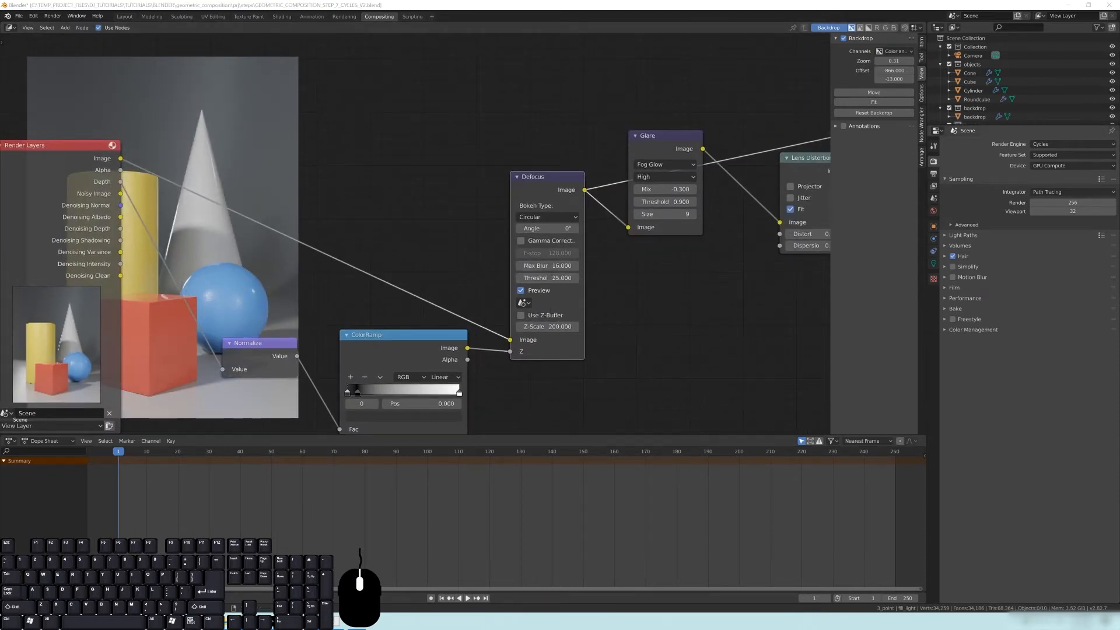
double_click(549, 278)
type("15")
key("Return")
left_click(120, 159, "shift")
mouse_move(549, 278)
left_mouse_down()
mouse_move(534, 280)
mouse_move(546, 281)
left_mouse_up()
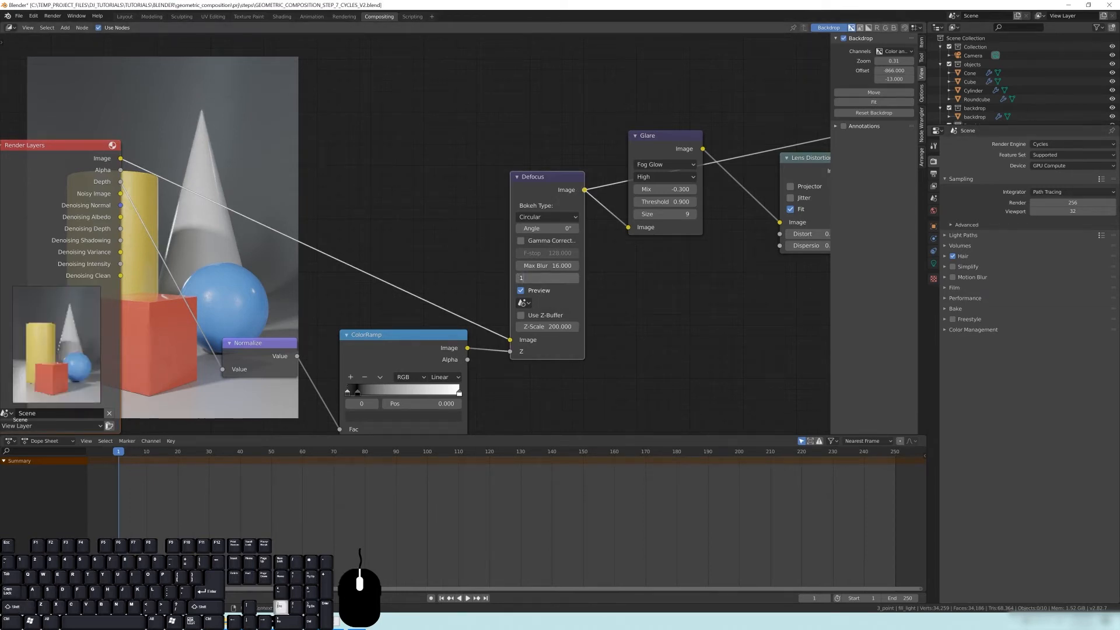
type("1")
key("Return")
Step: Shift the ColorRamp's second dark stop slightly toward the white end and adjust the first stop's colour
middle_click_drag(282, 318, 320, 295)
left_click(303, 328)
left_click(414, 327)
middle_click_drag(555, 343, 528, 299)
scroll(355, 318, "up", 2)
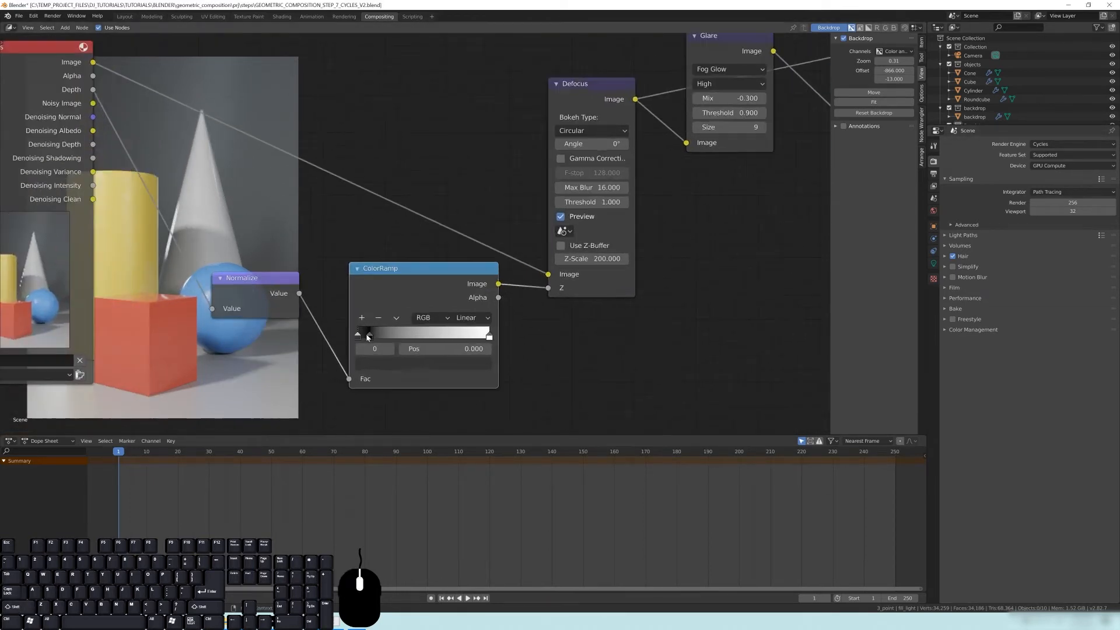
left_click_drag(368, 336, 371, 337)
left_click(358, 337)
left_click(408, 363)
left_click_drag(460, 261, 460, 271)
Step: Preview the Denoising Depth pass, then add a Denoise node between Render Layers and Normalize and wire the denoising passes through it
left_click(218, 229, "ctrl+shift")
middle_click_drag(274, 262, 330, 213)
key("shift+a")
mouse_move(428, 313)
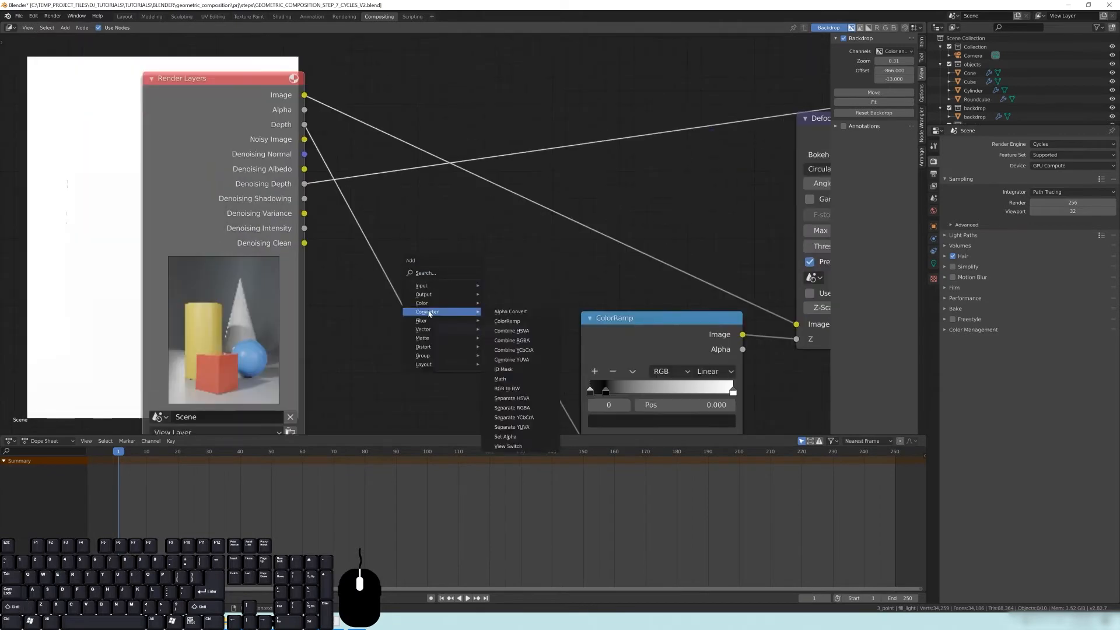
left_click(507, 358)
left_click(421, 205)
left_click_drag(304, 125, 420, 261)
left_click(472, 218, "ctrl+shift")
left_click_drag(304, 169, 420, 276)
left_click_drag(513, 225, 435, 361)
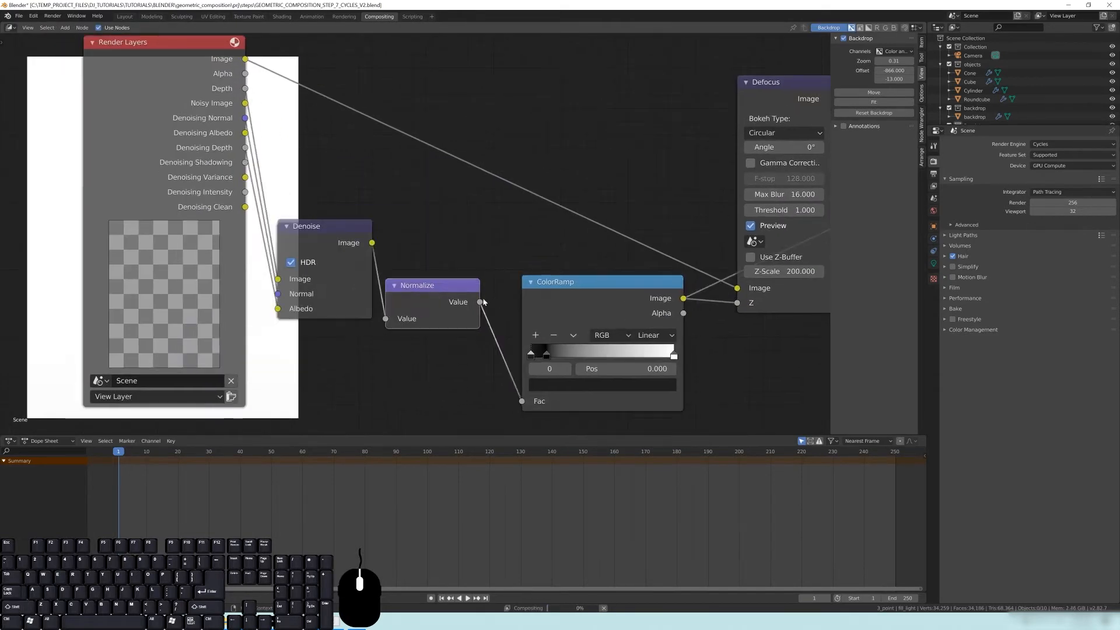
Step: Return to the Layout workspace and close the separate render window showing the composited image
left_click(124, 16)
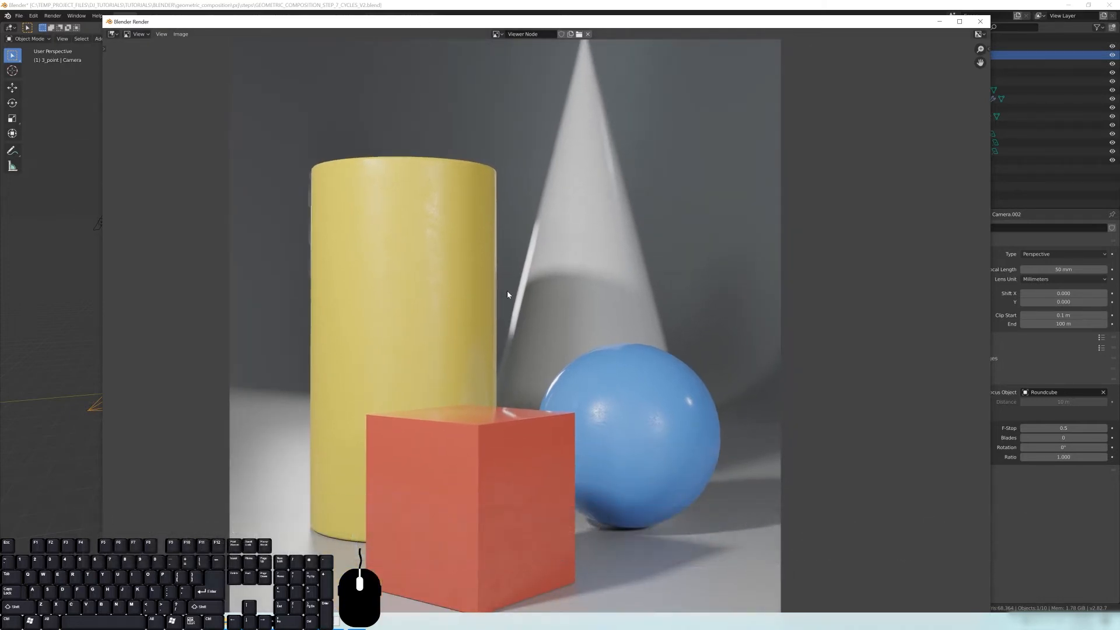
left_click_drag(550, 26, 483, 24)
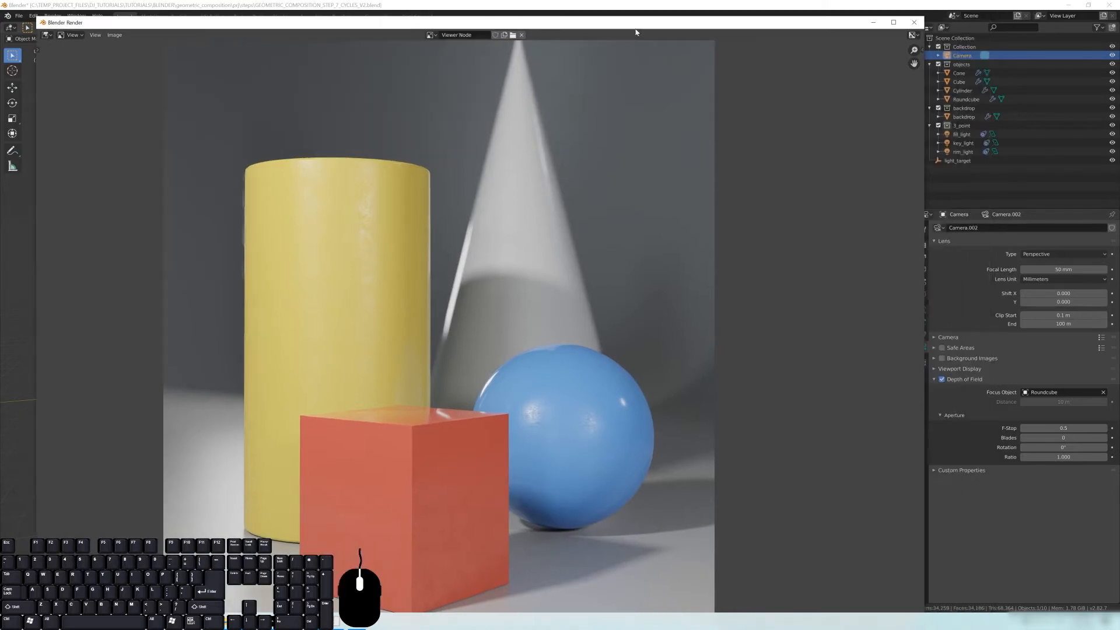
left_click(911, 23)
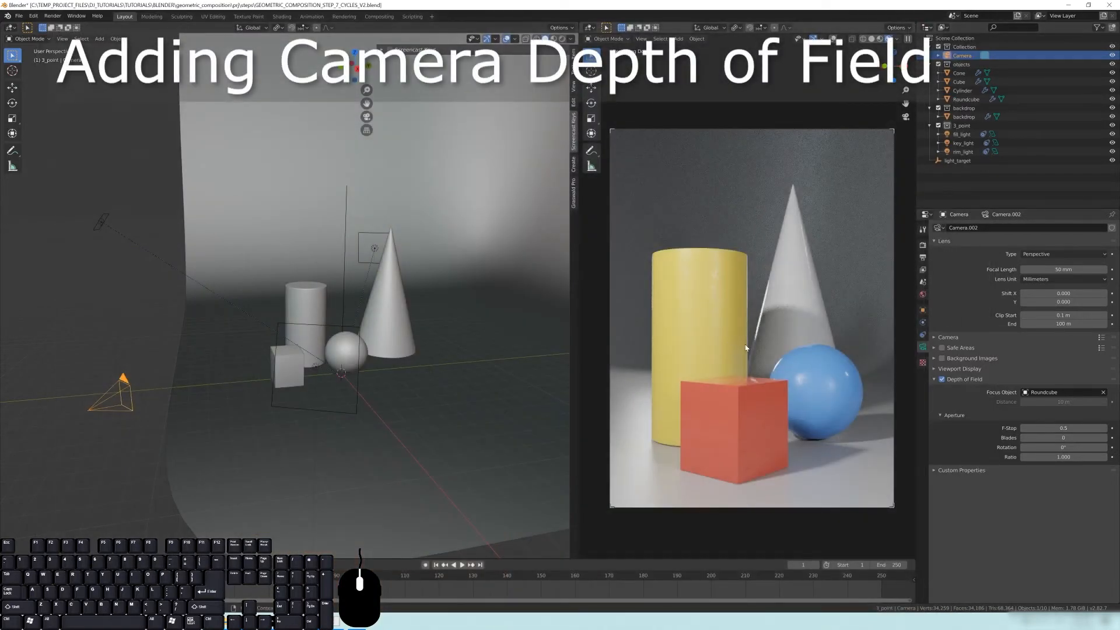
Step: Clear the camera's depth of field Focus Object, set its F-Stop to 2.5, and disable and collapse Depth of Field
left_click(943, 379)
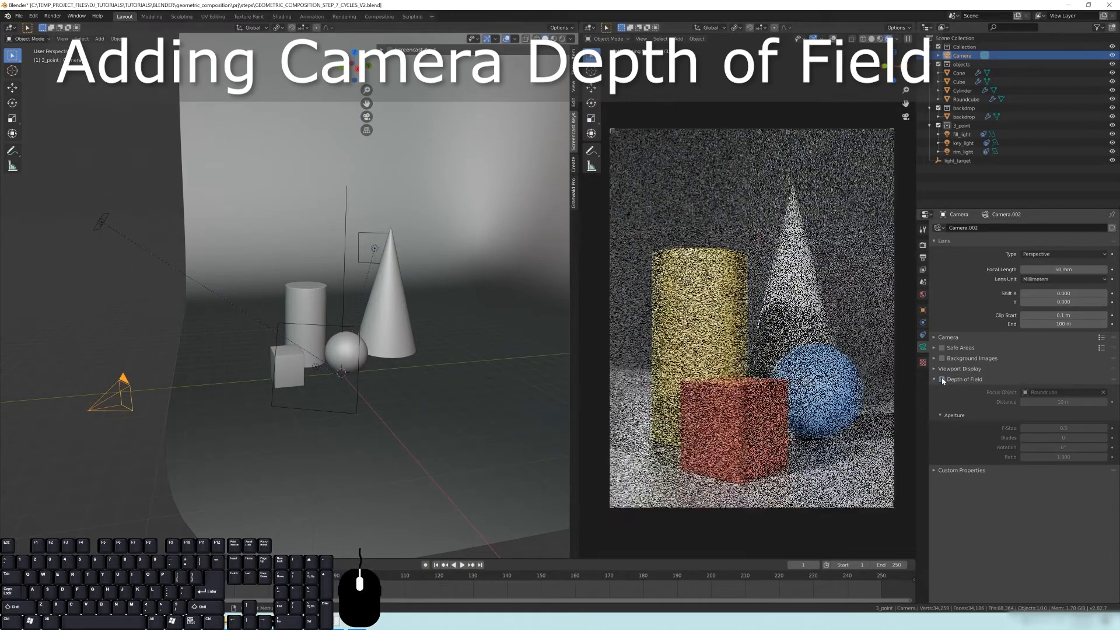
left_click(943, 380)
left_click(1102, 392)
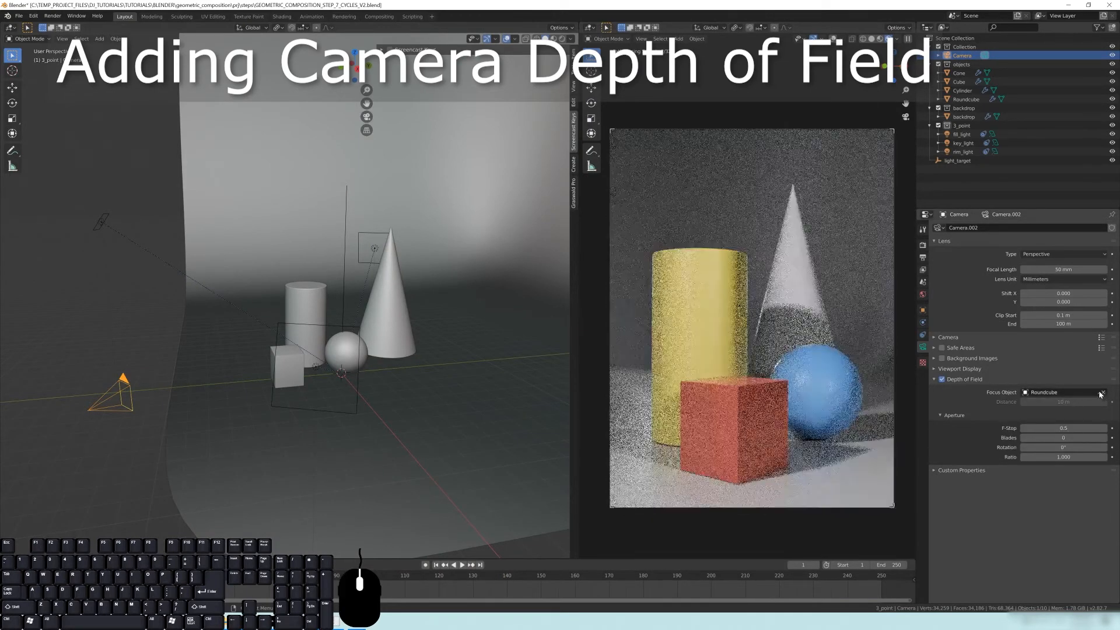
left_click(1071, 430)
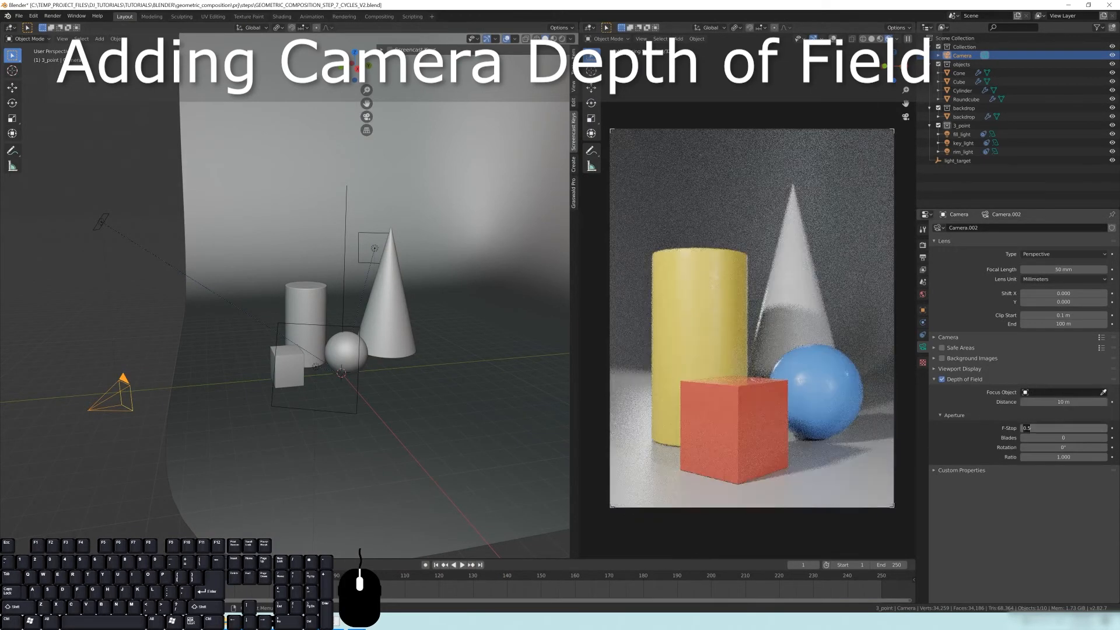
key("Return")
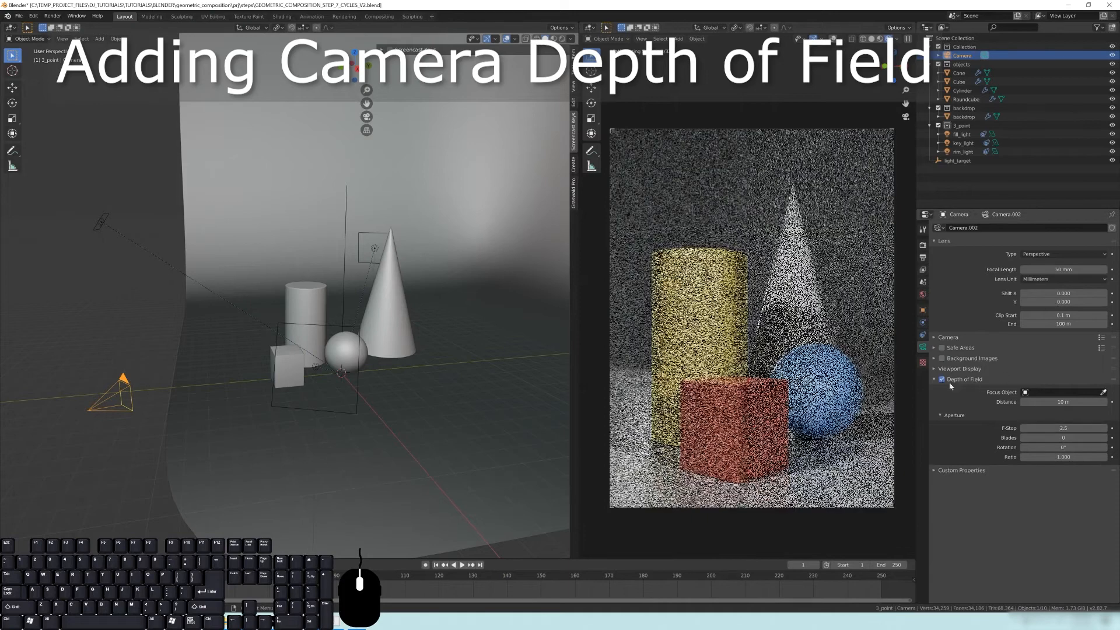
left_click(942, 379)
left_click(961, 380)
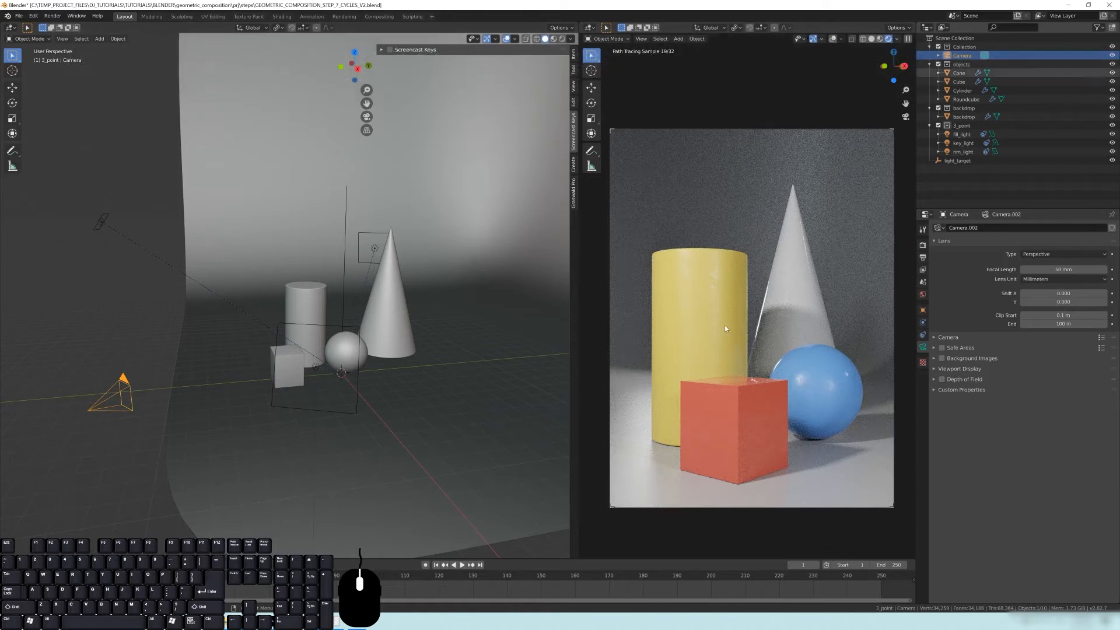
Step: Keep Rendered shading in the camera viewport, then enable the camera's Depth of Field and expand its settings
key("z")
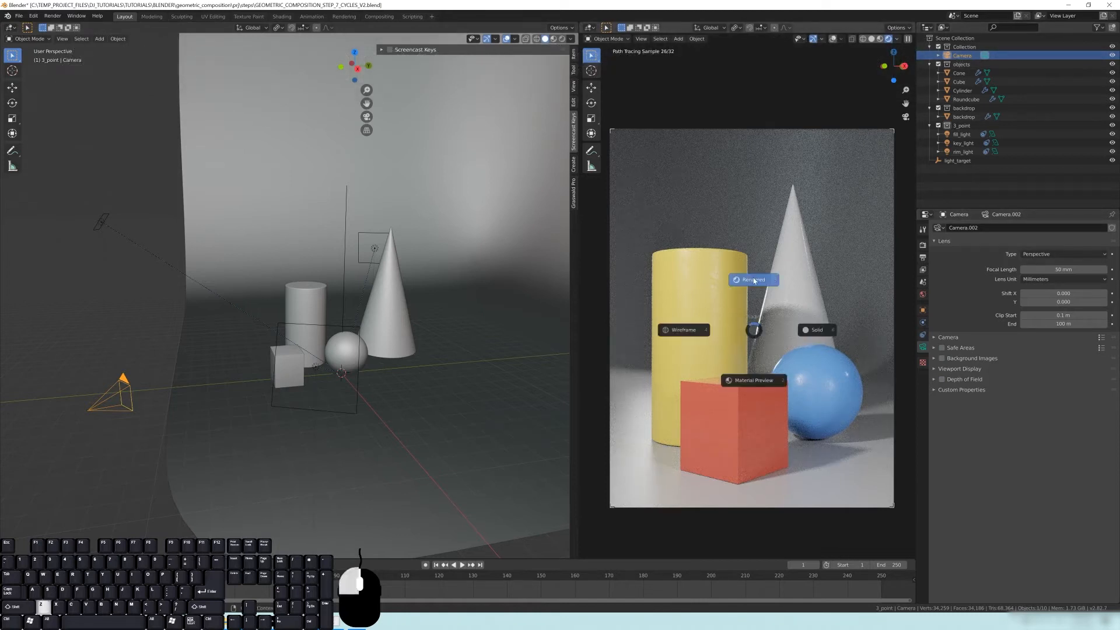
left_click(755, 281)
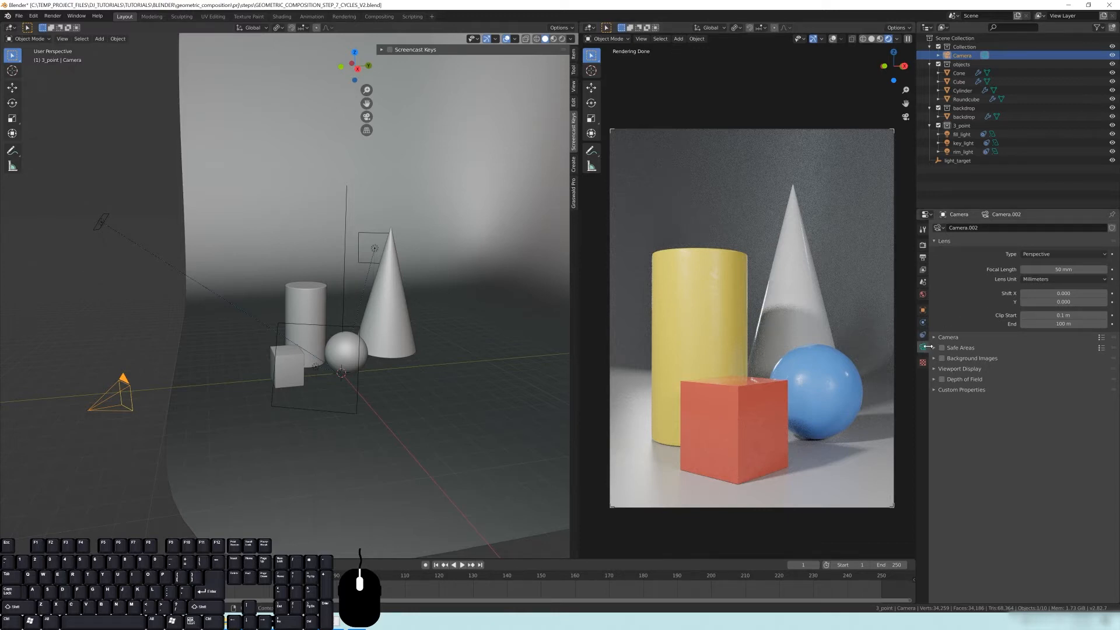
left_click(943, 379)
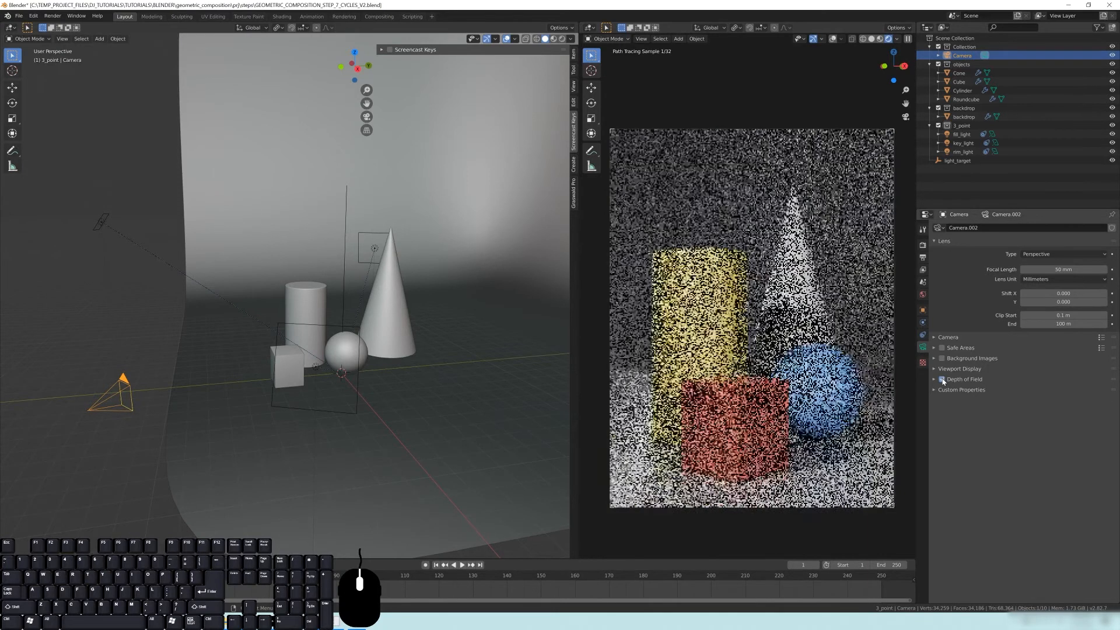
left_click(934, 379)
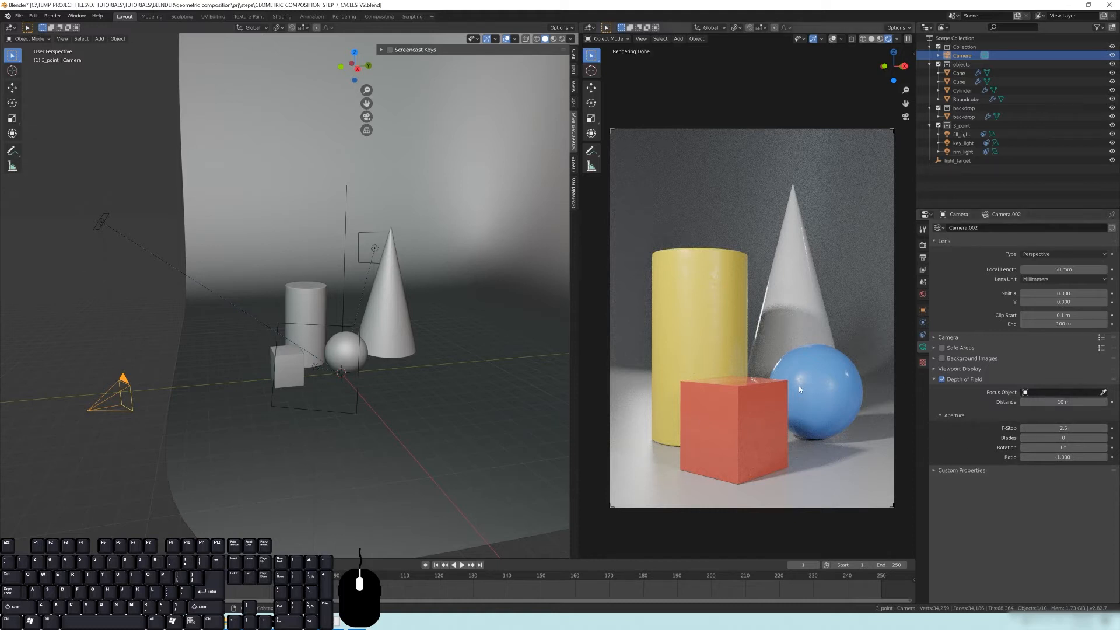
Step: Pick the cylinder in the scene as the camera's Focus Object
mouse_move(273, 363)
middle_mouse_down()
mouse_move(258, 379)
mouse_move(290, 360)
middle_mouse_up()
mouse_move(389, 337)
middle_mouse_down()
mouse_move(377, 349)
mouse_move(372, 334)
mouse_move(384, 297)
mouse_move(388, 322)
middle_mouse_up()
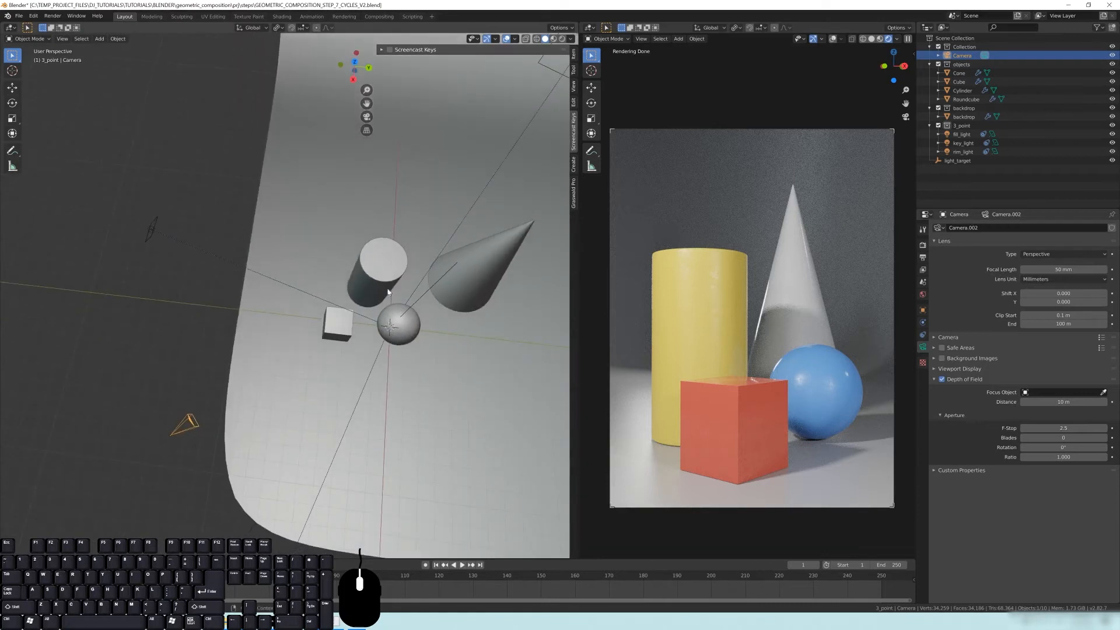
middle_click_drag(391, 338, 396, 277)
middle_click_drag(386, 266, 404, 209)
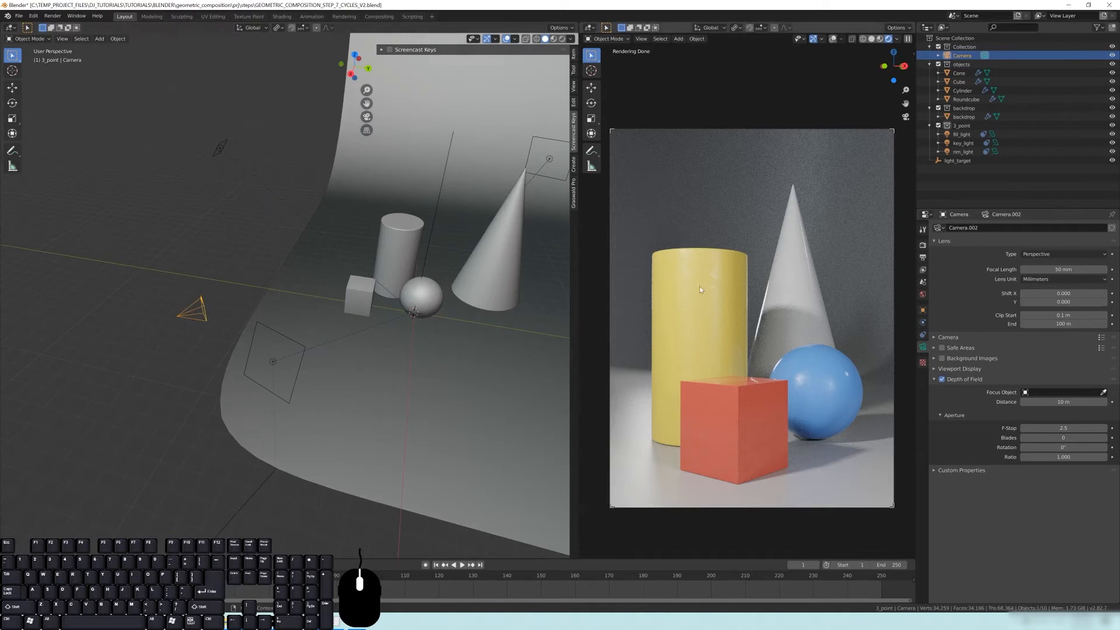
middle_click_drag(293, 305, 309, 312, "shift")
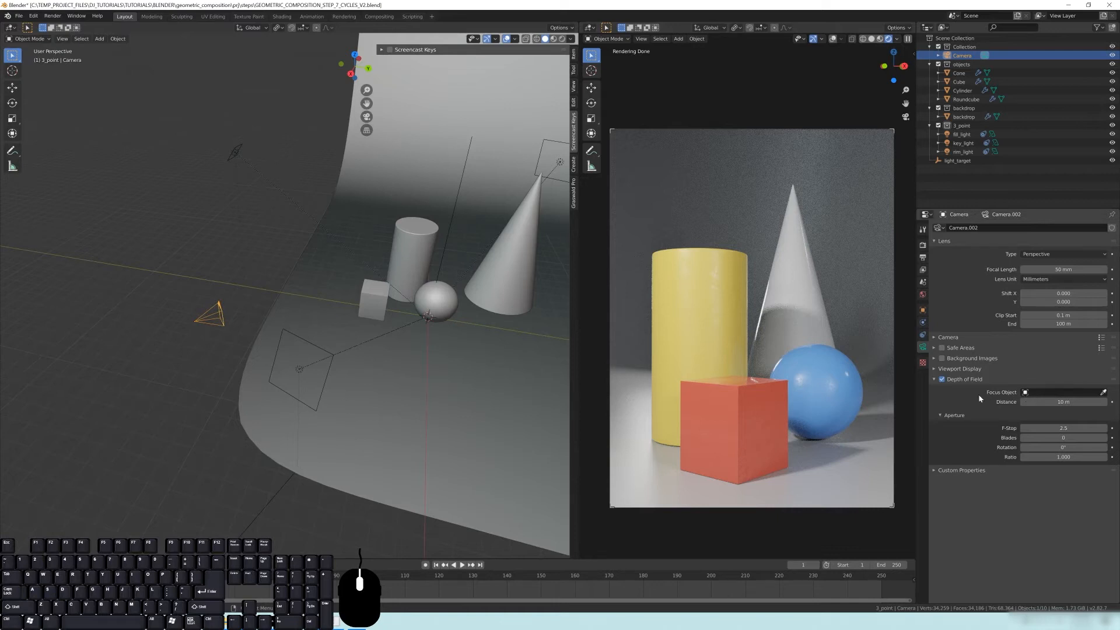
left_click(1104, 392)
left_click(422, 236)
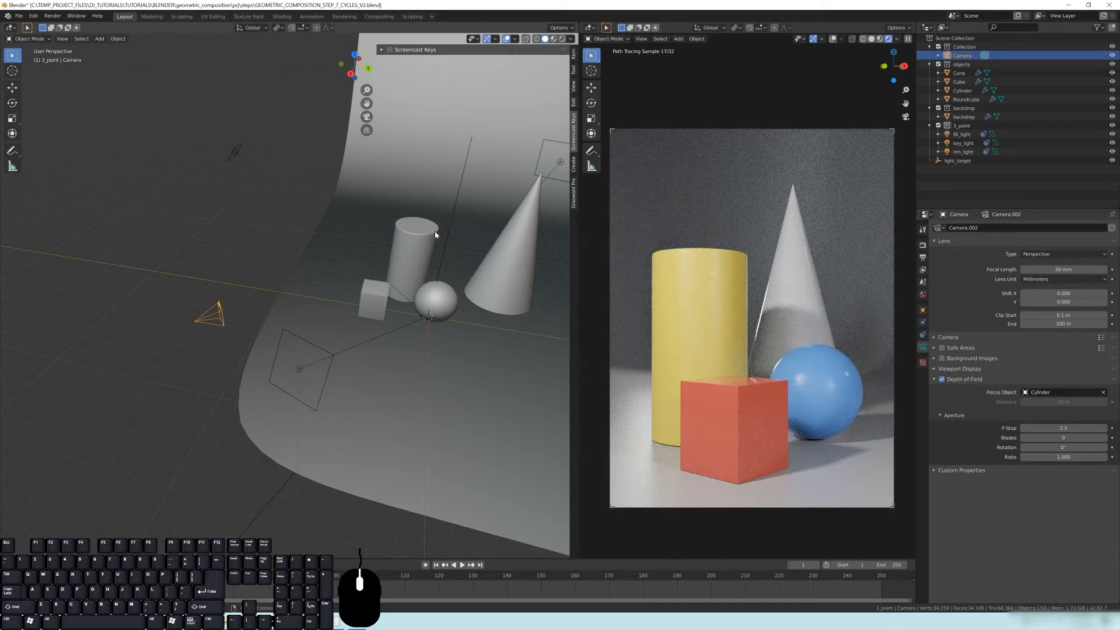
Step: Widen the rendered camera viewport and frame the composition larger in it
middle_click_drag(395, 278, 407, 279)
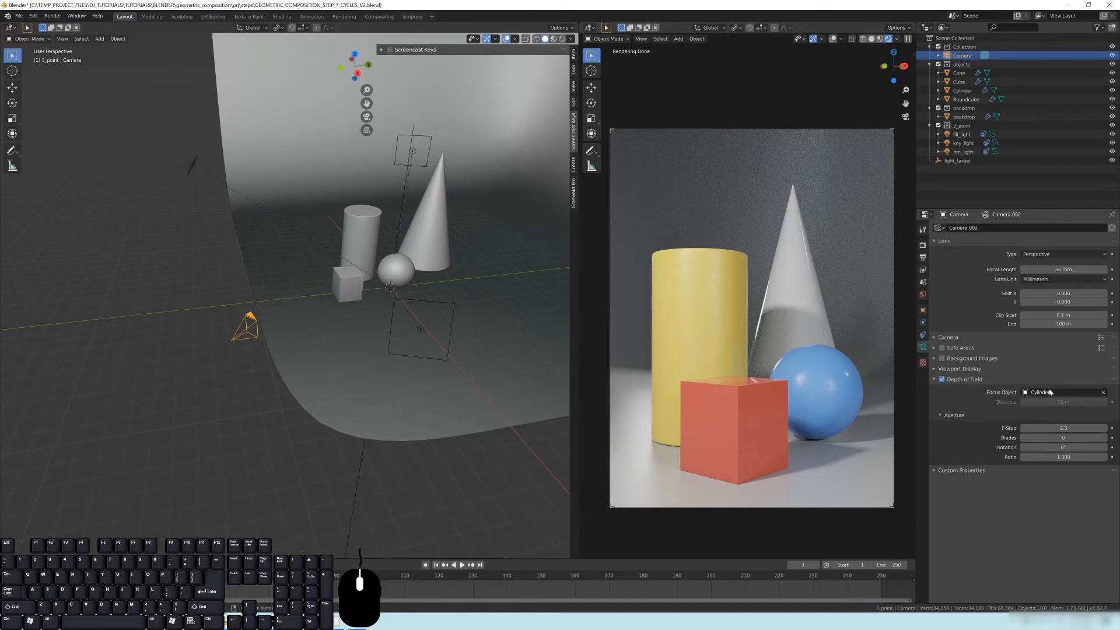
scroll(764, 333, "up", 1)
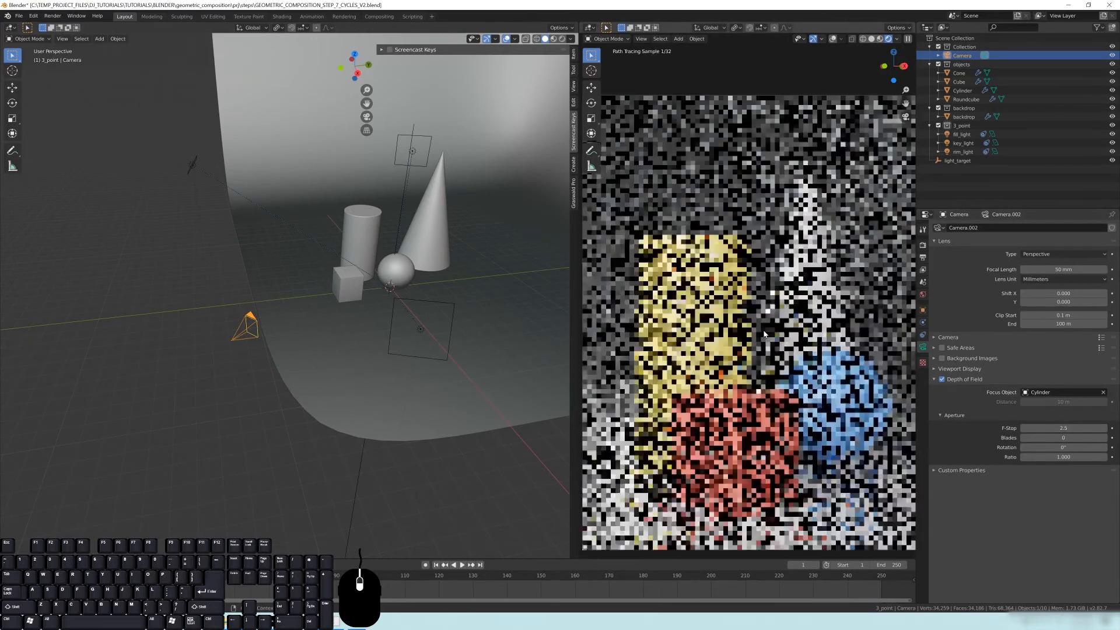
scroll(764, 334, "up", 2)
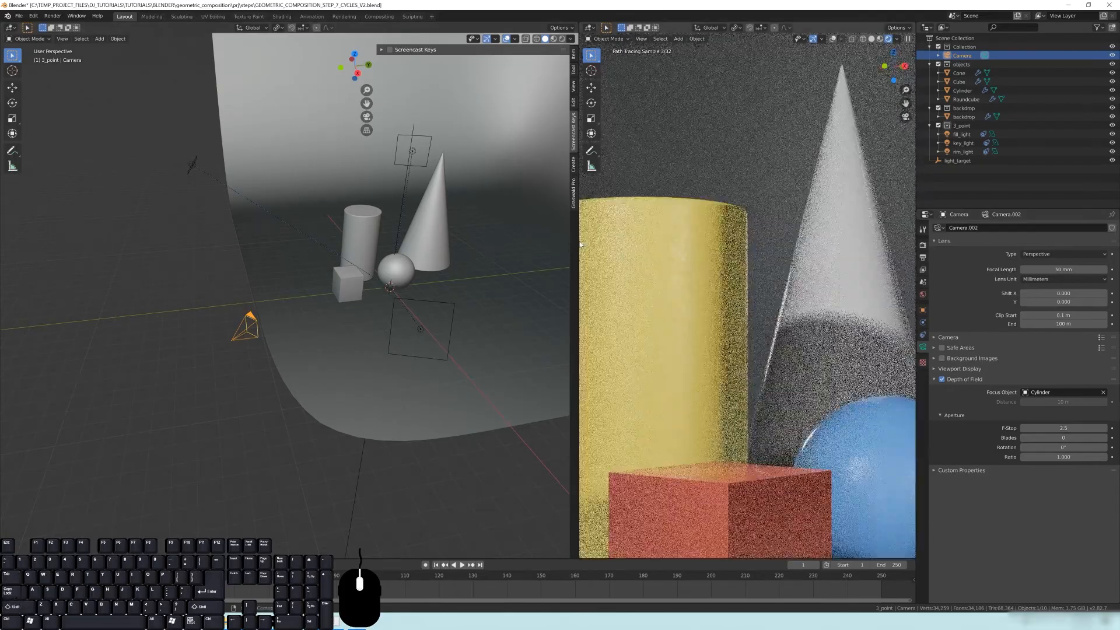
left_click_drag(580, 243, 324, 244)
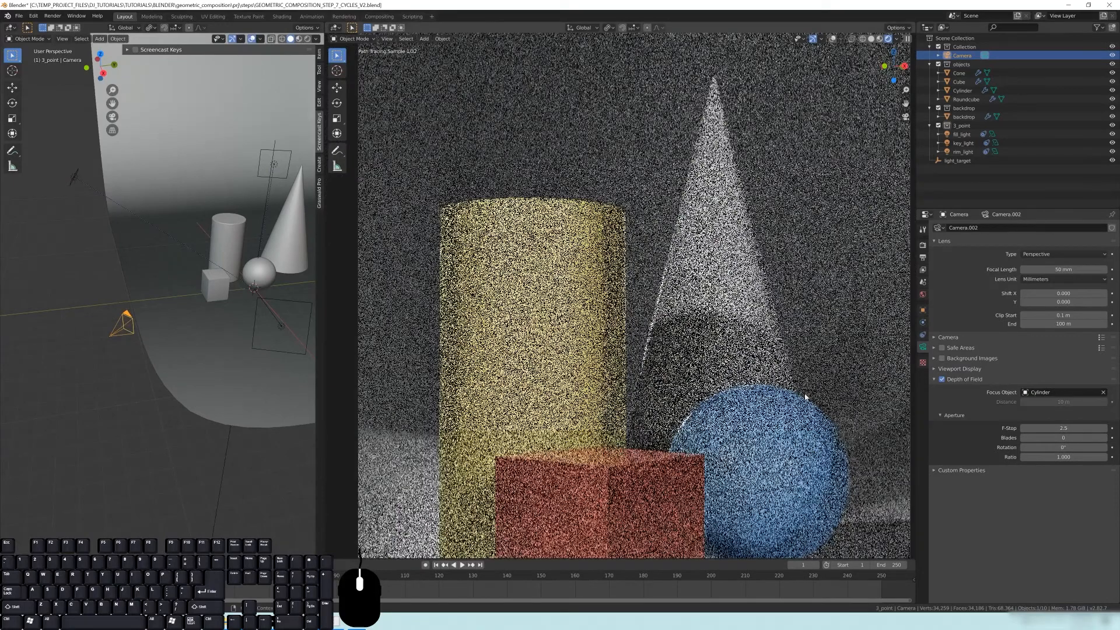
scroll(805, 397, "down", 1)
Step: Set the camera's F-Stop to 0.5 and bring the whole cube into the rendered view
left_click(1025, 428)
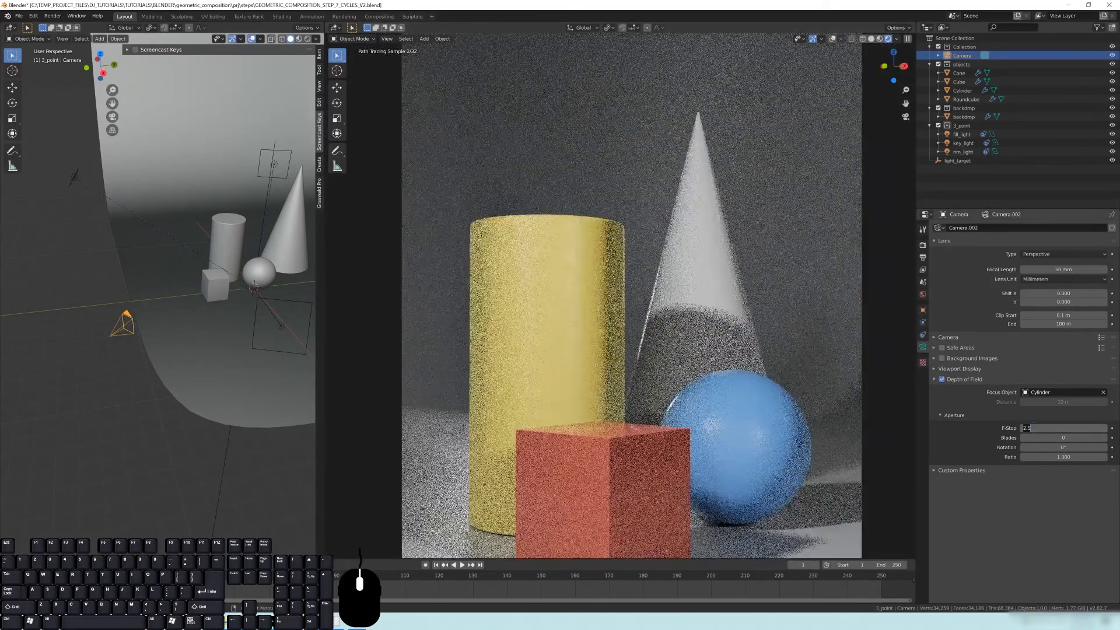
type("0.5")
key("Return")
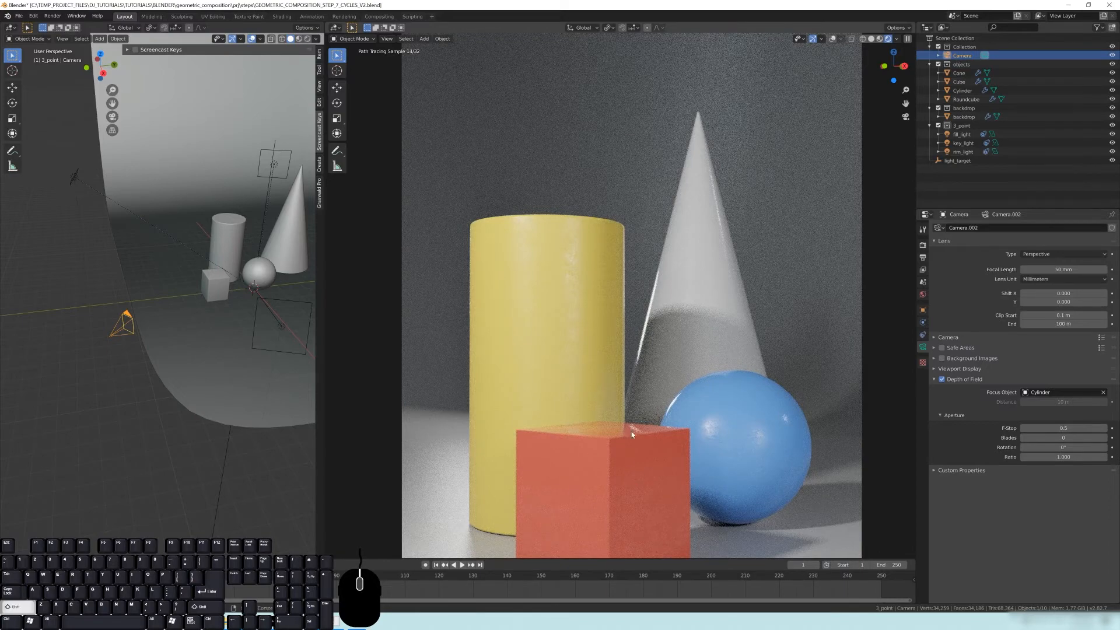
middle_click_drag(630, 438, 639, 376, "shift")
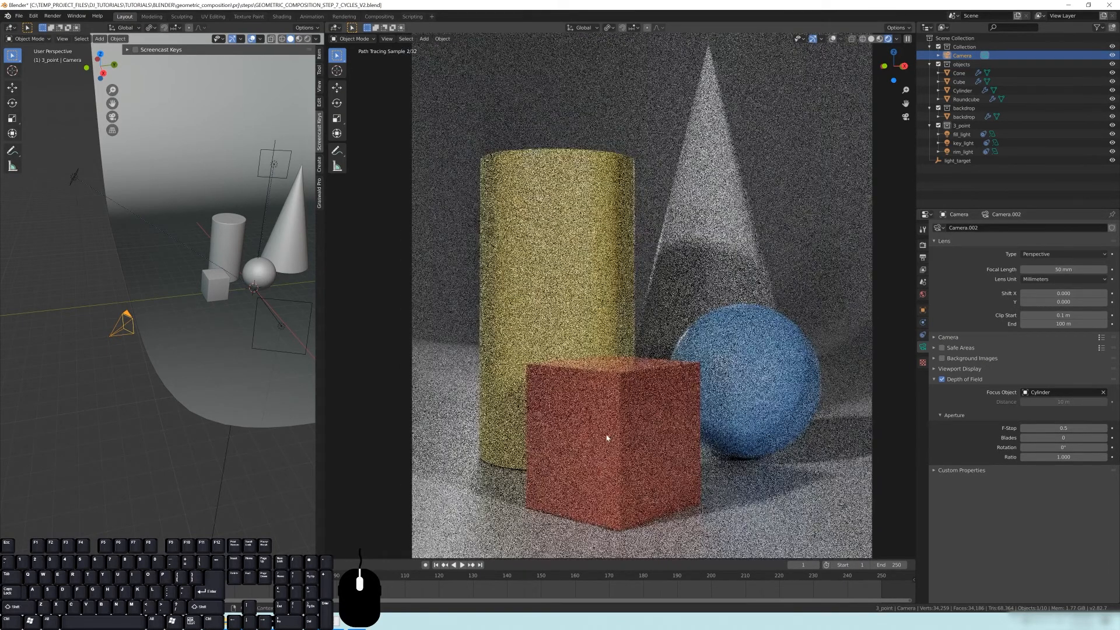
Step: Examine the depth-of-field blur in the rendered camera view and review the Cycles sampling settings
middle_click_drag(652, 333, 656, 339, "shift")
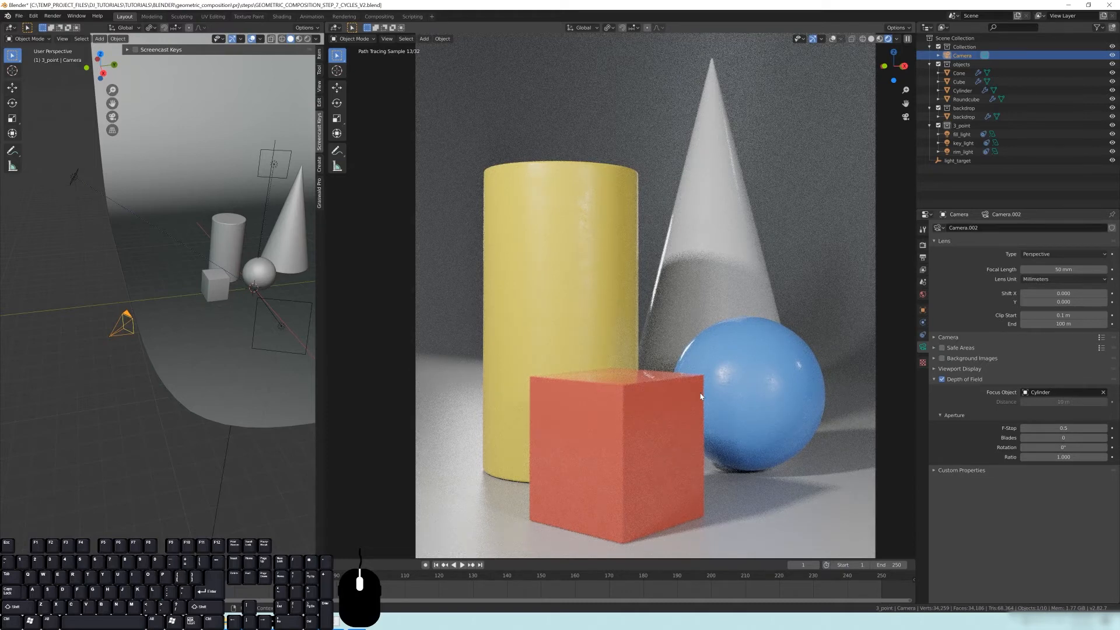
middle_click_drag(670, 307, 671, 334, "shift")
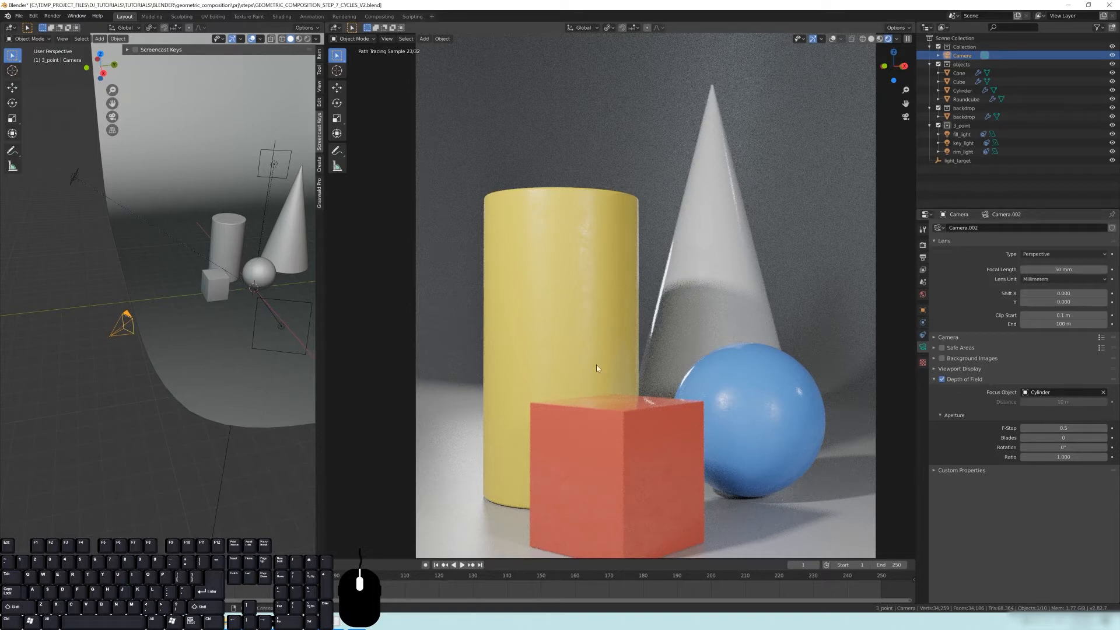
left_click(922, 245)
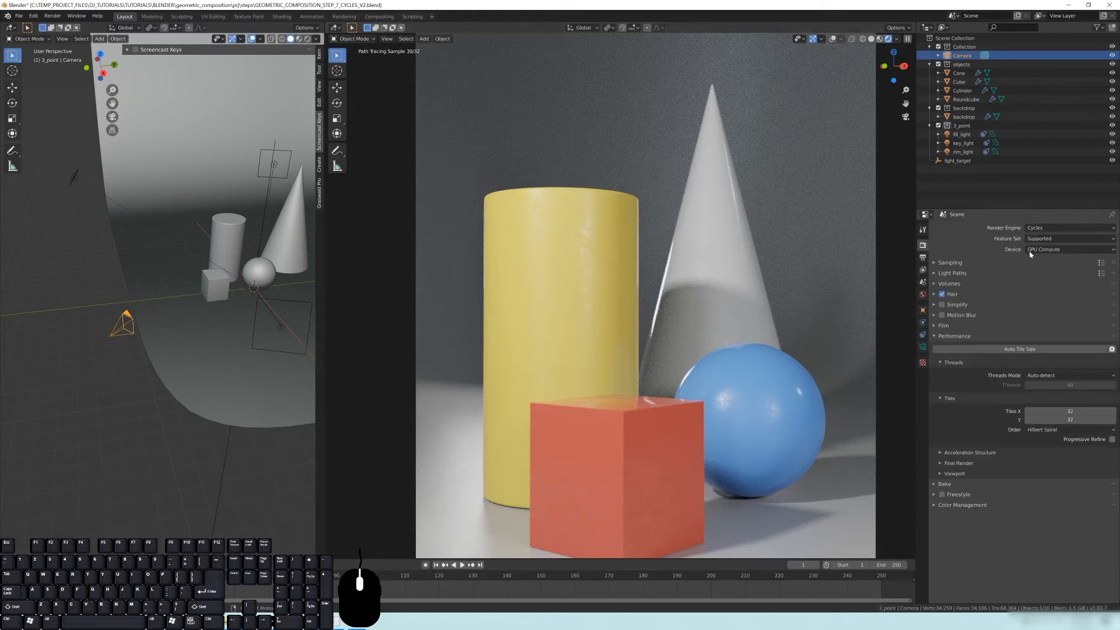
left_click(950, 262)
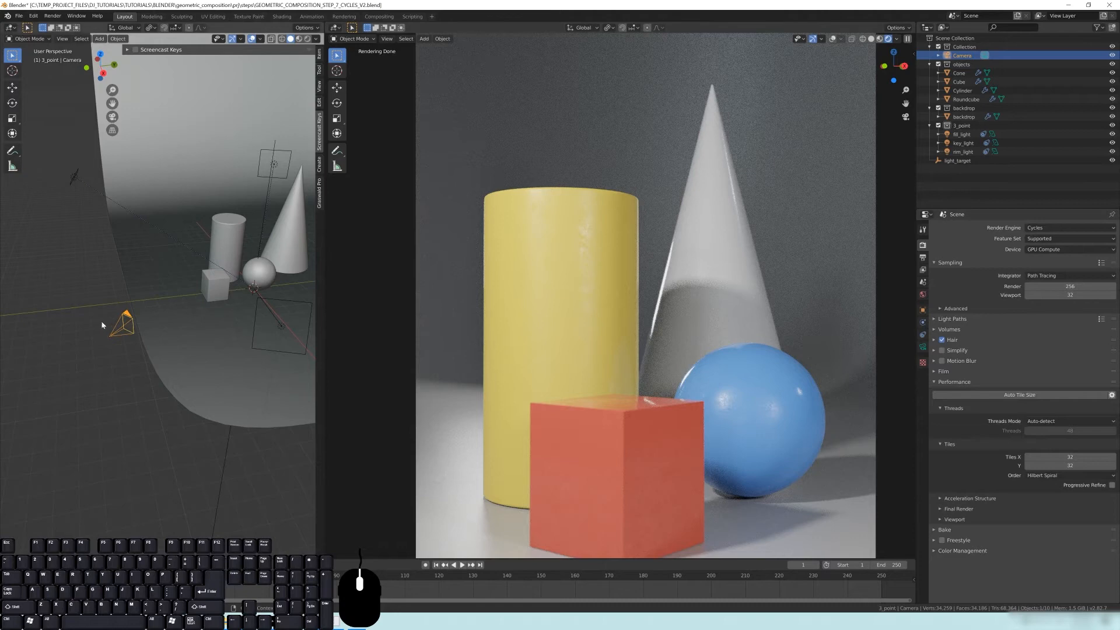
scroll(660, 352, "down", 1)
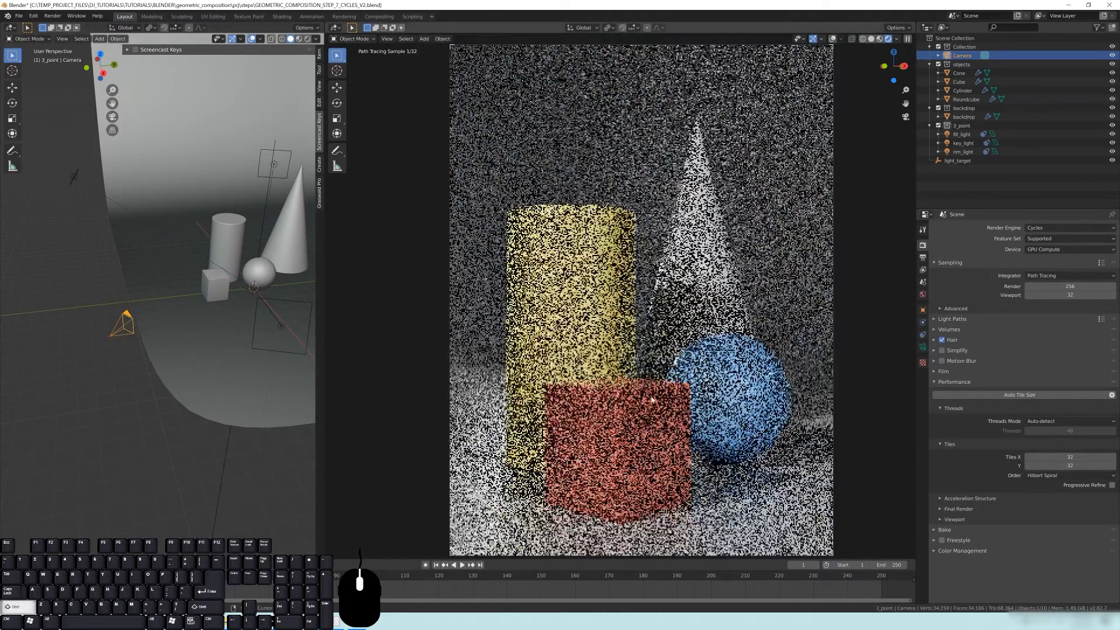
scroll(660, 352, "down", 1, "shift")
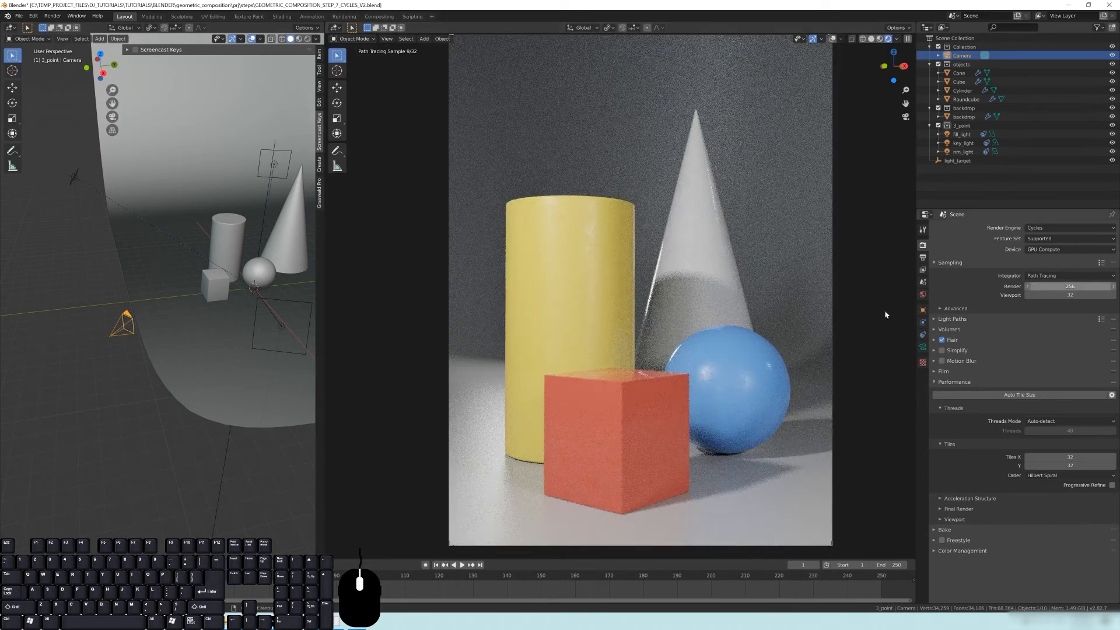
Step: Check which data passes are enabled for the view layer
left_click(923, 269)
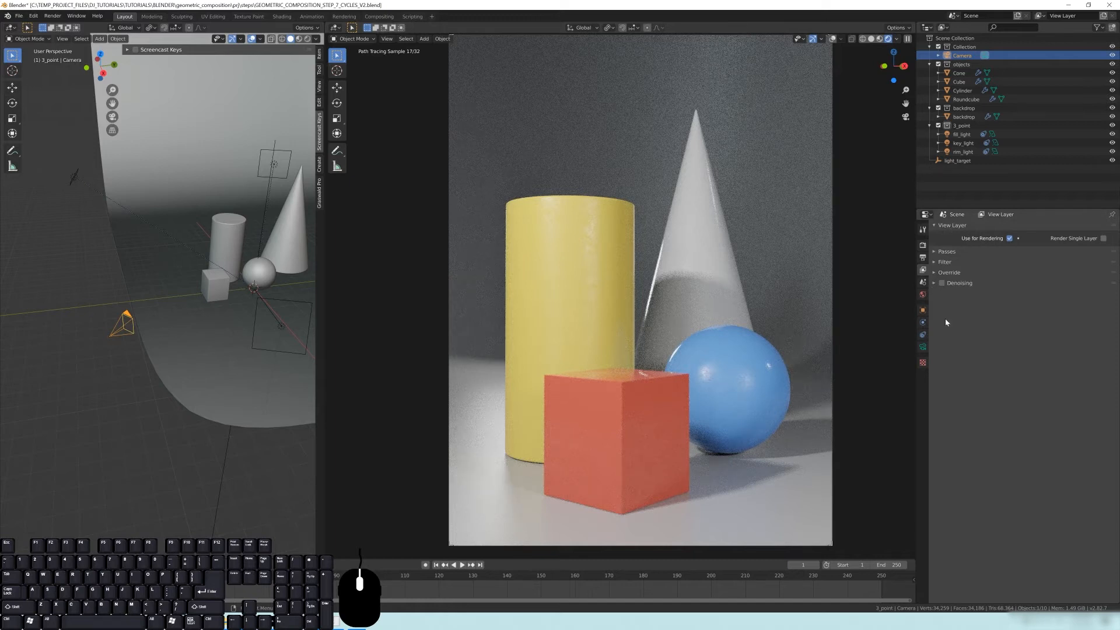
left_click(948, 252)
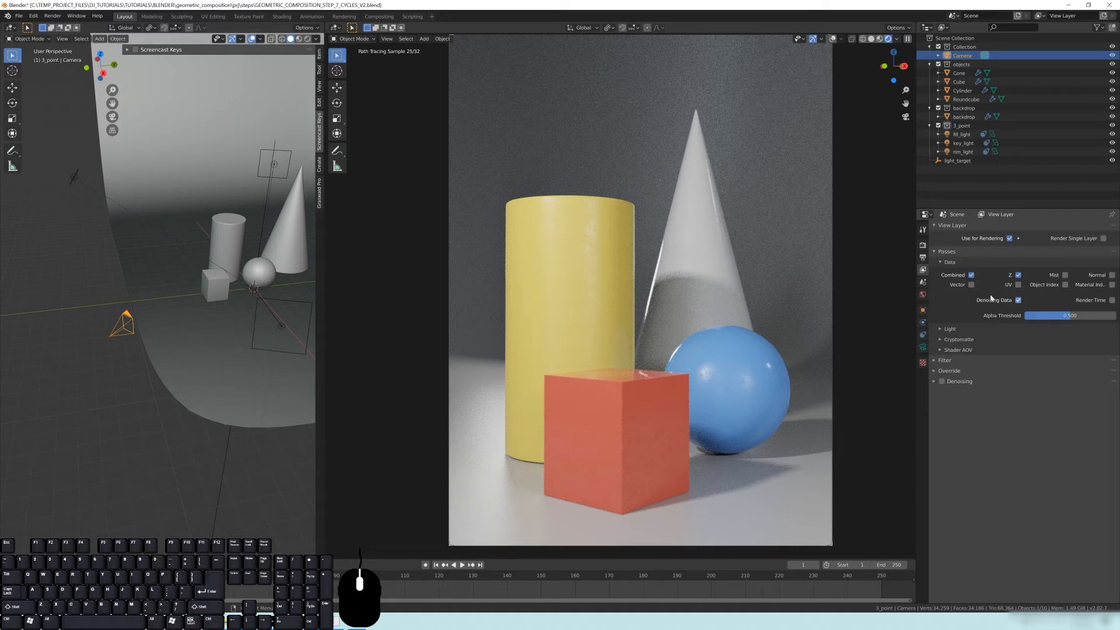
left_click(948, 251)
Step: Switch the camera viewport to Solid shading and save the project file
key("z")
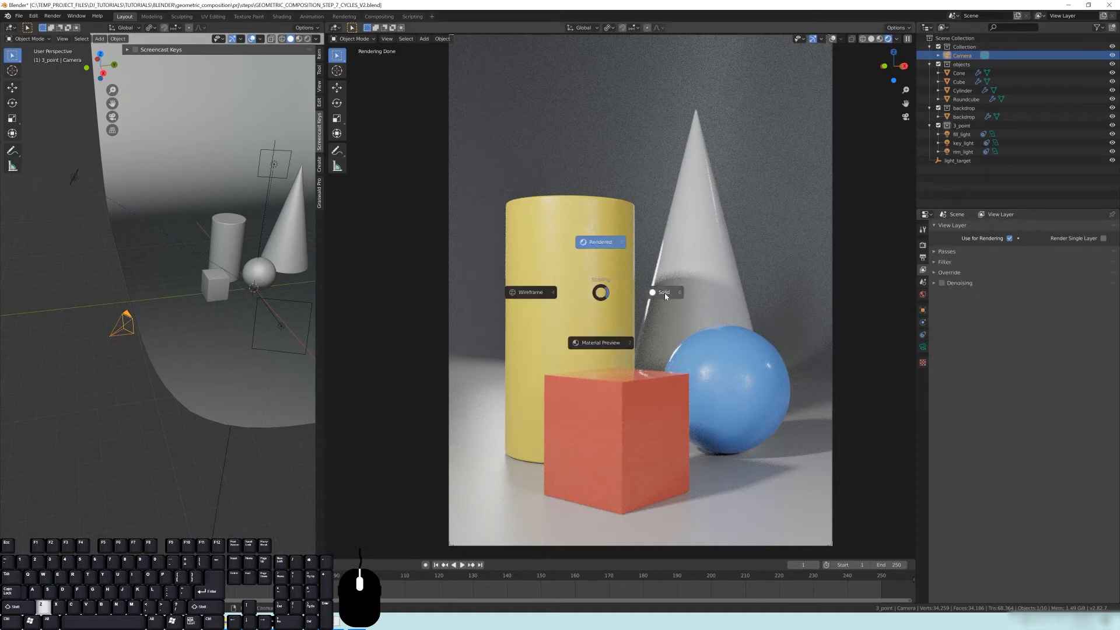
left_click(665, 296)
scroll(682, 342, "down", 3)
middle_click_drag(666, 302, 670, 343, "shift")
middle_click_drag(191, 316, 214, 318)
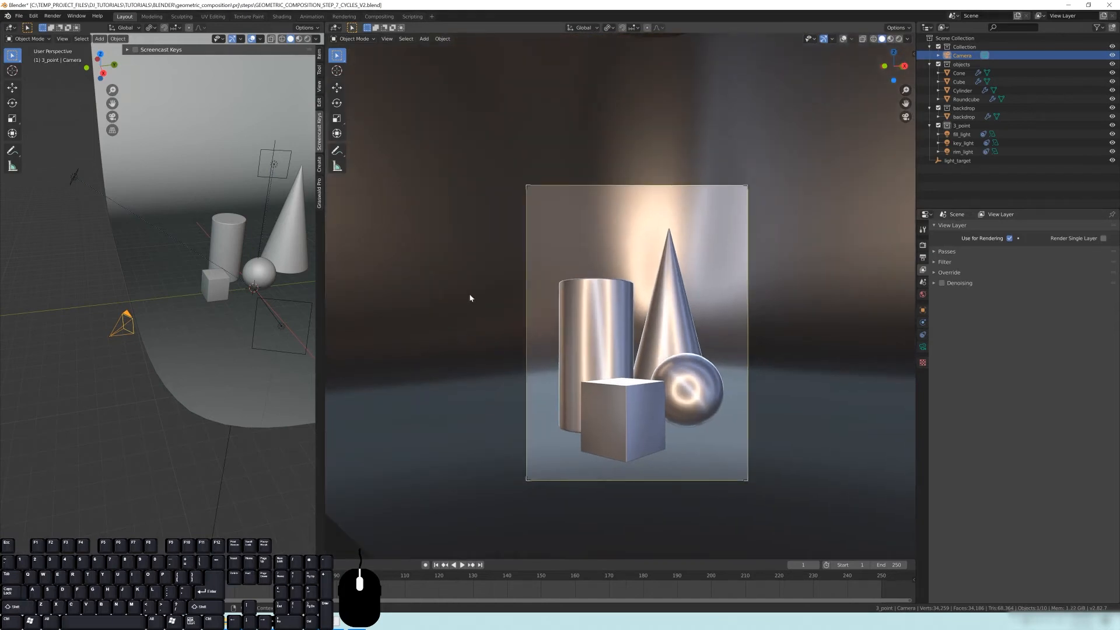
key("ctrl+s")
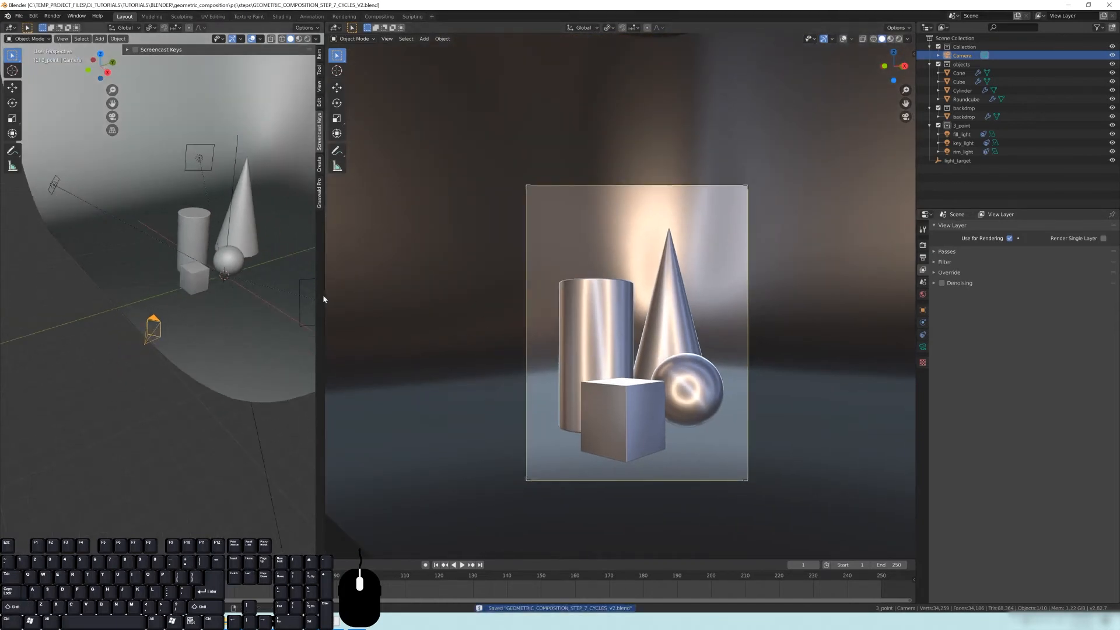
Step: Widen the perspective viewport, then render the camera image and inspect its depth-of-field blur up close
left_click_drag(323, 293, 656, 318)
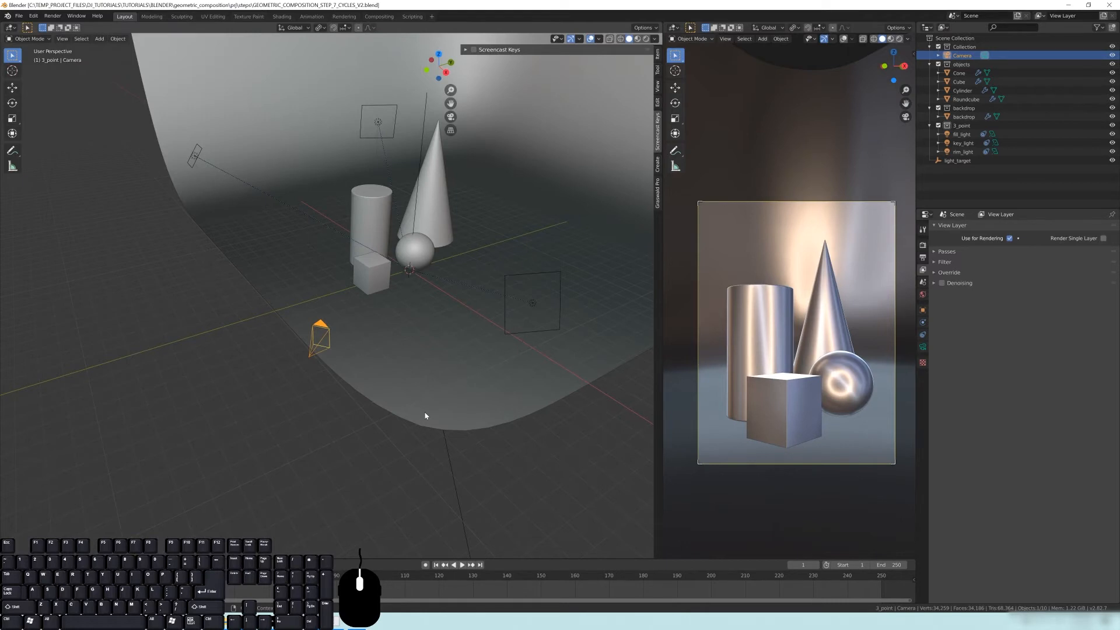
key("F12")
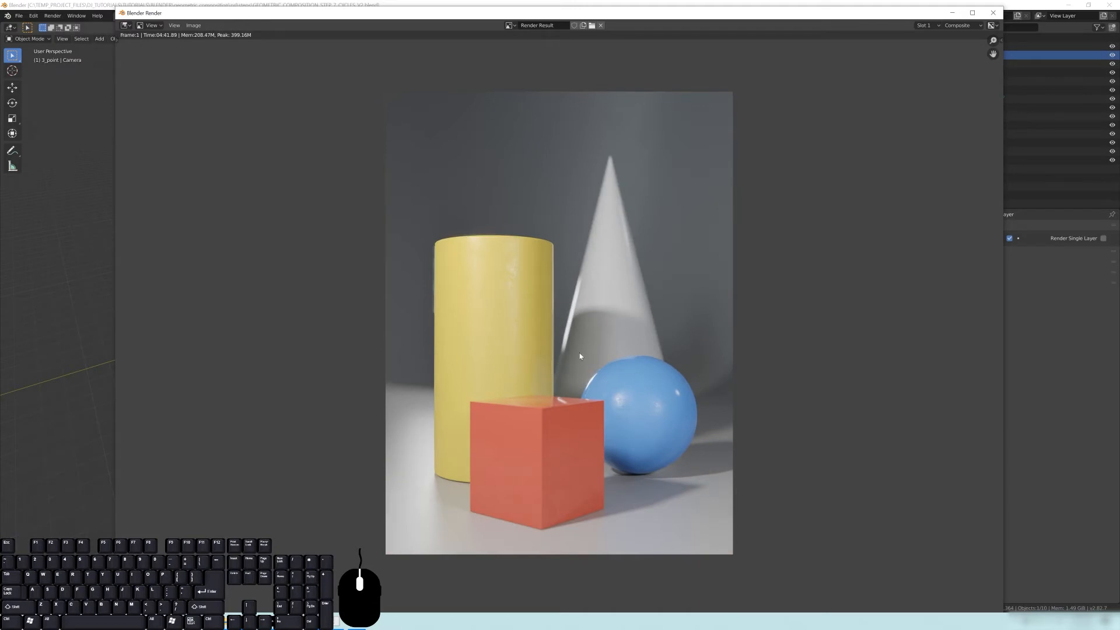
scroll(511, 281, "up", 3)
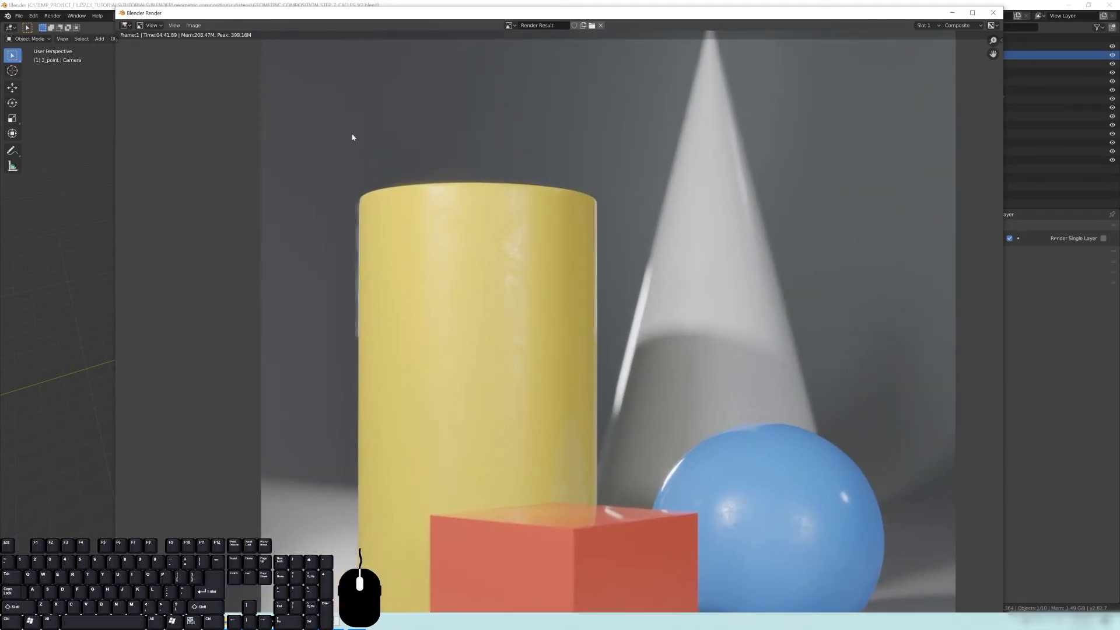
scroll(385, 323, "down", 2)
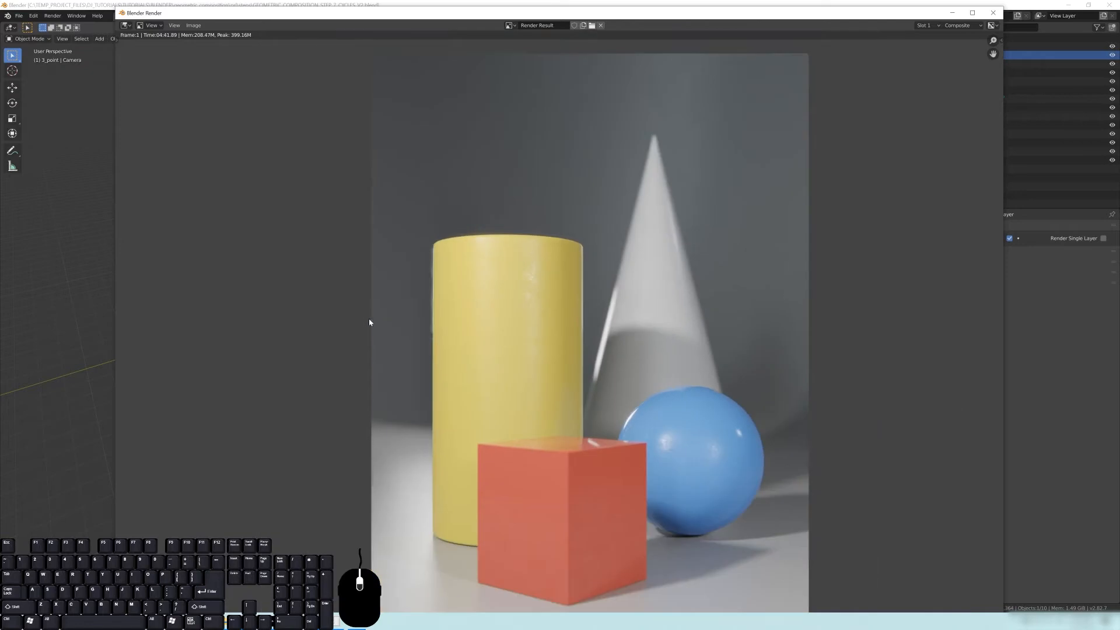
key("Home")
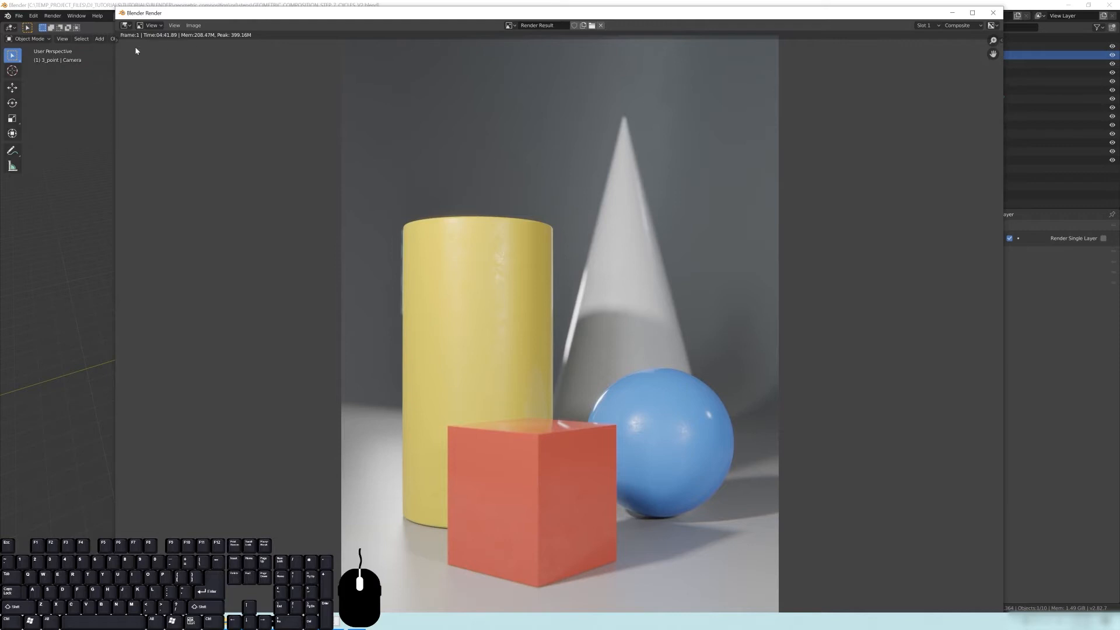
left_click_drag(251, 13, 241, 16)
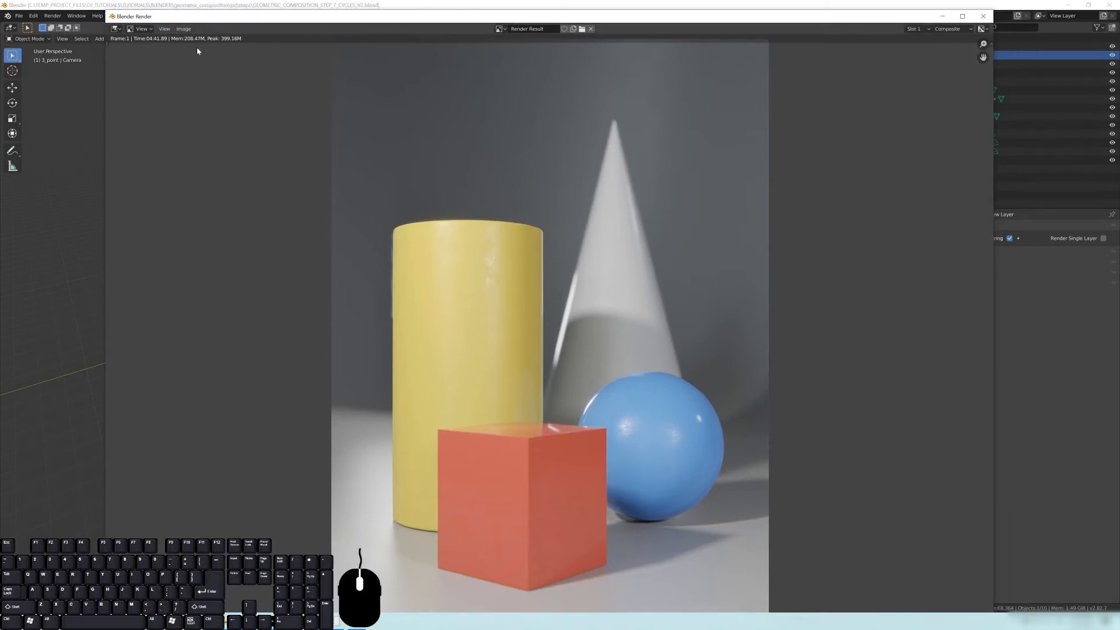
scroll(583, 260, "down", 1)
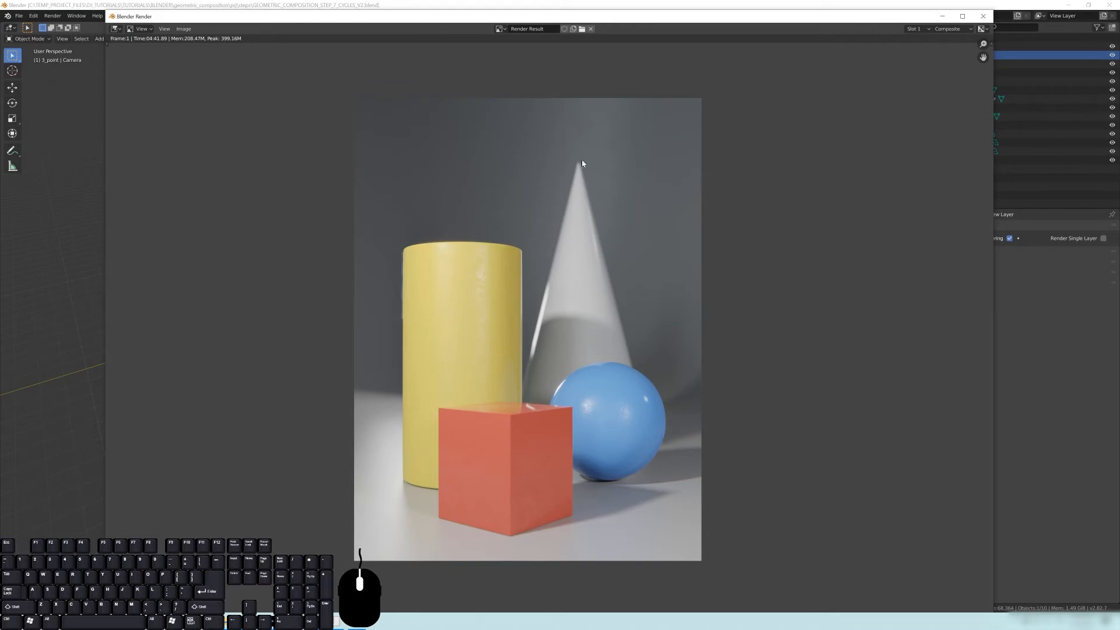
Step: Review the render sampling and output dimension settings, then look at the rendered image again and put its window away
left_click_drag(841, 18, 662, 28)
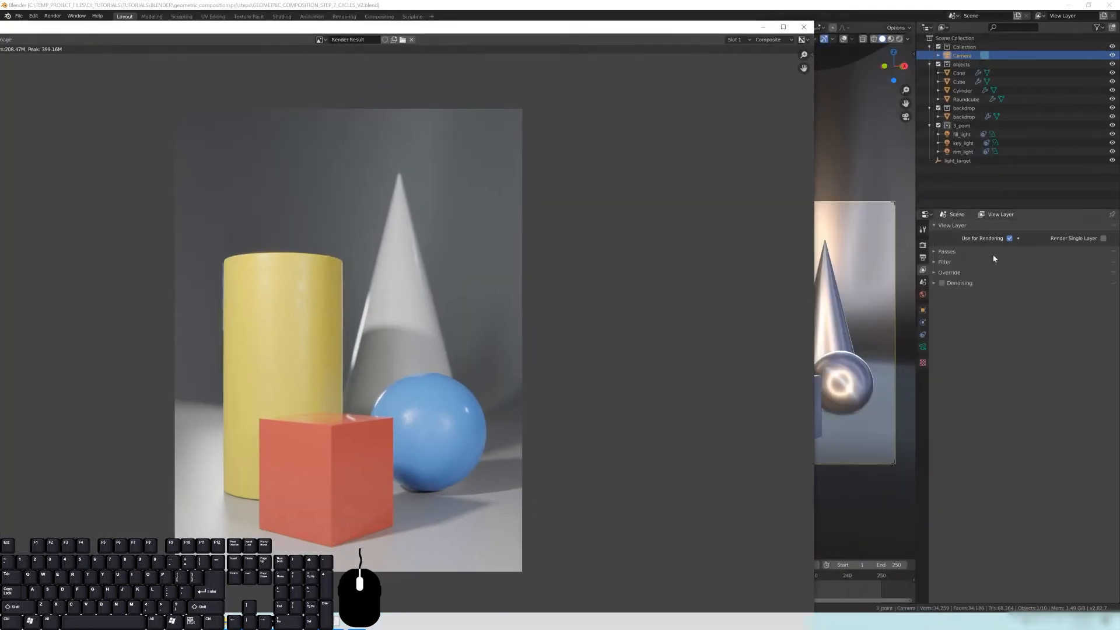
left_click(923, 246)
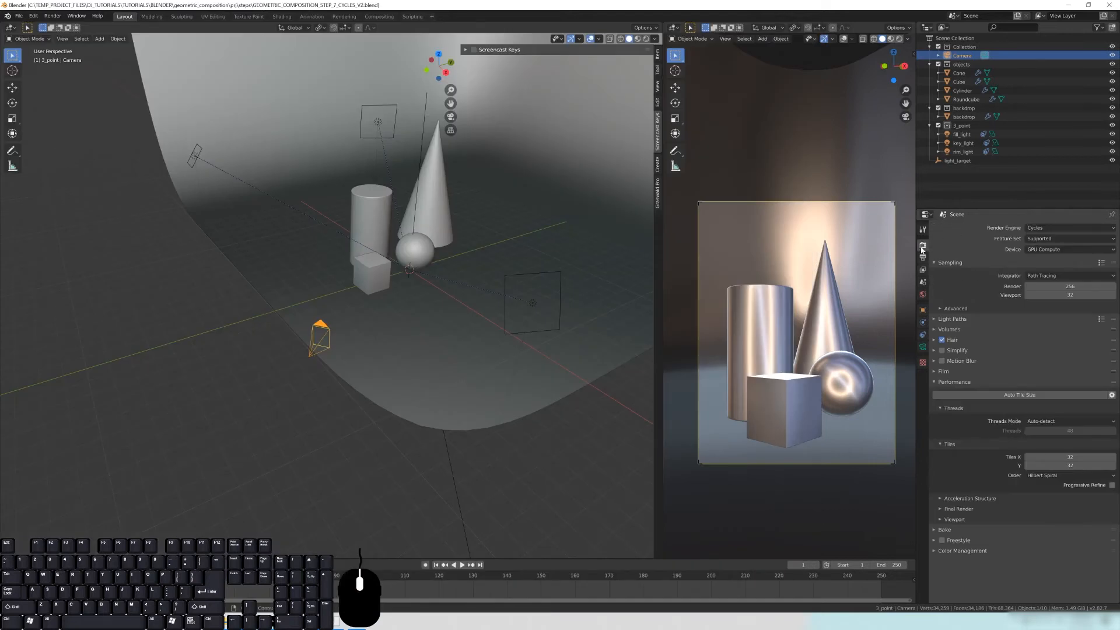
left_click(923, 259)
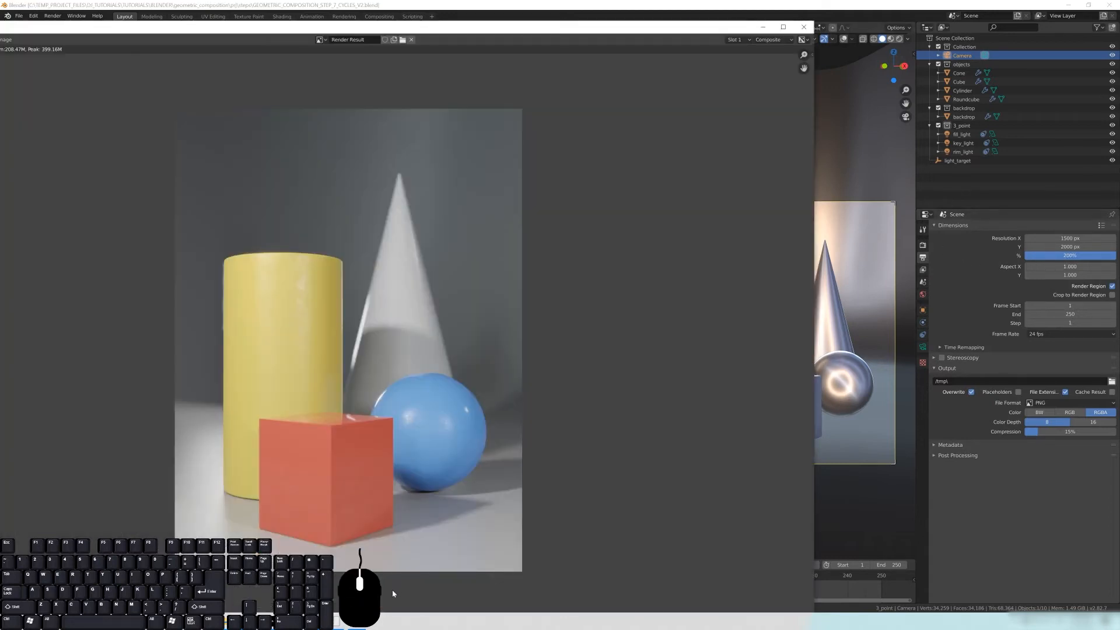
key("F11")
left_click_drag(401, 34, 583, 24)
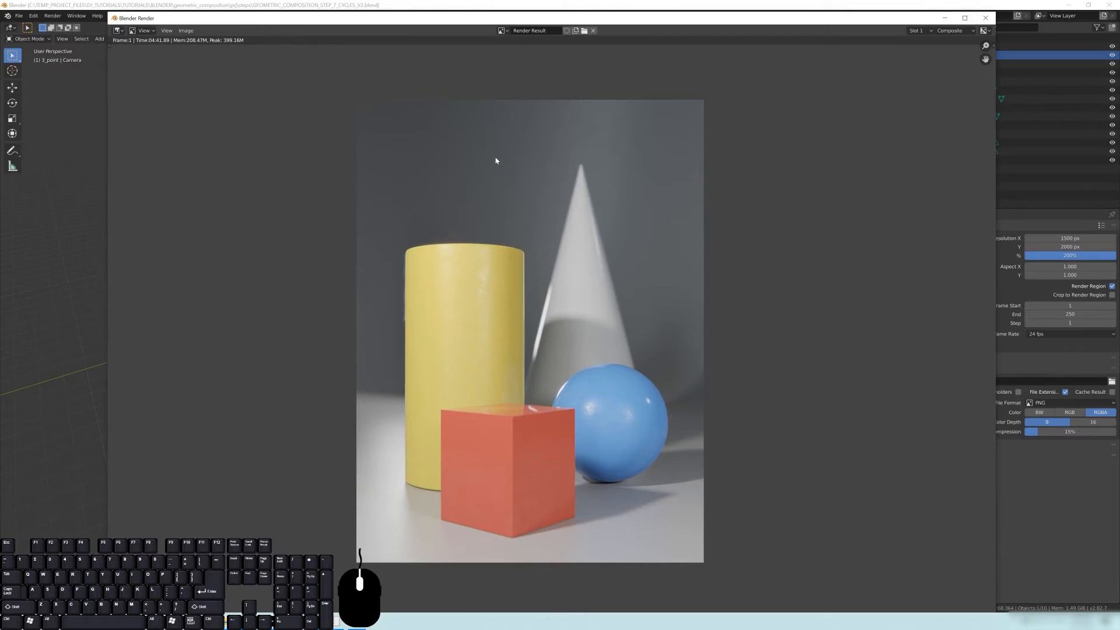
left_click(947, 22)
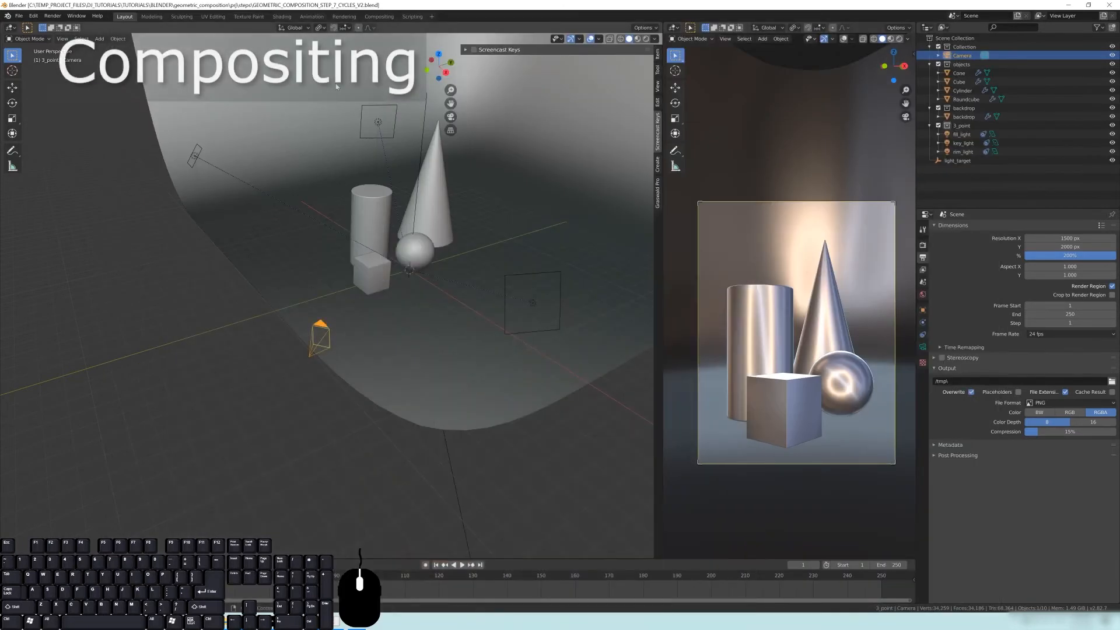
Step: Open the Compositing workspace and set the backdrop's zoom to 0.32 and its X offset to -960.600
left_click(378, 16)
middle_click_drag(377, 224, 326, 290)
left_click(292, 289)
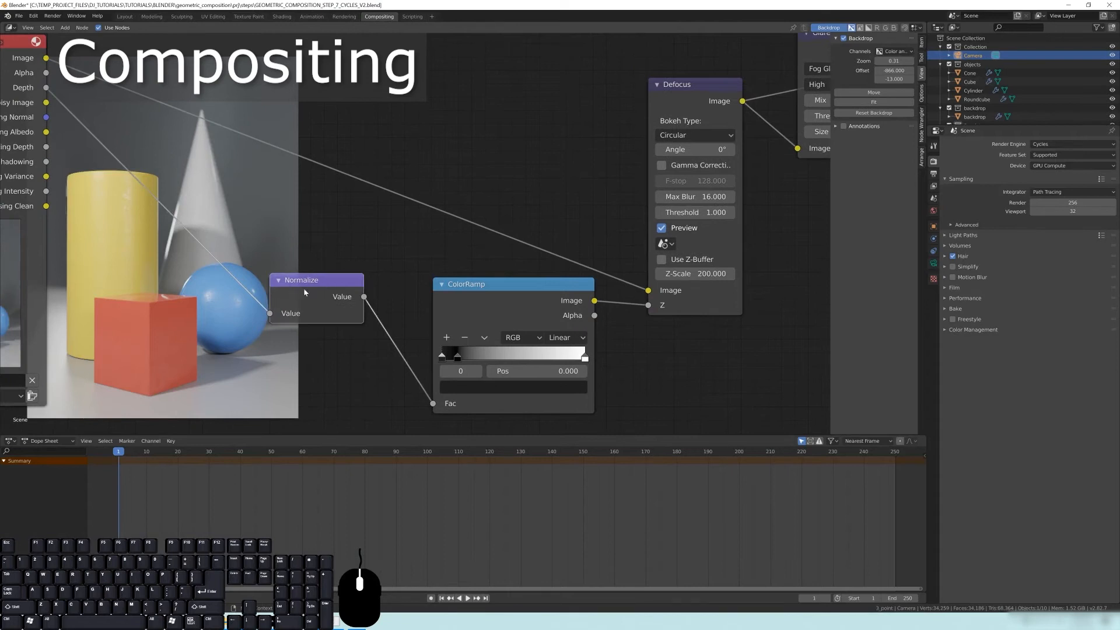
key("z")
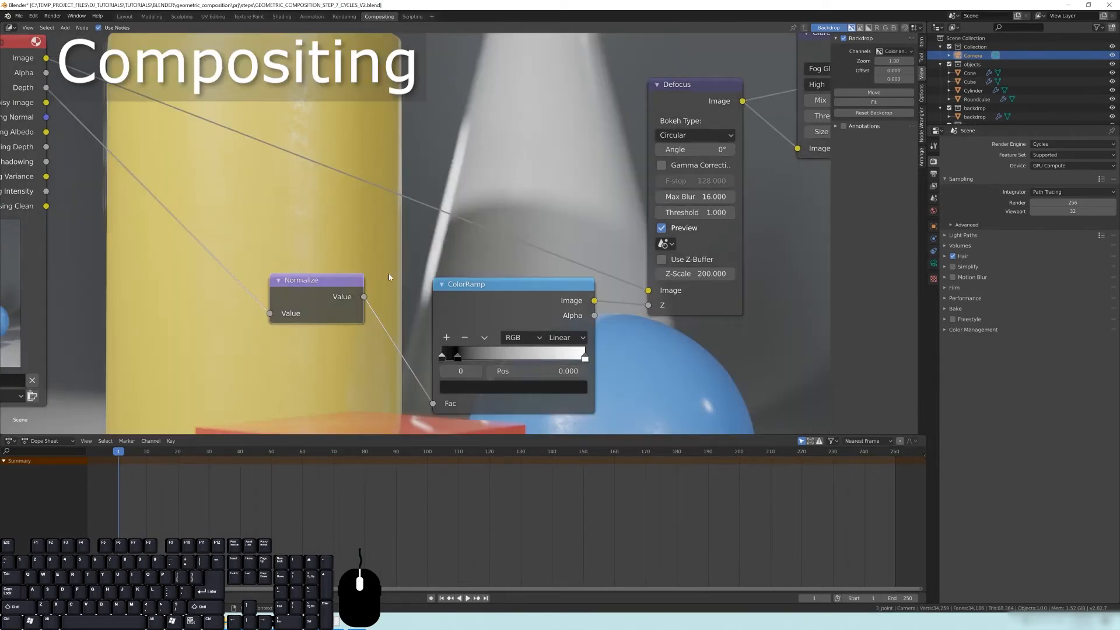
scroll(369, 275, "down", 3)
middle_click_drag(334, 306, 266, 351)
left_click_drag(894, 61, 871, 61)
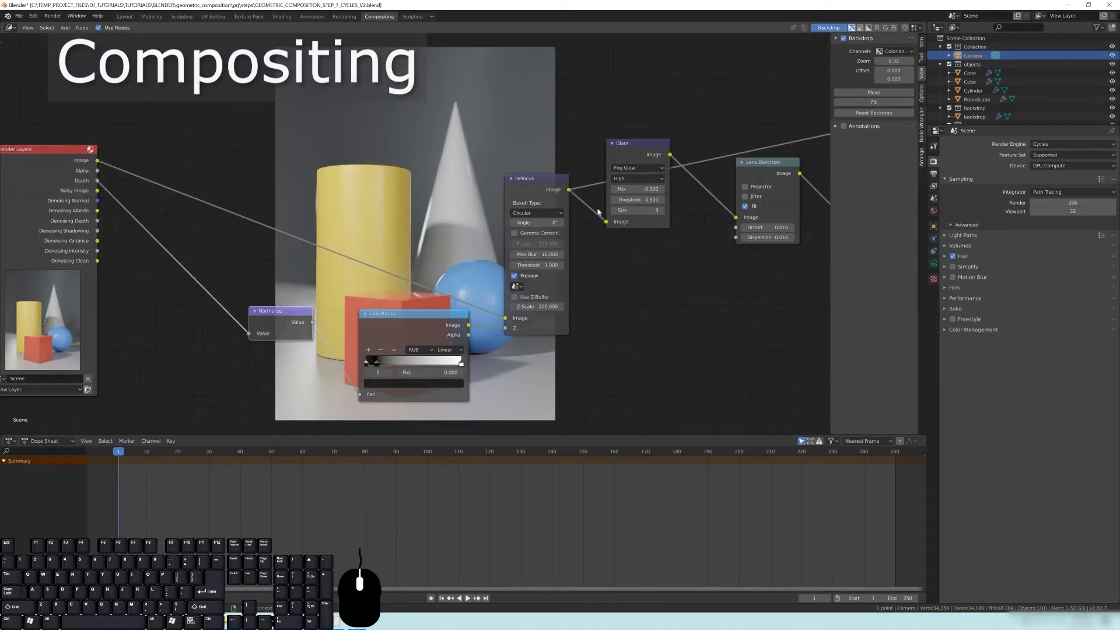
scroll(610, 200, "up", 1)
middle_click_drag(610, 200, 668, 150)
left_click_drag(894, 70, 776, 70)
Step: Reposition the Render Layers and Normalize nodes closer to the rest of the node chain
left_click_drag(83, 151, 174, 115)
left_click_drag(348, 300, 405, 262)
left_click_drag(176, 106, 273, 162)
Step: Delete the Normalize, ColorRamp and Defocus nodes from the compositor
left_click(400, 268)
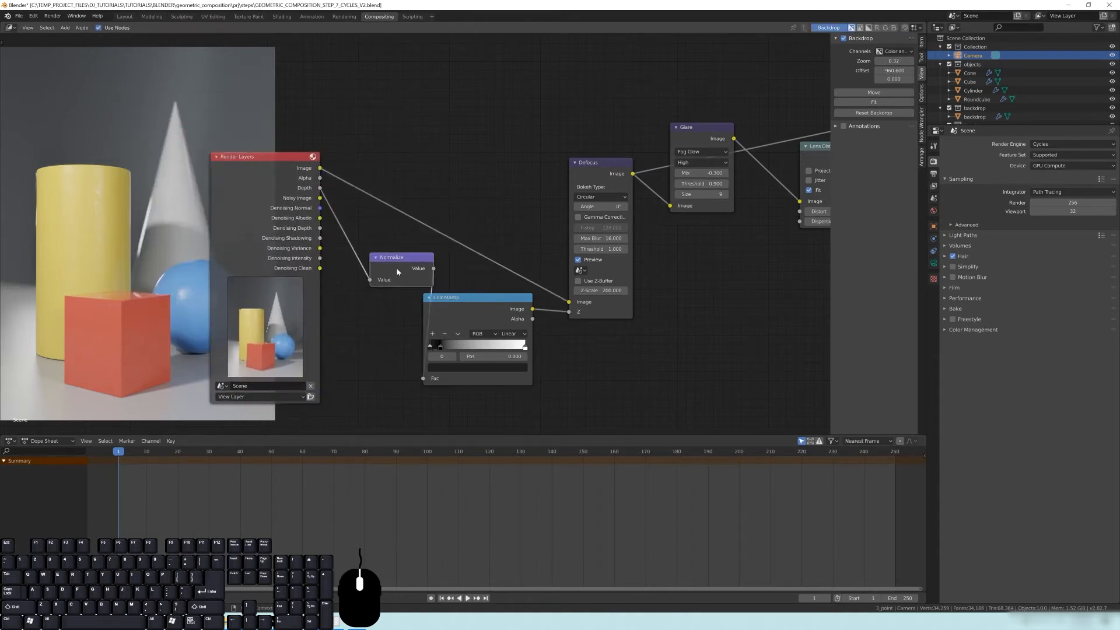
key("x")
left_click_drag(468, 305, 427, 325)
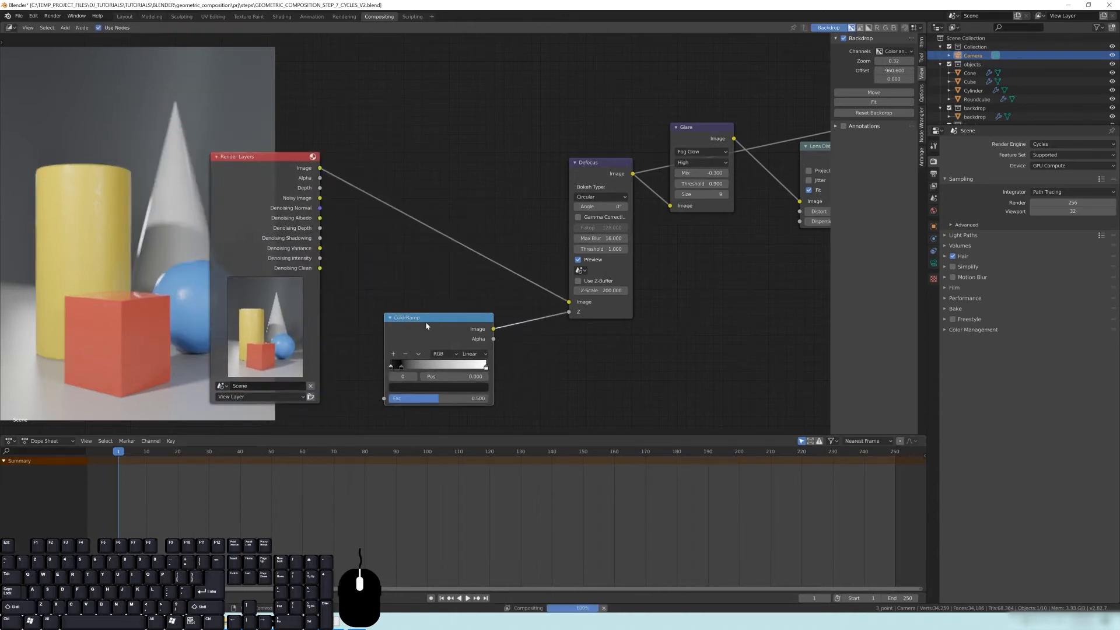
key("x")
left_click(590, 169)
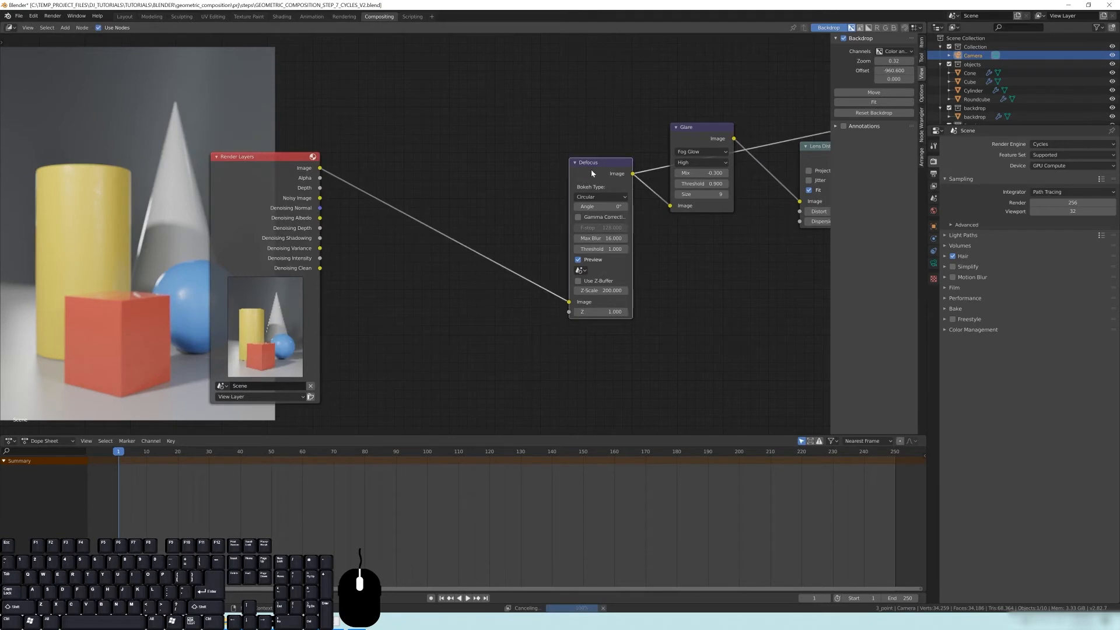
key("x")
Step: Move the Render Layers node into the space beside the Glare node
left_click_drag(241, 163, 363, 118)
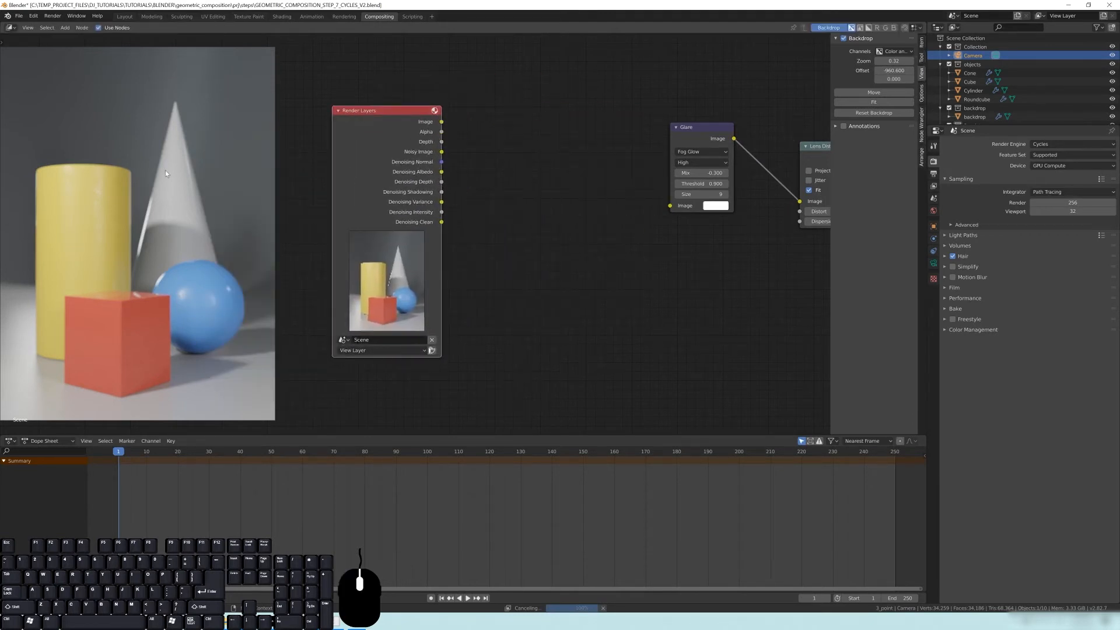
middle_click_drag(512, 122, 478, 137)
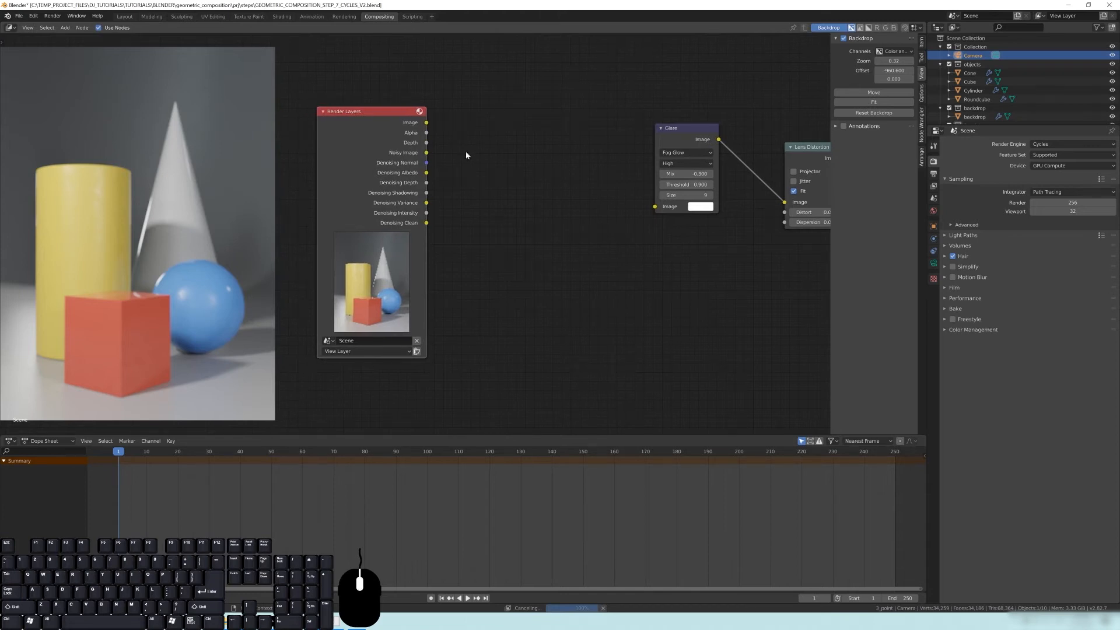
left_click_drag(426, 123, 392, 113)
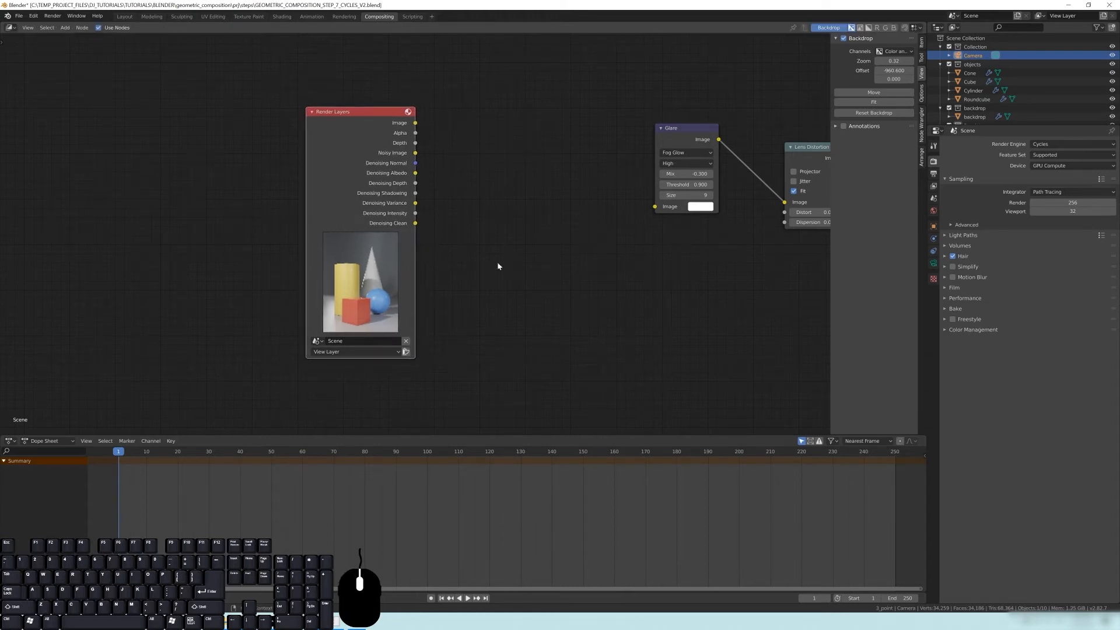
Step: Add a Denoise node between Render Layers and Glare, and line up the Render Layers node beside it
key("shift+a")
mouse_move(494, 266)
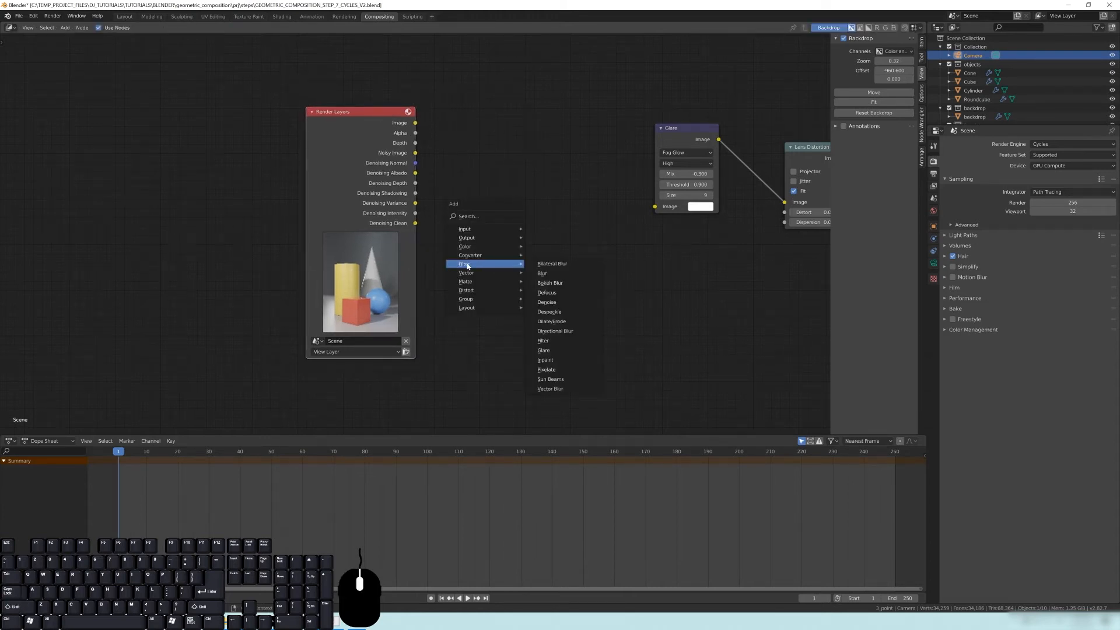
left_click(548, 302)
left_click(503, 164)
left_click_drag(342, 112, 382, 149)
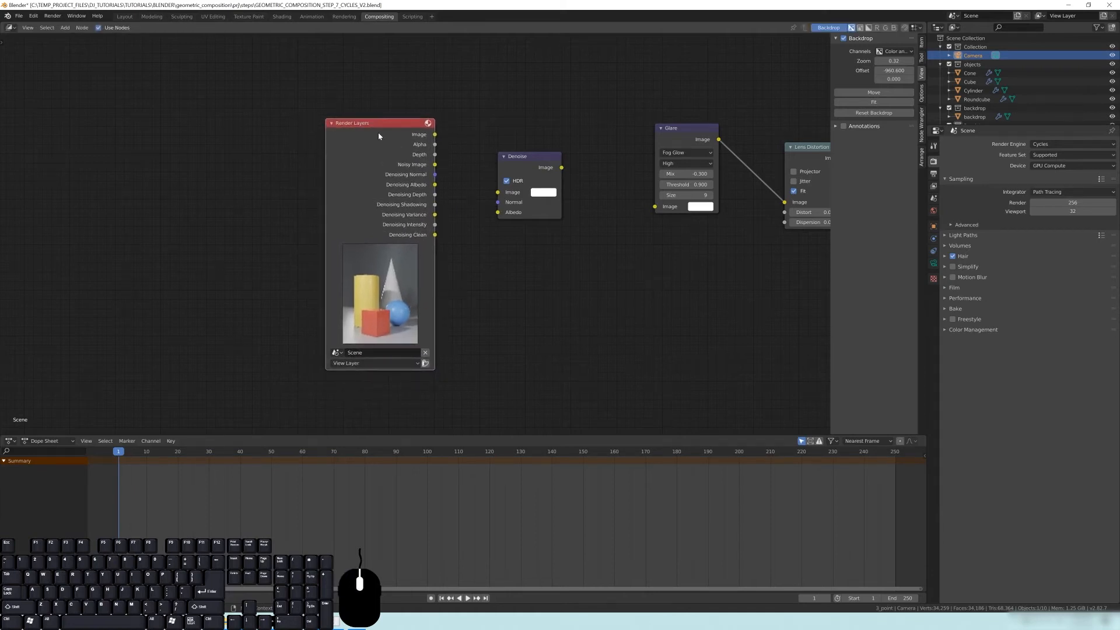
left_click_drag(384, 127, 376, 124)
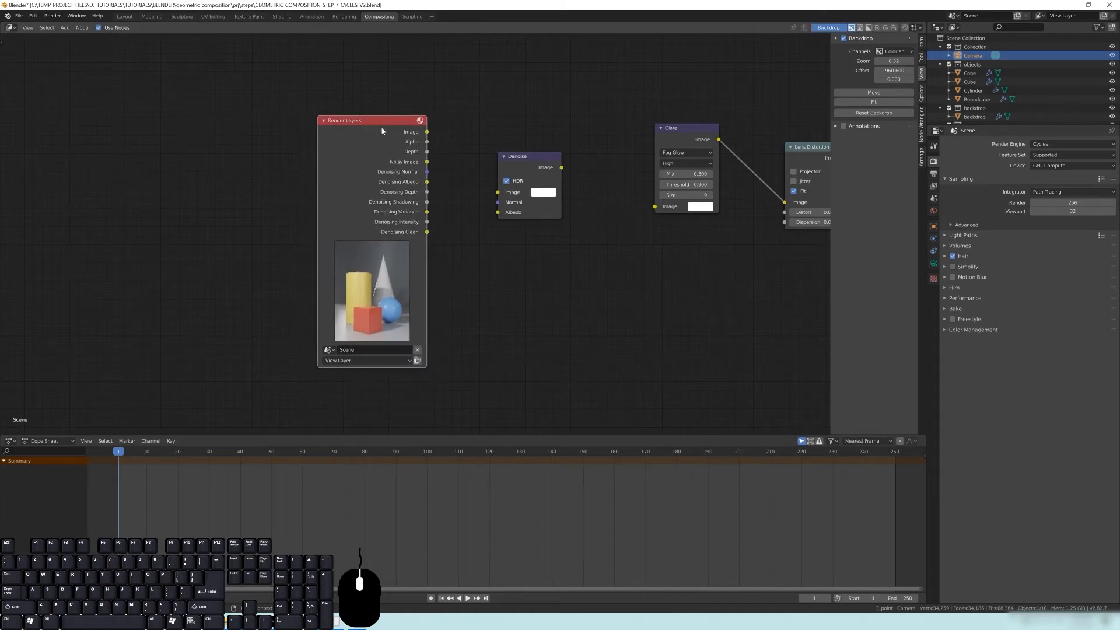
Step: Connect the Render Layers Image, Denoising Normal and Denoising Albedo outputs to the Denoise node's Image, Normal and Albedo inputs
left_click_drag(510, 163, 504, 156)
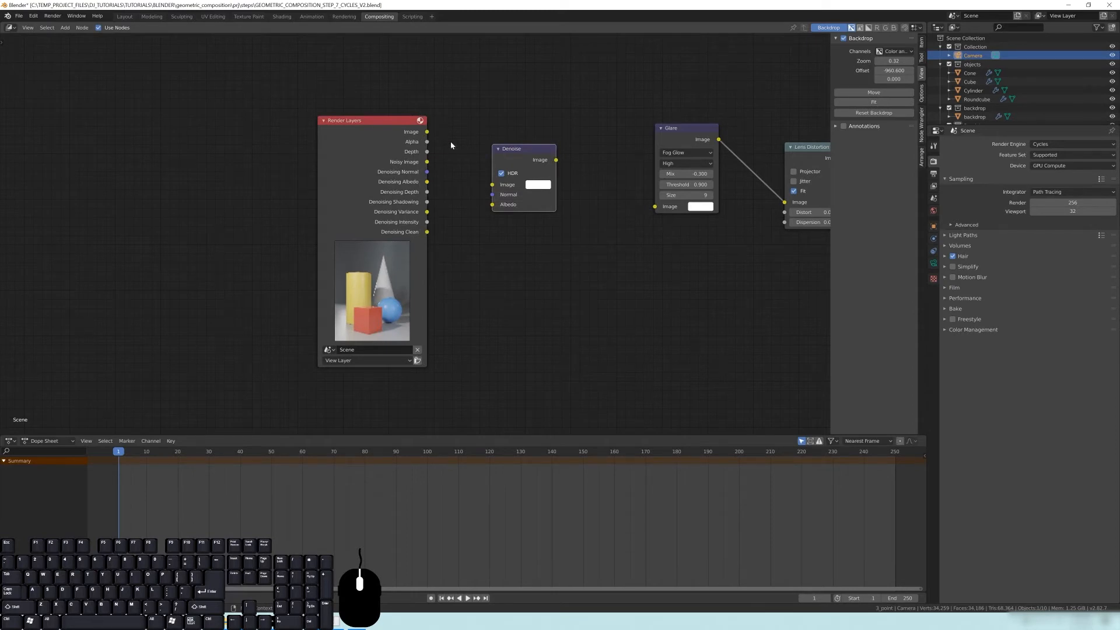
left_click_drag(427, 132, 522, 143)
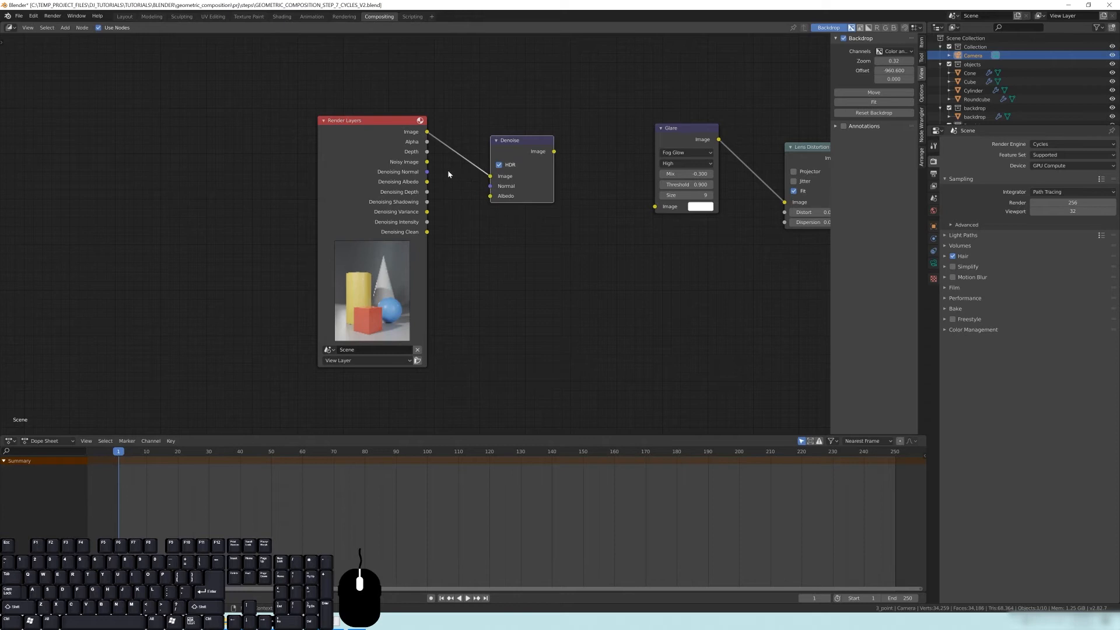
left_click_drag(427, 171, 457, 169)
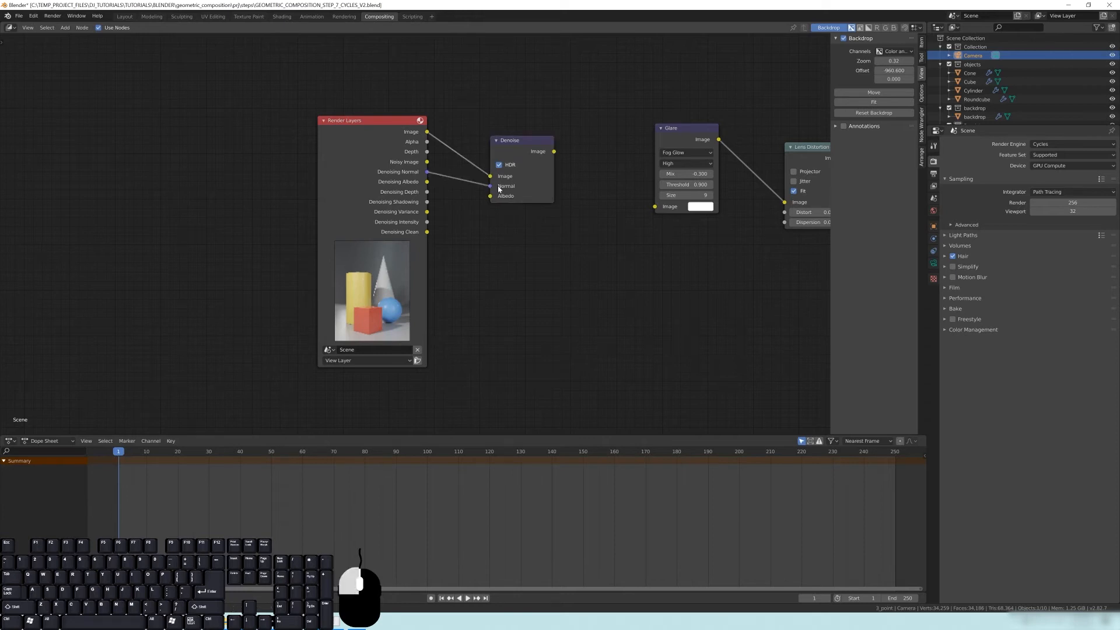
left_click_drag(498, 185, 498, 186)
left_click_drag(429, 181, 496, 196)
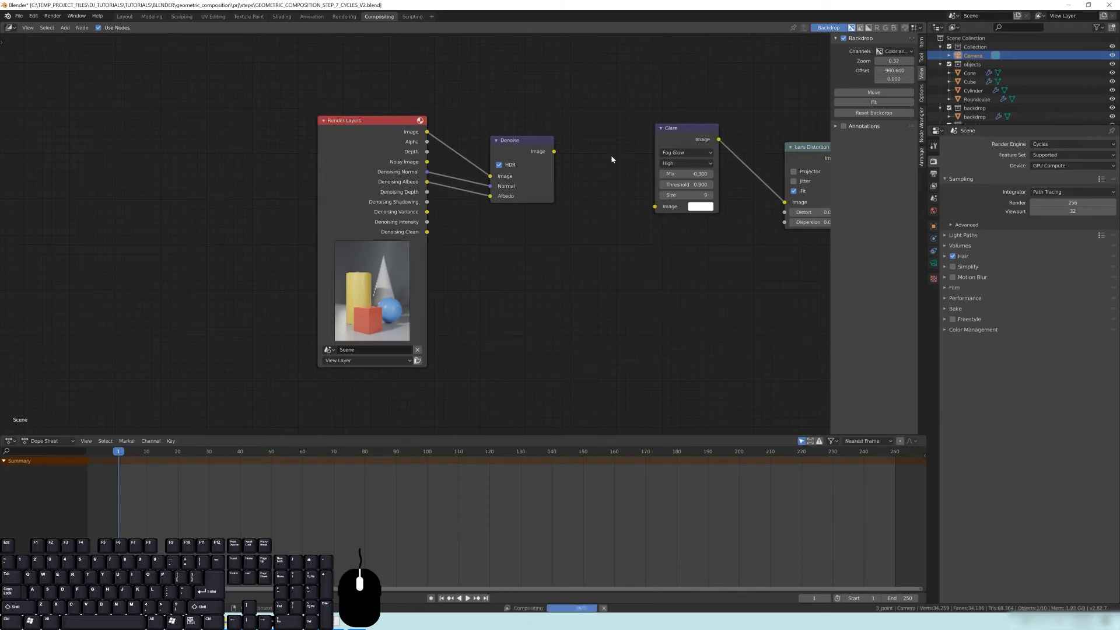
Step: Link the Denoise node's Image output directly to both the Viewer and Composite nodes
middle_click_drag(611, 158, 592, 172)
left_click(522, 164, "ctrl+shift")
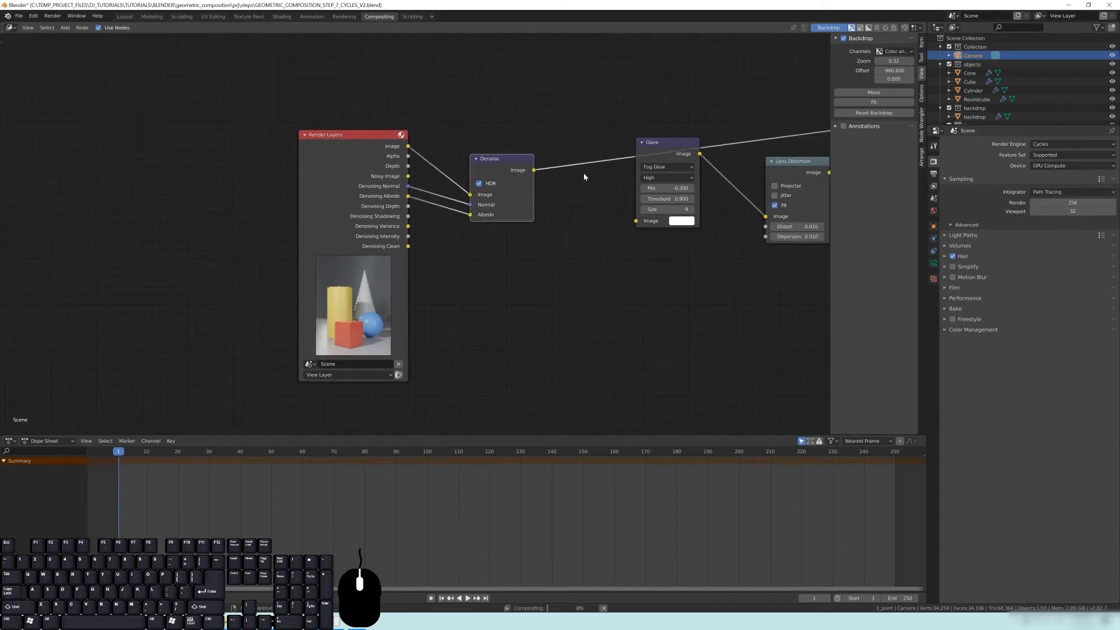
key("Home")
left_click_drag(410, 200, 549, 175)
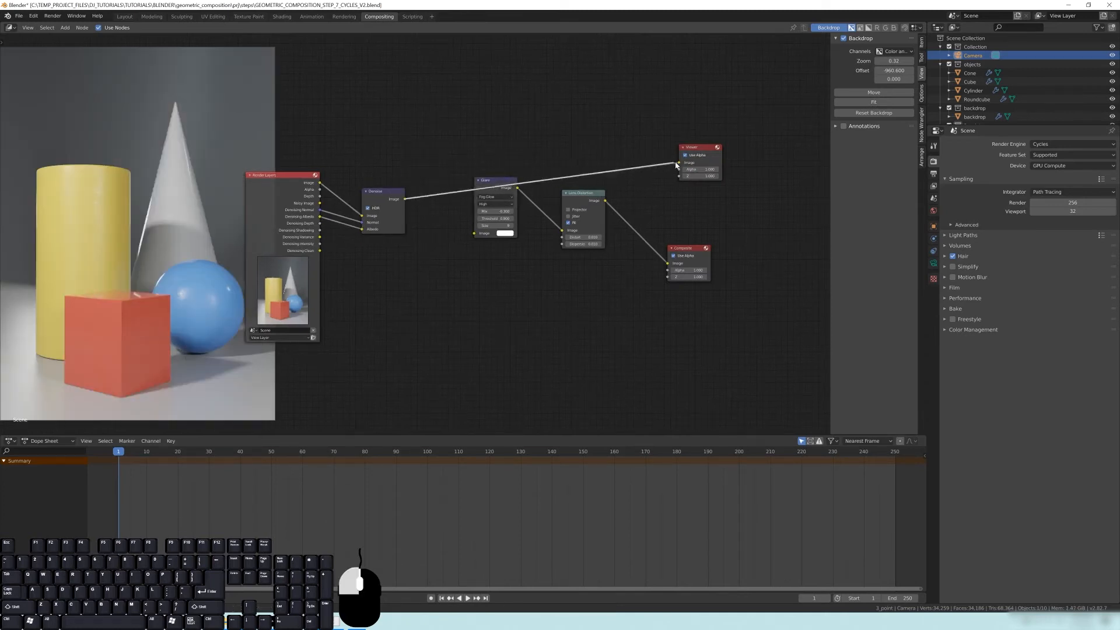
left_click_drag(406, 199, 668, 263)
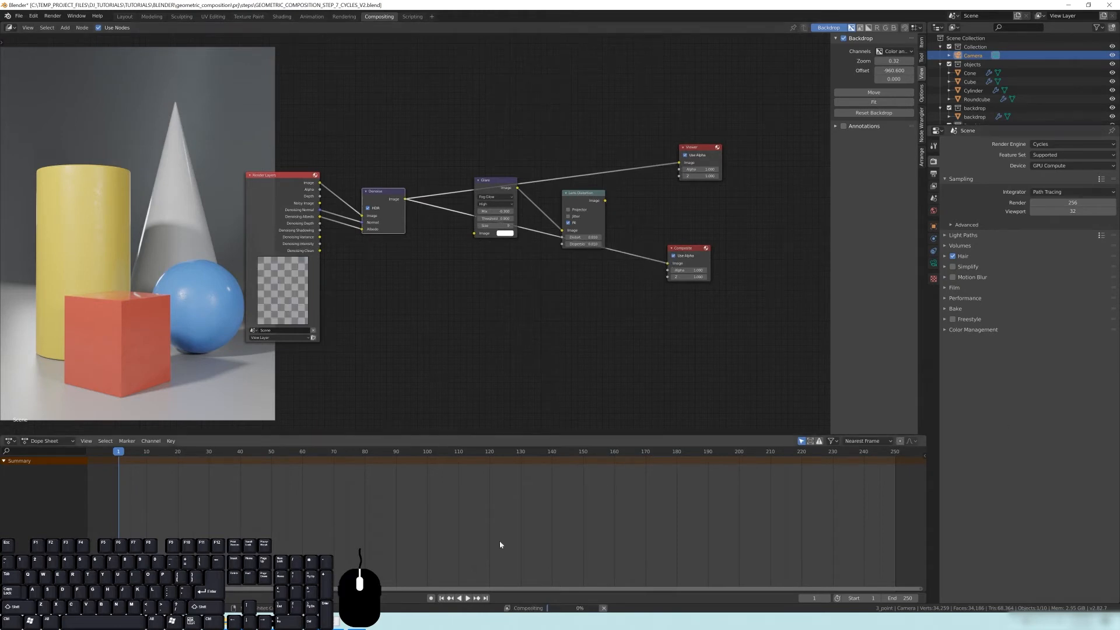
Step: Open the render result and examine the denoised cylinder, cone, cube and sphere up close
key("F11")
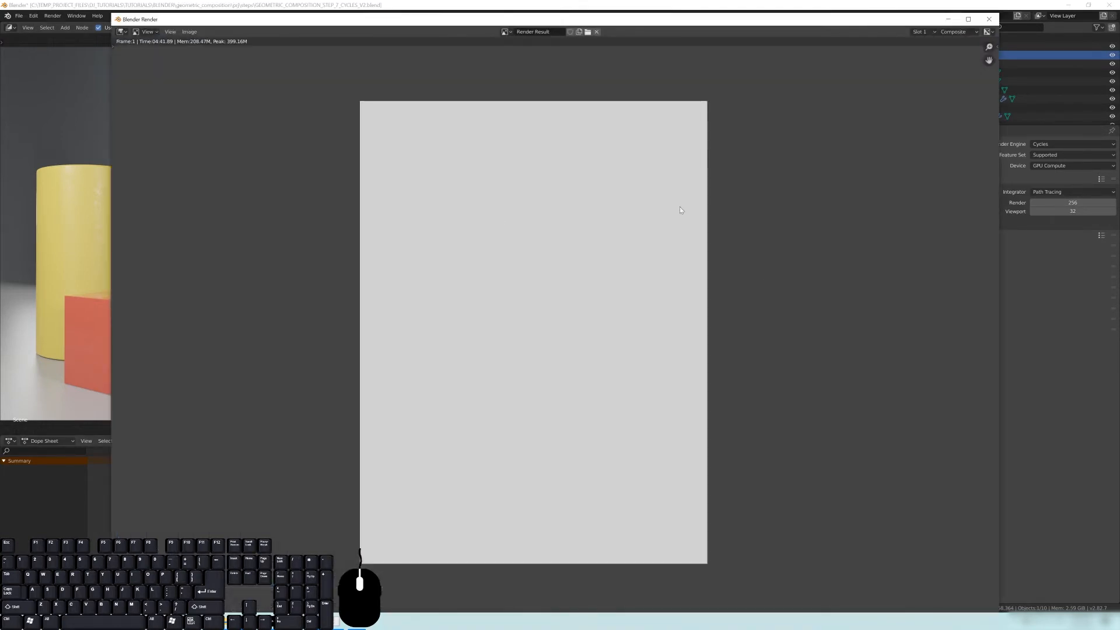
left_click_drag(181, 21, 979, 100)
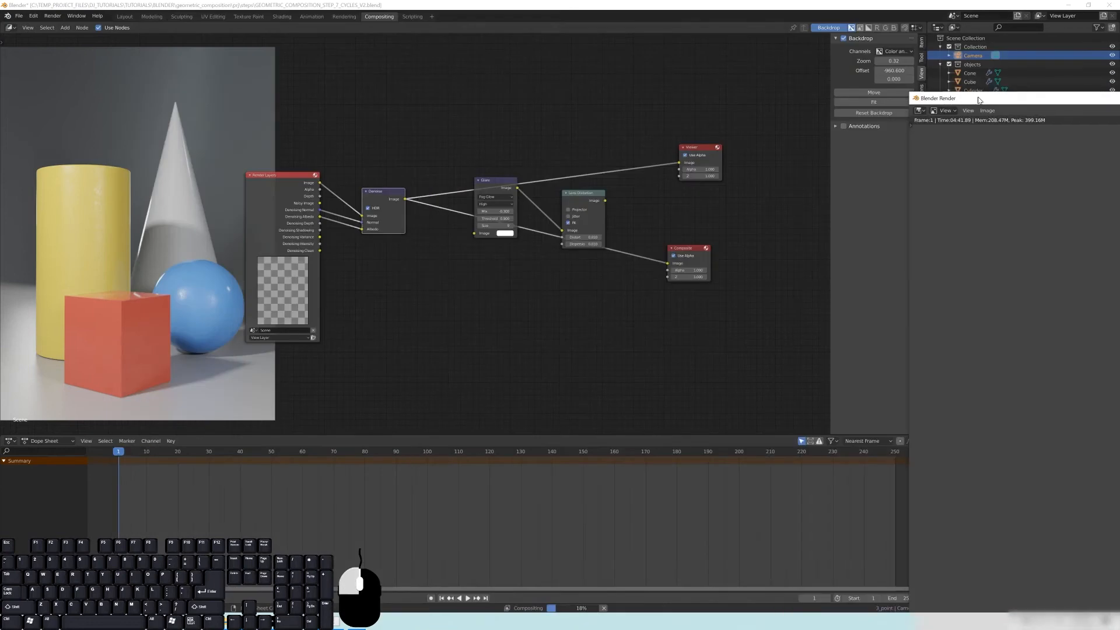
left_click_drag(979, 101, 213, 20)
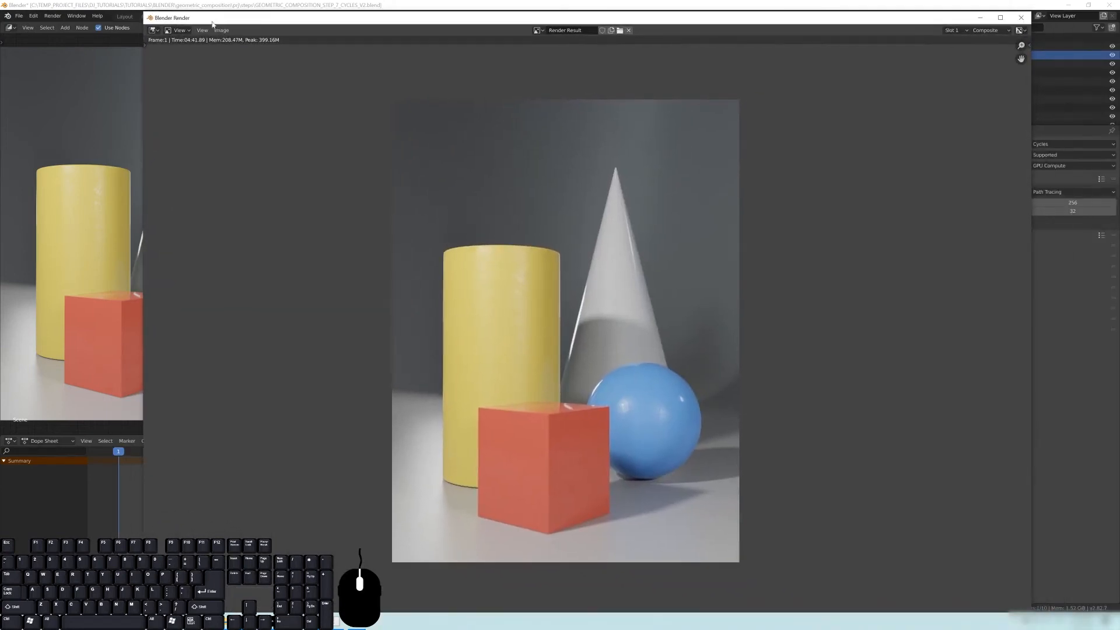
scroll(550, 359, "up", 7)
scroll(601, 316, "down", 2)
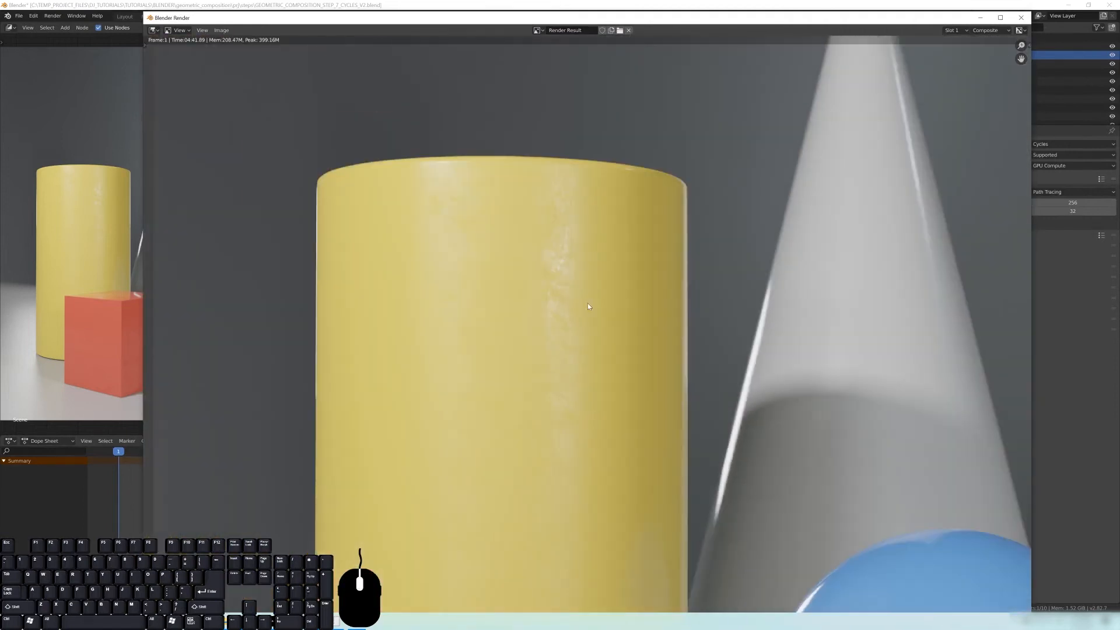
middle_click_drag(470, 175, 507, 184)
scroll(463, 246, "down", 1)
mouse_move(463, 246)
middle_mouse_down()
mouse_move(490, 255)
mouse_move(446, 99)
middle_mouse_up()
middle_click_drag(570, 260, 405, 188)
middle_click_drag(672, 335, 640, 229)
mouse_move(589, 329)
middle_mouse_down()
mouse_move(673, 285)
mouse_move(708, 228)
mouse_move(809, 187)
middle_mouse_up()
scroll(487, 373, "up", 3)
middle_click_drag(490, 370, 723, 348)
scroll(636, 215, "down", 4)
middle_click_drag(671, 194, 463, 455)
key("Escape")
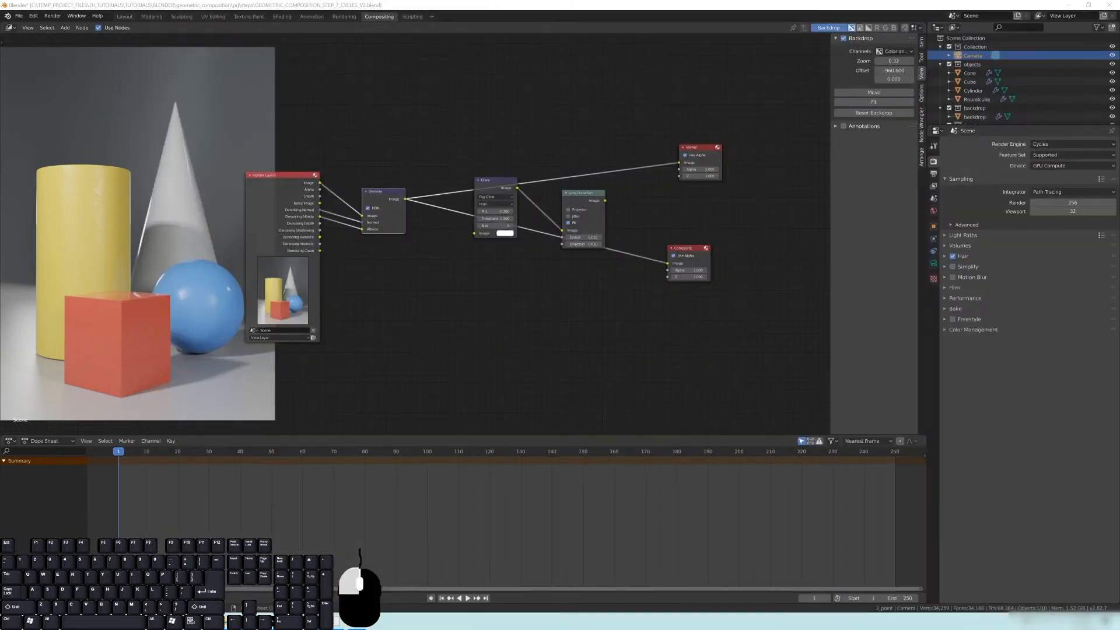
Step: Link the raw Render Layers Image straight to Composite and check the noise around the cone and sphere in the render result
left_click_drag(321, 184, 668, 263)
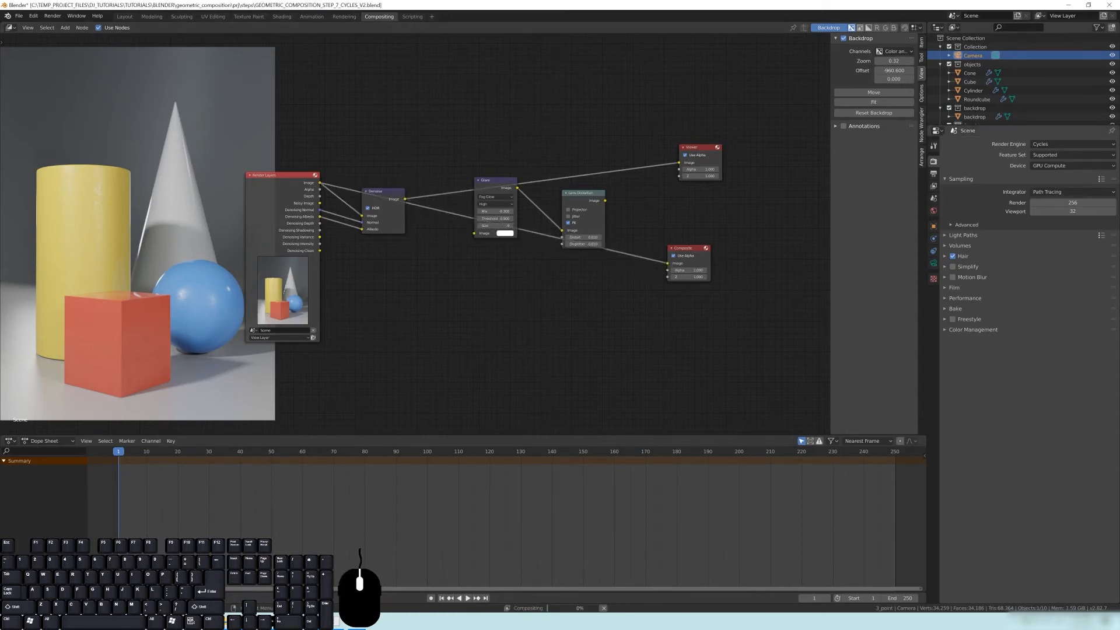
key("F11")
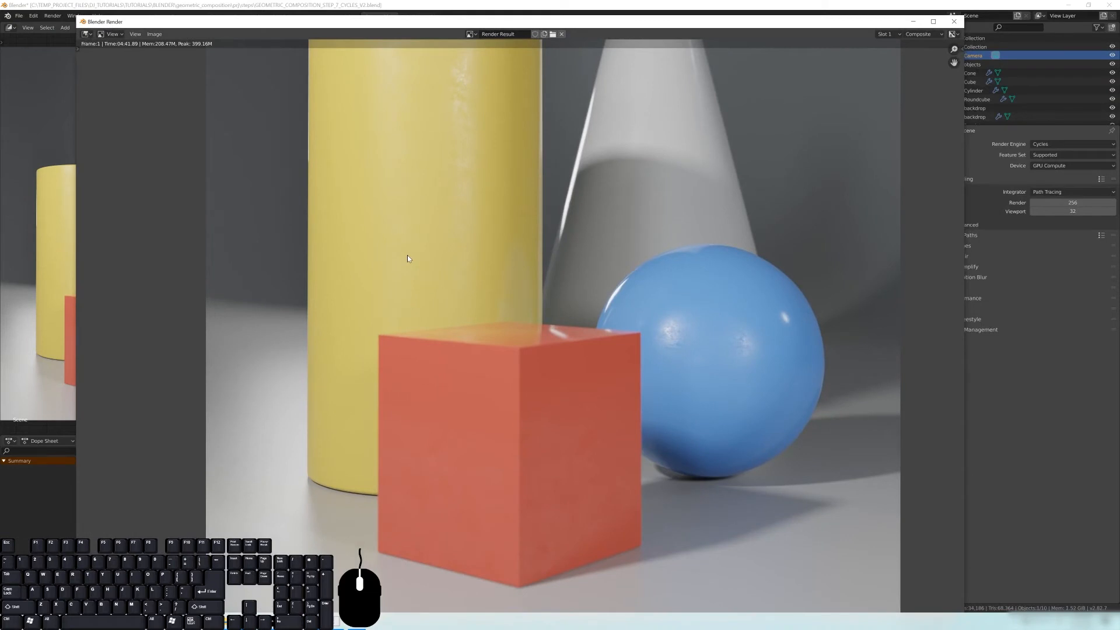
scroll(412, 261, "up", 4)
scroll(545, 272, "up", 3)
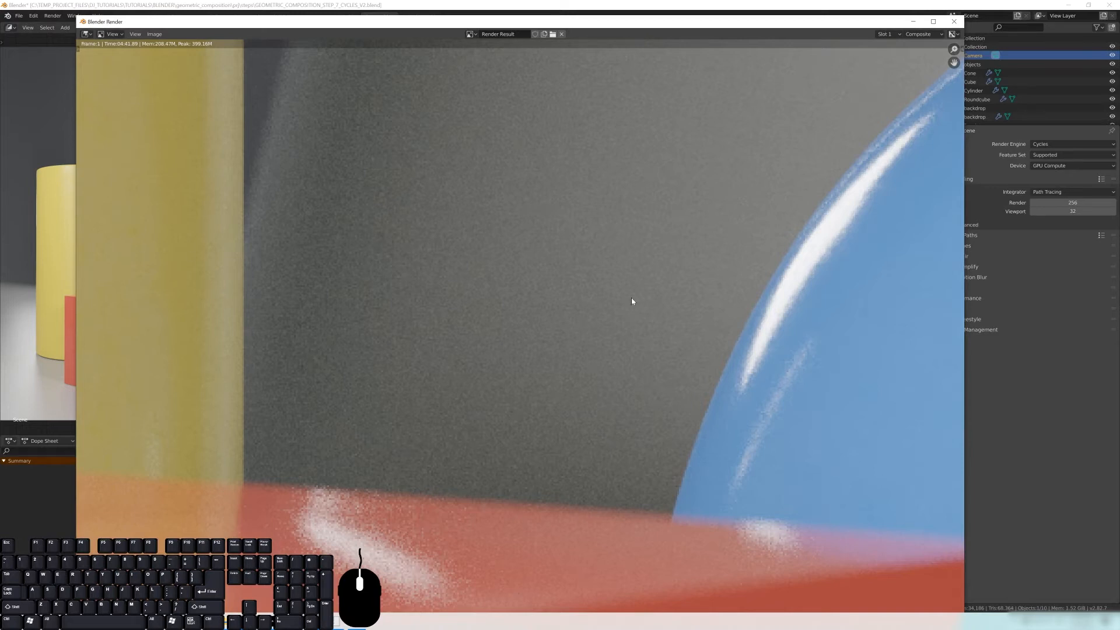
key("Escape")
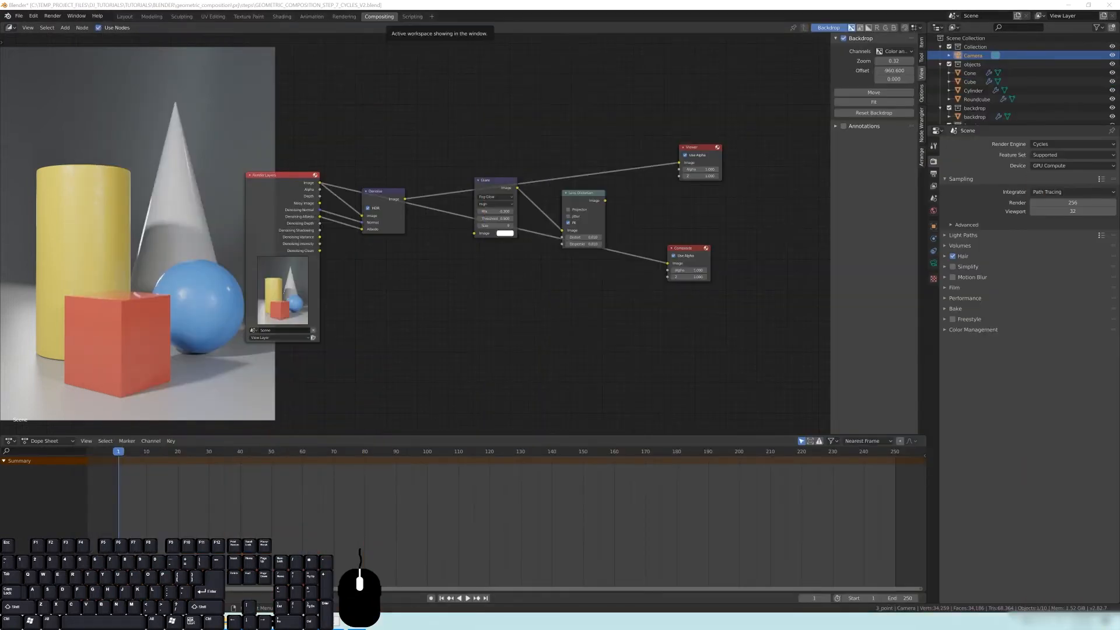
Step: Reconnect the Denoise output to the Composite node and reopen the render result for comparison
left_click_drag(320, 183, 514, 235)
left_click_drag(404, 200, 669, 264)
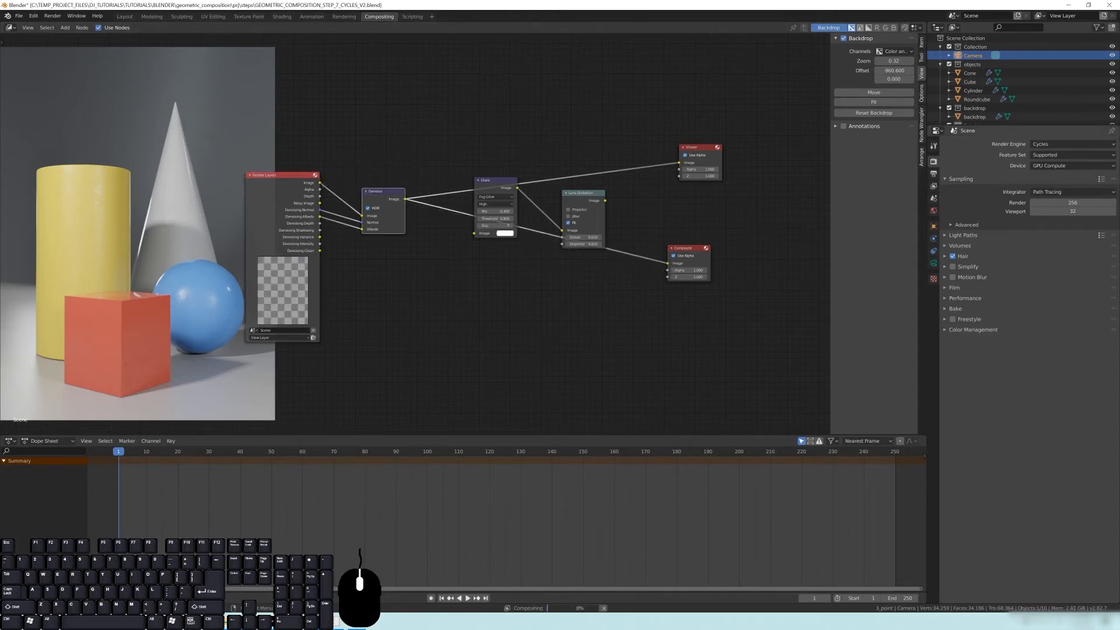
key("F11")
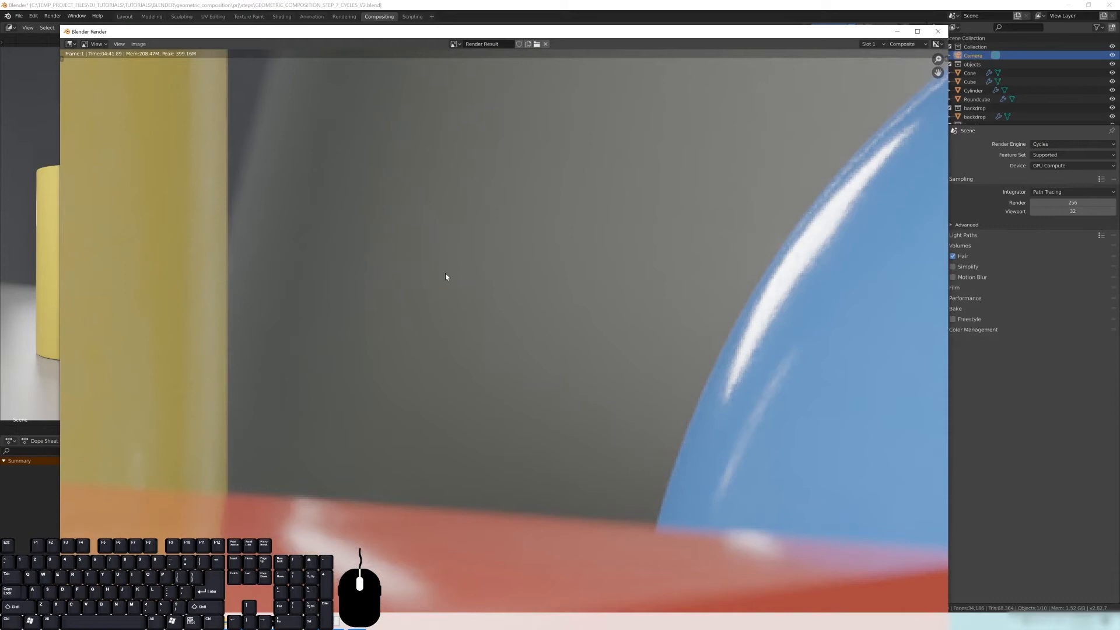
Step: Examine the denoised render for lost detail on the cylinder, cone shadow, cube edges and sphere highlights
scroll(445, 270, "down", 6)
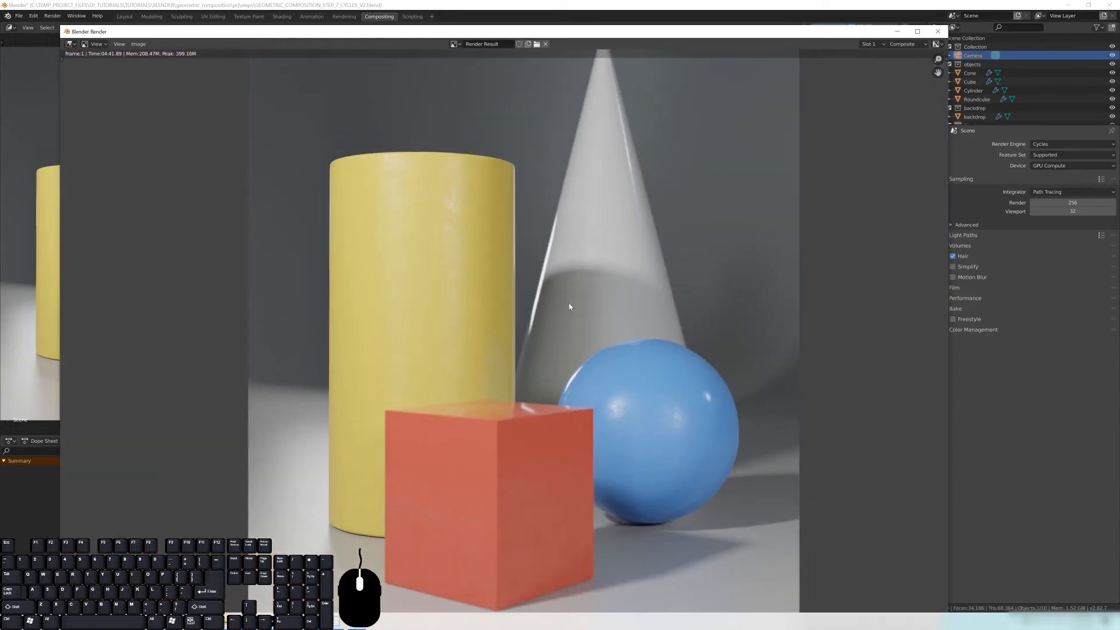
middle_click_drag(488, 236, 489, 249)
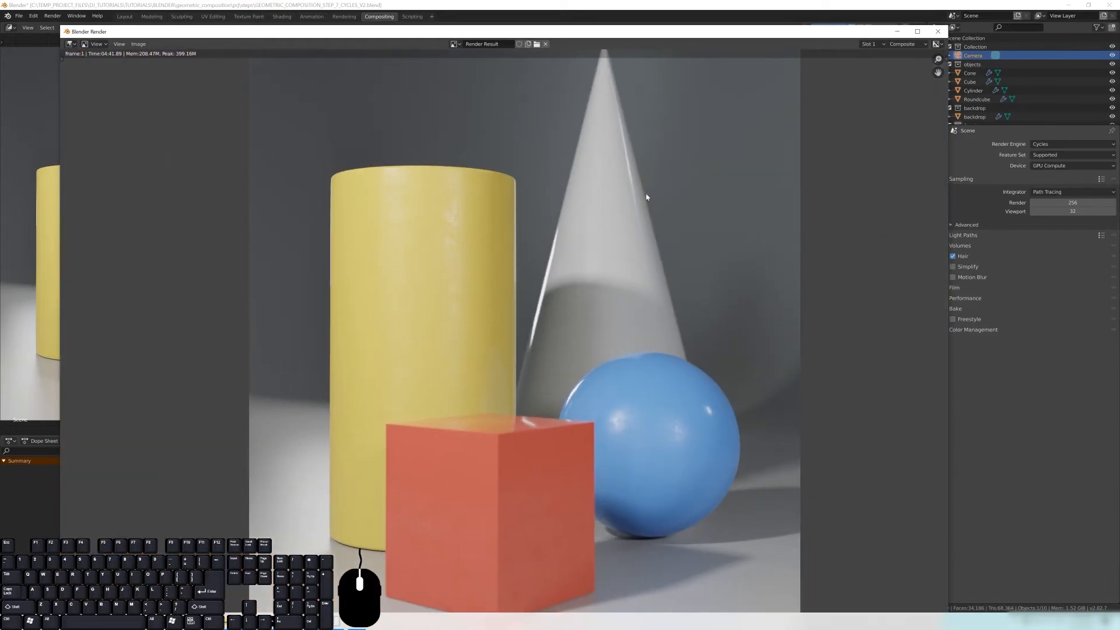
scroll(527, 361, "up", 5)
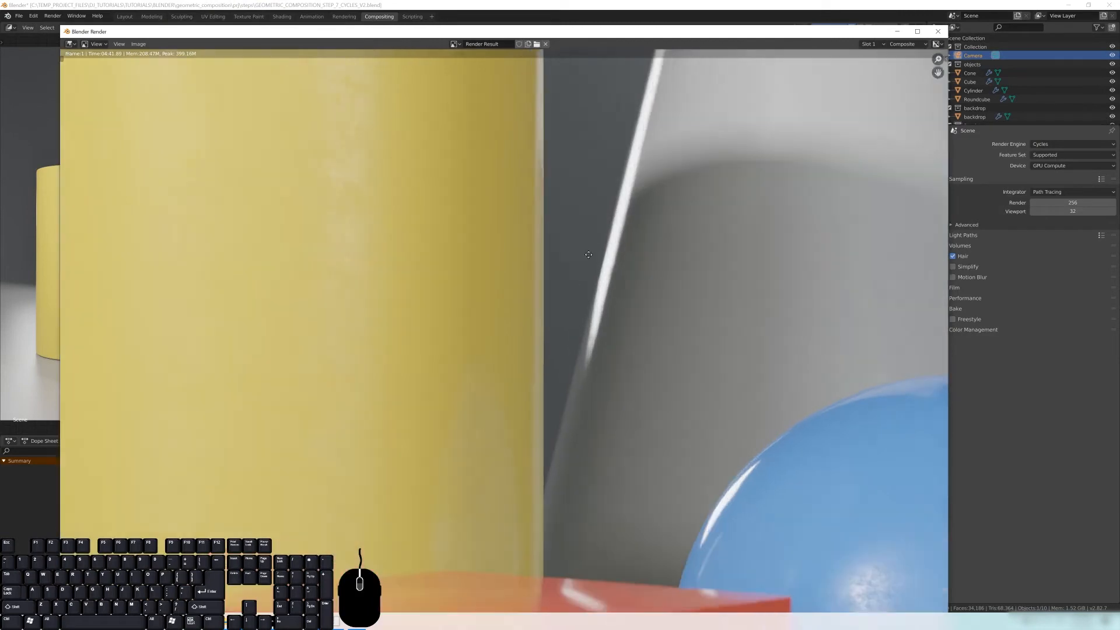
scroll(451, 393, "down", 4)
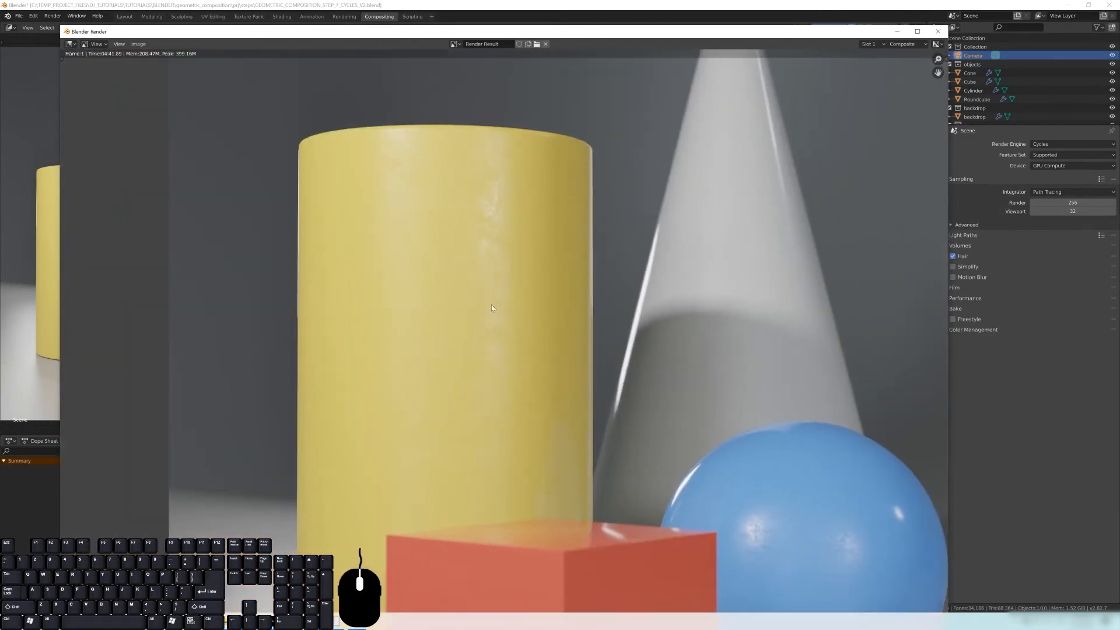
middle_click_drag(420, 380, 218, 339)
scroll(496, 343, "up", 5)
middle_click_drag(437, 349, 479, 439)
scroll(516, 387, "down", 4)
middle_click_drag(520, 386, 534, 287)
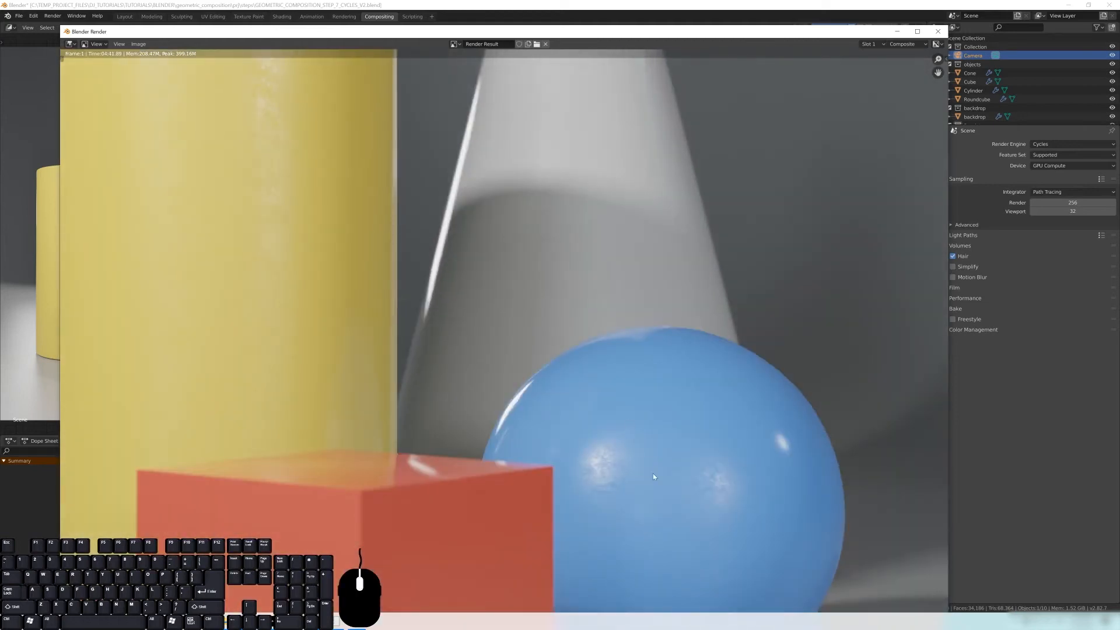
middle_click_drag(380, 483, 490, 340)
middle_click_drag(451, 419, 496, 342)
middle_click_drag(598, 135, 602, 135)
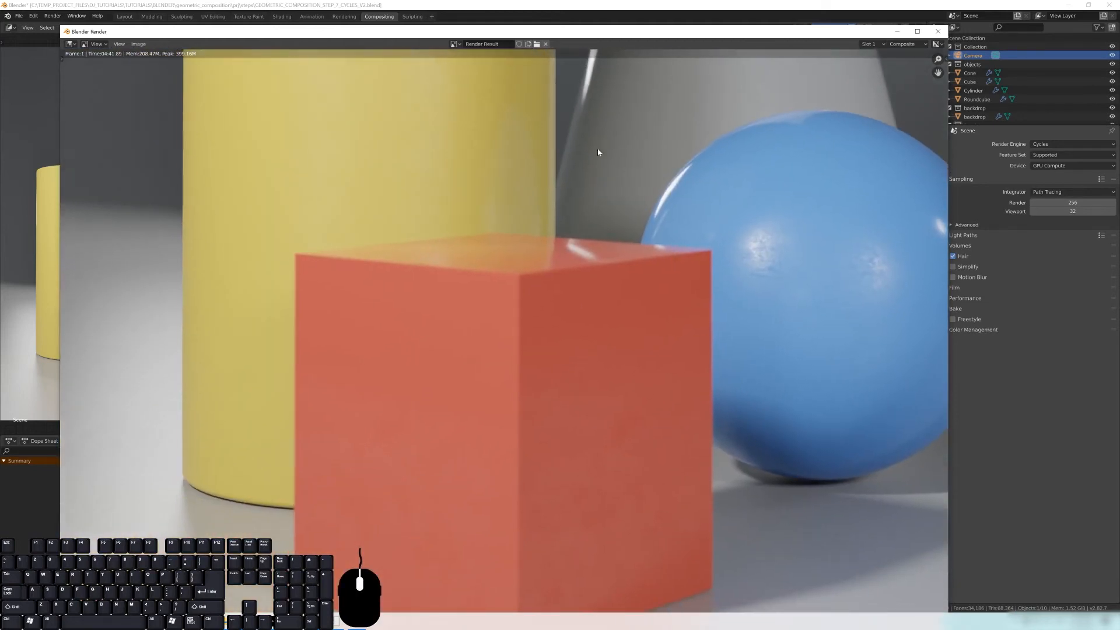
middle_click_drag(313, 480, 403, 336)
middle_click_drag(488, 219, 344, 437)
middle_click_drag(565, 61, 540, 139)
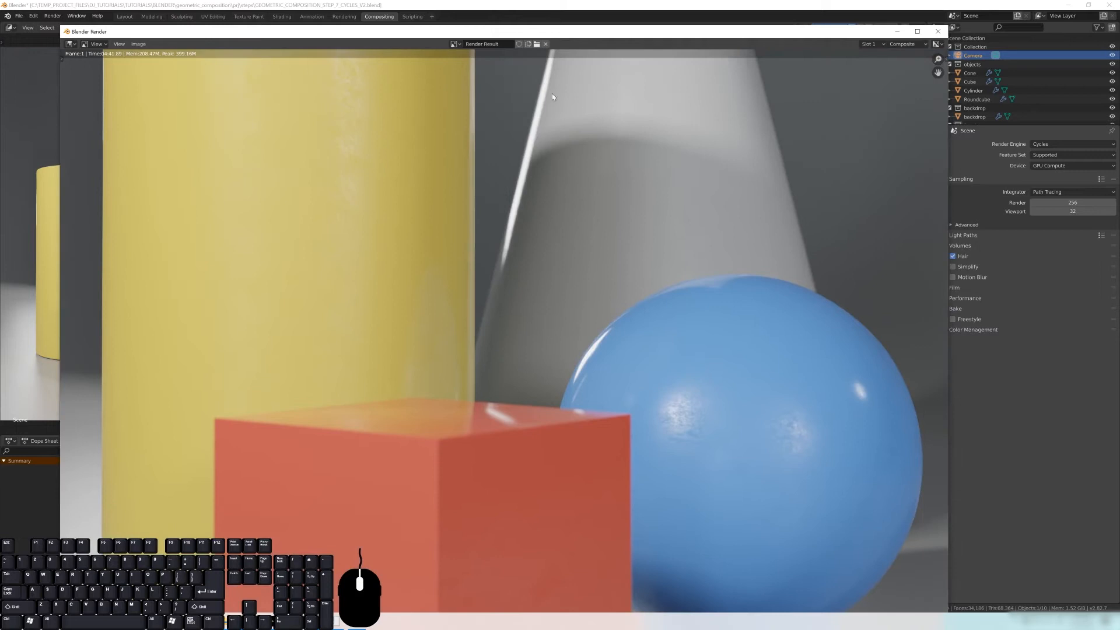
left_click_drag(451, 32, 1119, 96)
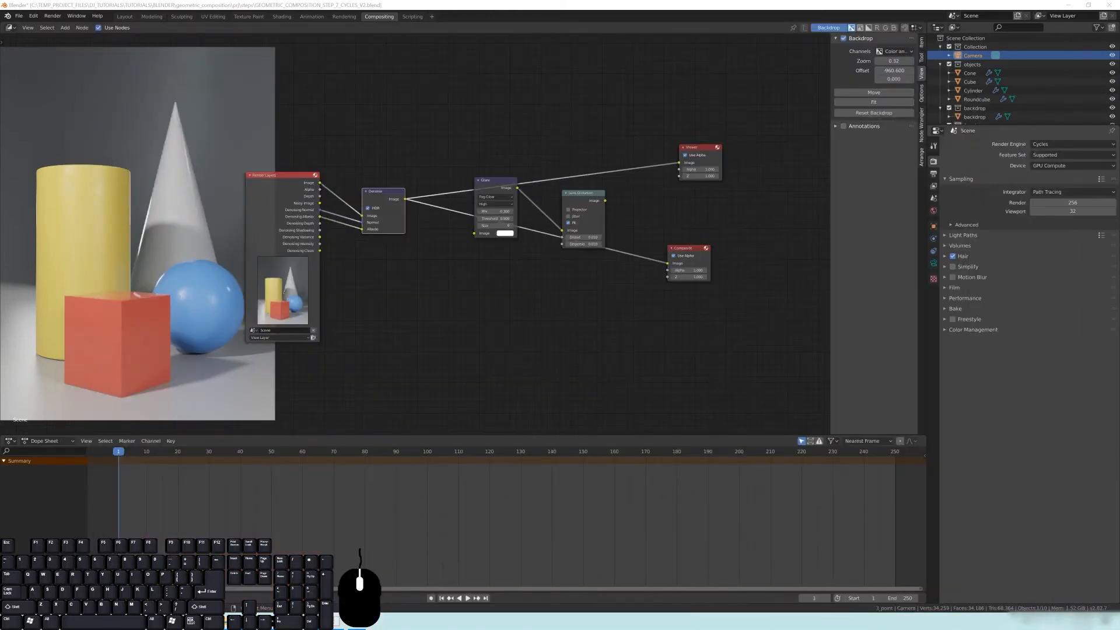
Step: Connect the Render Layers Image to the Glare node's input, and spread the Render Layers, Denoise and Glare nodes apart
scroll(525, 257, "up", 1)
left_click_drag(303, 174, 484, 233)
left_click_drag(258, 171, 317, 133)
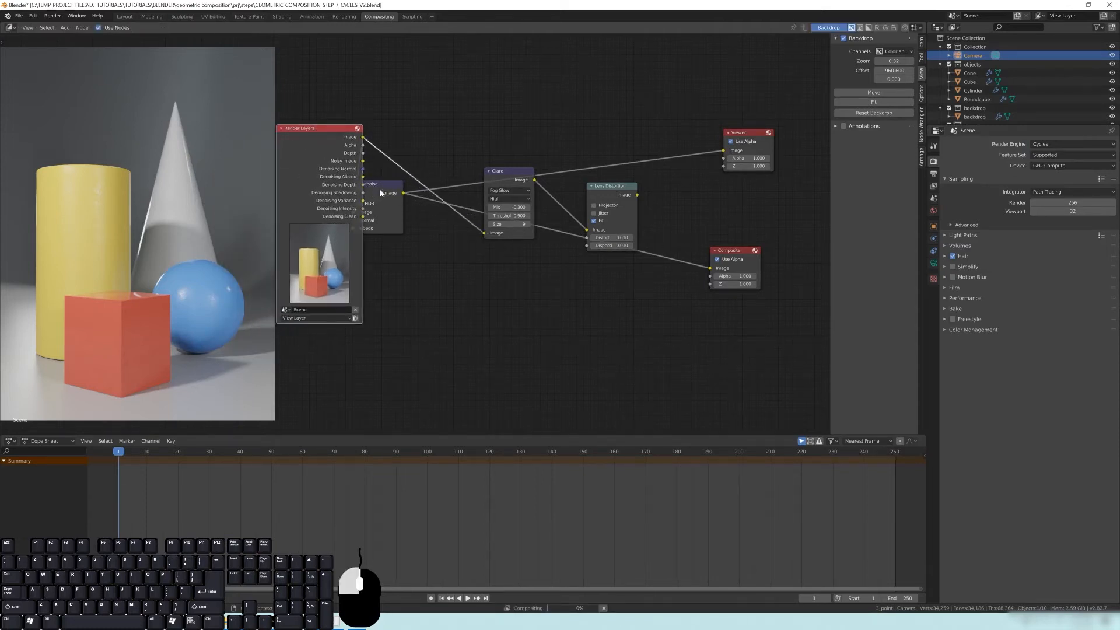
left_click_drag(381, 193, 449, 262)
left_click_drag(509, 197, 454, 118)
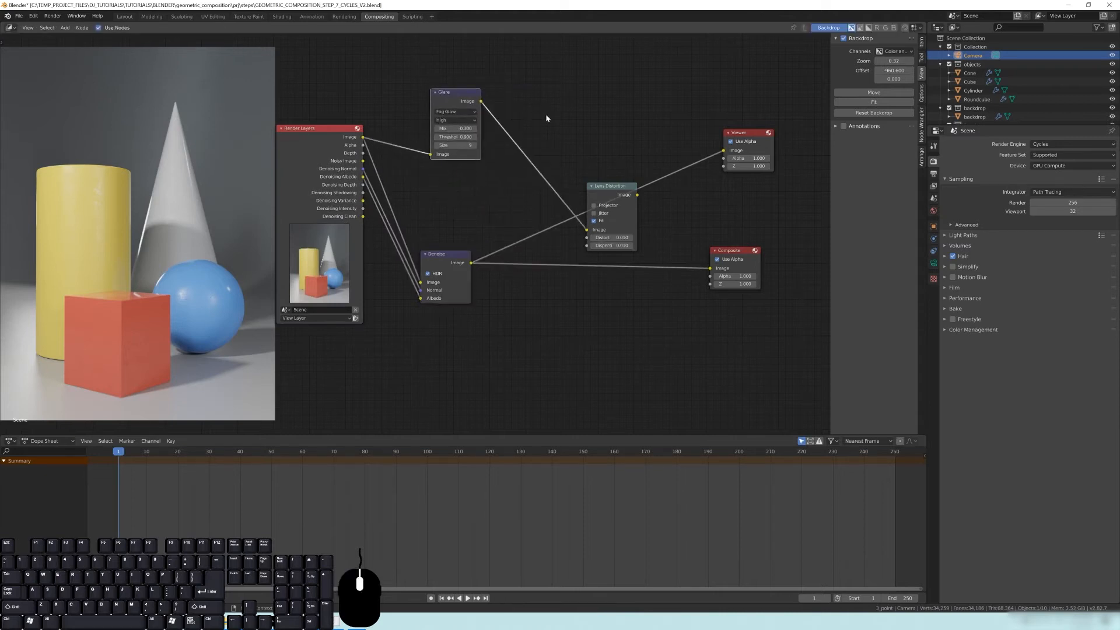
Step: Place Lens Distortion beside Glare and connect its Image output to both the Viewer and Composite nodes
scroll(547, 119, "up", 1)
middle_click_drag(546, 118, 515, 150)
left_click_drag(580, 229, 706, 184)
left_click_drag(513, 131, 699, 311)
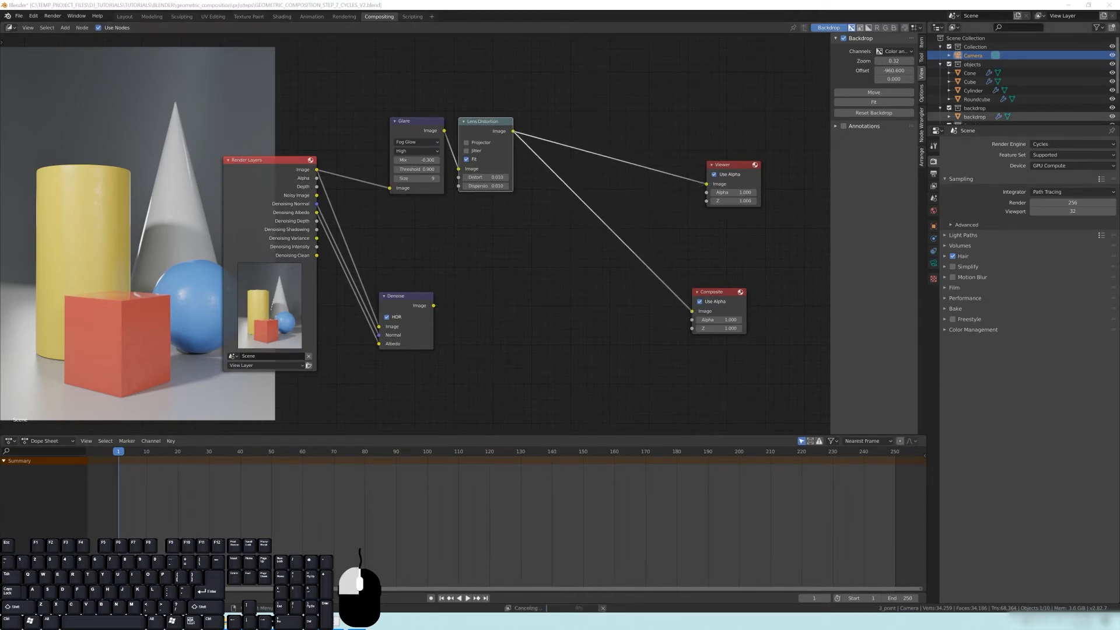
Step: Open the render result and examine the image with glare and lens distortion applied without the Denoise node
key("F11")
scroll(501, 347, "down", 5)
scroll(502, 344, "up", 1)
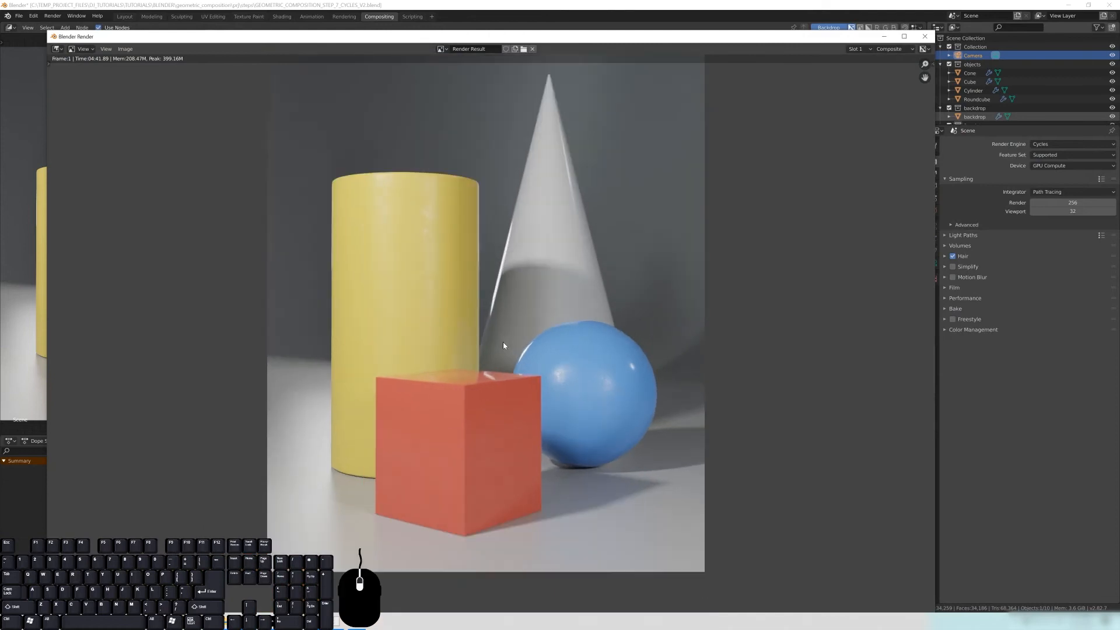
scroll(497, 341, "down", 1)
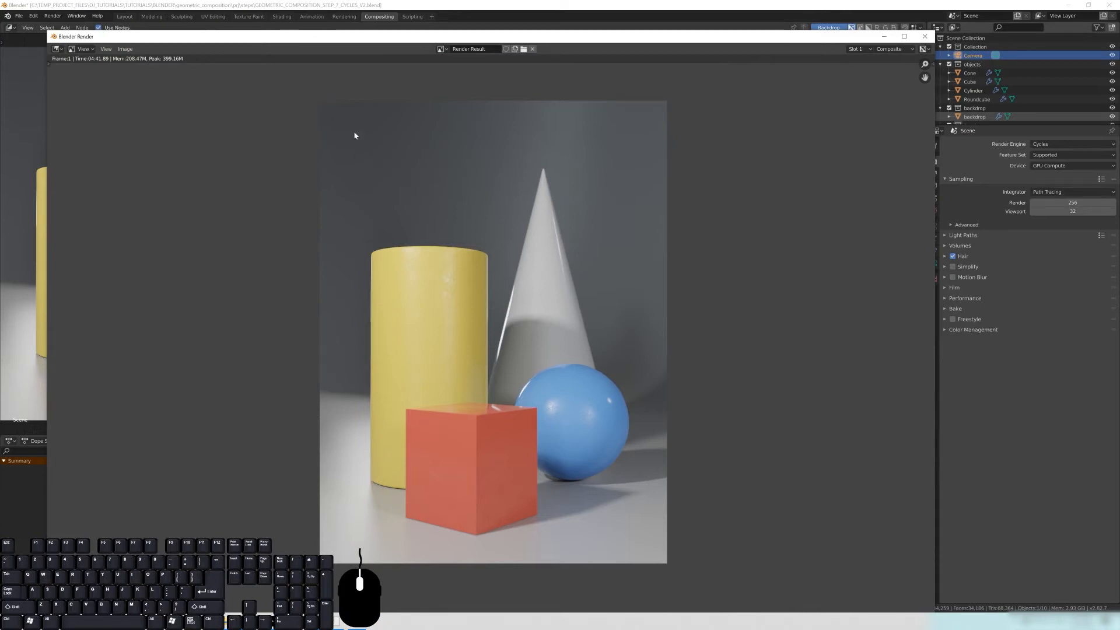
left_click_drag(356, 44, 925, 44)
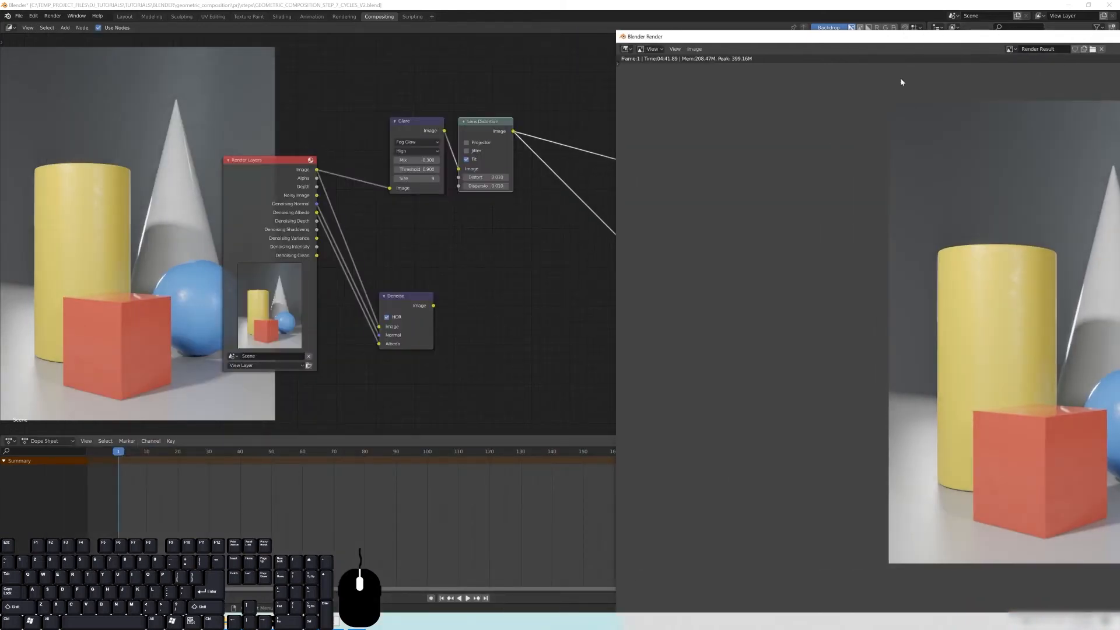
left_click_drag(903, 36, 381, 16)
scroll(581, 349, "up", 2)
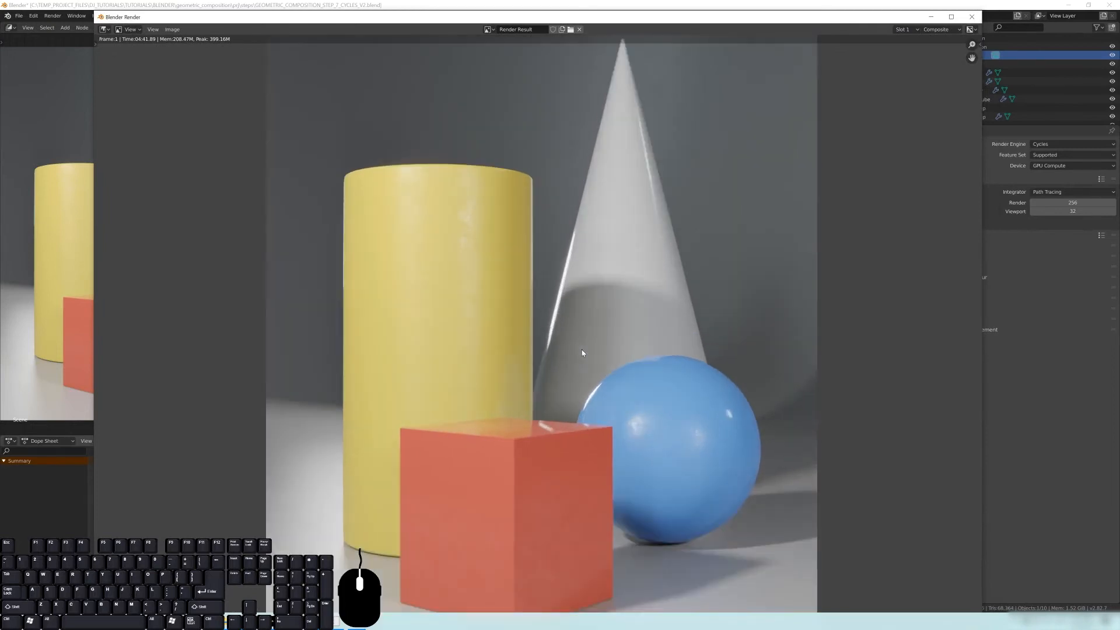
scroll(581, 348, "up", 1)
mouse_move(597, 219)
middle_mouse_down()
mouse_move(601, 412)
mouse_move(535, 204)
middle_mouse_up()
scroll(601, 411, "up", 5)
middle_click_drag(492, 356, 533, 221)
scroll(458, 352, "down", 4)
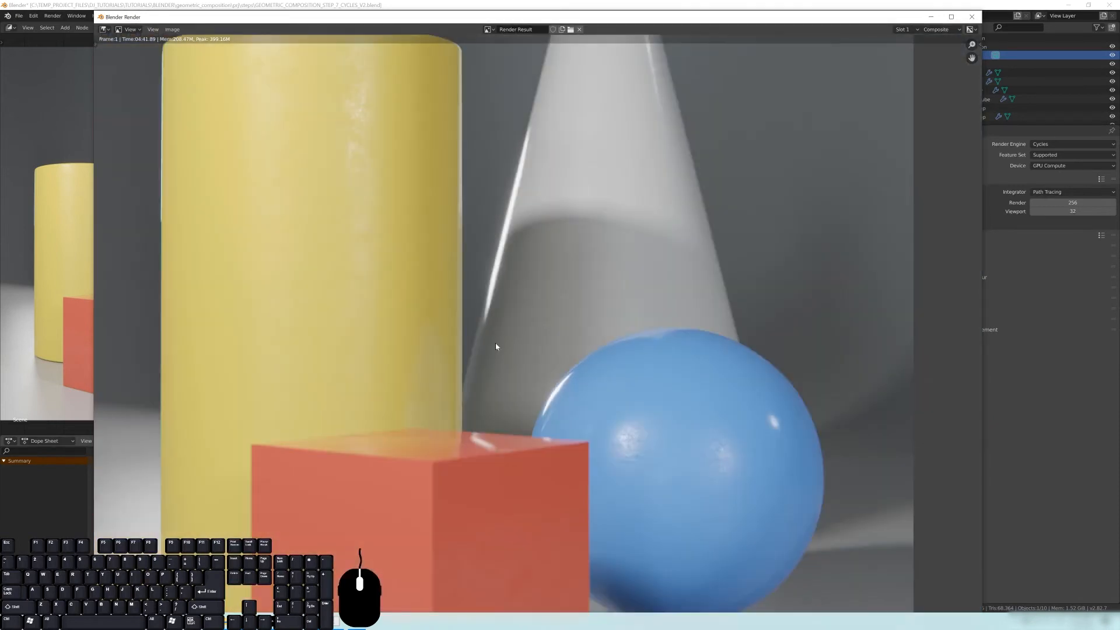
middle_click_drag(530, 357, 539, 409)
scroll(538, 310, "down", 2)
middle_click_drag(541, 300, 557, 343)
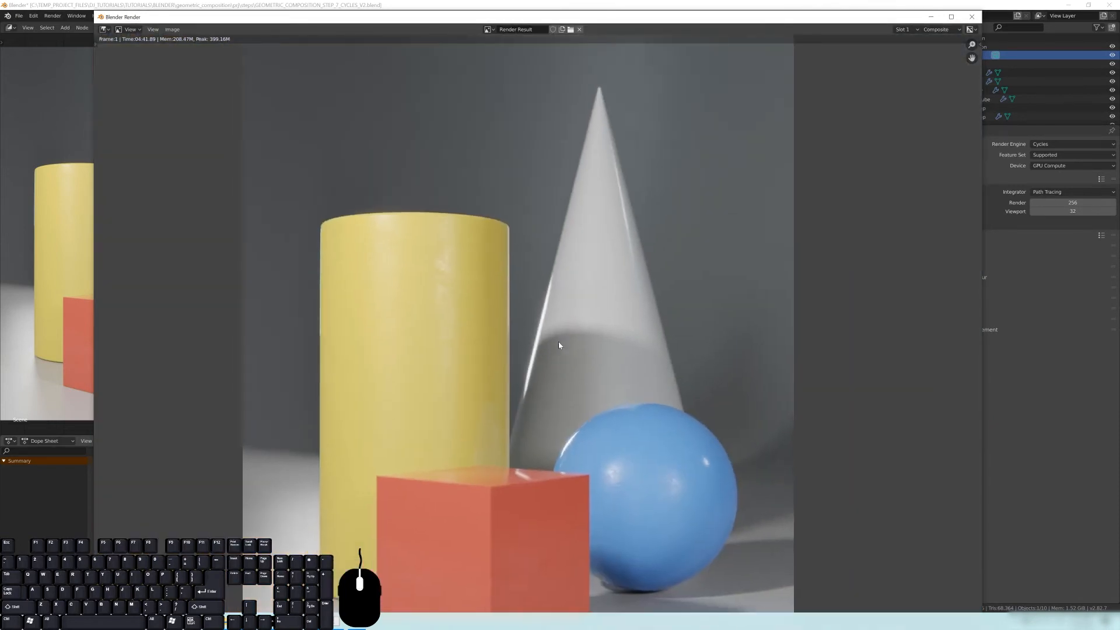
Step: Examine the whole undenoised render result and the detail on the cone, sphere and cube
scroll(549, 355, "down", 2)
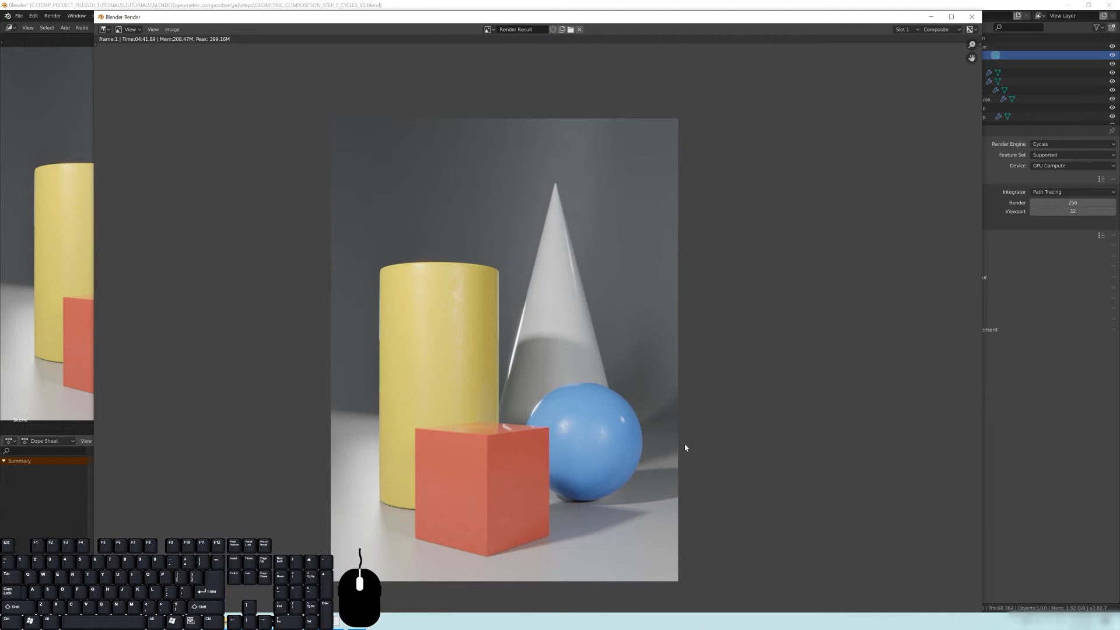
scroll(579, 439, "down", 2)
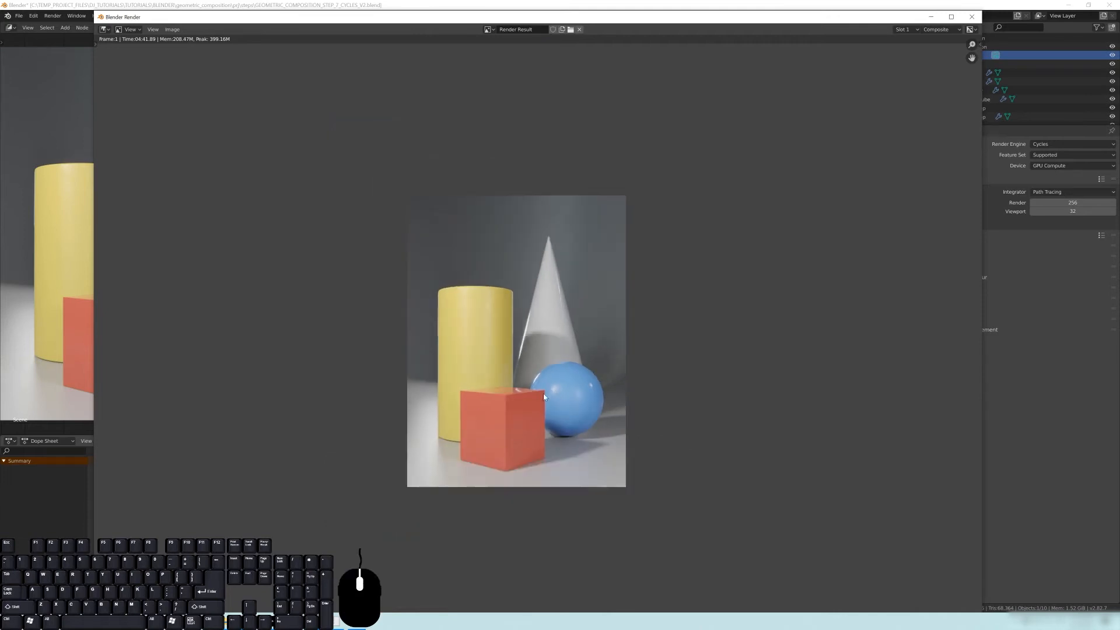
scroll(564, 446, "up", 3)
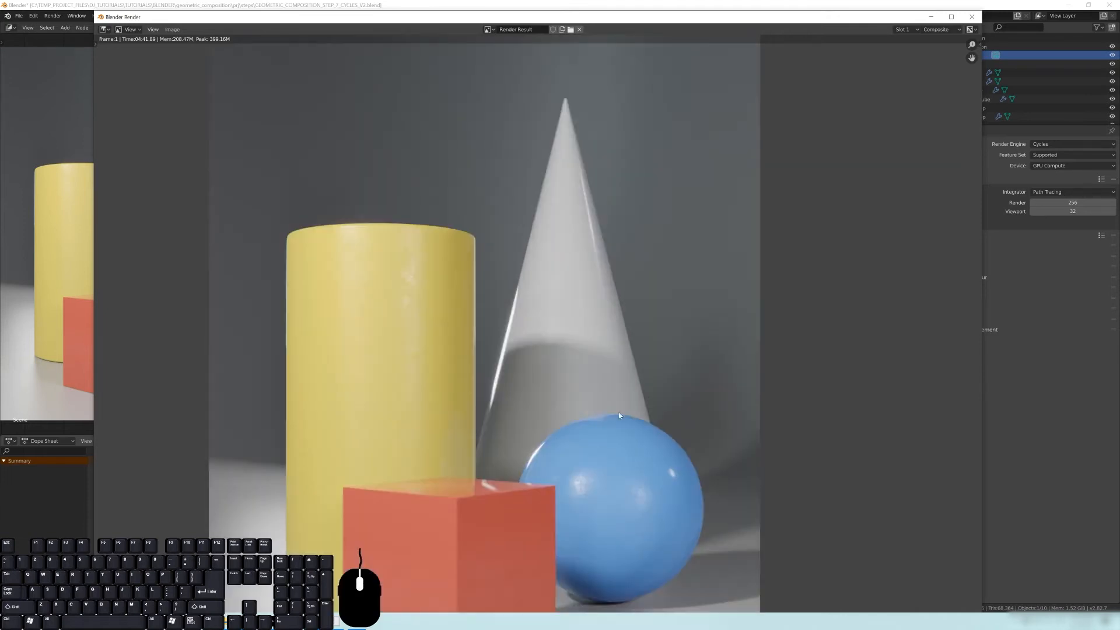
scroll(393, 245, "down", 3)
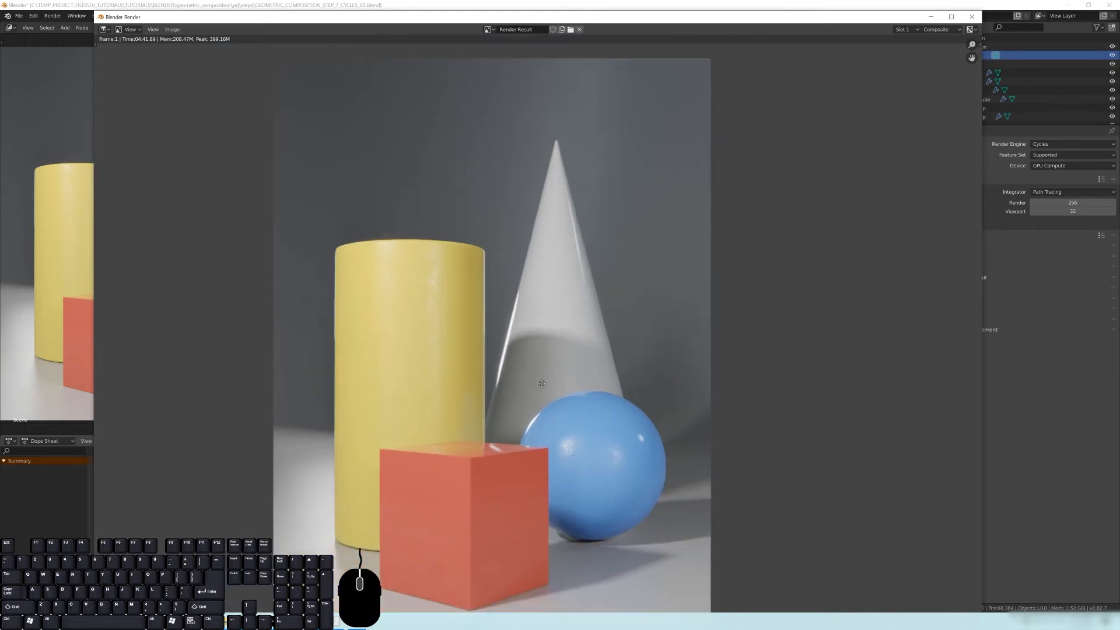
middle_click_drag(455, 301, 457, 331)
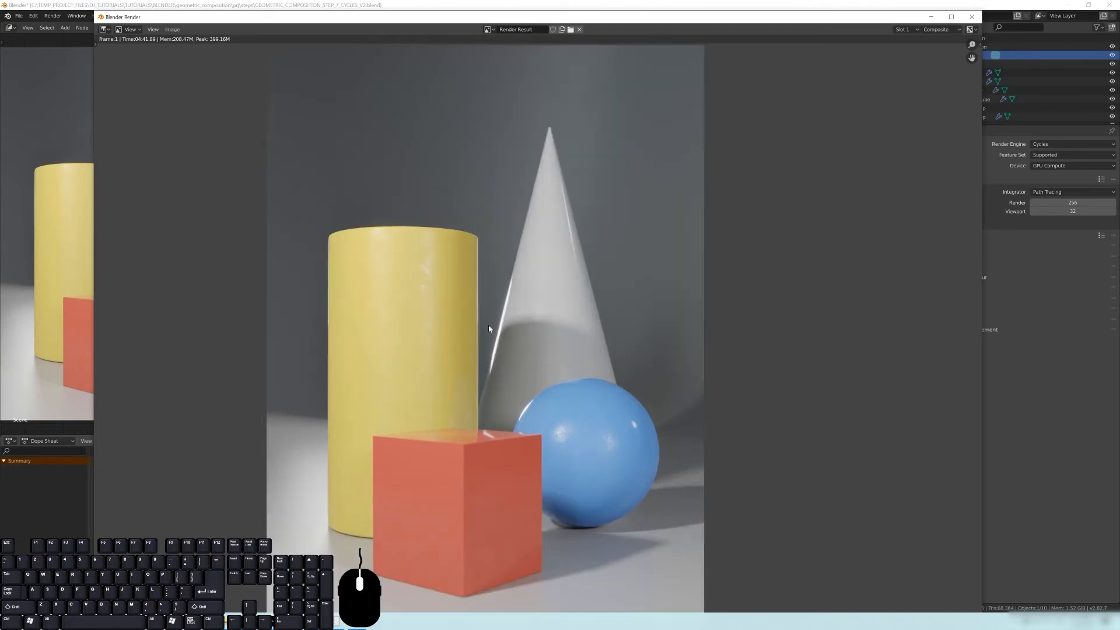
Step: Start saving the render result as a PNG image and open the render folder as its destination
left_click(172, 30)
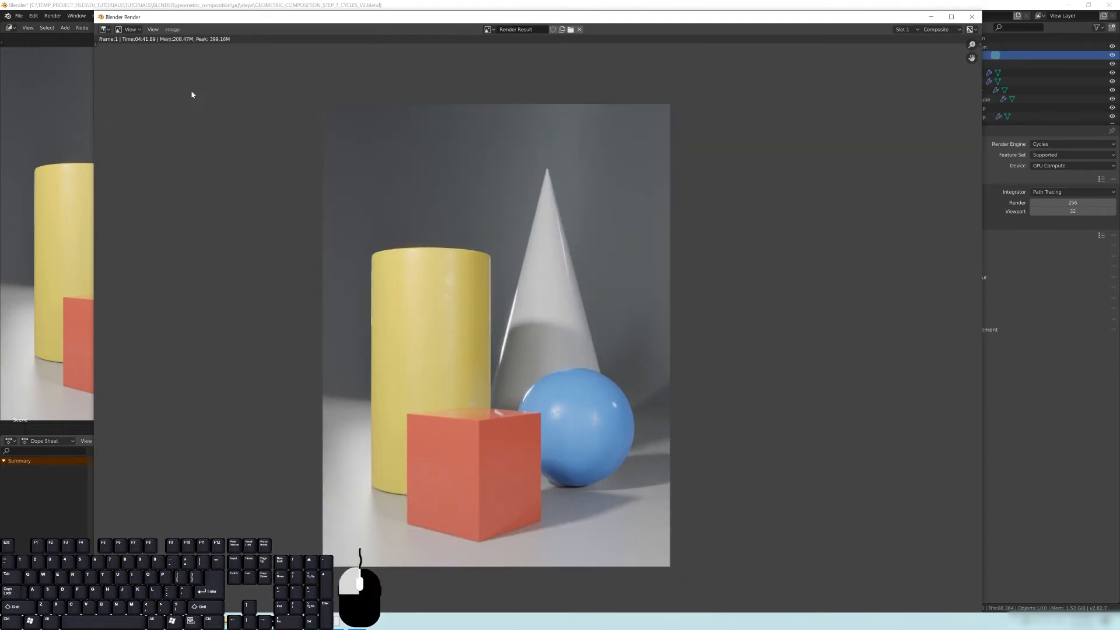
left_click(178, 93)
left_click(344, 51)
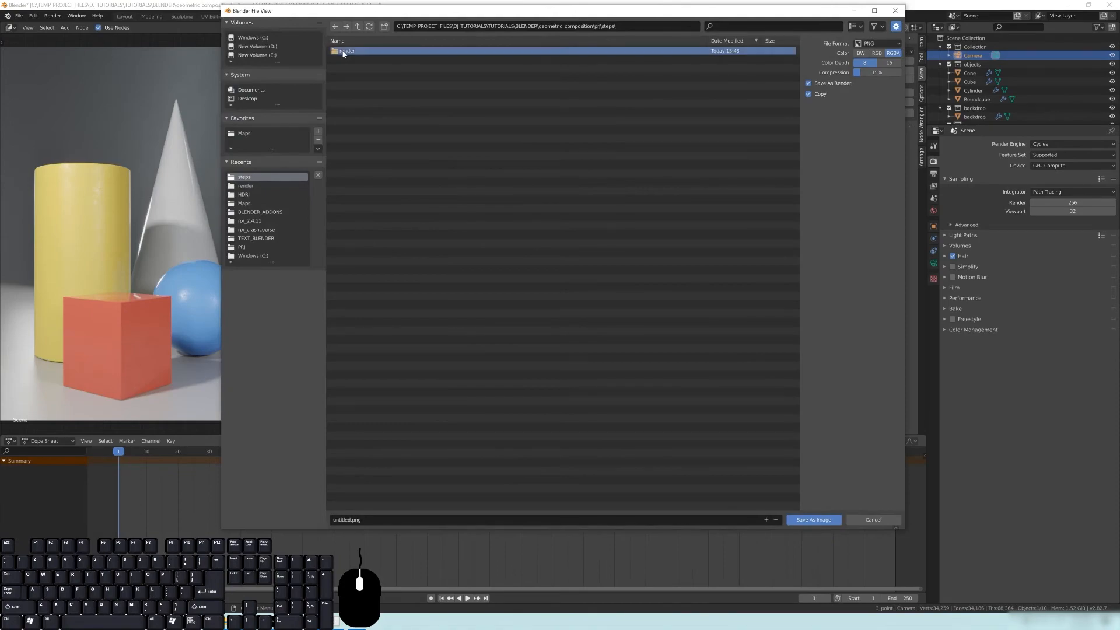
double_click(344, 51)
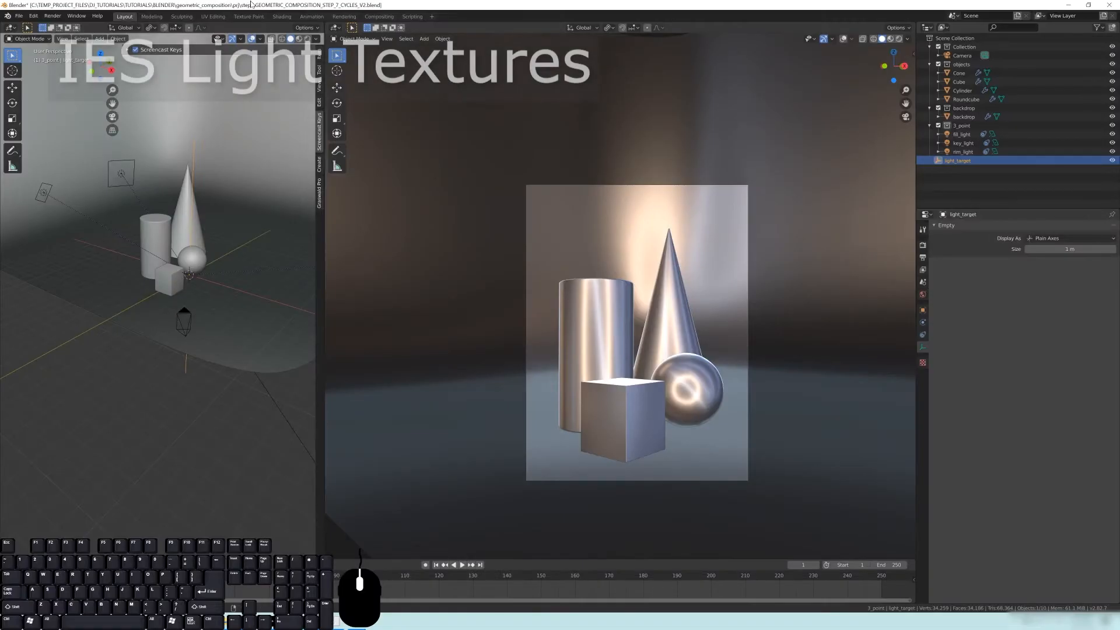
Step: Widen the perspective viewport and examine the placement of the three area lights around the geometric objects
middle_click_drag(188, 278, 177, 284, "shift")
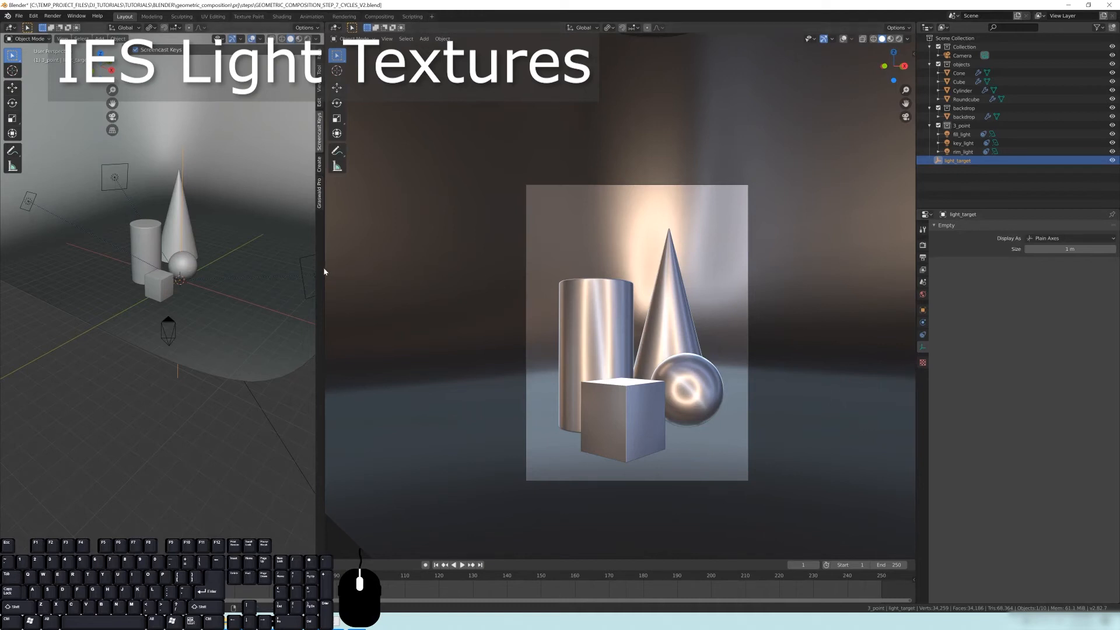
left_click_drag(325, 272, 517, 270)
middle_click_drag(335, 306, 373, 295)
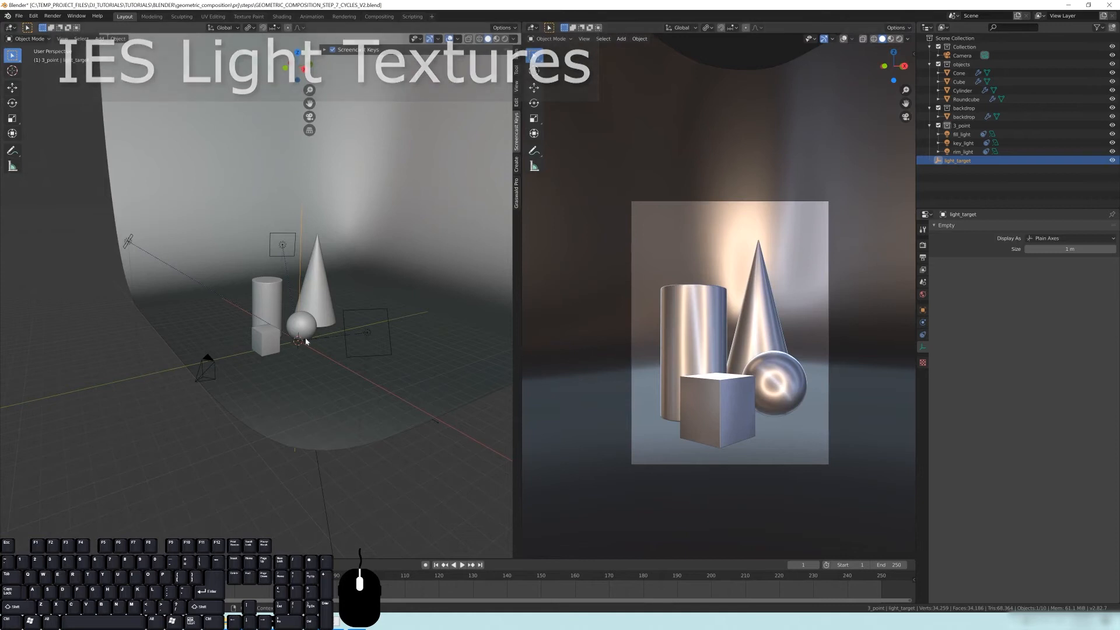
middle_click_drag(405, 345, 247, 320)
scroll(282, 314, "up", 2)
scroll(274, 306, "down", 2)
scroll(265, 303, "up", 2)
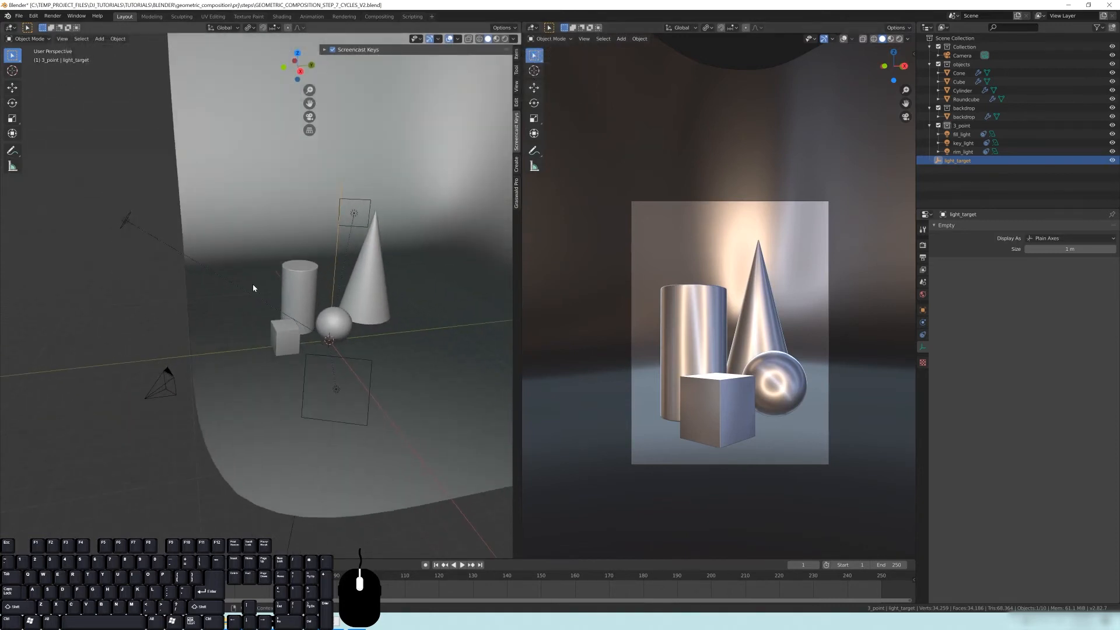
middle_click_drag(185, 281, 131, 251)
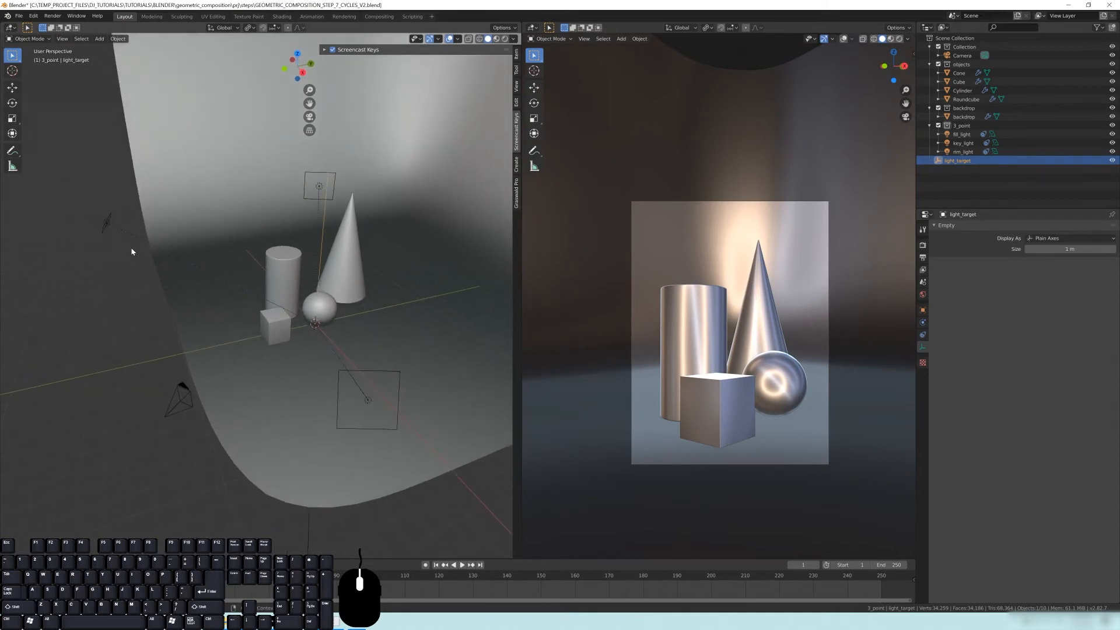
middle_click_drag(301, 312, 295, 343)
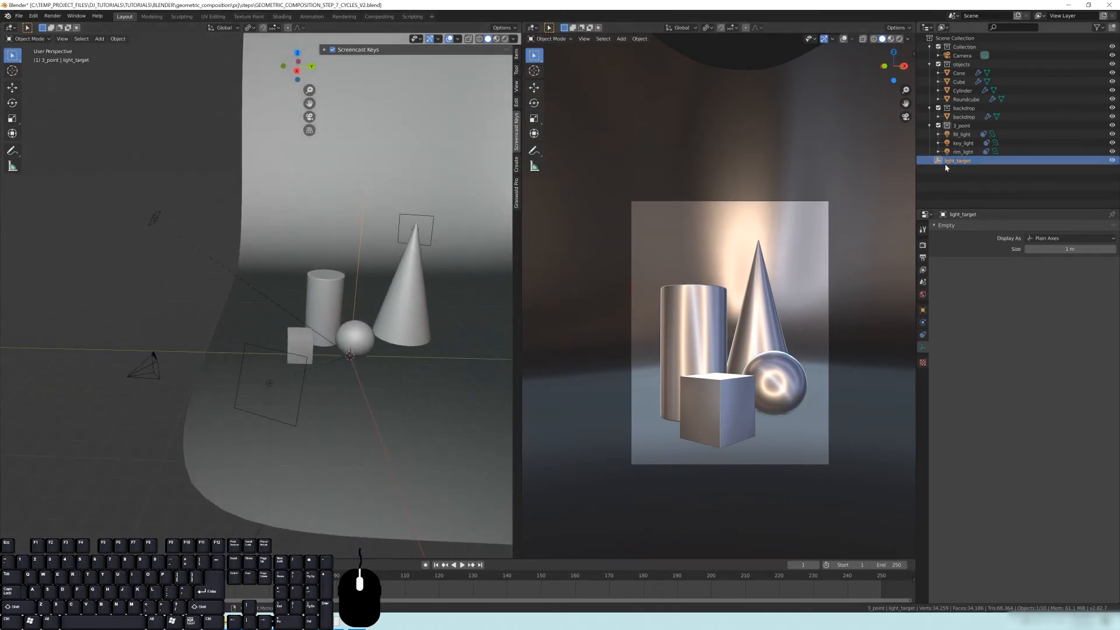
Step: Move the light_target empty into the collection that holds the camera and collapse that collection
left_click_drag(953, 163, 975, 52)
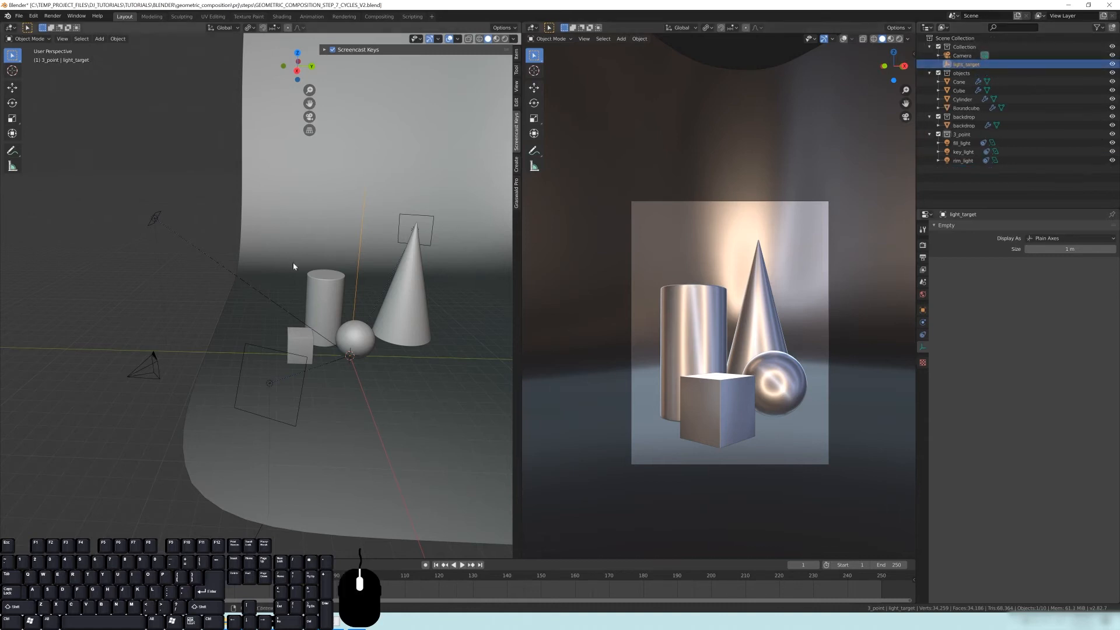
left_click(930, 47)
Step: Duplicate the key, fill and rim lights together, keeping the copies at the positions of the originals
middle_click_drag(258, 281, 180, 275)
left_click(150, 231)
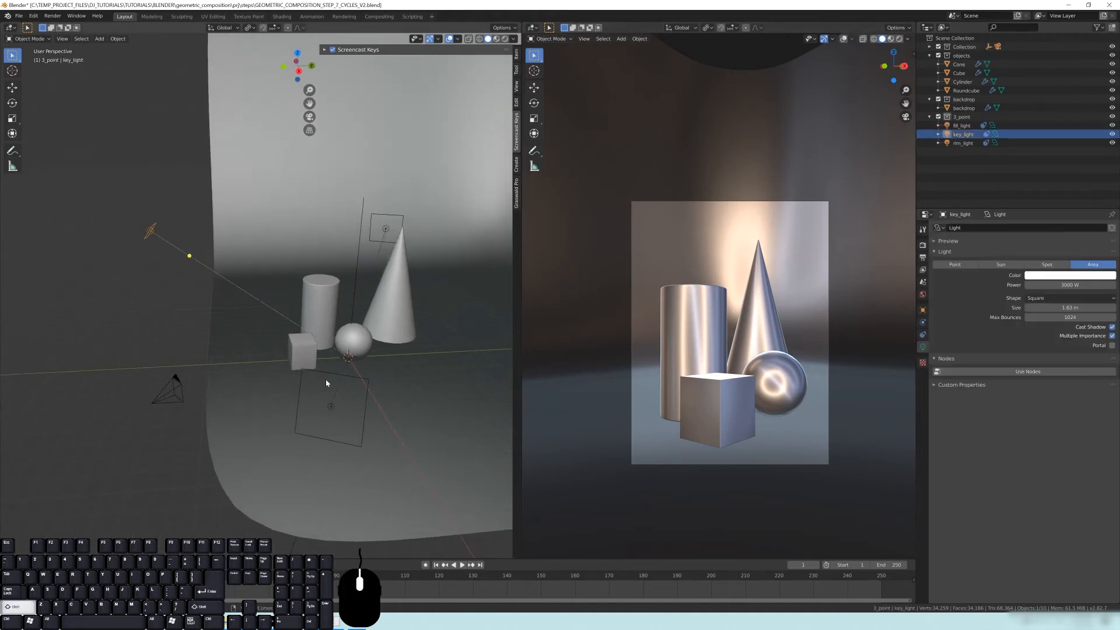
left_click(333, 408, "shift")
left_click(391, 232, "shift")
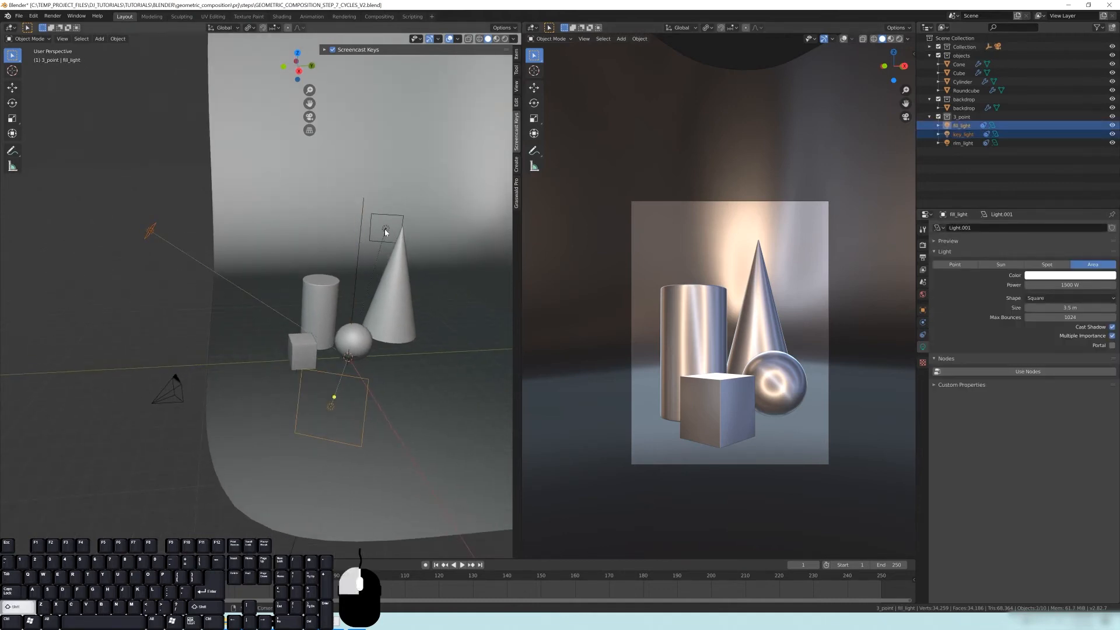
key("shift+d")
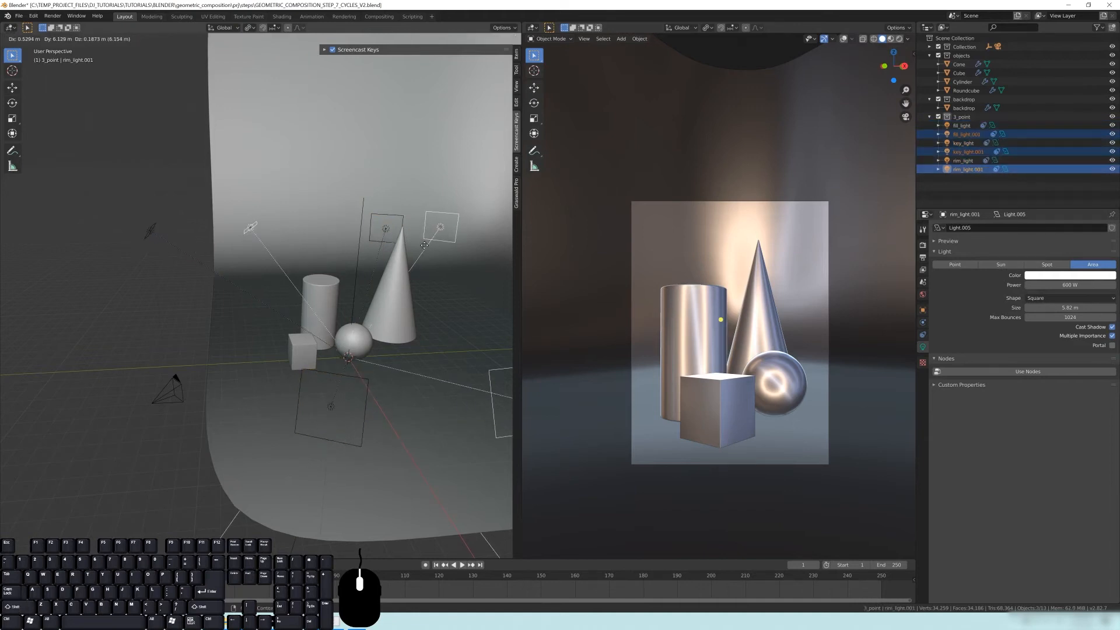
right_click(424, 245)
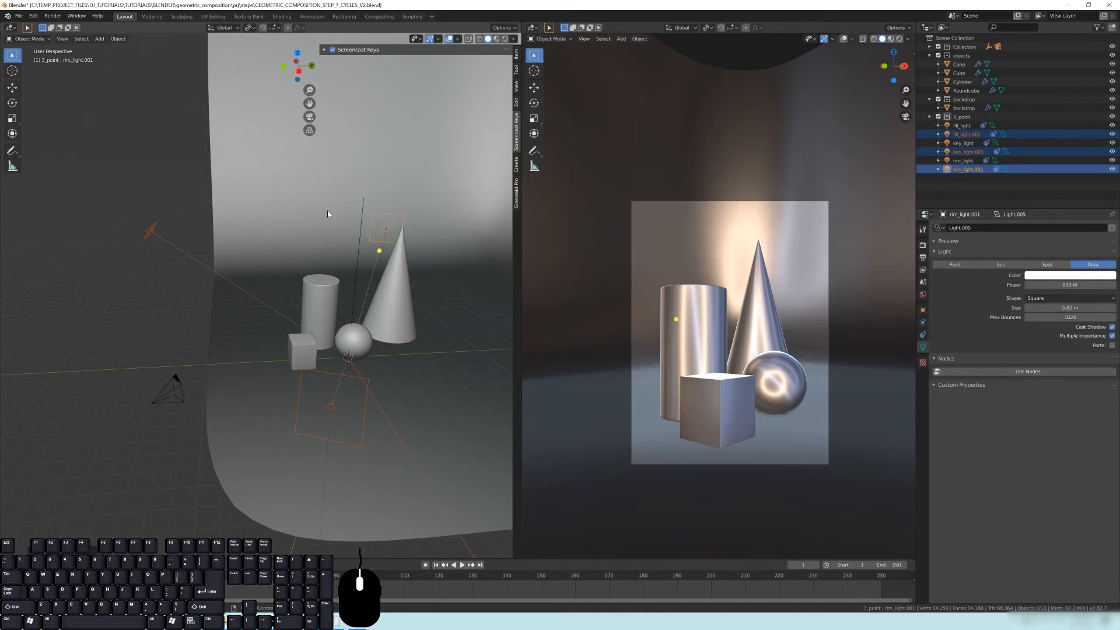
Step: Move the duplicated lights to a new collection named ies_lights and exclude the 3_point collection from the view layer
key("m")
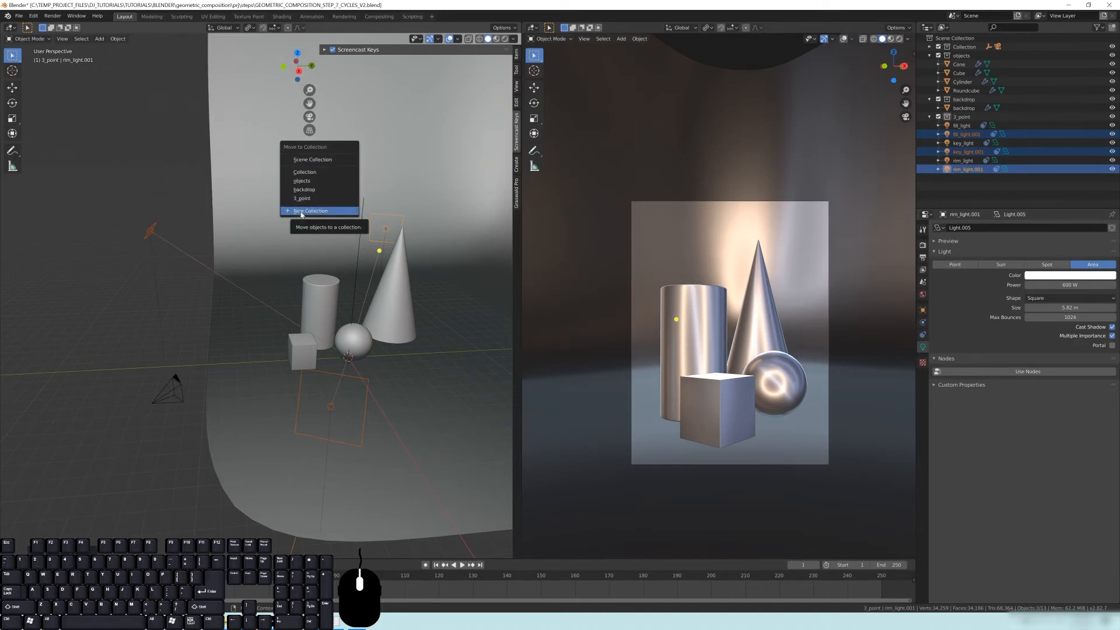
left_click(301, 213)
type("ies_lights")
left_click(302, 214)
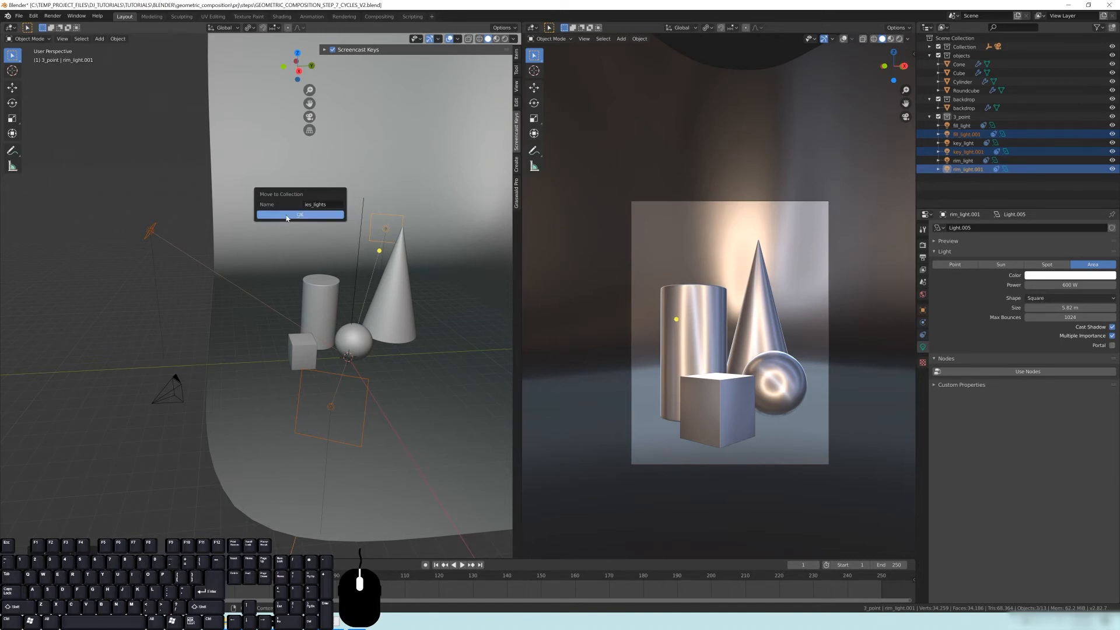
left_click(286, 216)
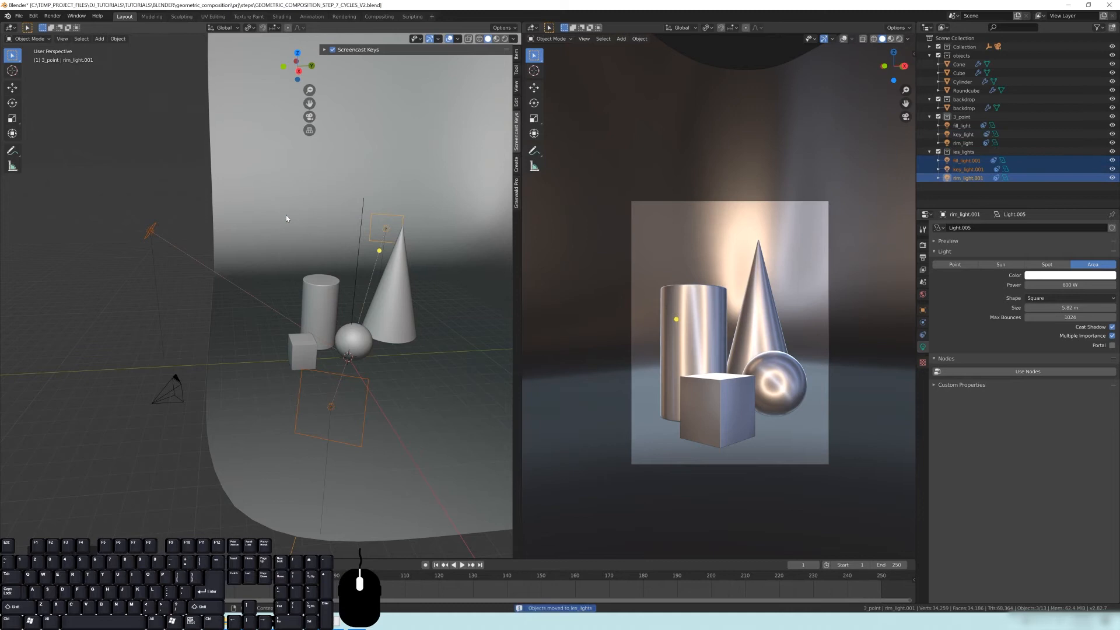
left_click(939, 117)
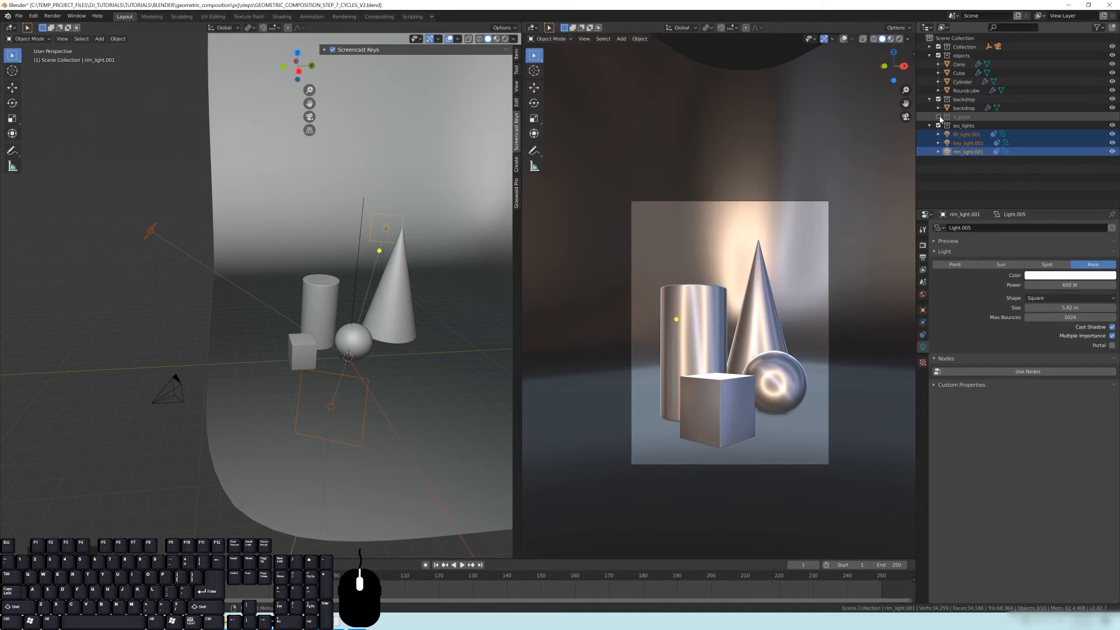
Step: Rename the duplicated fill light to fill_light_ies
left_click(966, 135)
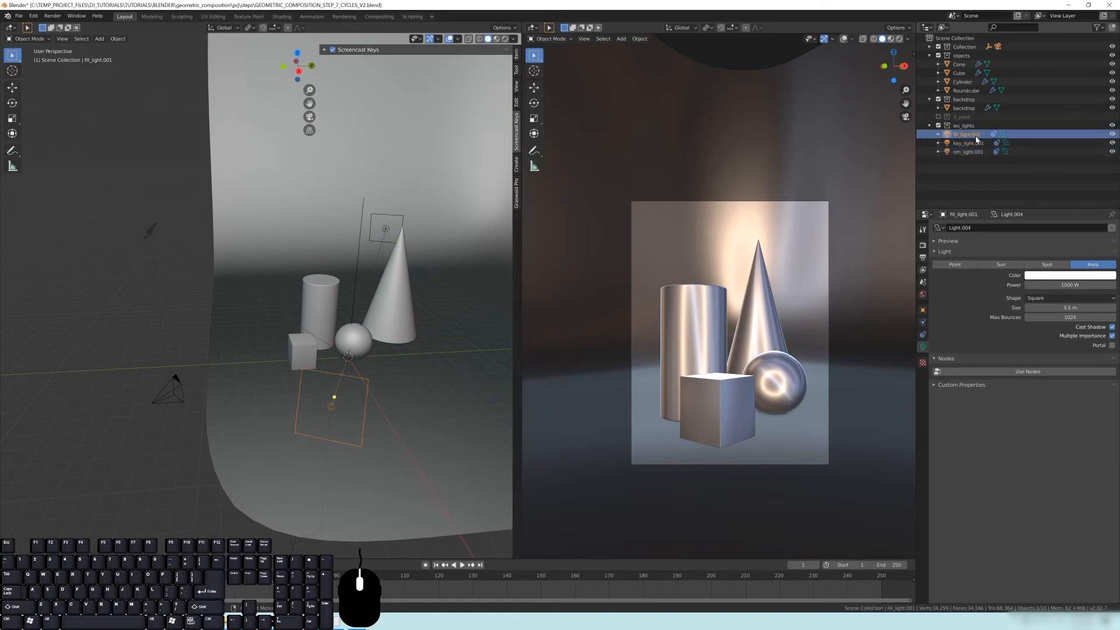
double_click(966, 135)
left_click_drag(981, 134, 970, 134)
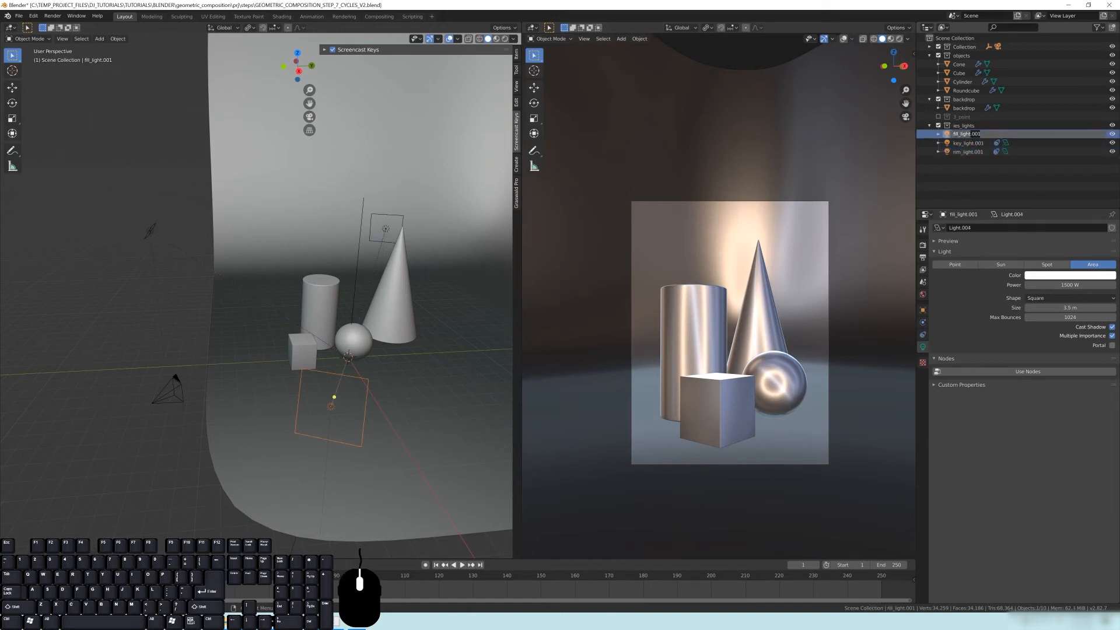
type("_ies")
key("Return")
Step: Rename the duplicated key light to key_light_ies
left_click(969, 142)
double_click(968, 143)
key("BackSpace")
key("BackSpace")
key("BackSpace")
key("BackSpace")
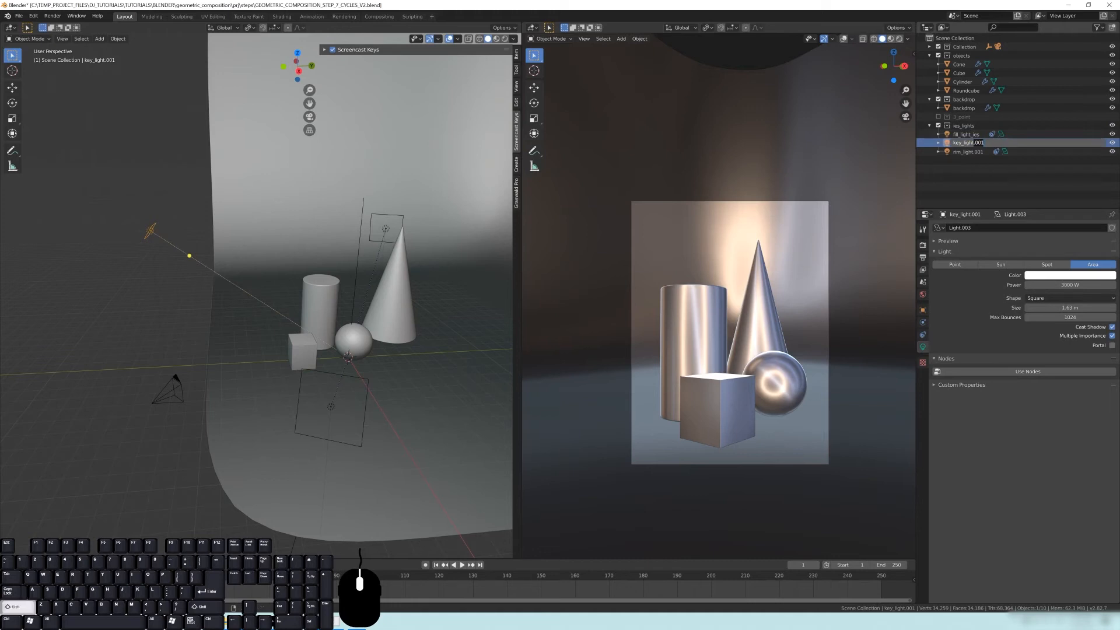
type("_ies")
key("Return")
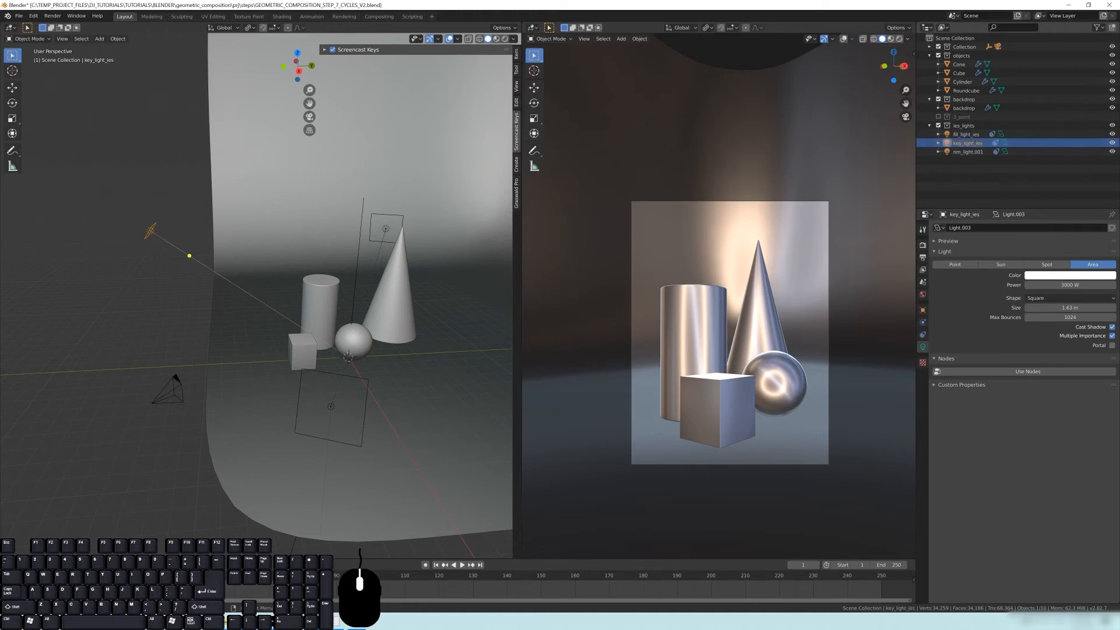
Step: Rename the duplicated rim light to rim_light_ies
left_click(969, 151)
double_click(968, 152)
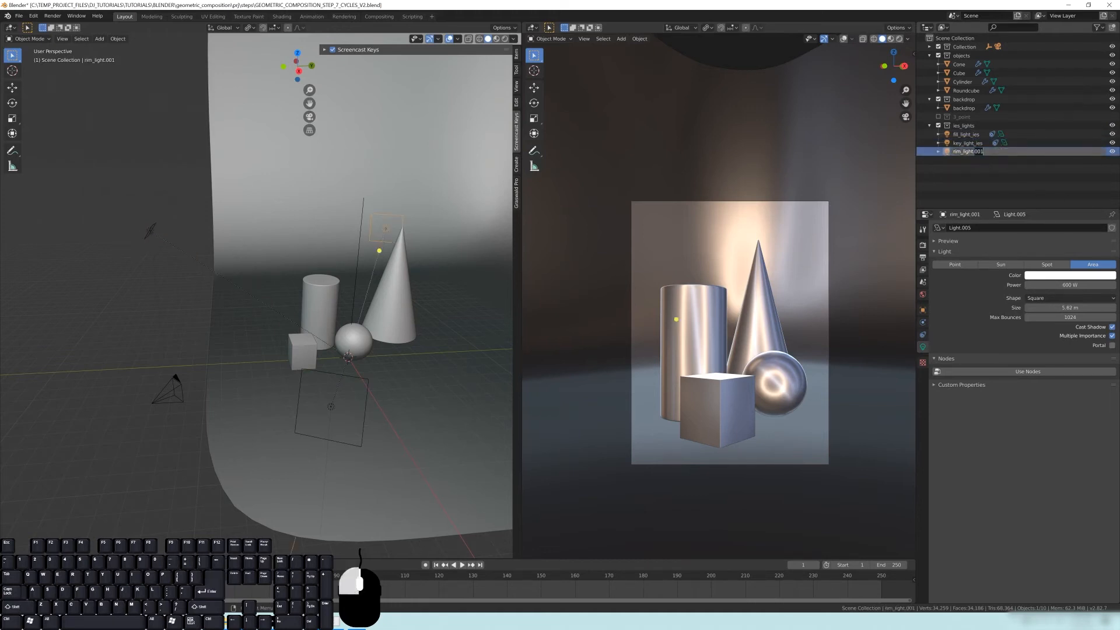
key("BackSpace")
key("BackSpace")
key("BackSpace")
key("BackSpace")
type("_")
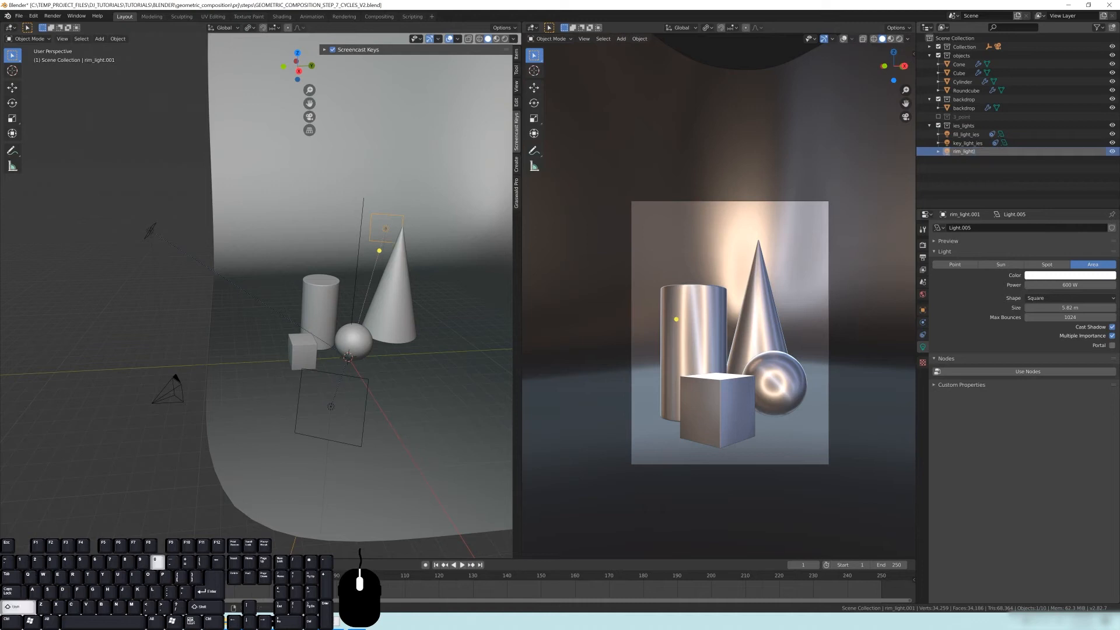
type("ies")
key("Return")
Step: Set the world background's HDRI strength to 0
mouse_move(295, 342)
middle_mouse_down("shift")
mouse_move(327, 344)
mouse_move(323, 335)
mouse_move(291, 361)
mouse_move(307, 340)
middle_mouse_up("shift")
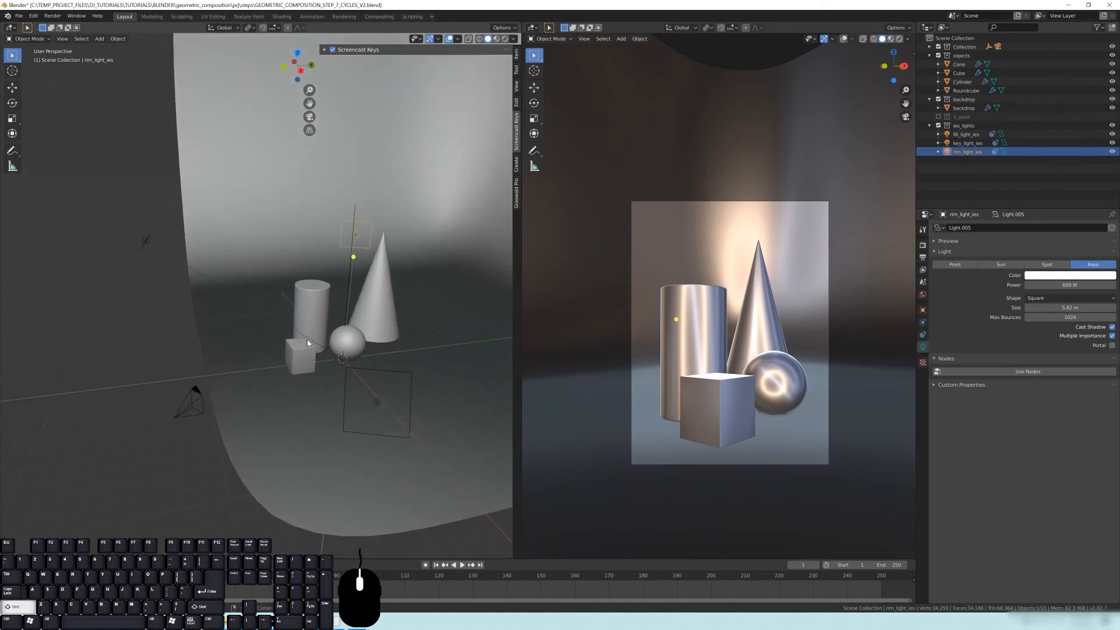
left_click(923, 296)
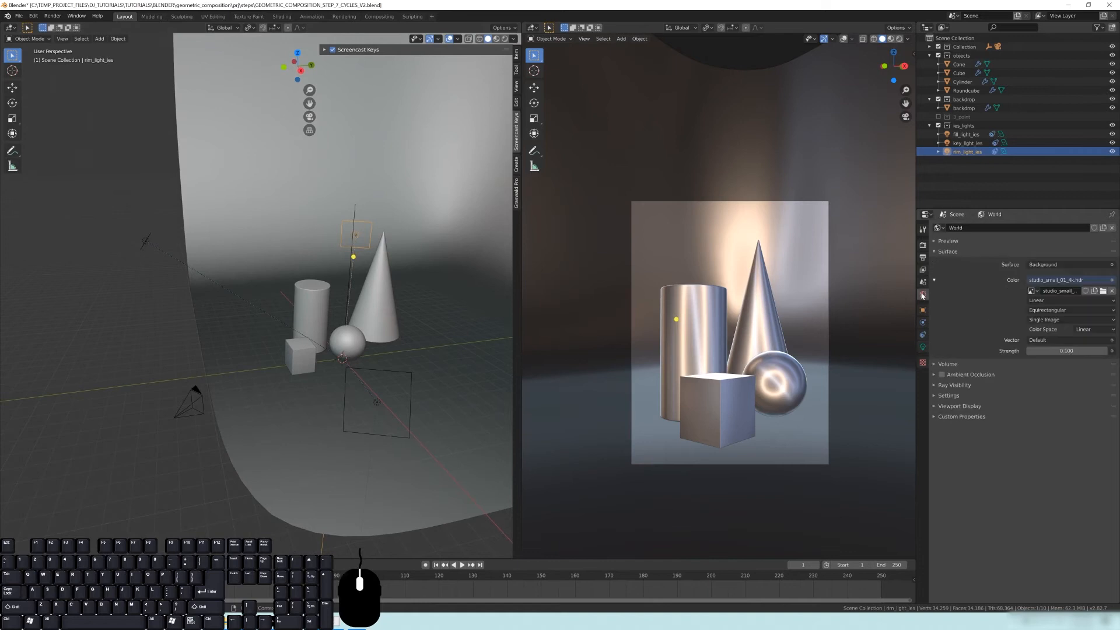
left_click(1066, 350)
type("0")
key("Return")
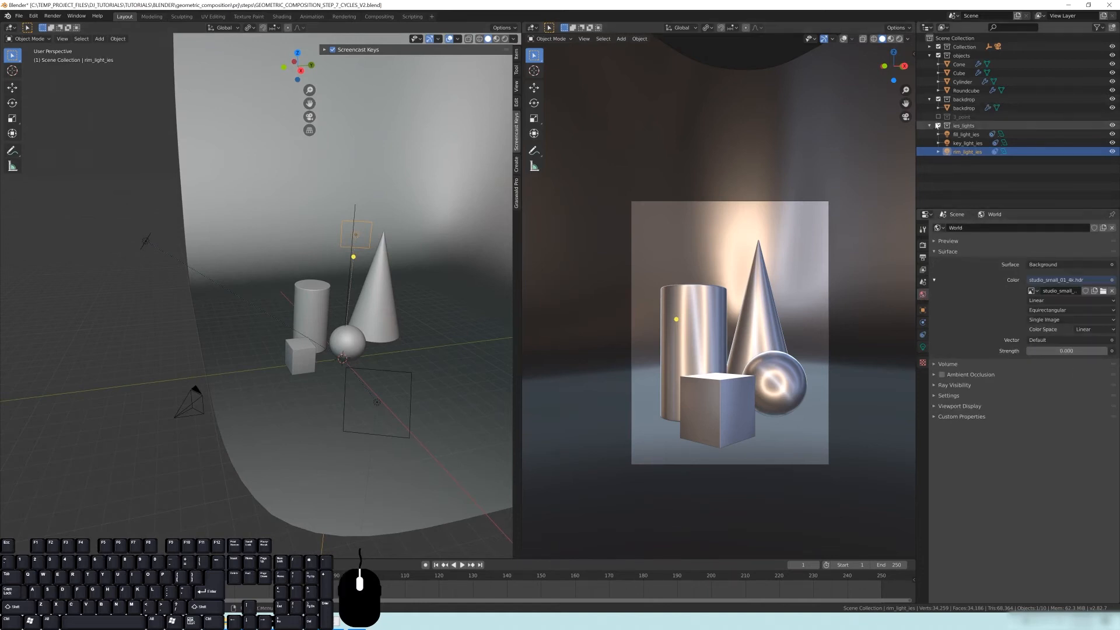
Step: Hide rim_light_ies and fill_light_ies in the viewport and select key_light_ies
left_click(1113, 152)
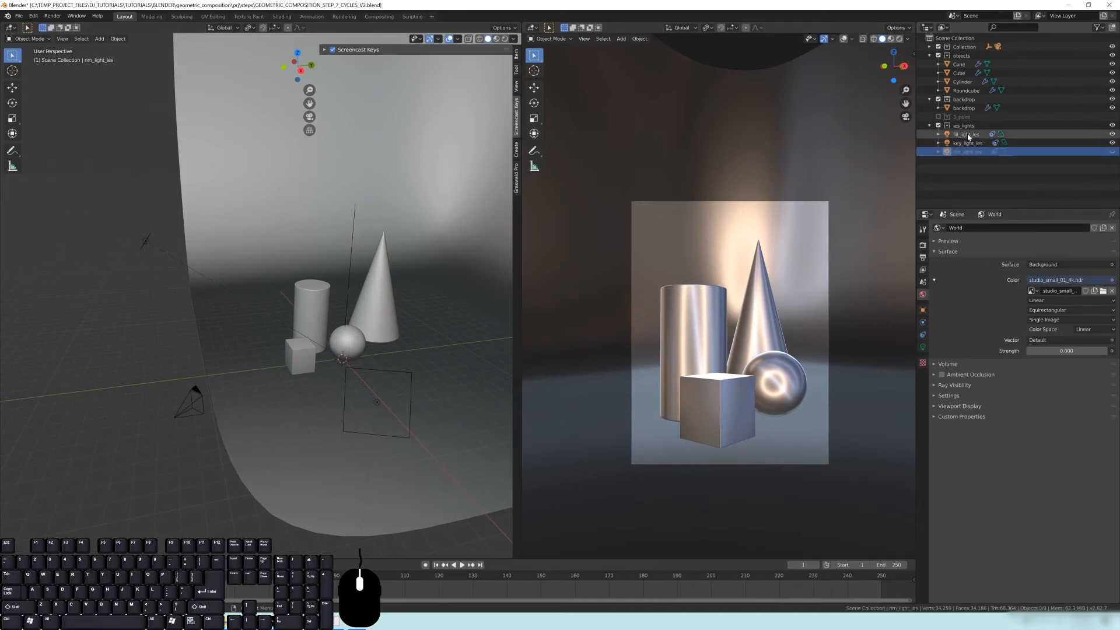
left_click(1112, 134)
left_click(967, 143)
middle_click_drag(303, 343, 310, 342, "shift")
middle_click_drag(328, 304, 320, 310)
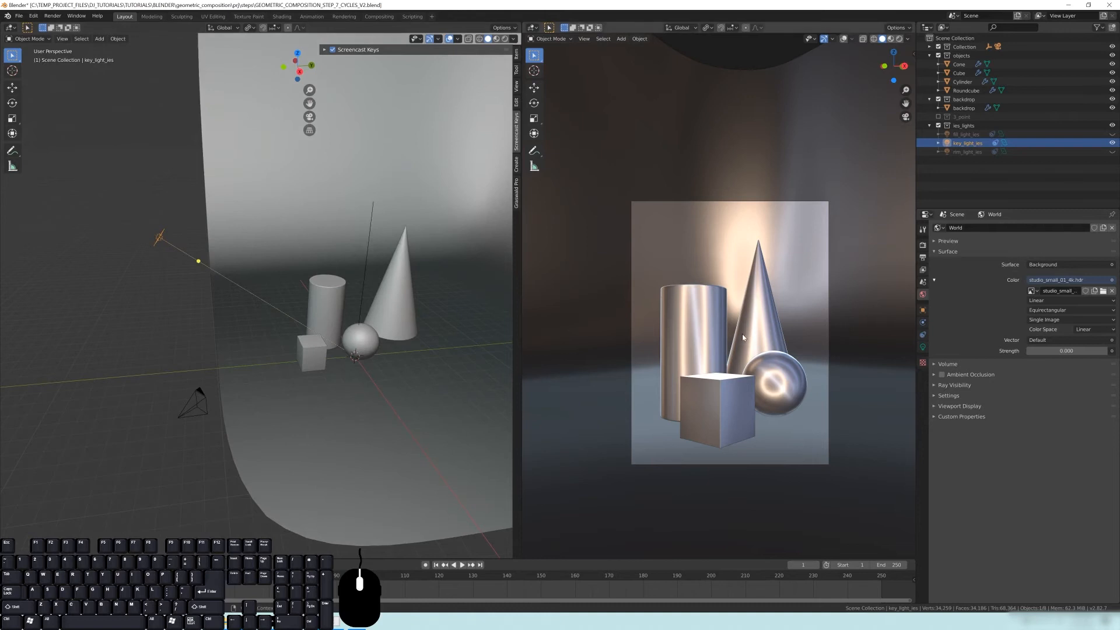
Step: Split the camera-view viewport horizontally into two stacked areas of about equal height
scroll(737, 380, "up", 1)
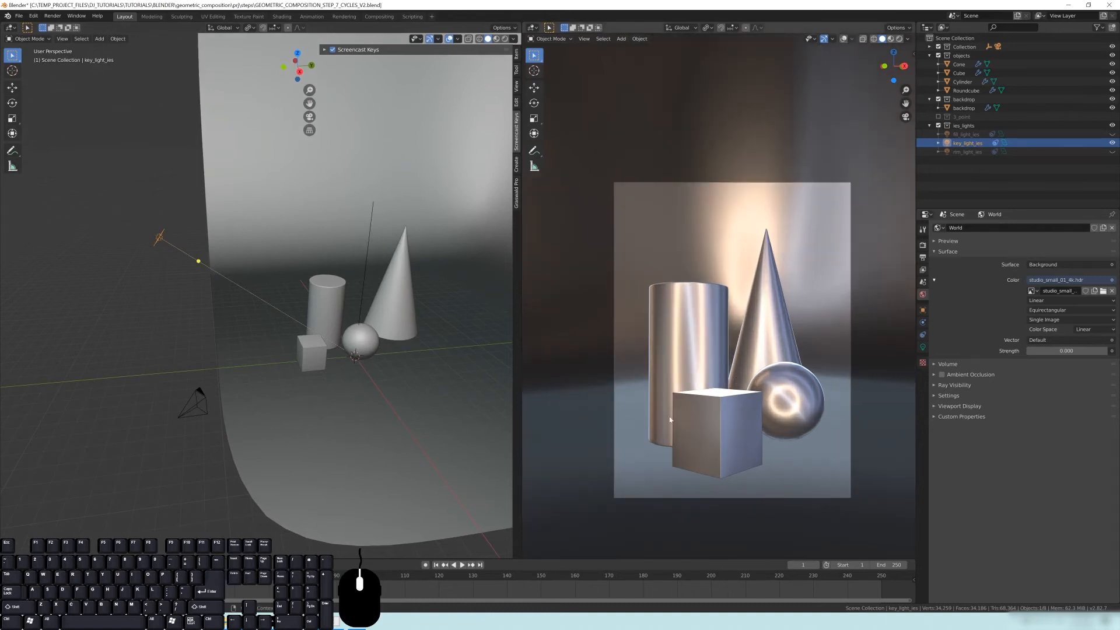
left_click(914, 23)
left_click_drag(913, 25, 917, 299)
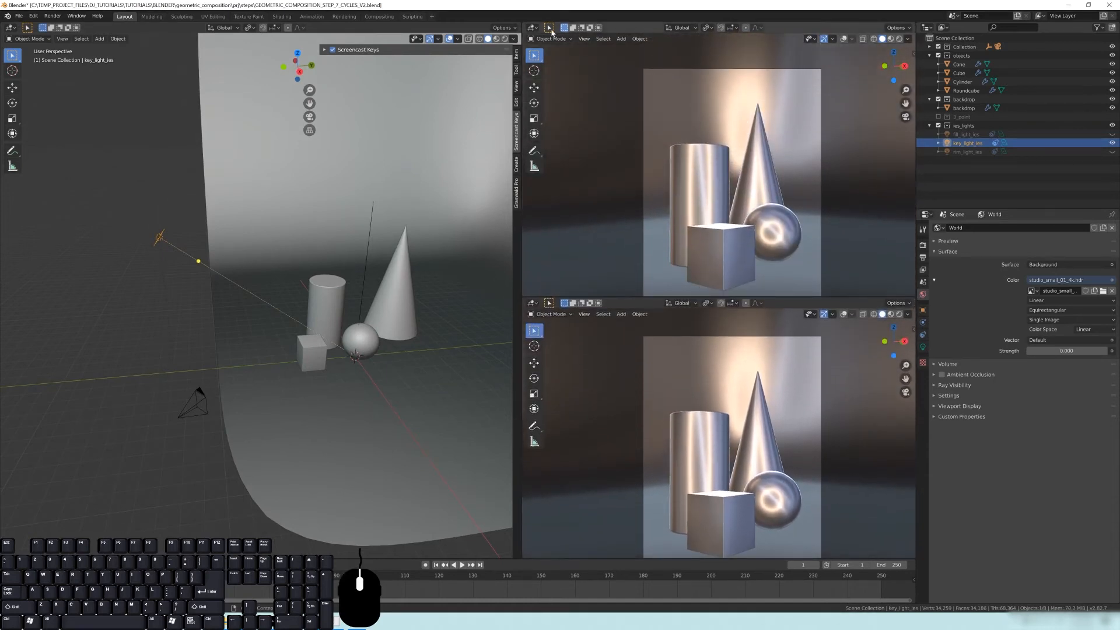
Step: Change the upper of the two stacked camera-view areas to the Shader Editor
left_click(533, 28)
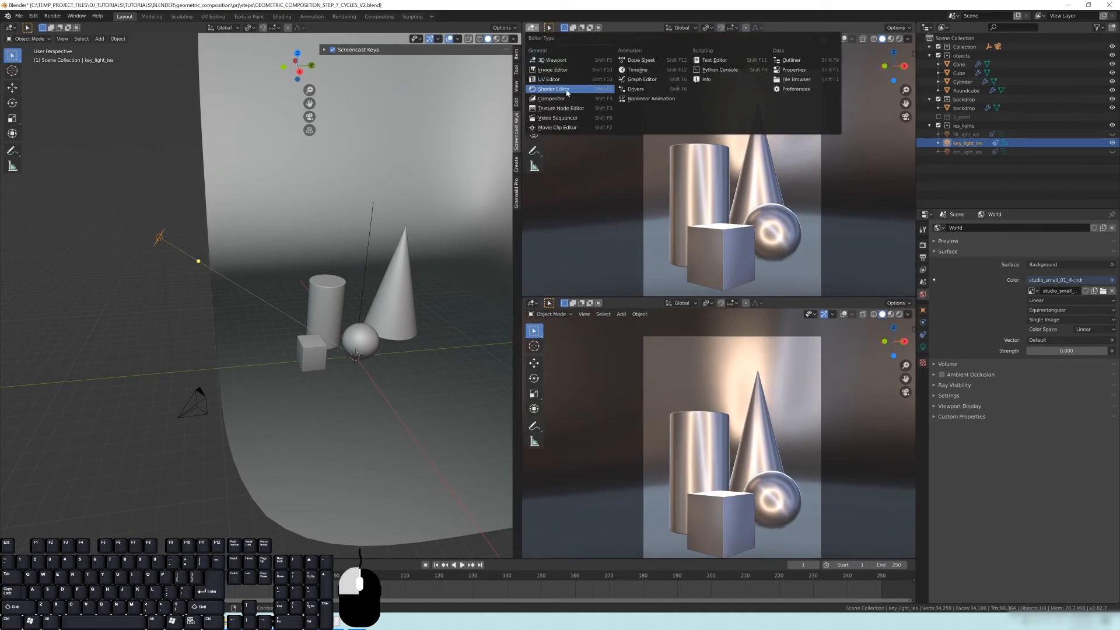
left_click(533, 28)
left_click(533, 29)
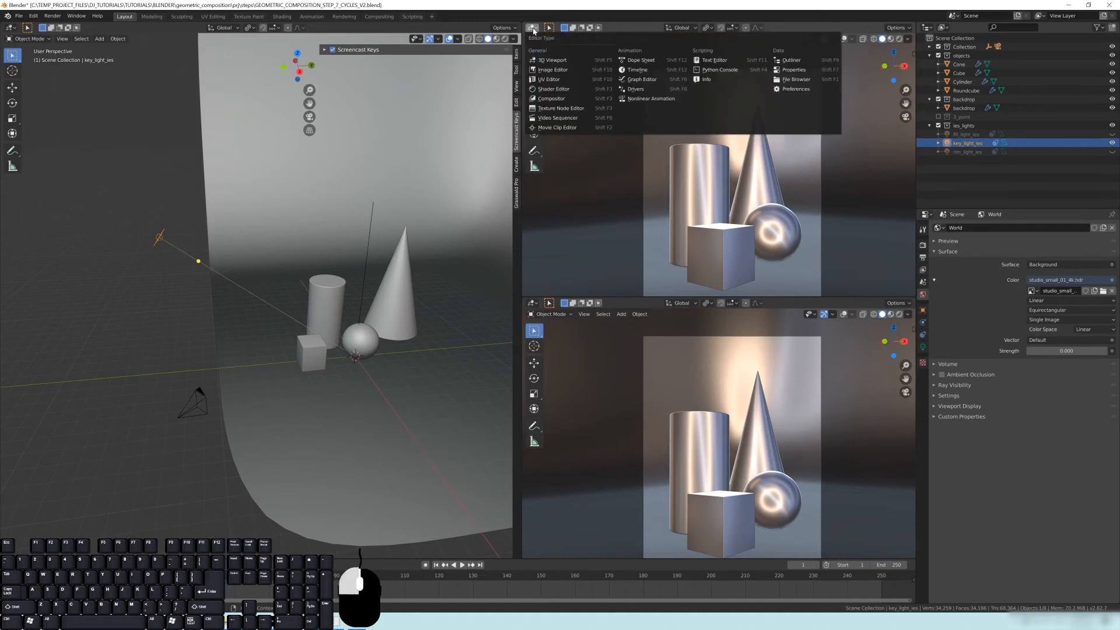
left_click(553, 88)
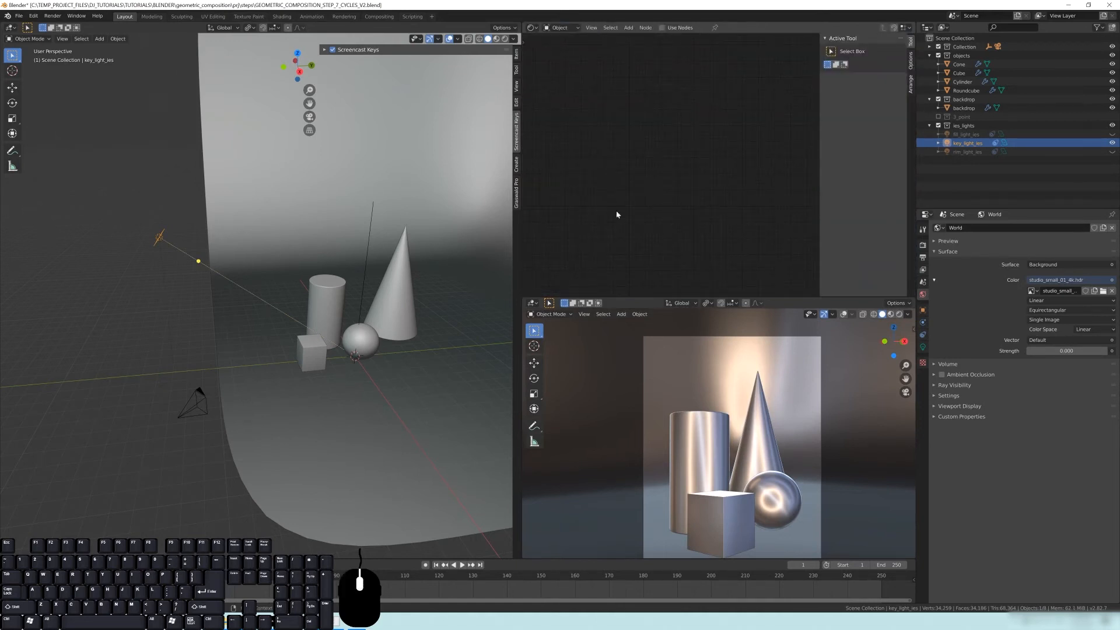
Step: Change key_light_ies from an area light to a Point light
middle_click_drag(151, 231, 234, 259)
scroll(270, 280, "up", 2)
middle_click_drag(331, 308, 280, 290)
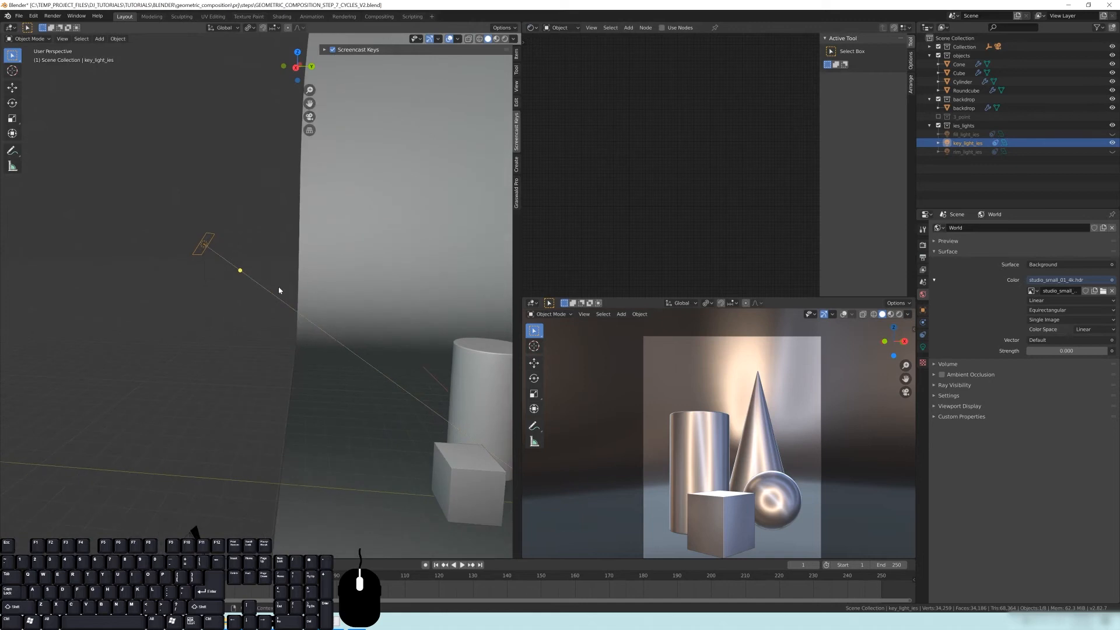
left_click(922, 348)
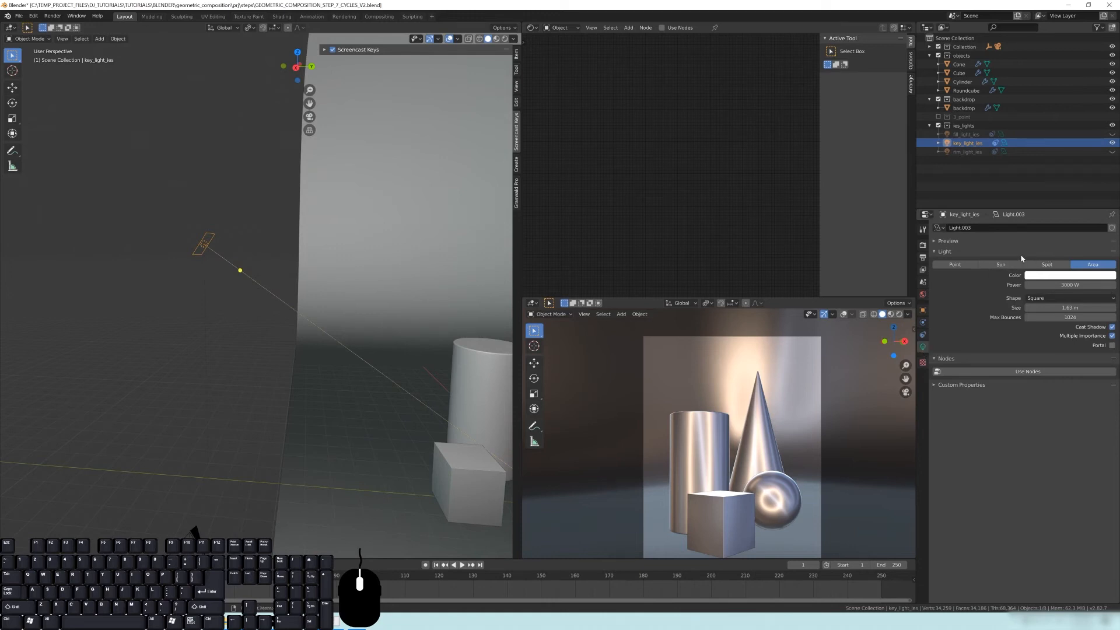
left_click(955, 265)
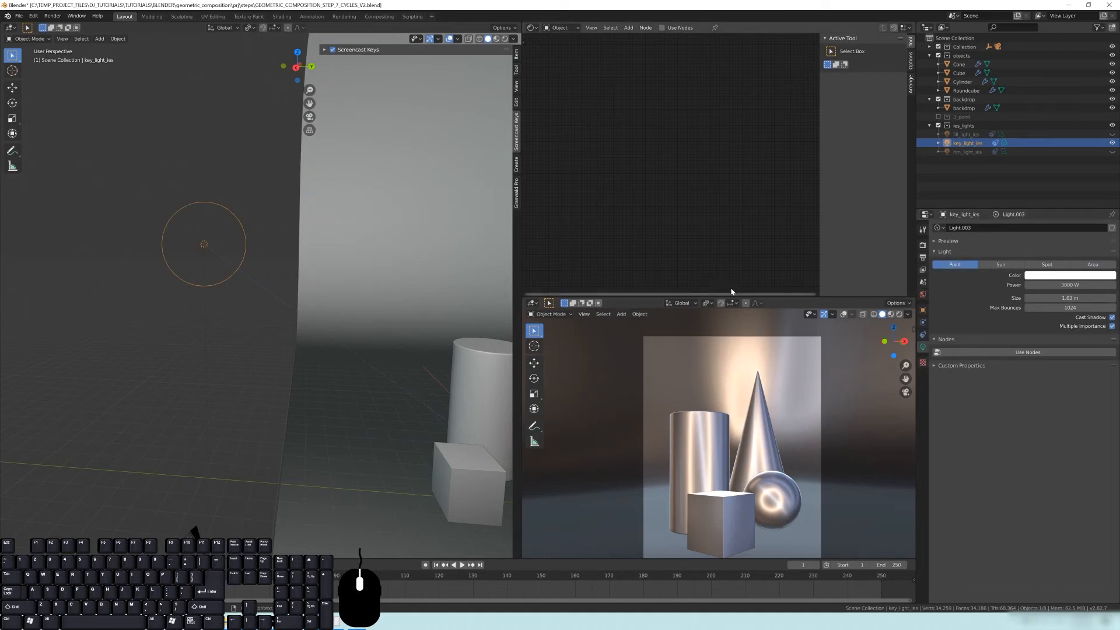
Step: Reduce the Shader Editor's height to enlarge the camera view below it, and collapse the Shader Editor's sidebar
left_click_drag(734, 297, 734, 250)
left_click_drag(817, 194, 964, 192)
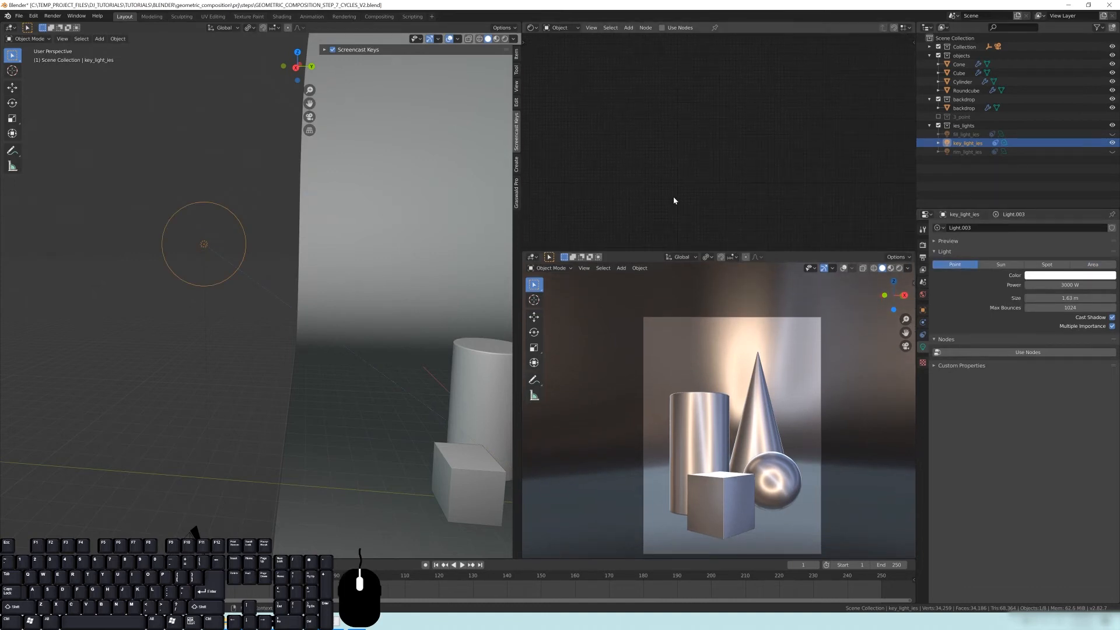
middle_click_drag(278, 308, 188, 235, "shift")
middle_click_drag(188, 235, 285, 224)
scroll(277, 225, "down", 2)
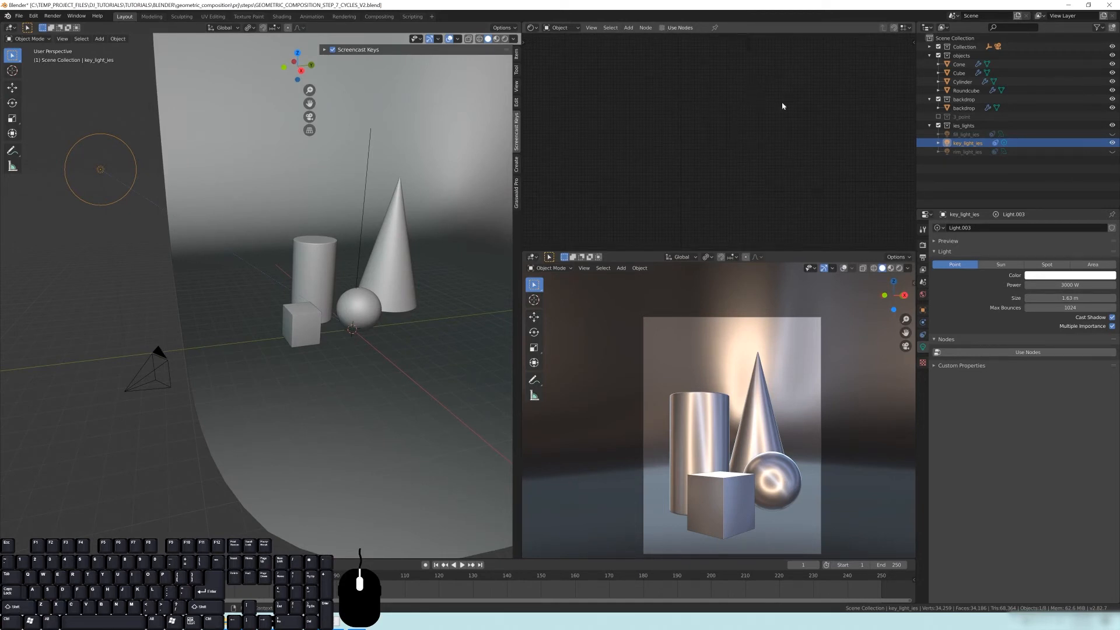
Step: Enable nodes for key_light_ies and make room before the Emission node in its node graph
left_click(936, 341)
left_click(936, 341)
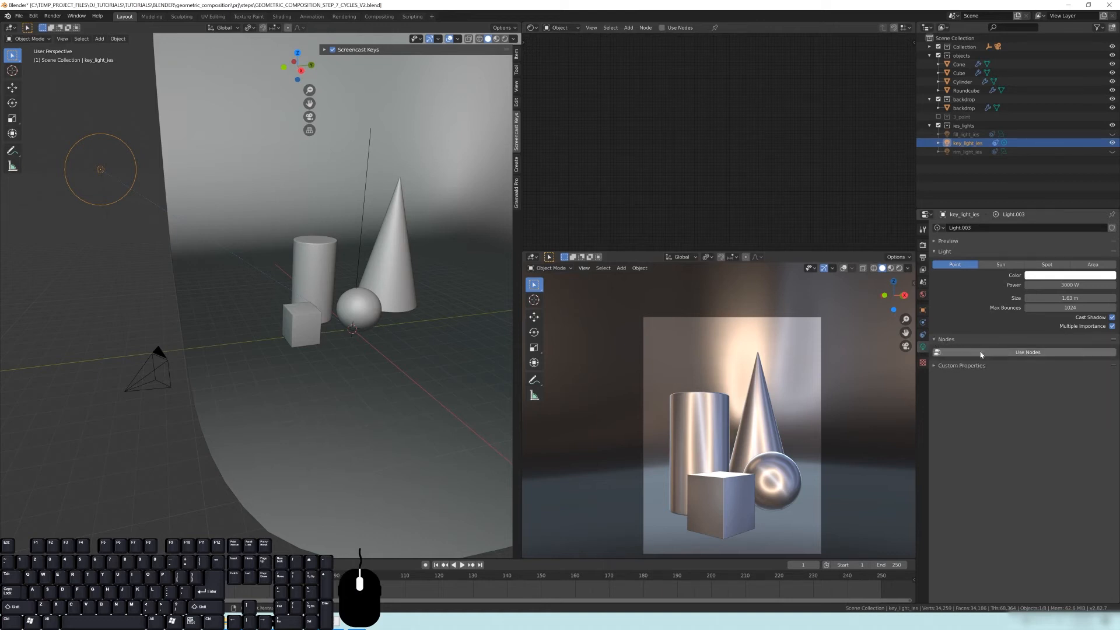
left_click(985, 354)
scroll(747, 128, "up", 3)
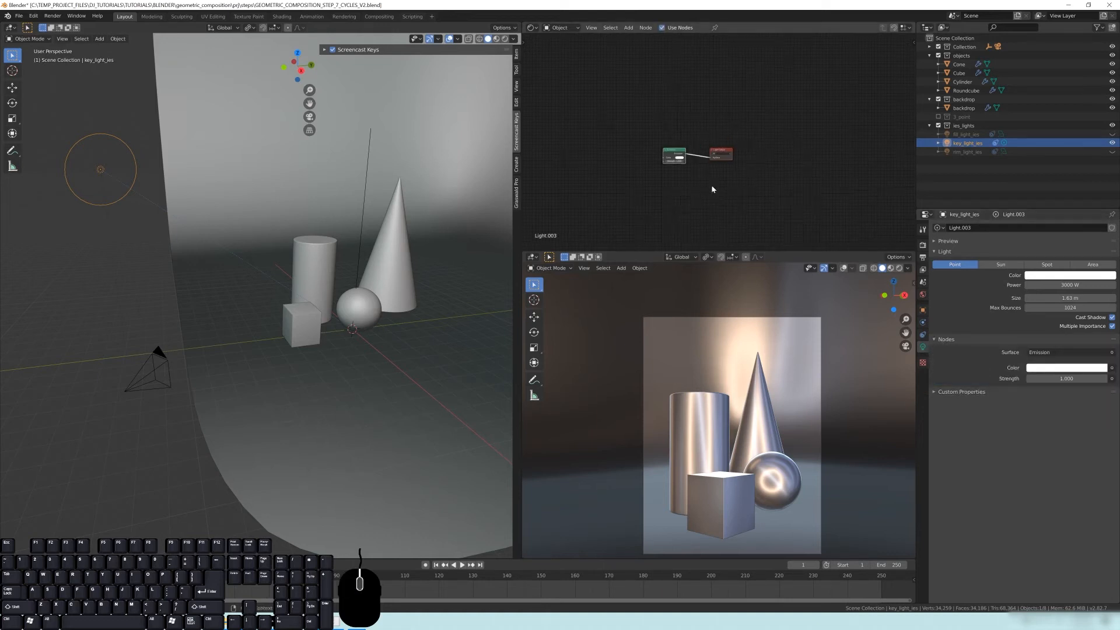
left_click_drag(771, 126, 791, 148)
mouse_move(686, 134)
left_mouse_down()
mouse_move(685, 158)
mouse_move(706, 140)
left_mouse_up()
middle_click_drag(632, 147, 767, 152)
left_click_drag(768, 150, 756, 154)
middle_click_drag(620, 158, 653, 159)
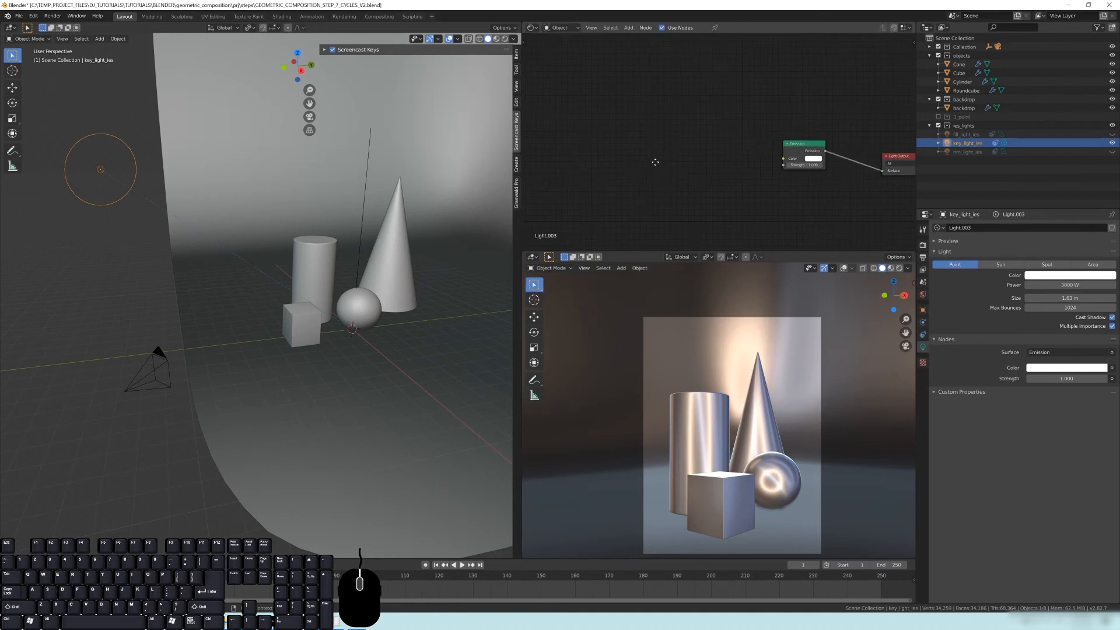
key("shift+a")
mouse_move(621, 170)
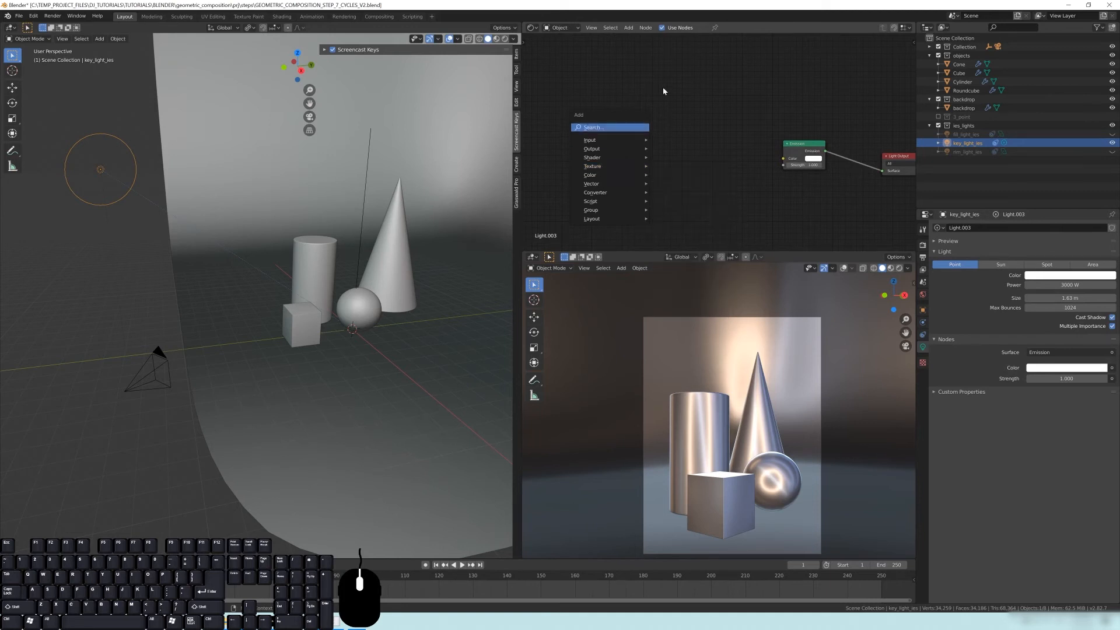
key("shift+a")
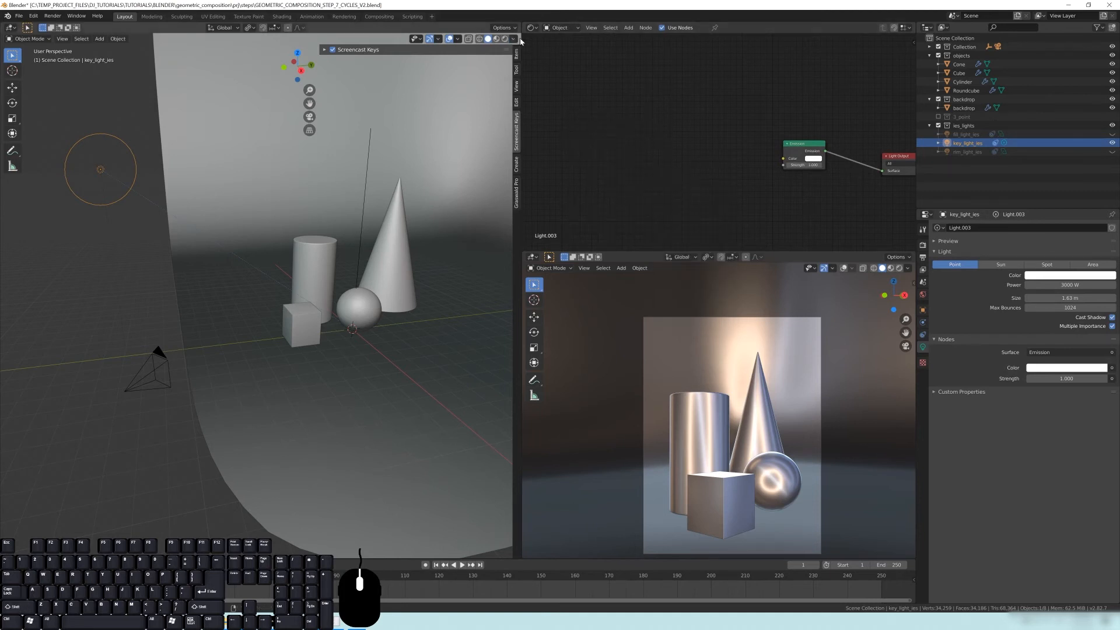
Step: Restart the Screencast Keys display and collapse its settings
left_click(325, 51)
left_click(333, 49)
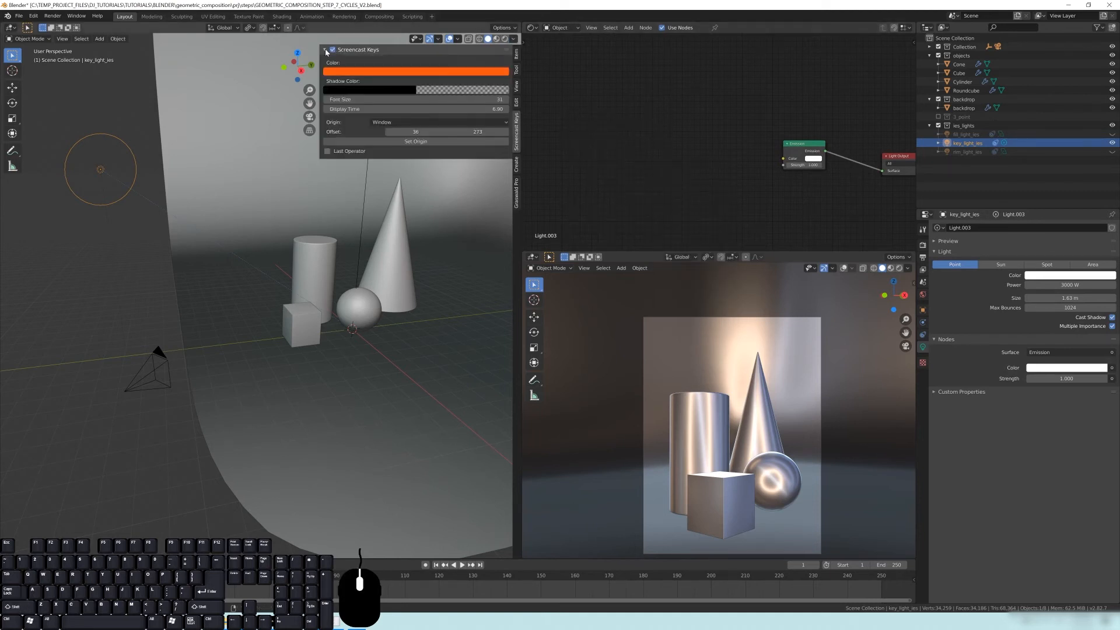
left_click(325, 50)
Step: Add an IES Texture node and place it before the Emission node
left_click(702, 168)
key("shift+a")
mouse_move(654, 176)
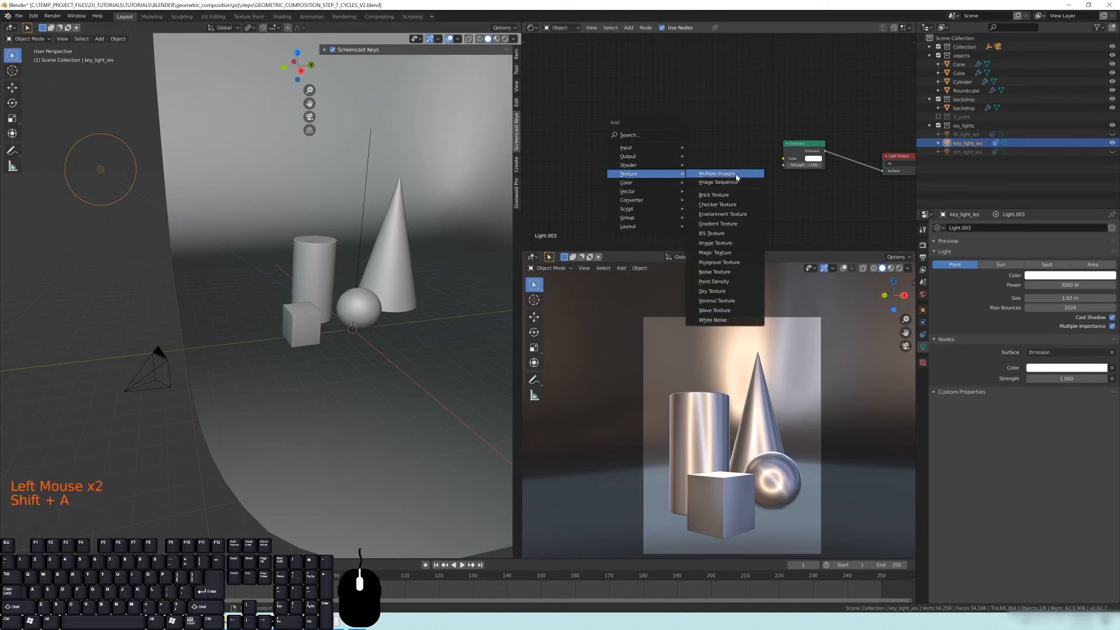
left_click(708, 234)
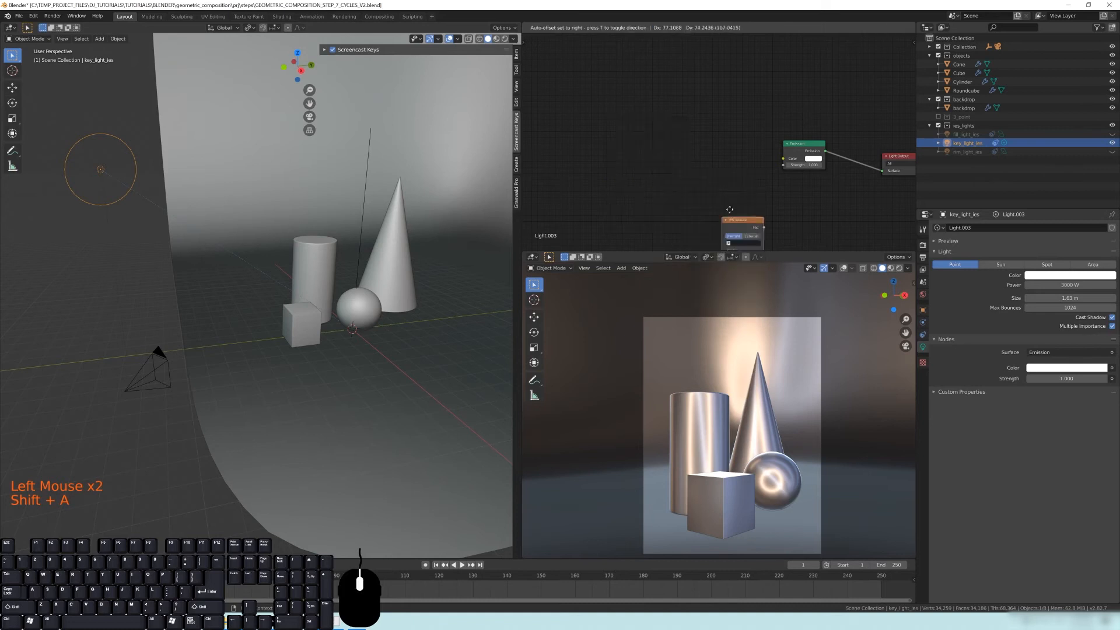
left_click(679, 148)
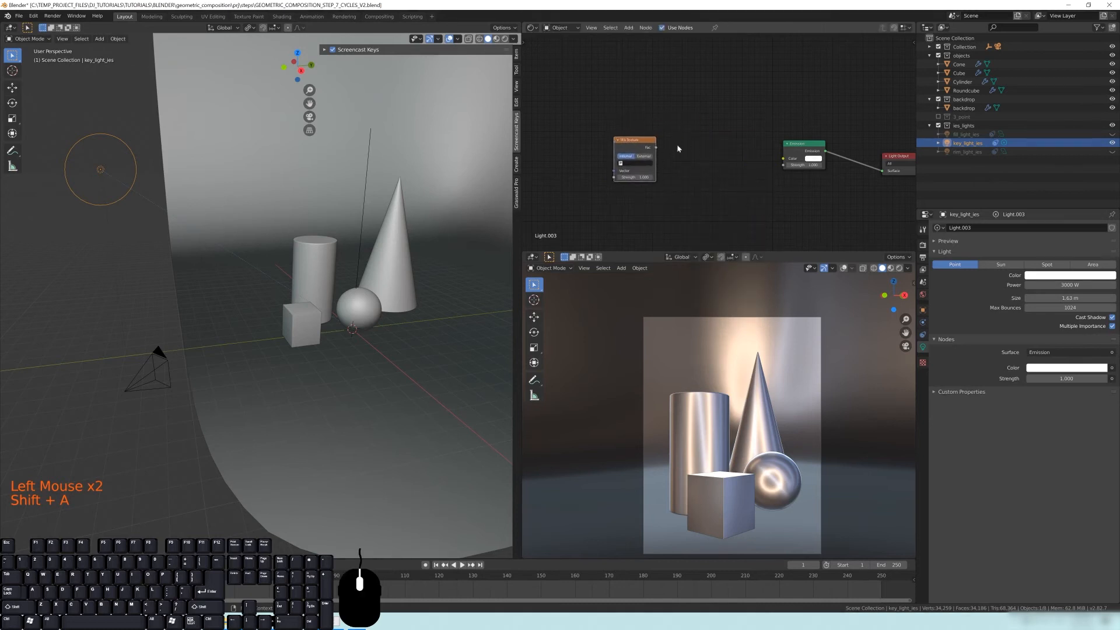
Step: Set the IES Texture node's source to External and browse for its file in the C:\IES_LIGHTS folder
left_click(644, 157)
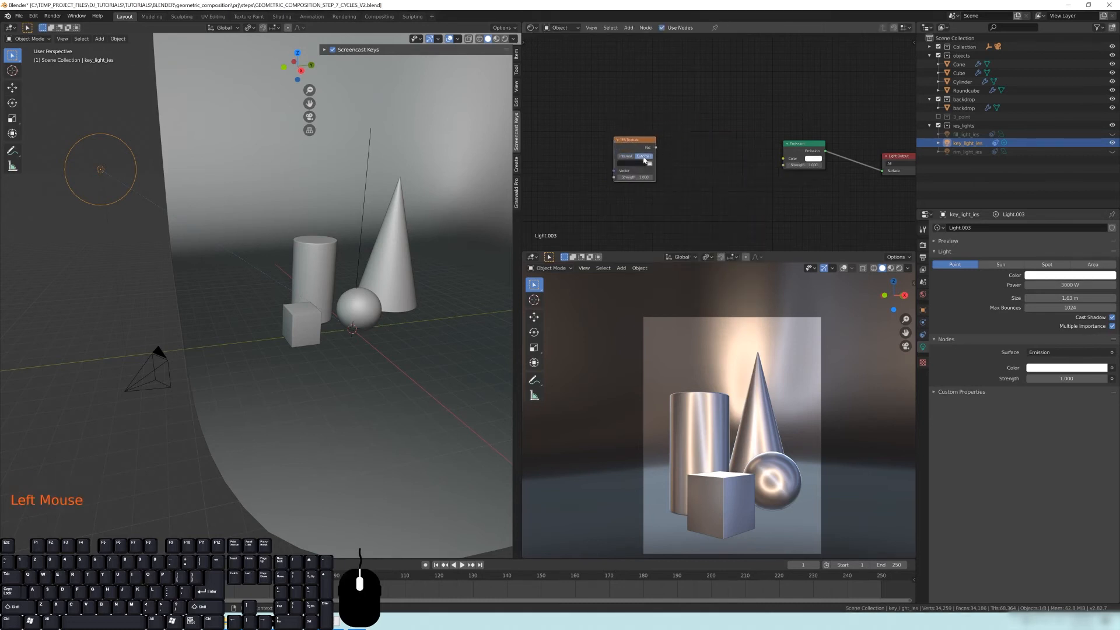
left_click(648, 162)
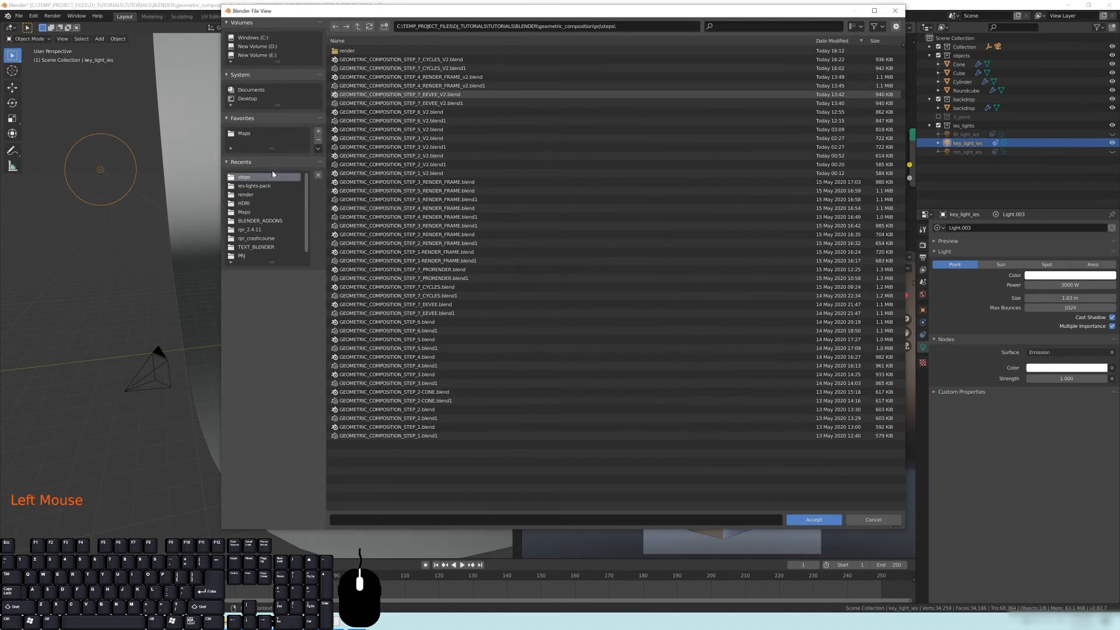
left_click(261, 186)
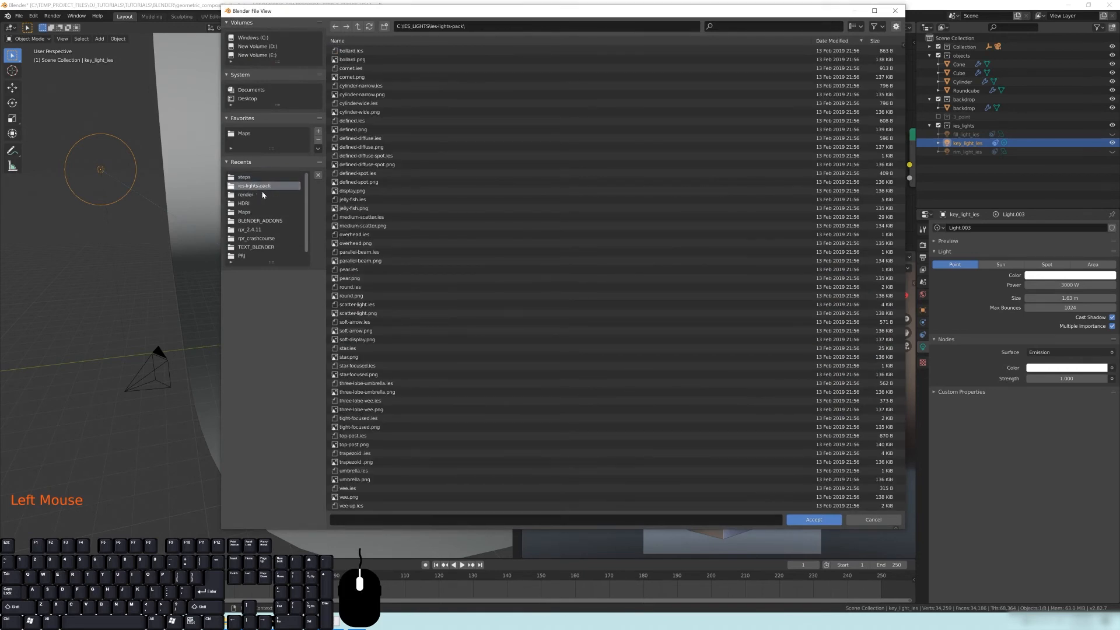
left_click(358, 26)
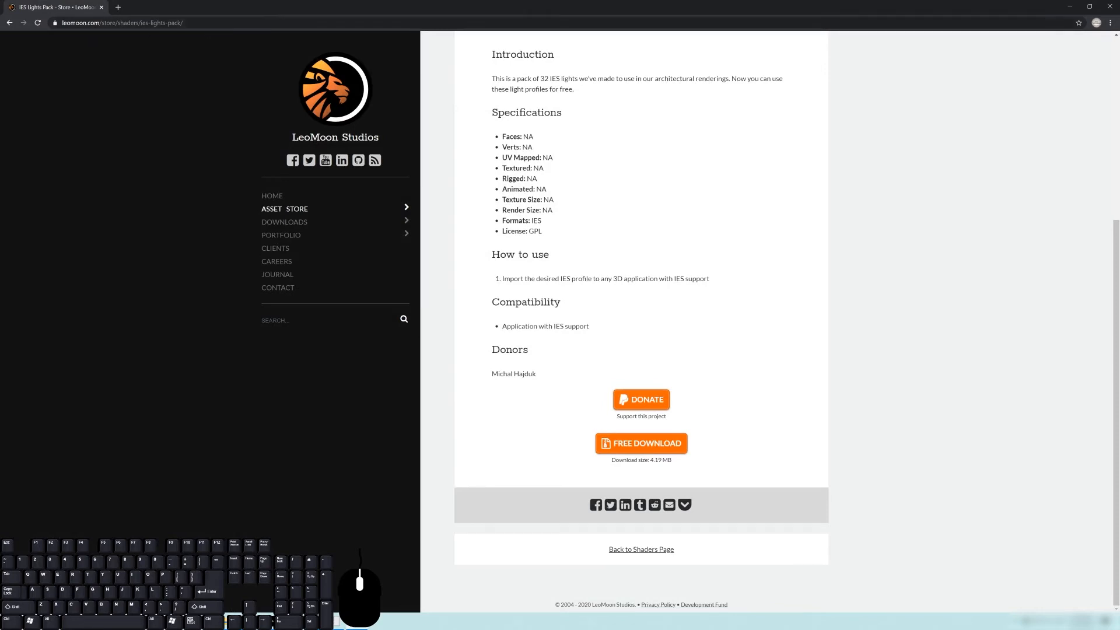
Step: Switch to the web browser and examine LeoMoon Studios' IES Lights Pack page, including its address and free download
left_click(69, 22)
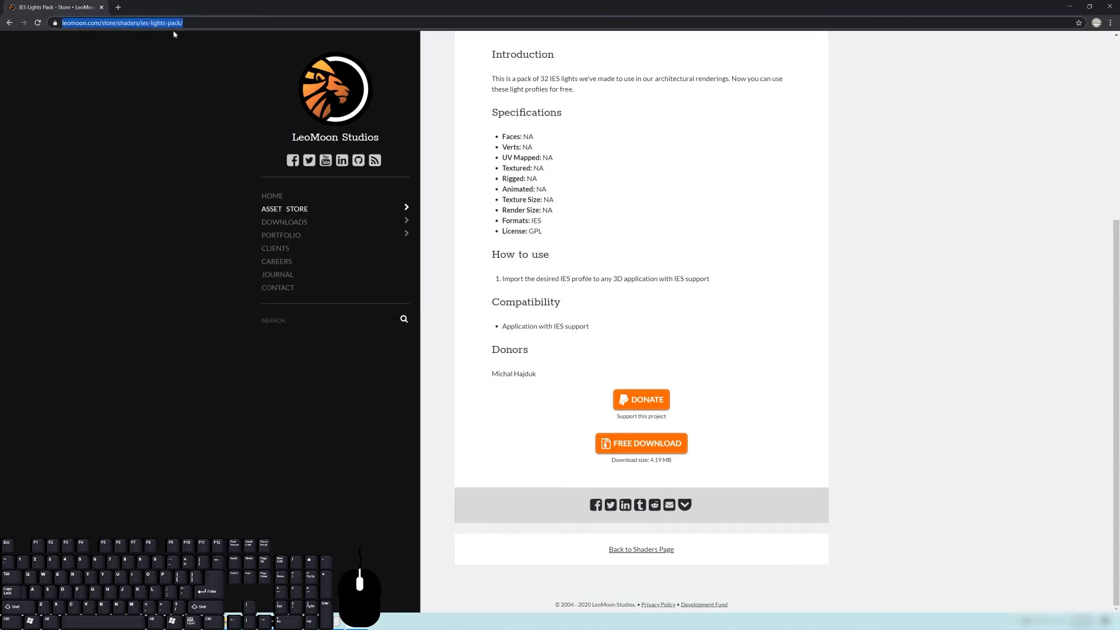
left_click(81, 24)
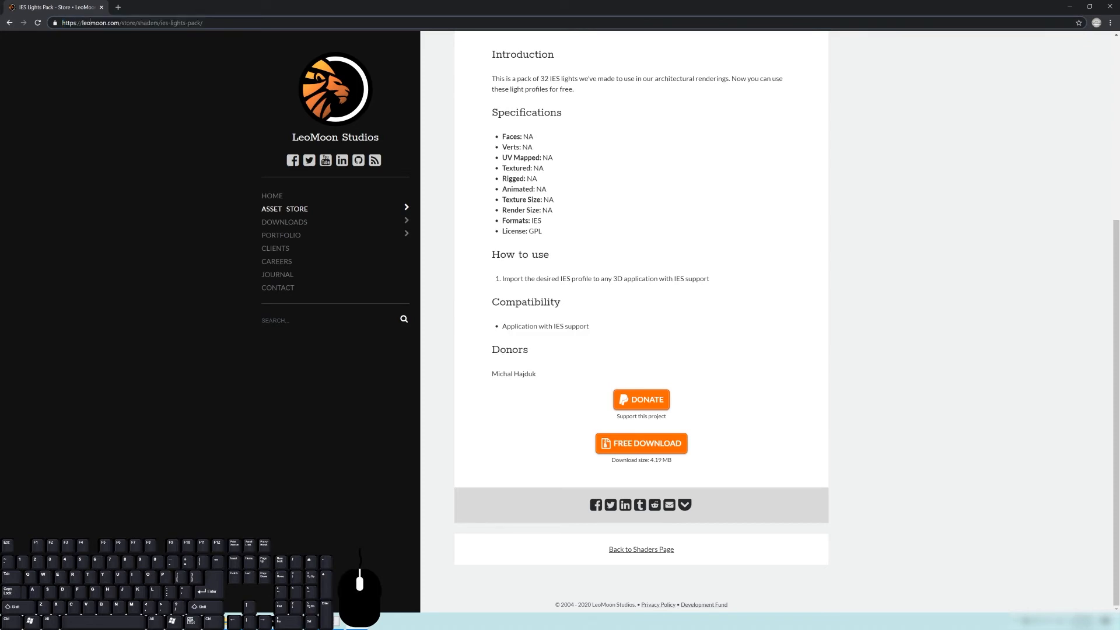
left_click(331, 226)
scroll(611, 229, "up", 5)
scroll(660, 263, "down", 5)
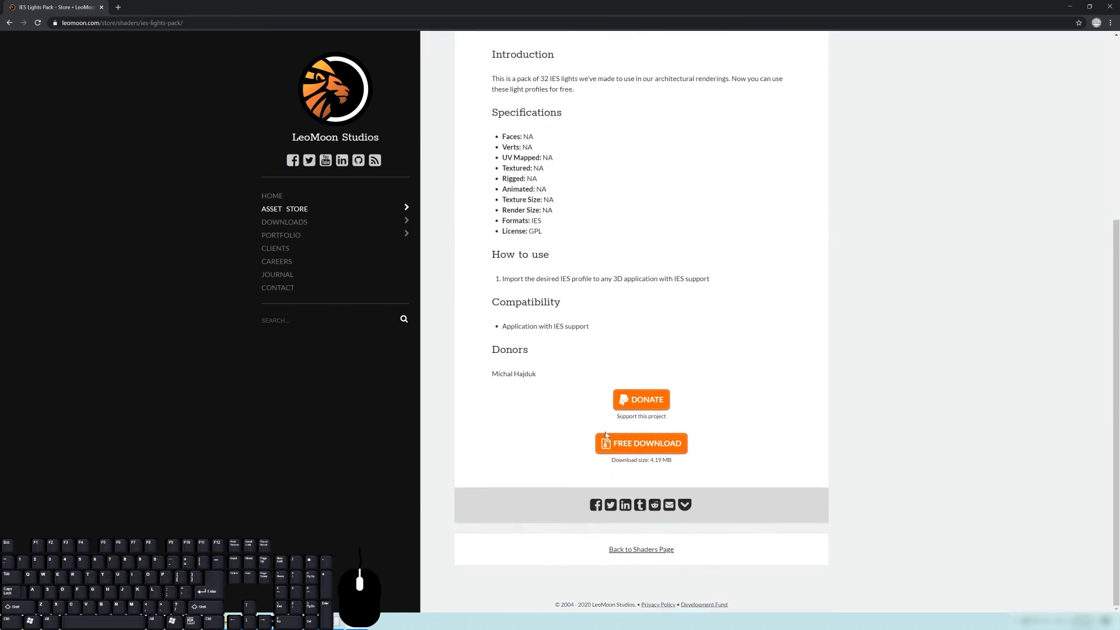
scroll(748, 259, "up", 4)
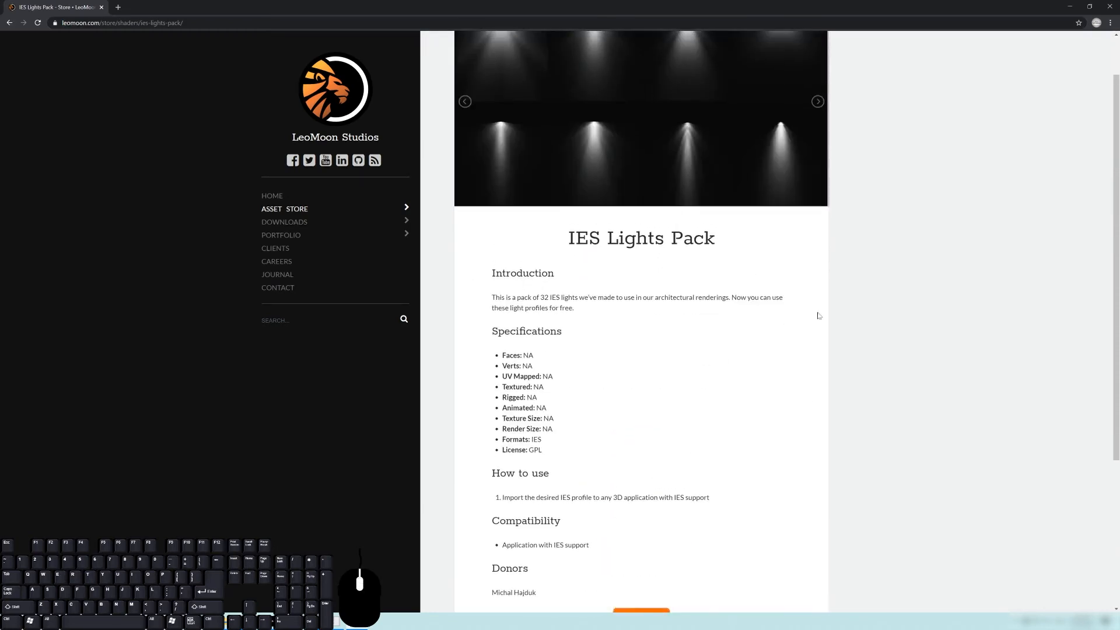
left_click(1070, 6)
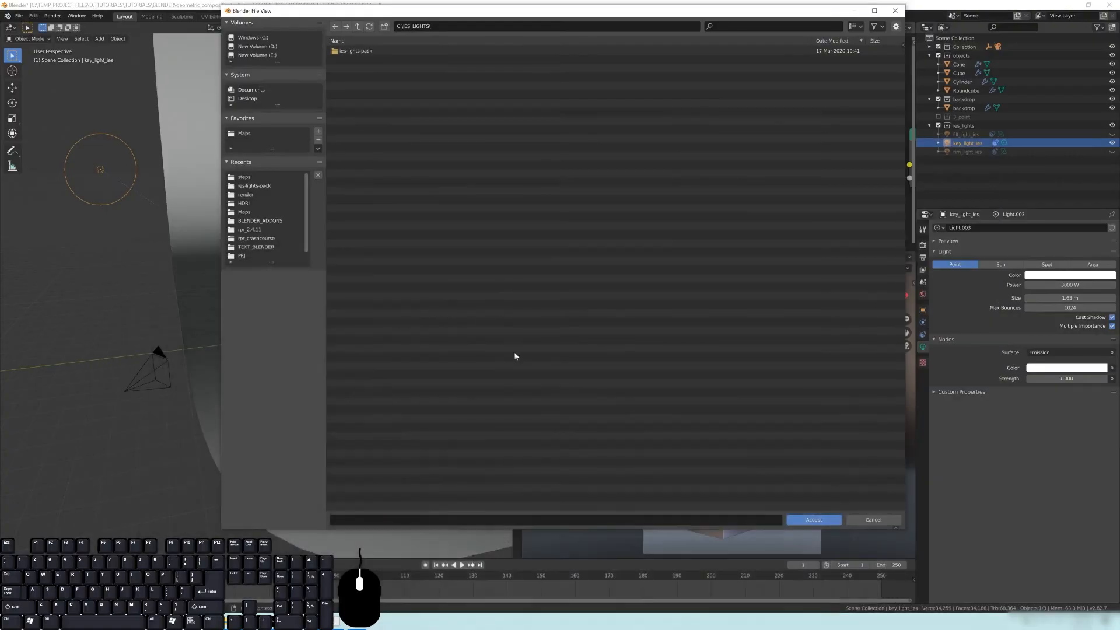
Step: Open the ies-lights-pack folder in Blender's file browser, sorted by name and displayed as thumbnails
double_click(350, 51)
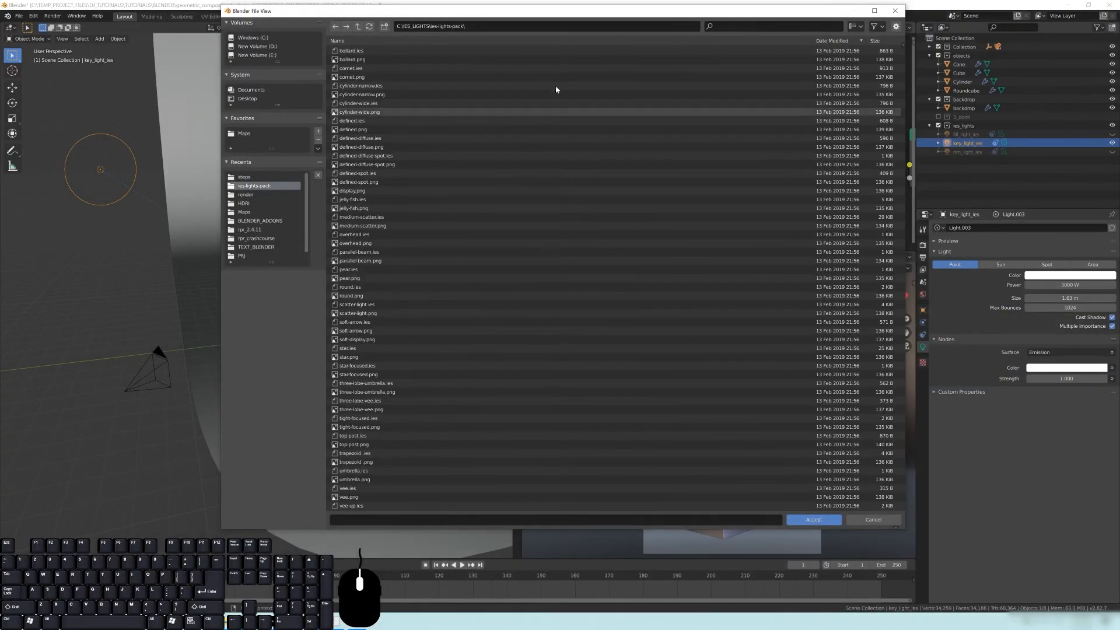
left_click(856, 26)
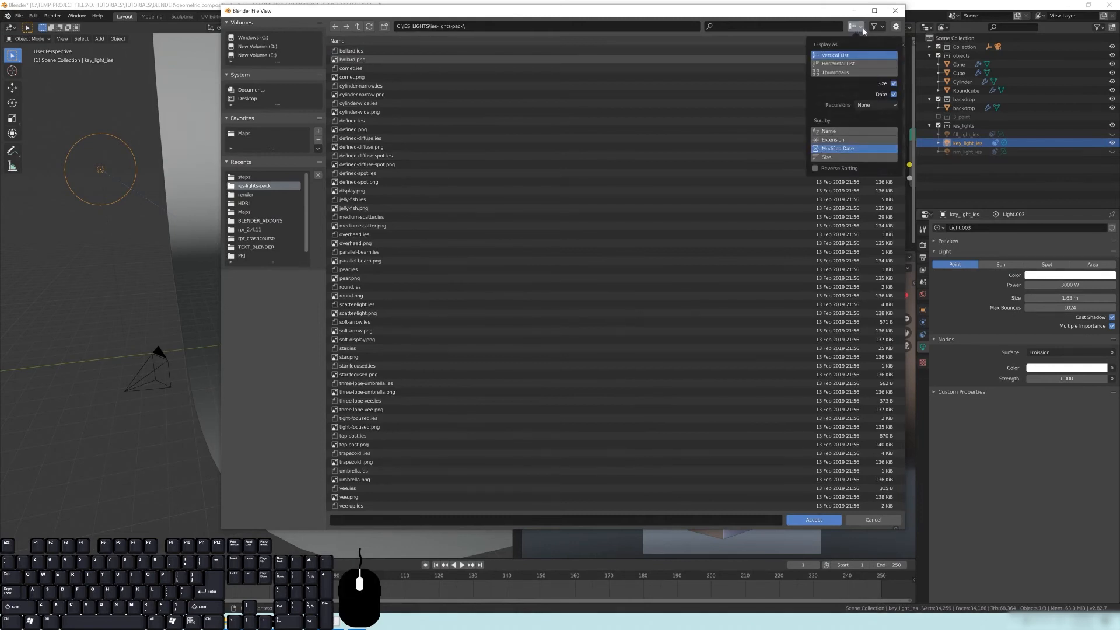
left_click(832, 132)
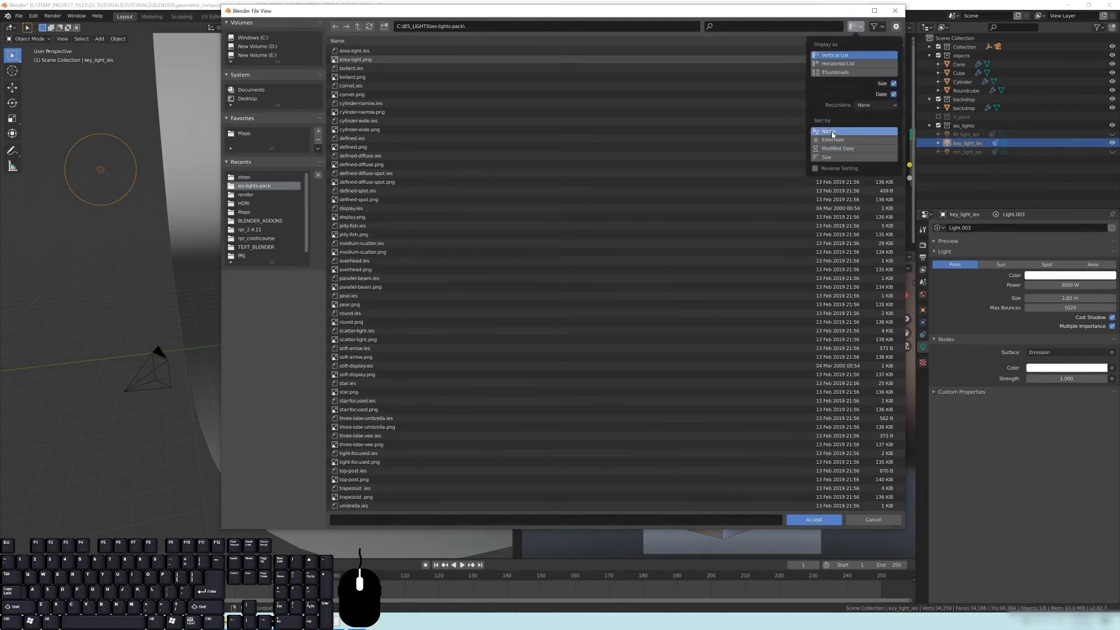
left_click(836, 72)
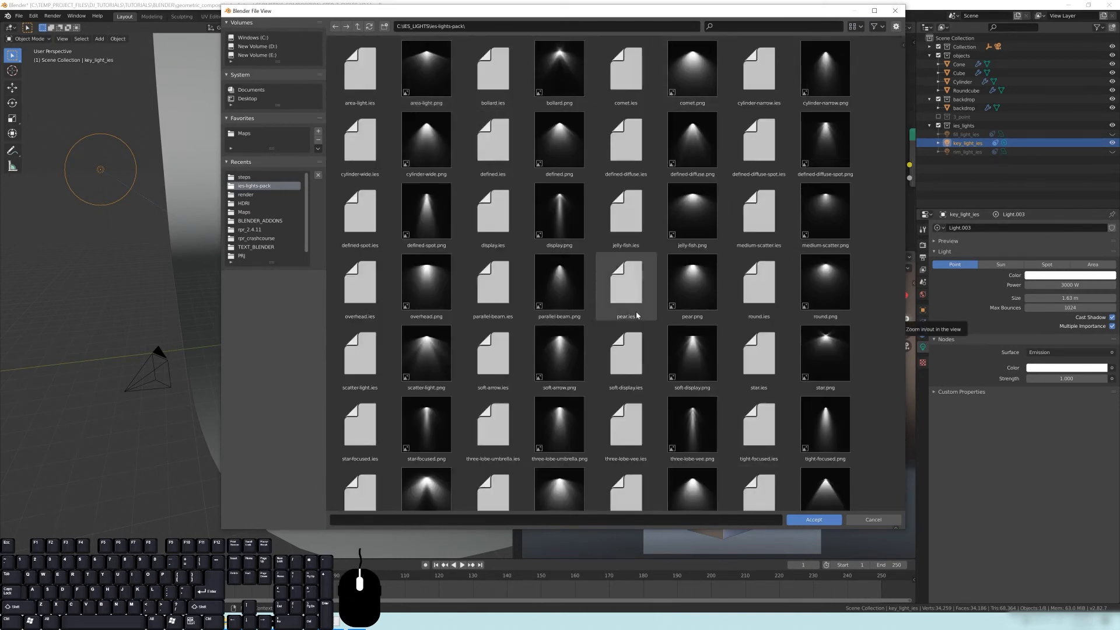
Step: Compare the IES profile previews and load three-lobe-umbrella.ies into the IES Texture node
scroll(656, 326, "down", 4)
scroll(656, 326, "down", 1)
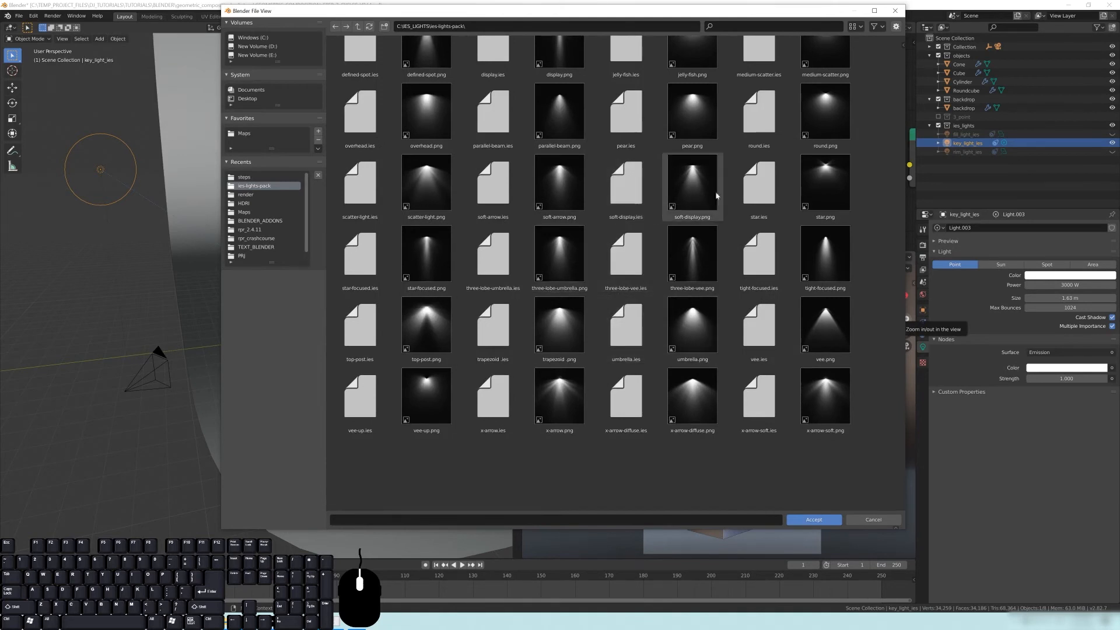
scroll(718, 297, "up", 1)
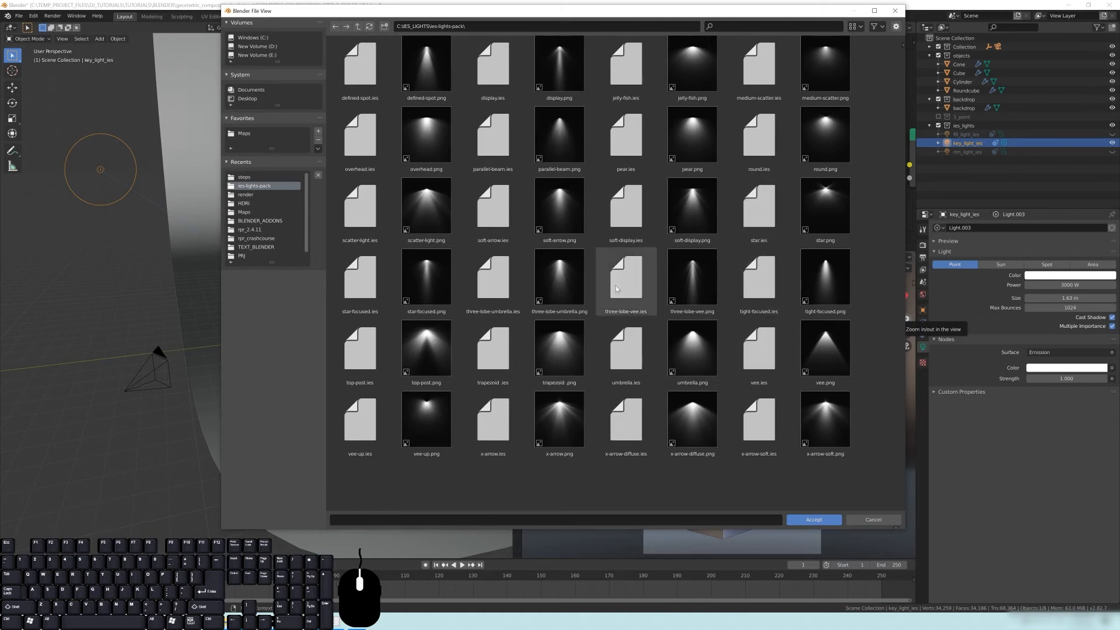
scroll(636, 303, "up", 1)
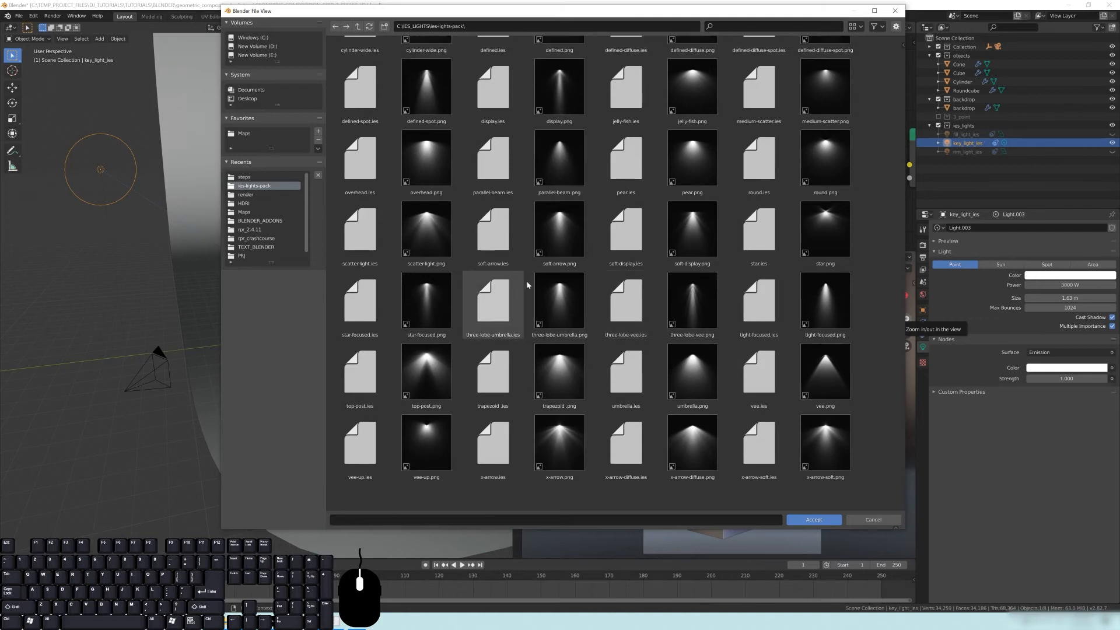
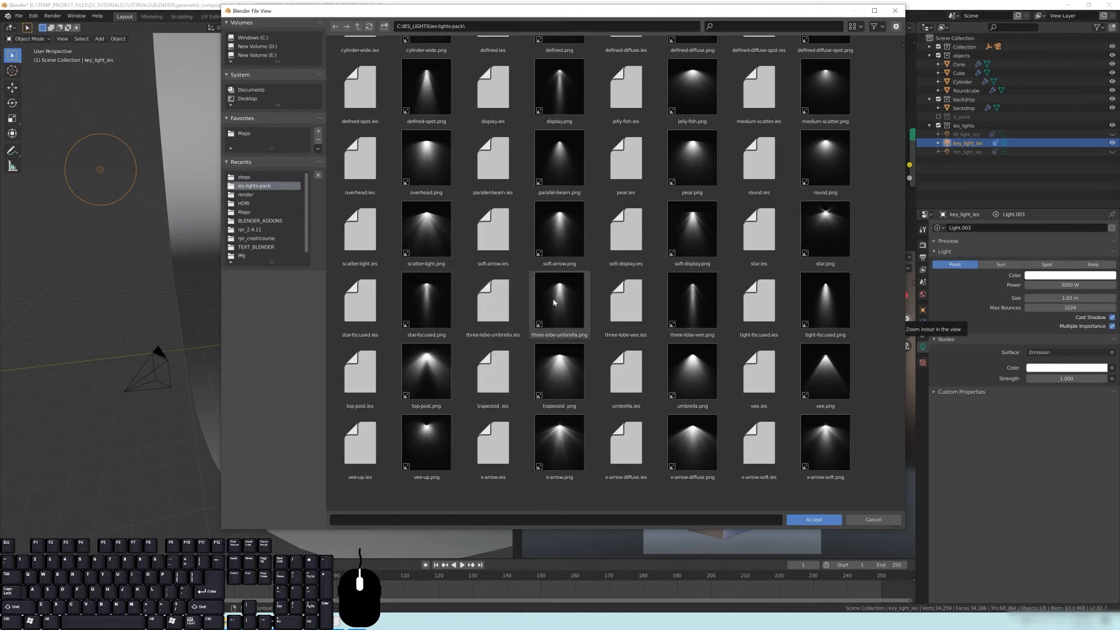
double_click(492, 302)
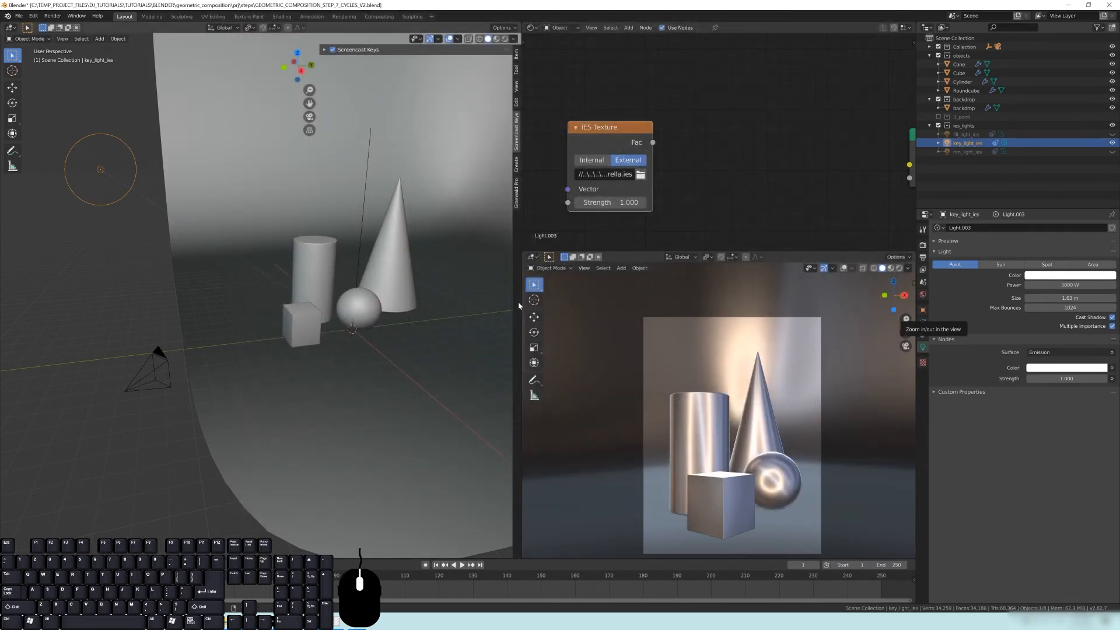
Step: Connect the IES Texture node's Fac output to the Emission node's Strength input and save the file
middle_click_drag(224, 239, 314, 271, "shift")
middle_click_drag(314, 272, 300, 263, "shift")
middle_click_drag(300, 262, 290, 254, "shift")
middle_click_drag(761, 171, 703, 180)
left_click_drag(576, 144, 852, 187)
middle_click_drag(856, 189, 793, 177)
middle_click_drag(714, 487, 706, 458, "shift")
key("ctrl")
key("ctrl+s")
middle_click_drag(715, 461, 738, 448, "shift")
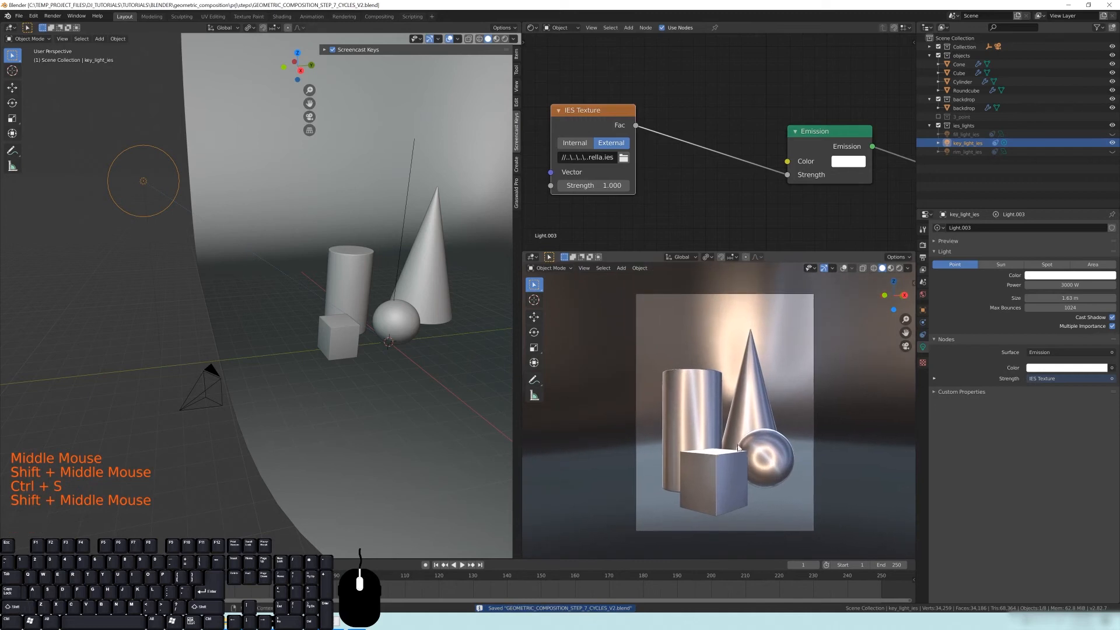
Step: Switch the camera viewport to Rendered shading and move the IES Texture node slightly up, closer to the Emission node
key("z")
left_click(735, 396)
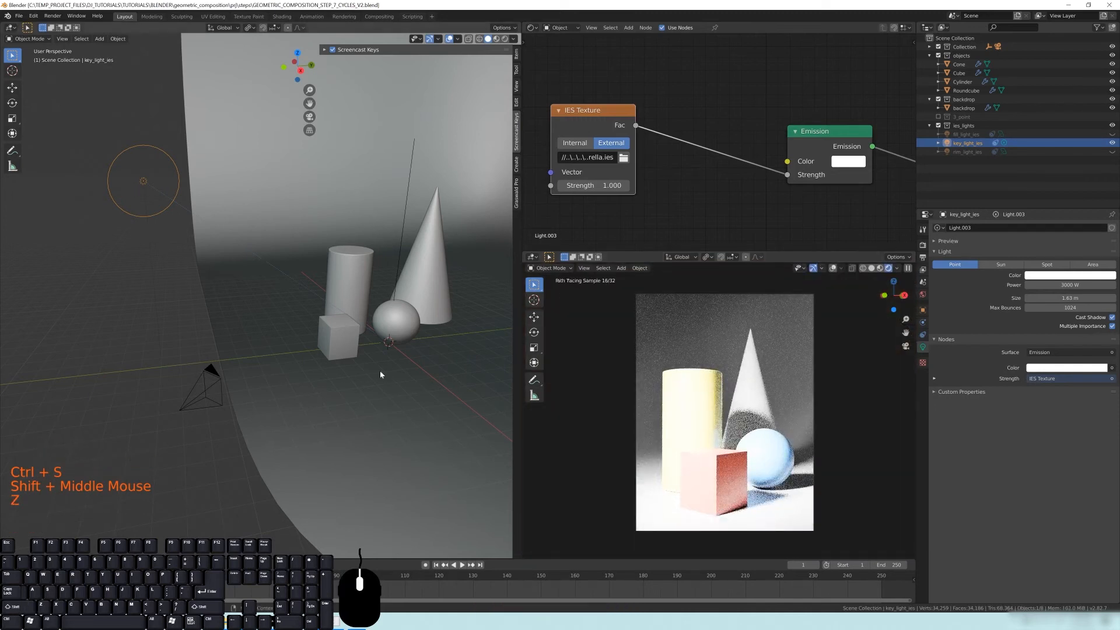
left_click_drag(581, 124, 603, 112)
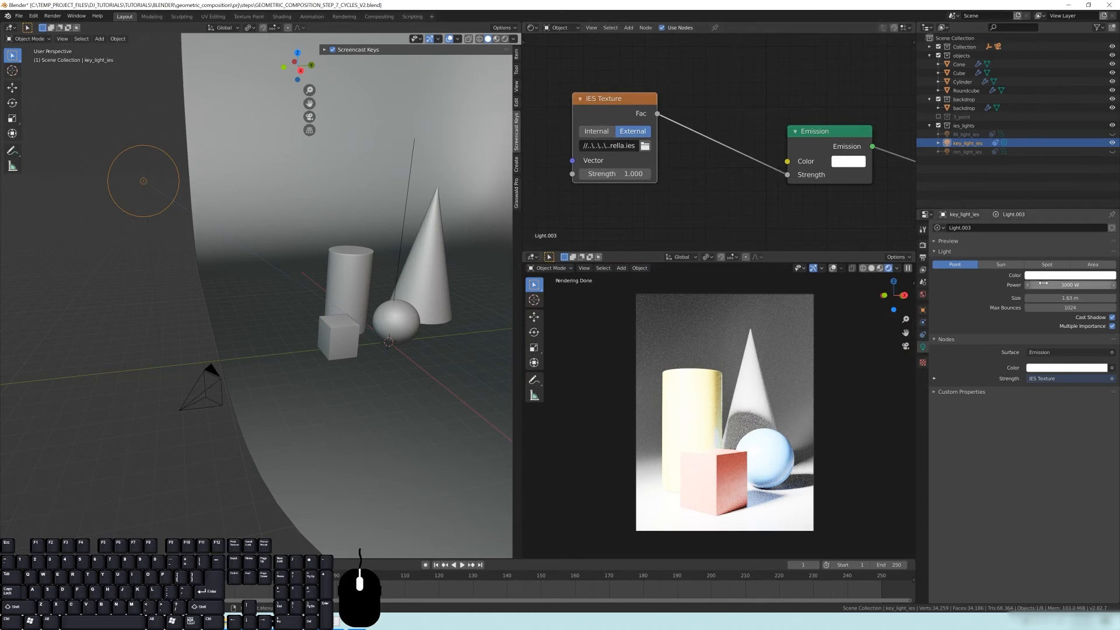
Step: Try key_light_ies at power values of 5, 15 and 30 W
left_click(1064, 284)
type("5")
key("Return")
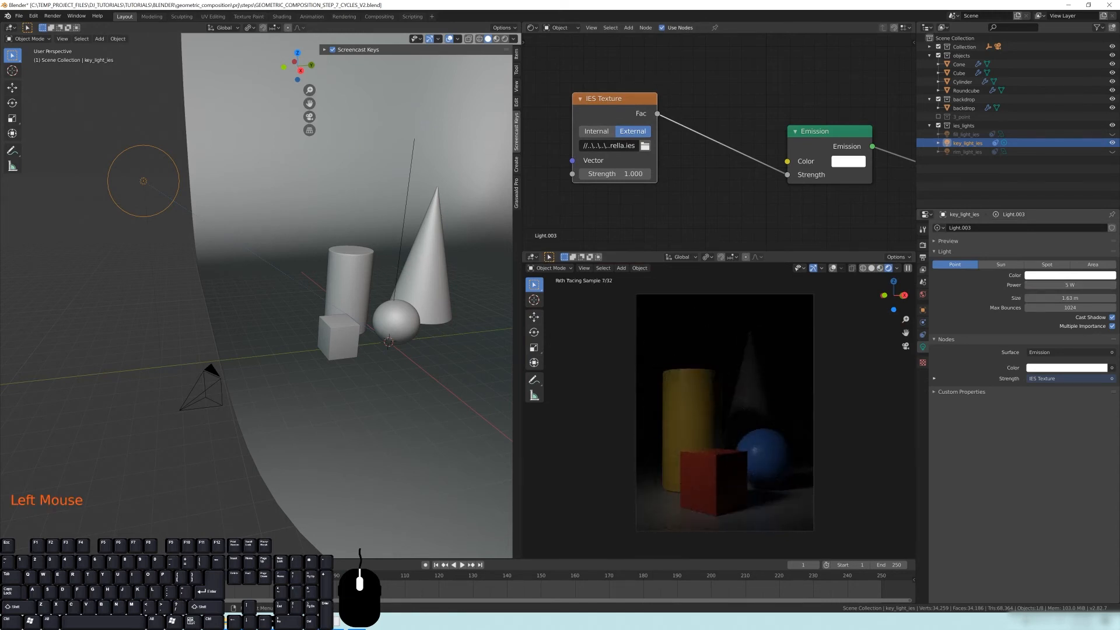
double_click(1036, 285)
type("15")
key("Return")
left_click(1067, 285)
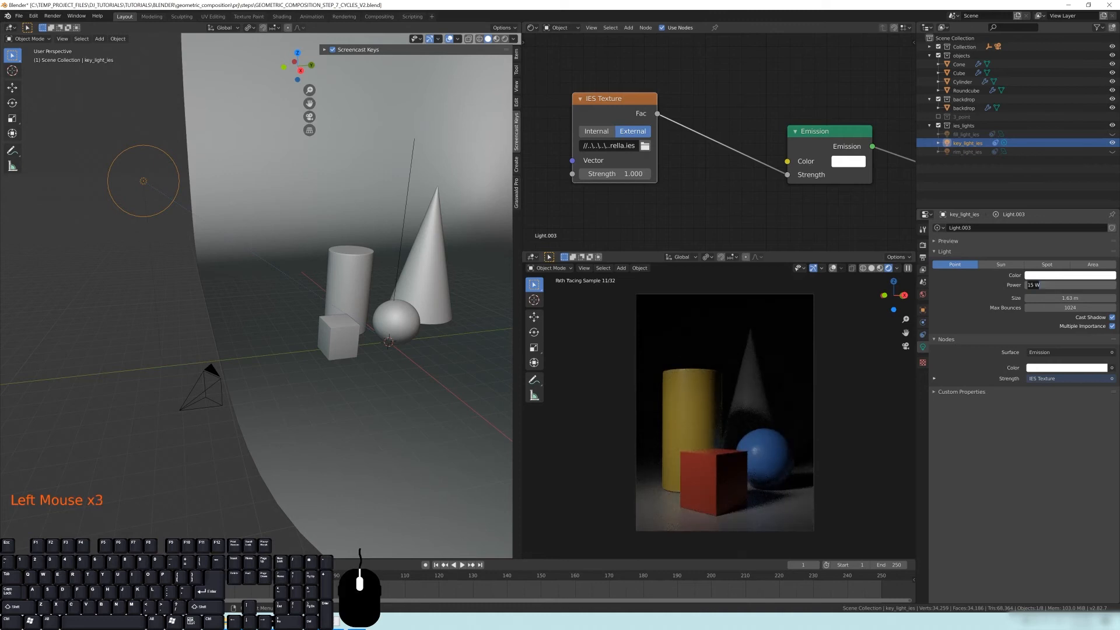
type("30")
key("Return")
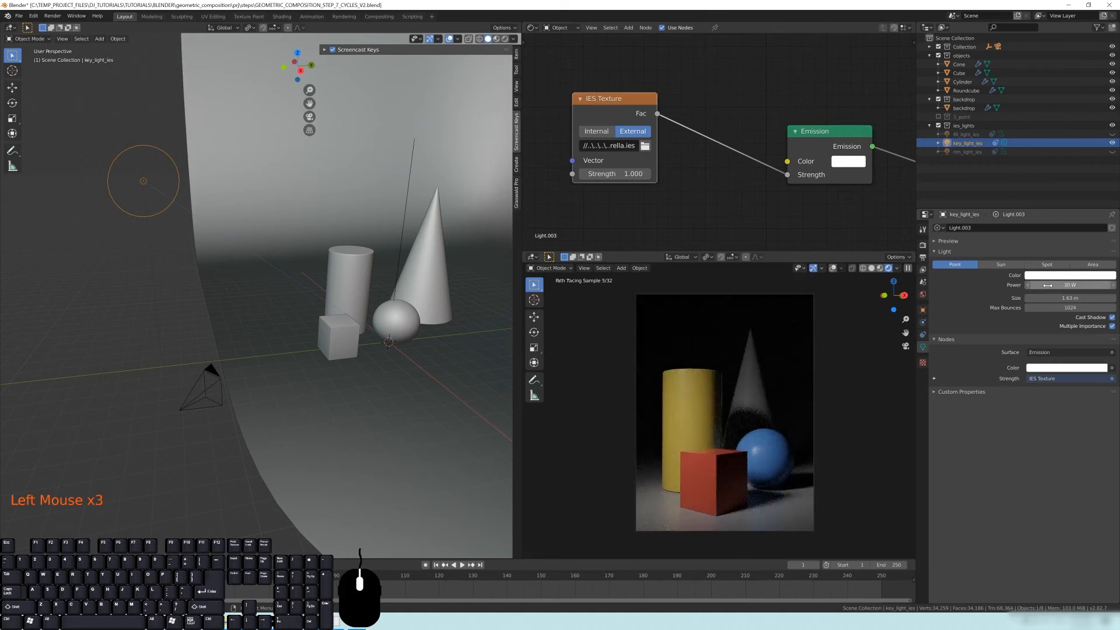
Step: Set the key_light_ies power to 50 W and center the rendered camera frame in its viewport
left_click(1067, 285)
type("50")
key("Return")
middle_click_drag(643, 489, 647, 479, "shift")
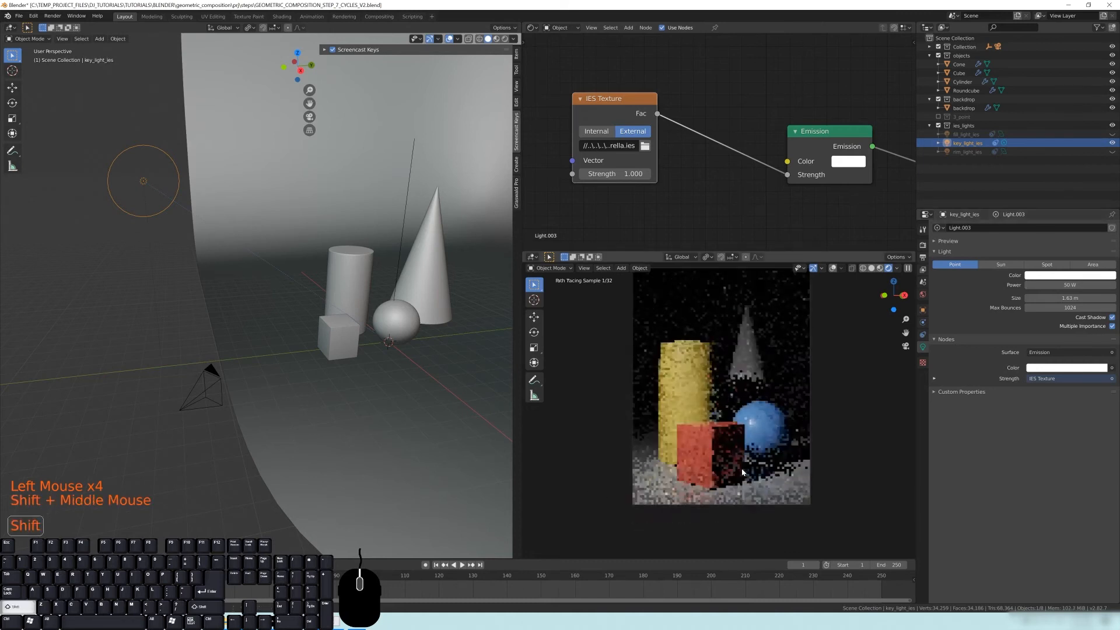
middle_click_drag(724, 423, 729, 418, "shift")
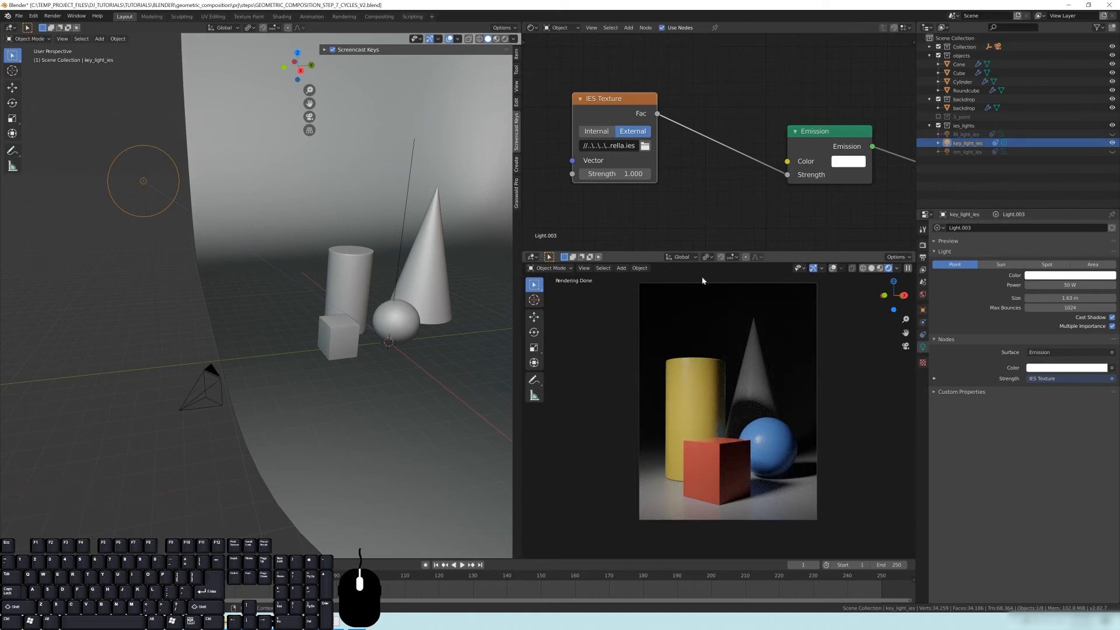
Step: Examine from several angles how key_light_ies spreads light and shadow over the objects and backdrop
middle_click_drag(620, 430, 685, 449)
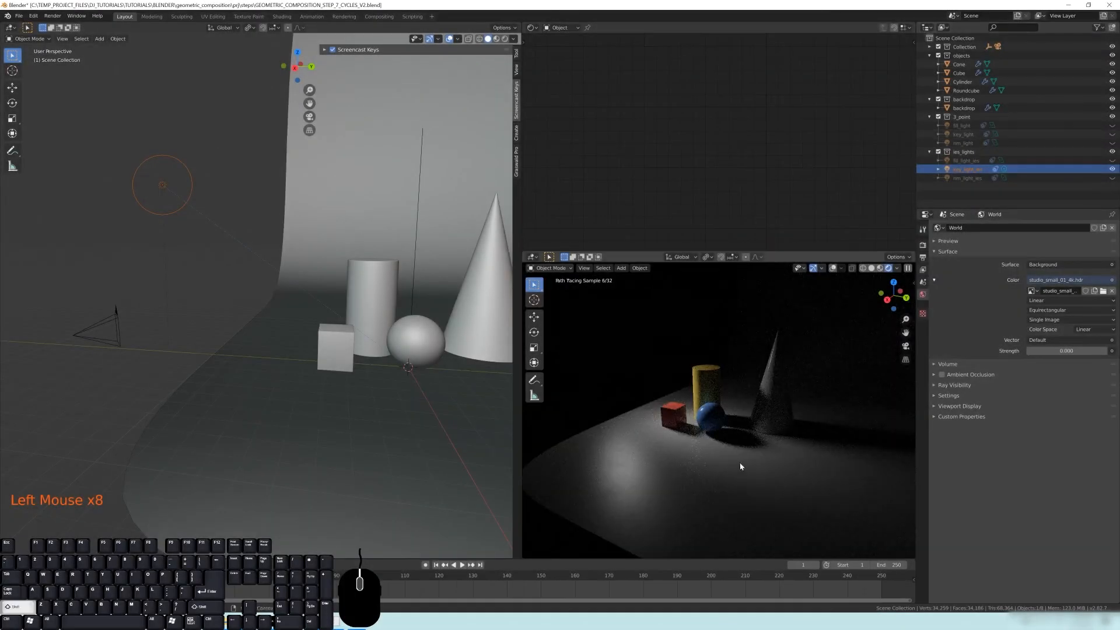
middle_click_drag(743, 465, 705, 430, "shift")
scroll(713, 440, "up", 2)
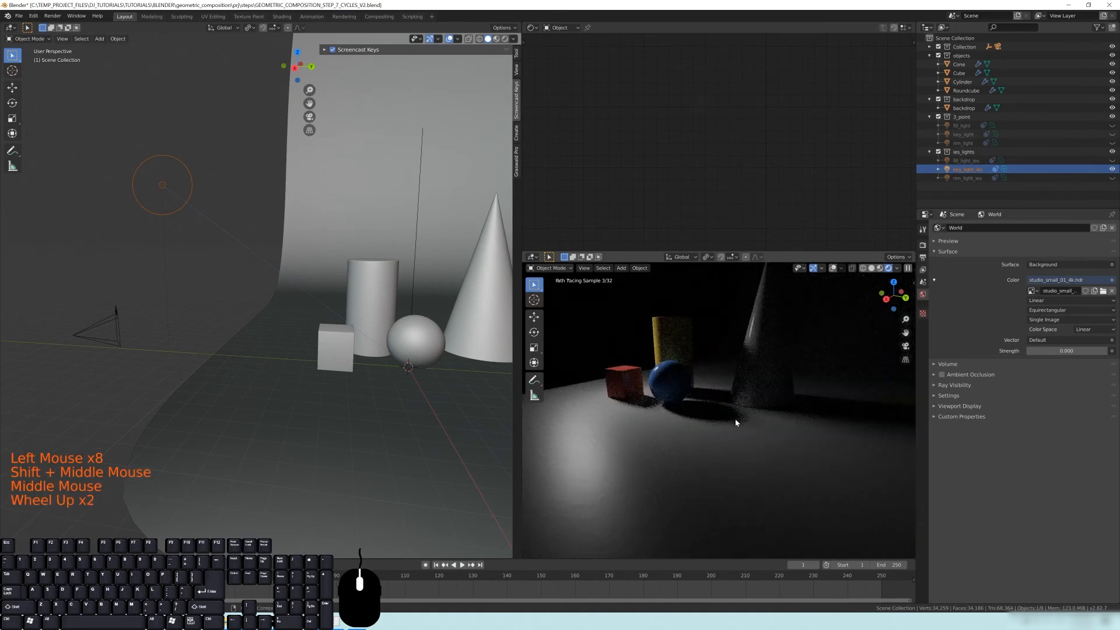
middle_click_drag(622, 471, 639, 465)
scroll(650, 458, "down", 4)
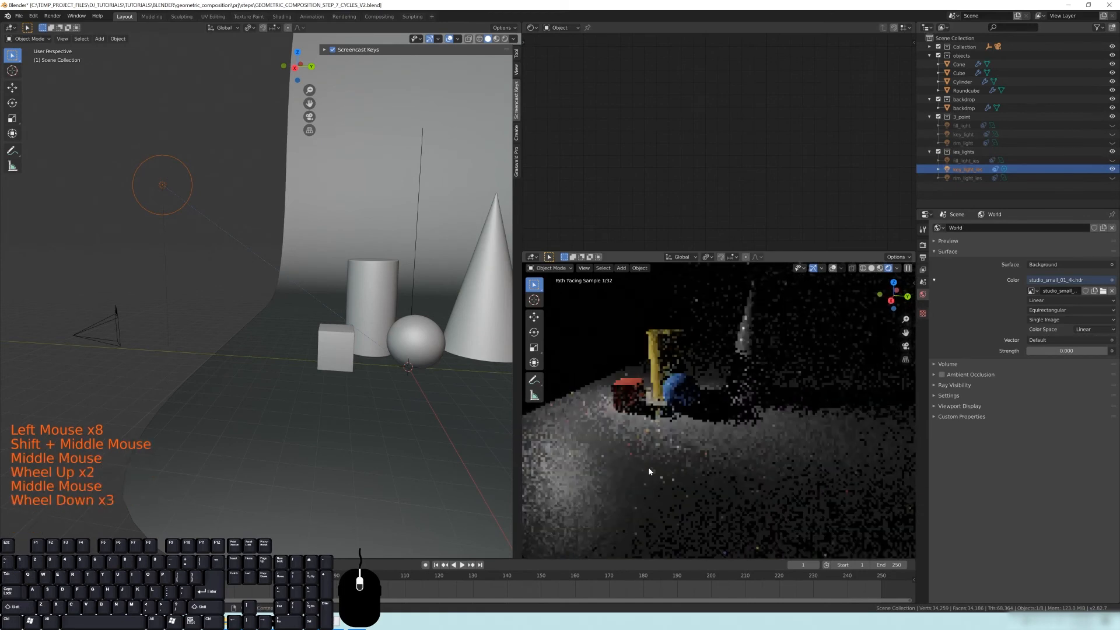
mouse_move(745, 439)
middle_mouse_down()
mouse_move(790, 445)
mouse_move(811, 432)
mouse_move(757, 453)
middle_mouse_up()
scroll(800, 443, "up", 4)
scroll(752, 450, "down", 3)
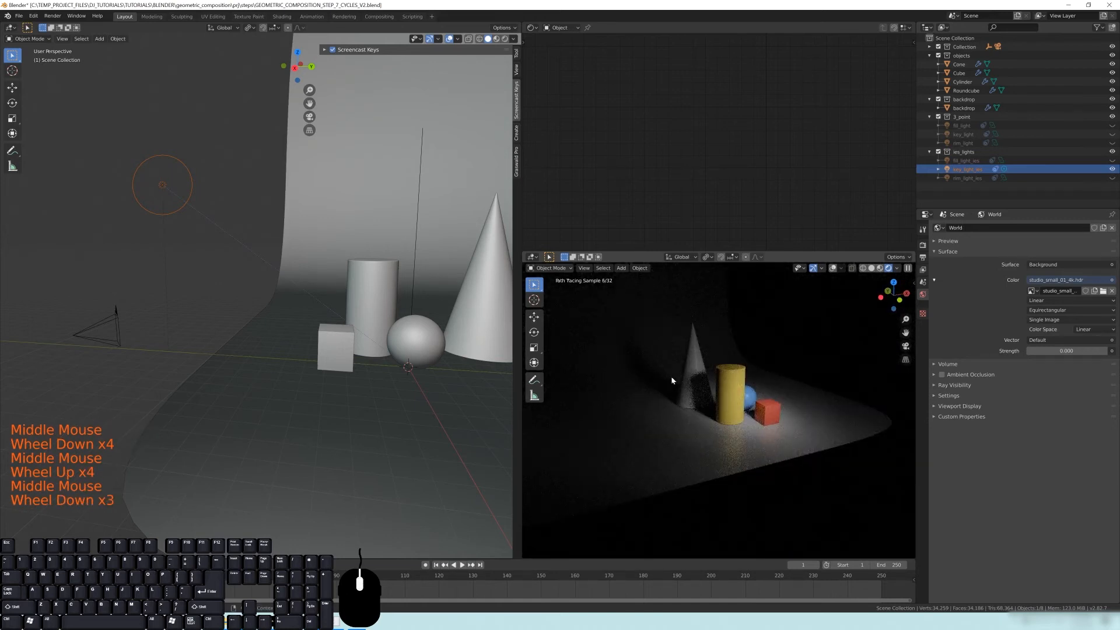
mouse_move(738, 452)
middle_mouse_down()
mouse_move(717, 452)
mouse_move(728, 450)
middle_mouse_up()
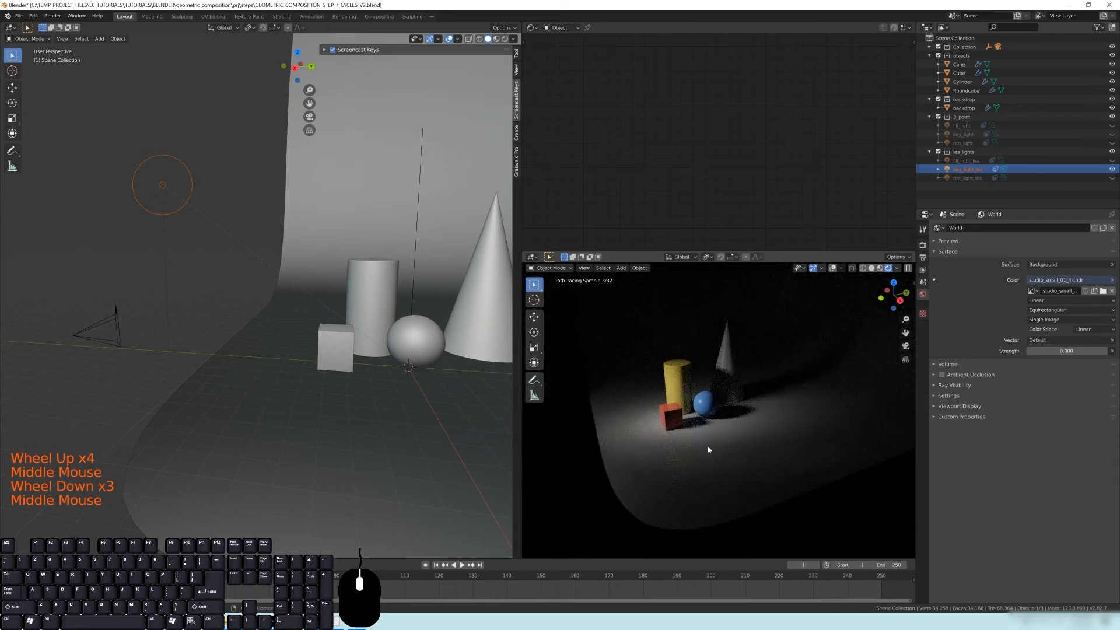
Step: Show key_light in place of key_light_ies and compare its light spread and shadows from several angles
left_click(1111, 150)
left_click(1111, 135)
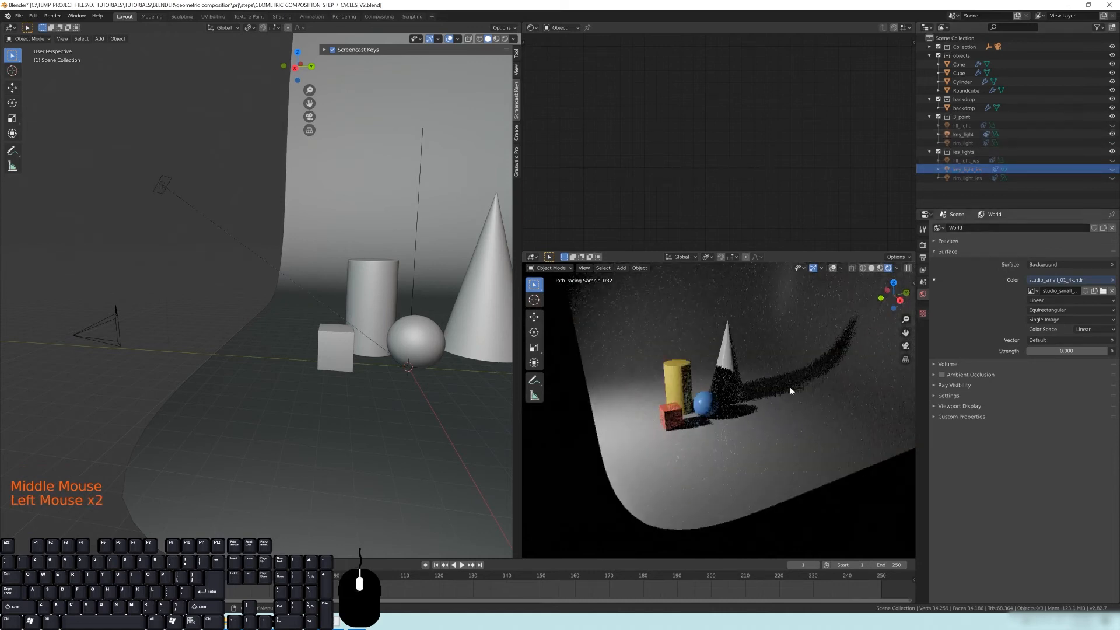
scroll(790, 386, "up", 2)
middle_click_drag(790, 386, 784, 416)
scroll(719, 405, "down", 2)
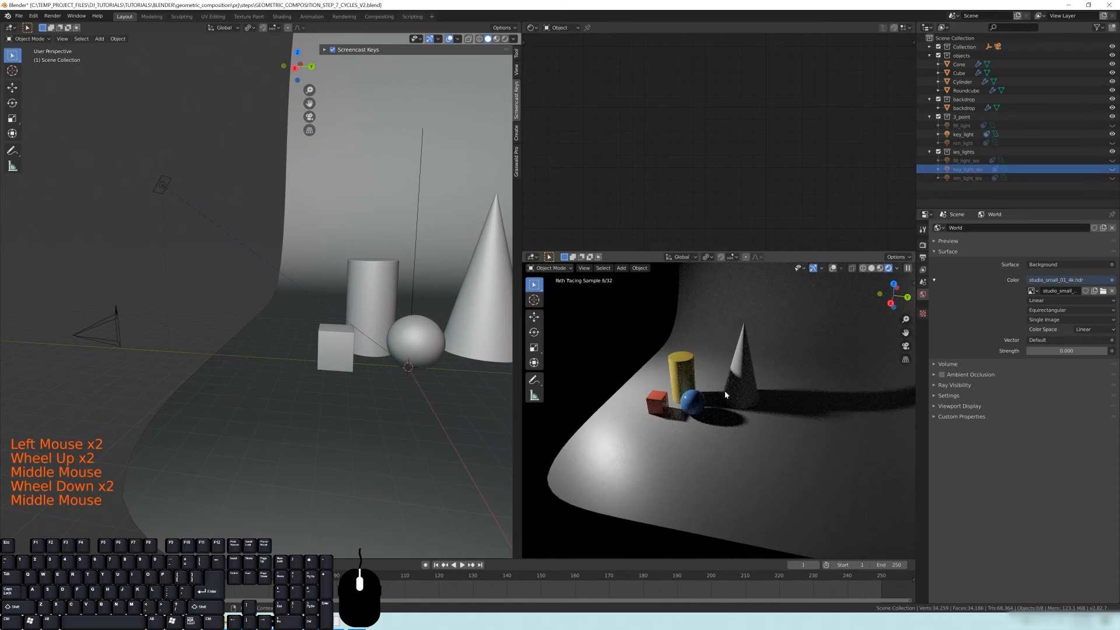
middle_click_drag(697, 420, 743, 407)
scroll(674, 411, "up", 1)
scroll(674, 411, "down", 1)
scroll(731, 398, "up", 2)
scroll(754, 330, "down", 1)
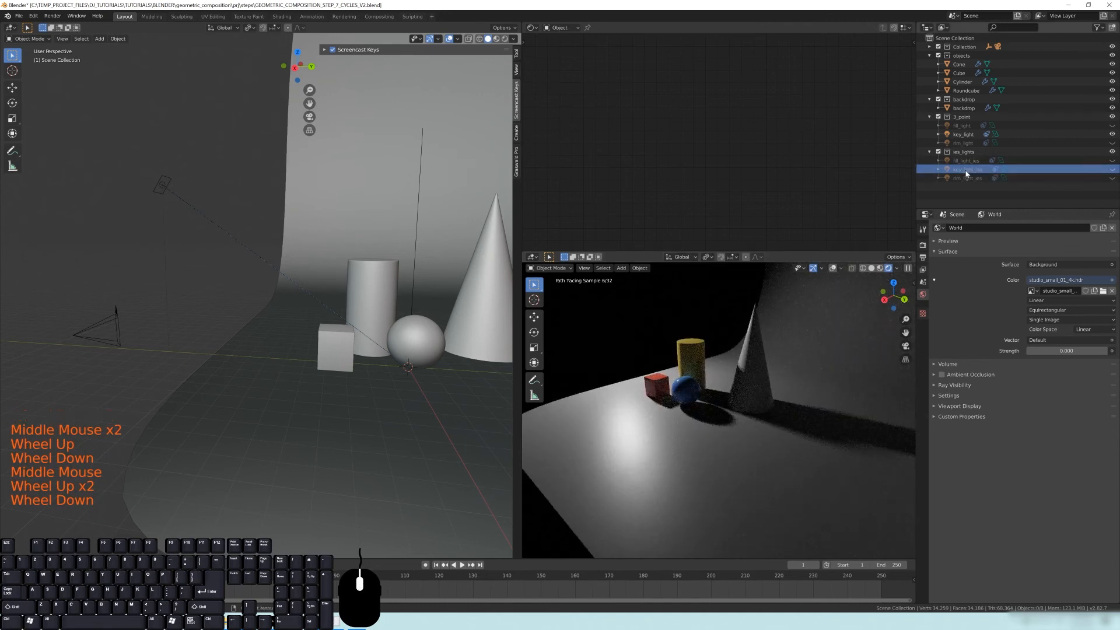
middle_click_drag(712, 402, 758, 417)
scroll(744, 404, "down", 2, "shift")
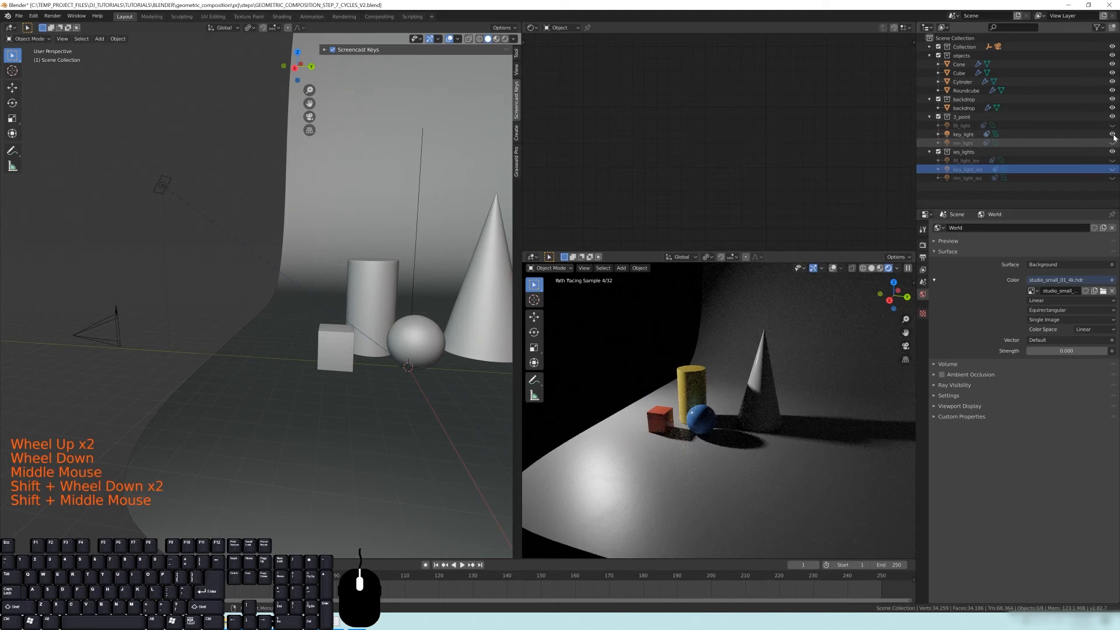
Step: Hide key_light, exclude the 3_point collection, and show key_light_ies again in the rendered camera view
left_click(1113, 135)
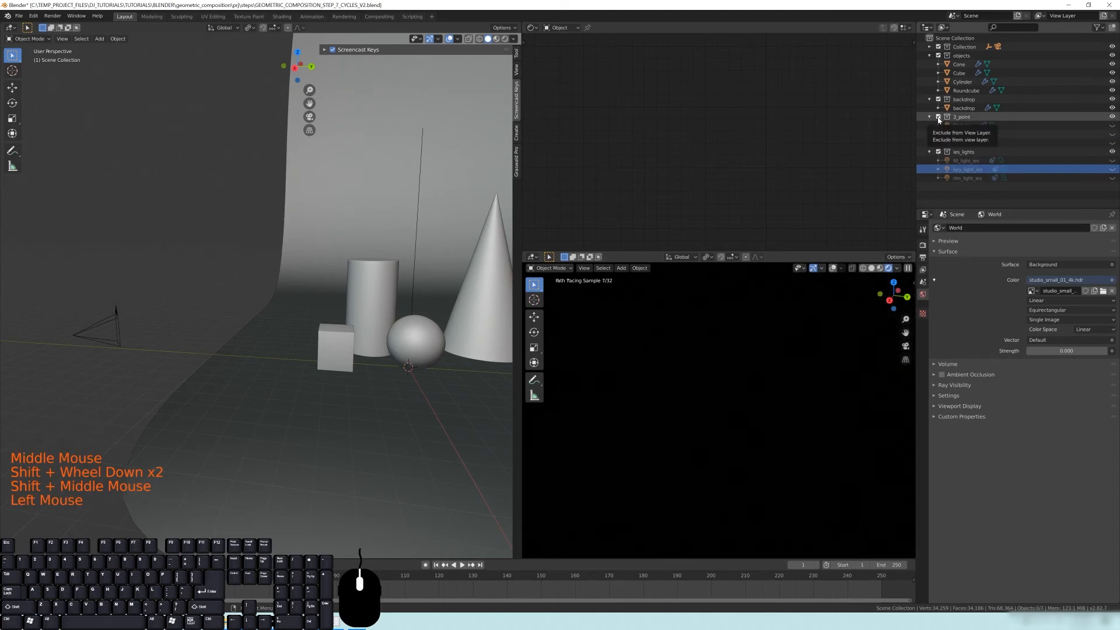
left_click(938, 119)
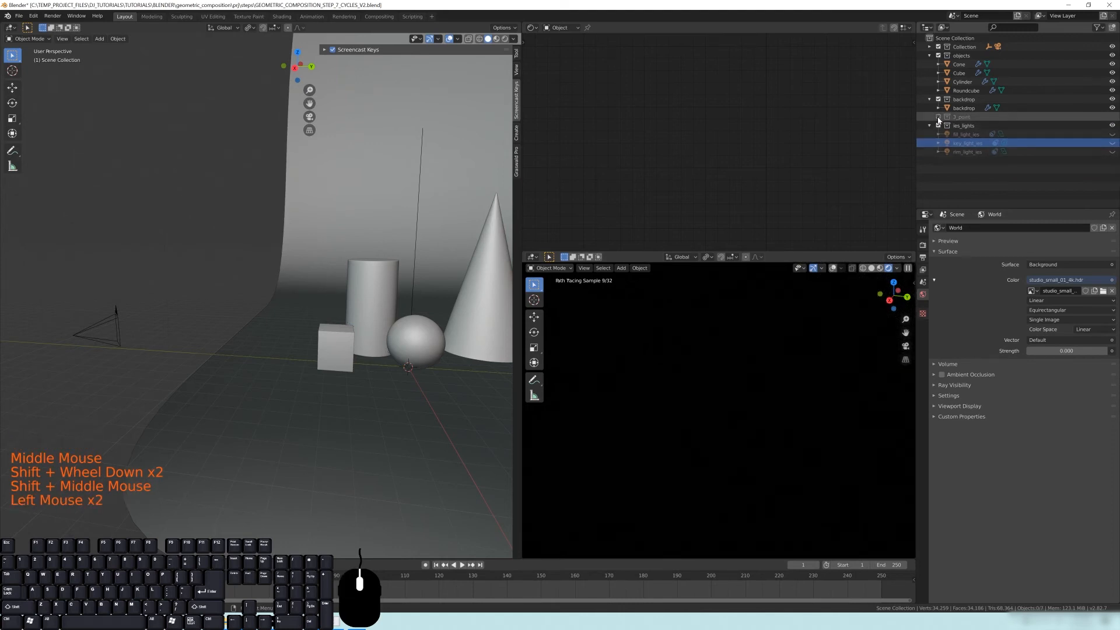
left_click(1113, 143)
middle_click_drag(633, 417, 681, 408)
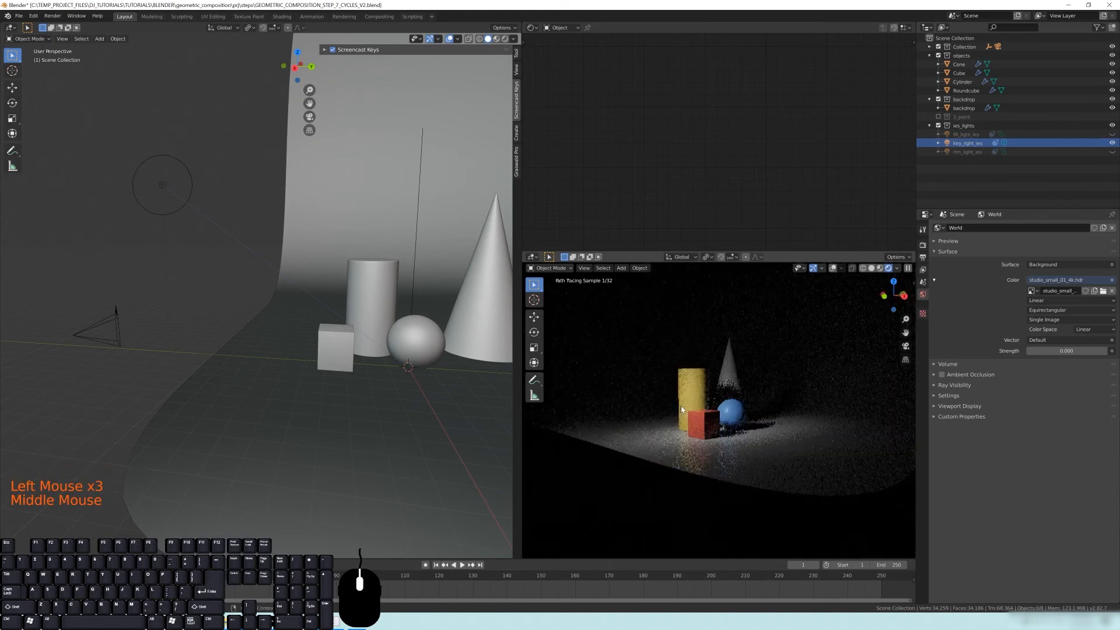
key("KP_0")
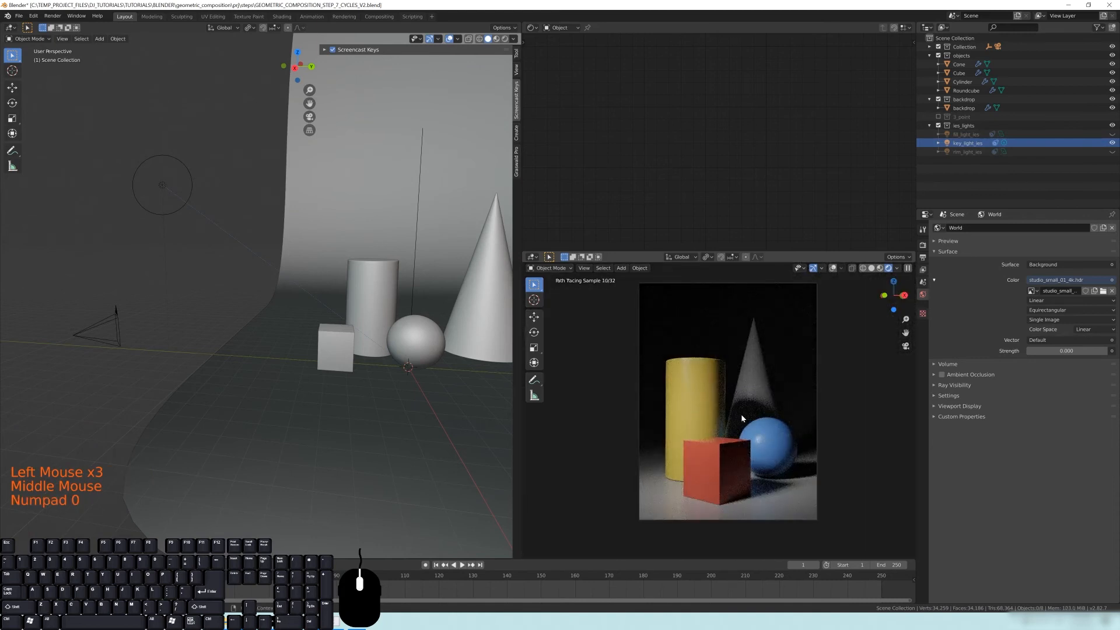
scroll(742, 418, "up", 2)
scroll(746, 412, "down", 1)
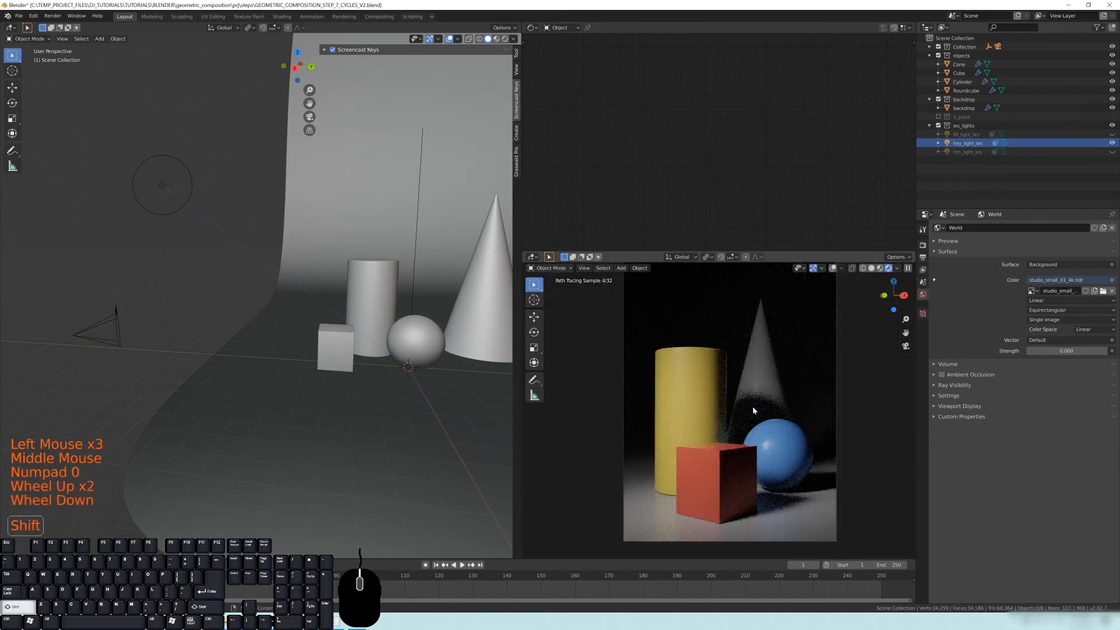
middle_click_drag(753, 411, 748, 423, "shift")
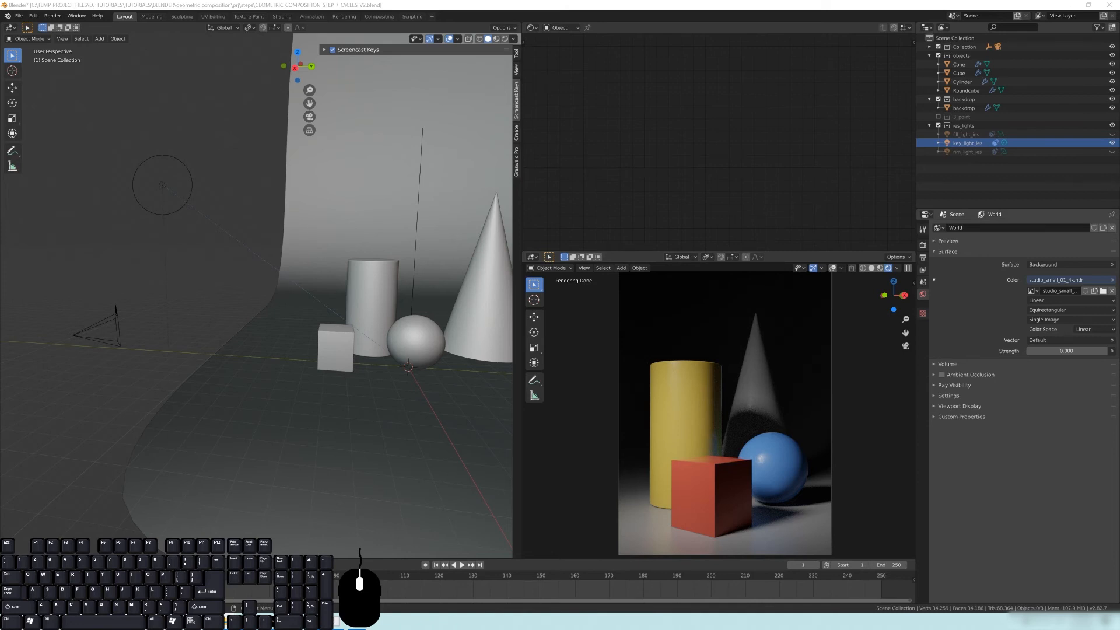
Step: Select key_light_ies, move its IES Texture node down nearer the Emission node, and enlarge the rendered viewport
left_click(967, 142)
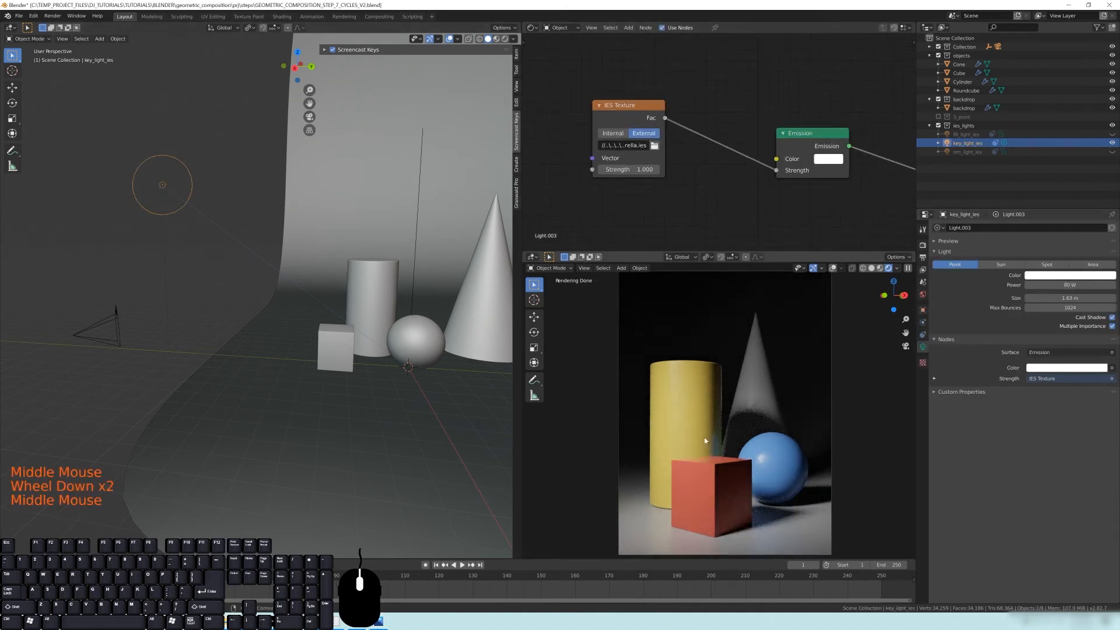
middle_click_drag(626, 111, 609, 143)
left_click_drag(609, 144, 640, 190)
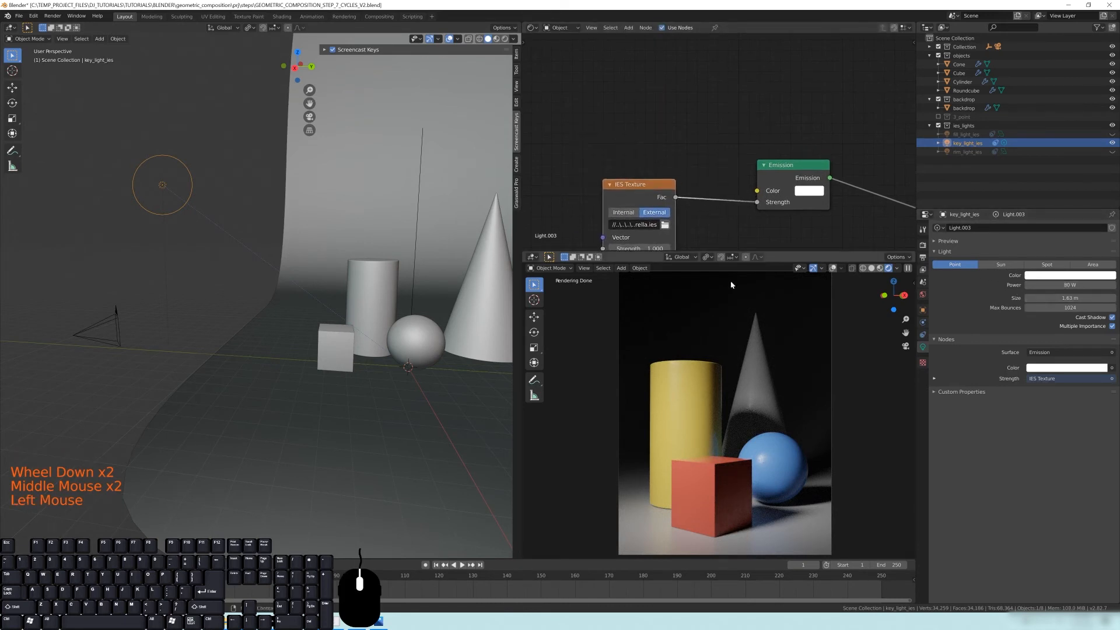
left_click_drag(647, 190, 641, 185)
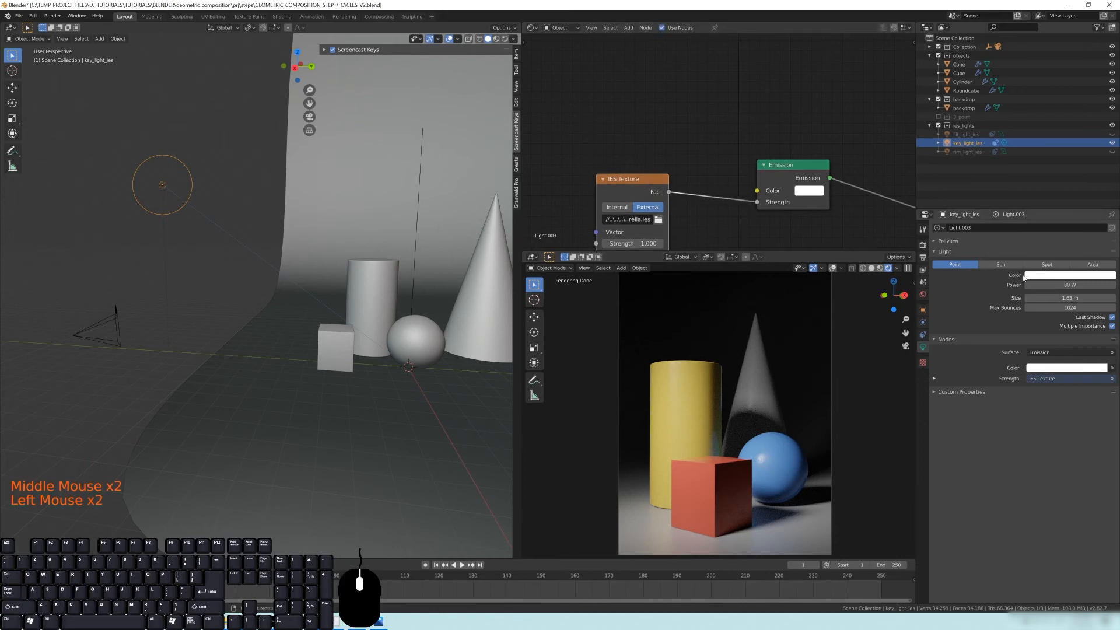
middle_click_drag(706, 204, 725, 176)
left_click_drag(655, 154, 662, 154)
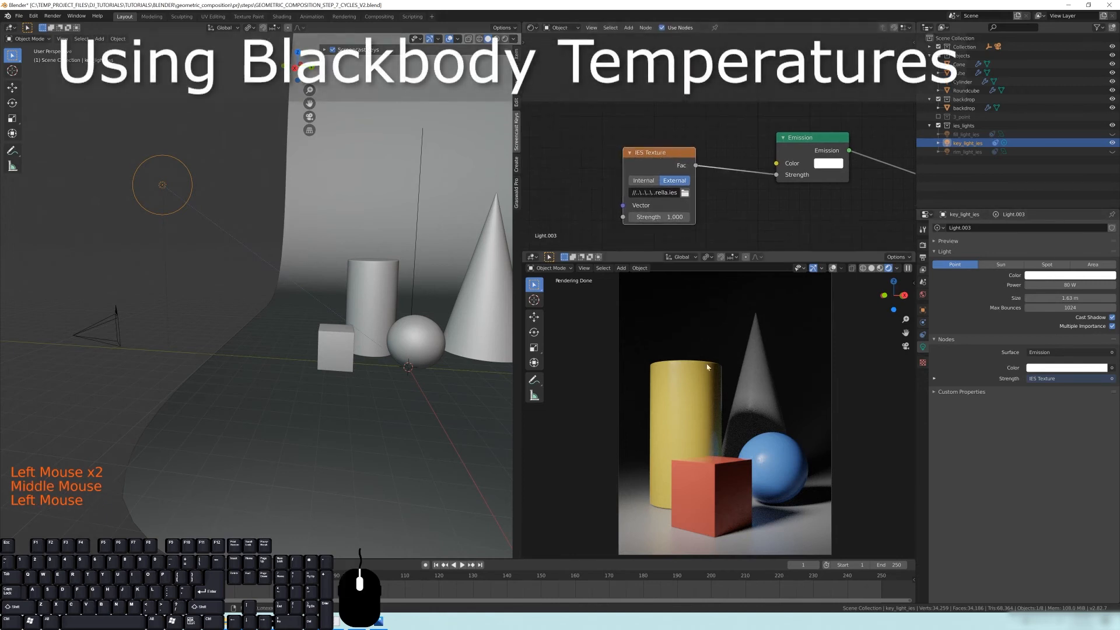
left_click_drag(680, 252, 679, 197)
scroll(715, 305, "up", 1)
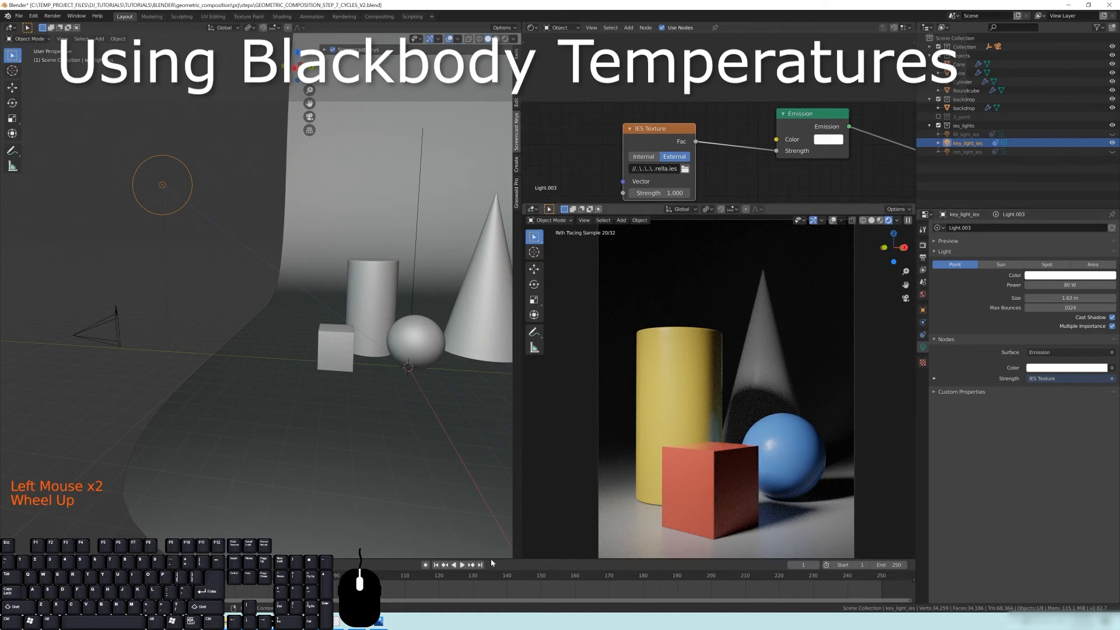
Step: Switch to the web browser and run a Google image search for "color temperatures blackbody"
left_click(348, 628)
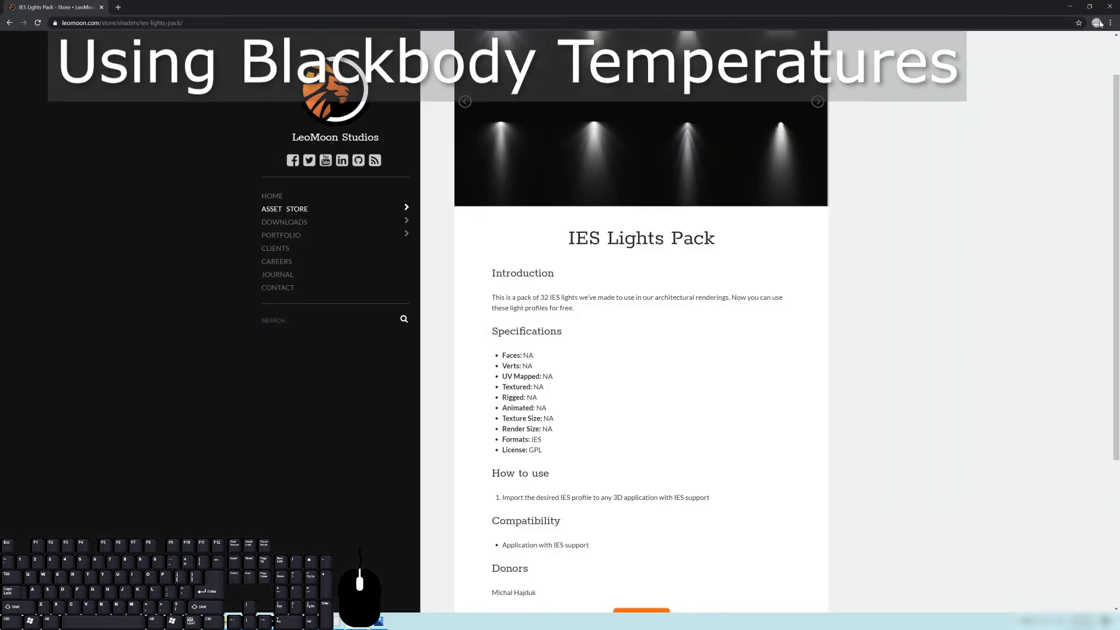
left_click(1089, 6)
left_click(731, 181)
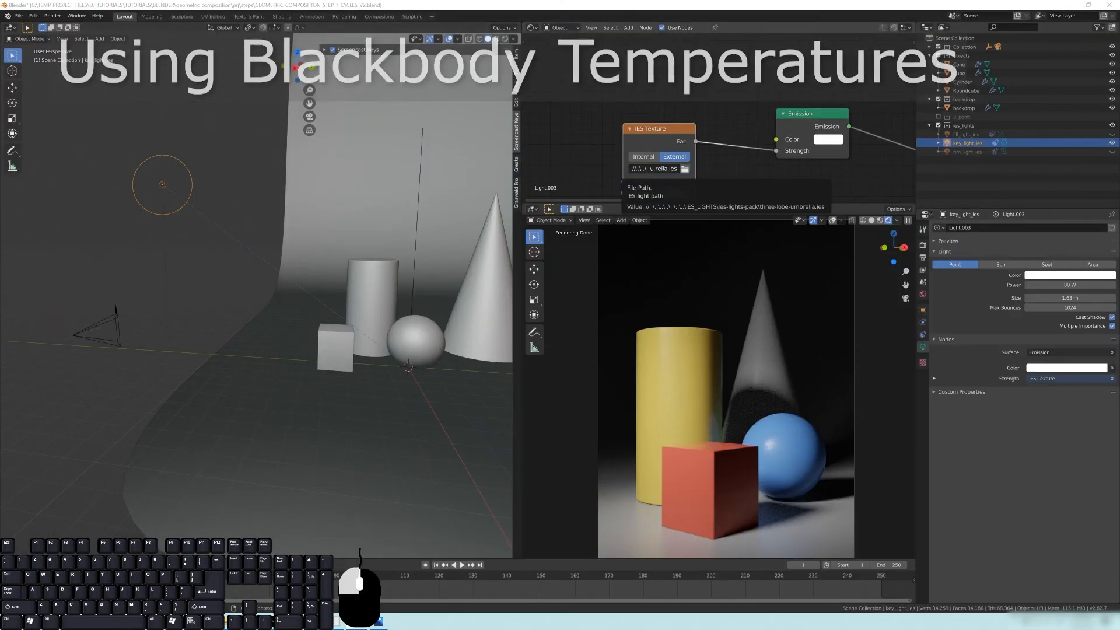
key("b")
key("a")
key("c")
key("BackSpace")
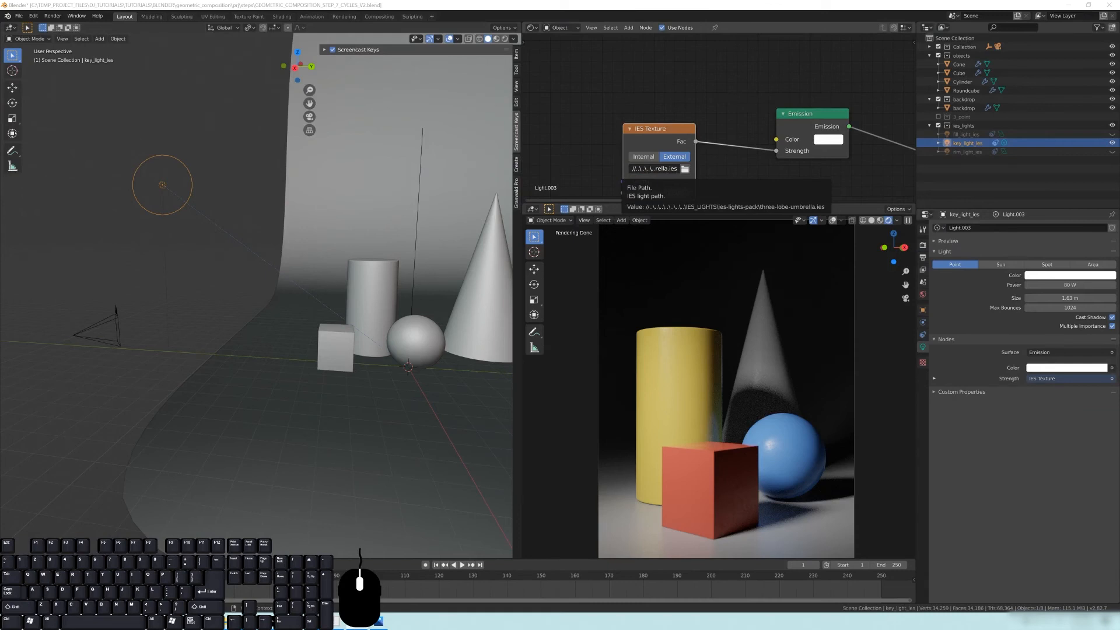
key("o")
key("t")
key("e")
key("e")
key("r")
key("s")
key("l")
key("k")
key("d")
key("alt+Tab")
left_click(793, 150)
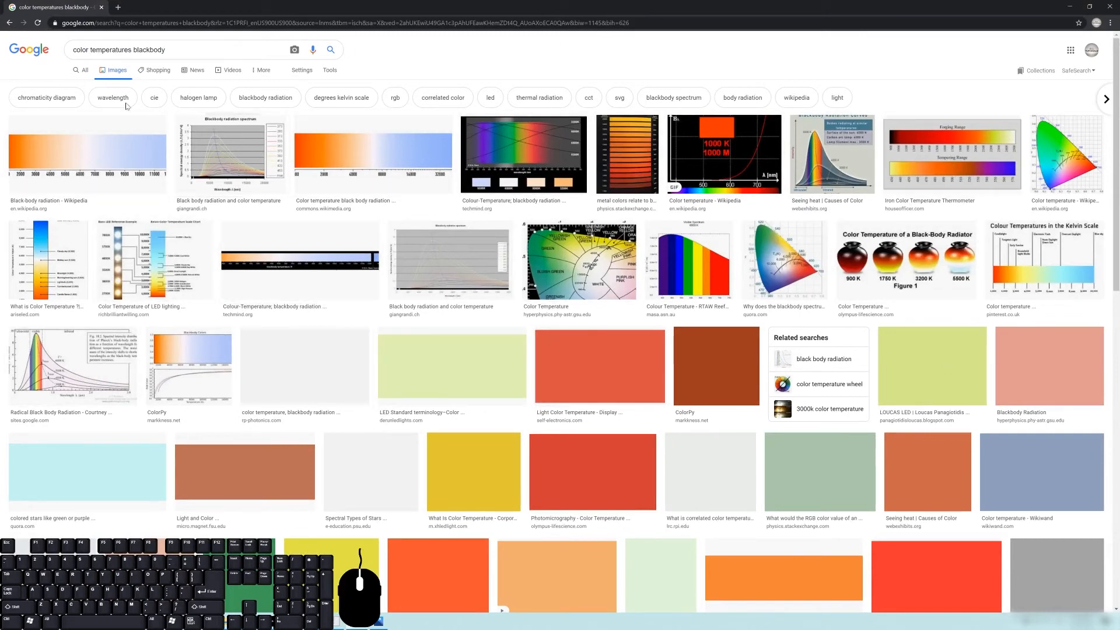
Step: Open the "Black body radiation and color temperature" article from the web results, examine its temperature-color table, and return to Blender
left_click(83, 71)
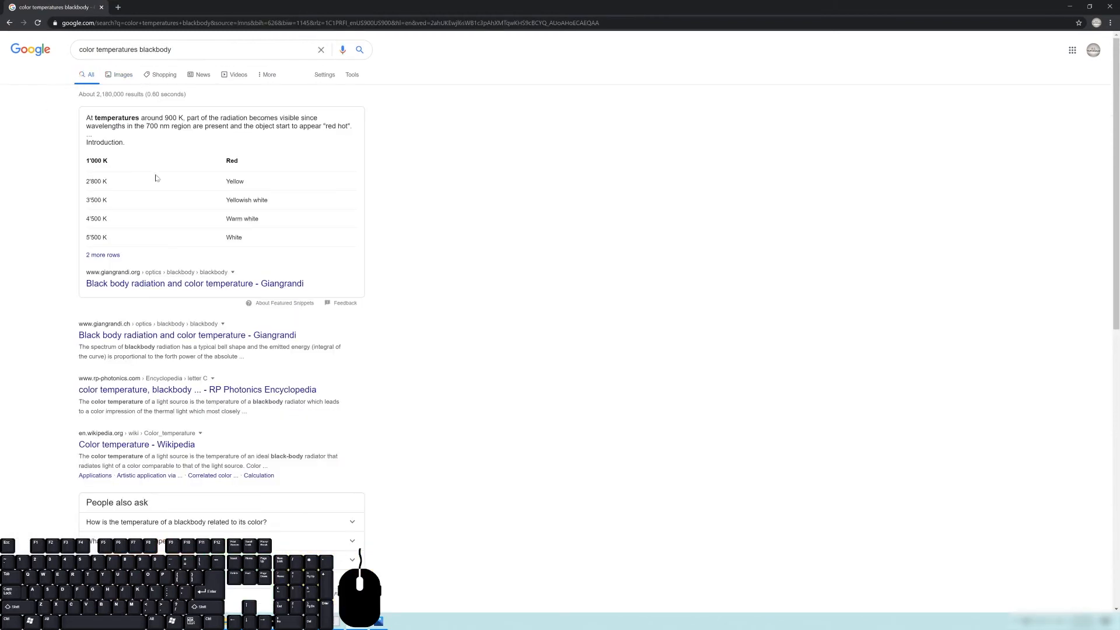
left_click(100, 259)
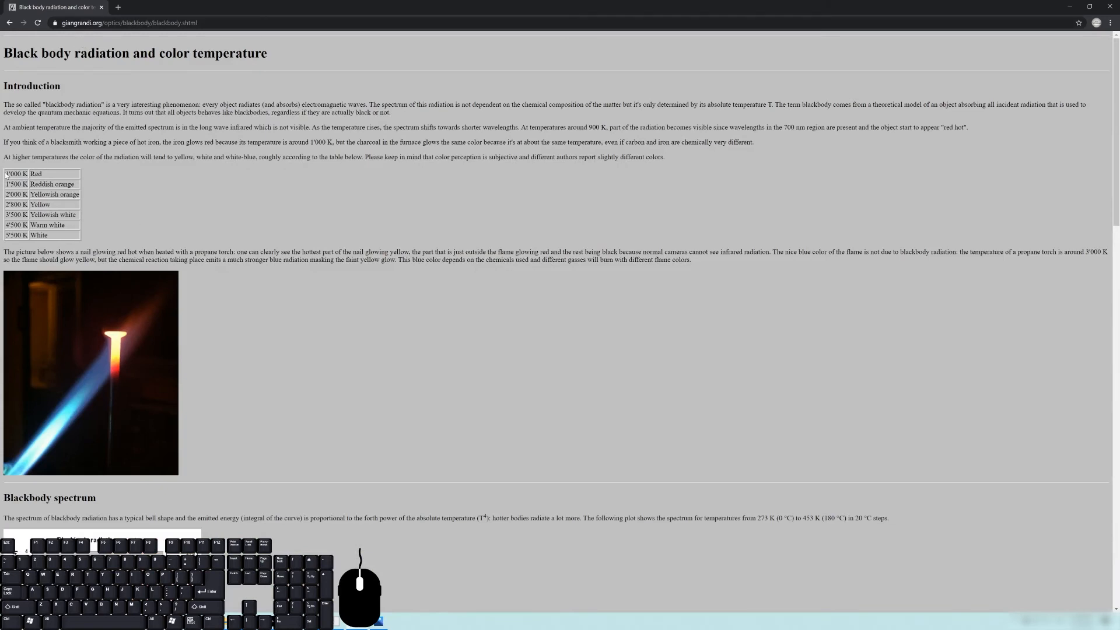
left_click_drag(9, 173, 73, 194)
left_click_drag(6, 235, 53, 236)
scroll(52, 236, "down", 4)
scroll(53, 236, "up", 4)
left_click(22, 233)
mouse_move(6, 214)
left_mouse_down()
mouse_move(21, 216)
mouse_move(10, 235)
mouse_move(6, 214)
mouse_move(11, 235)
left_mouse_up()
left_click_drag(21, 235, 5, 235)
left_click(1069, 6)
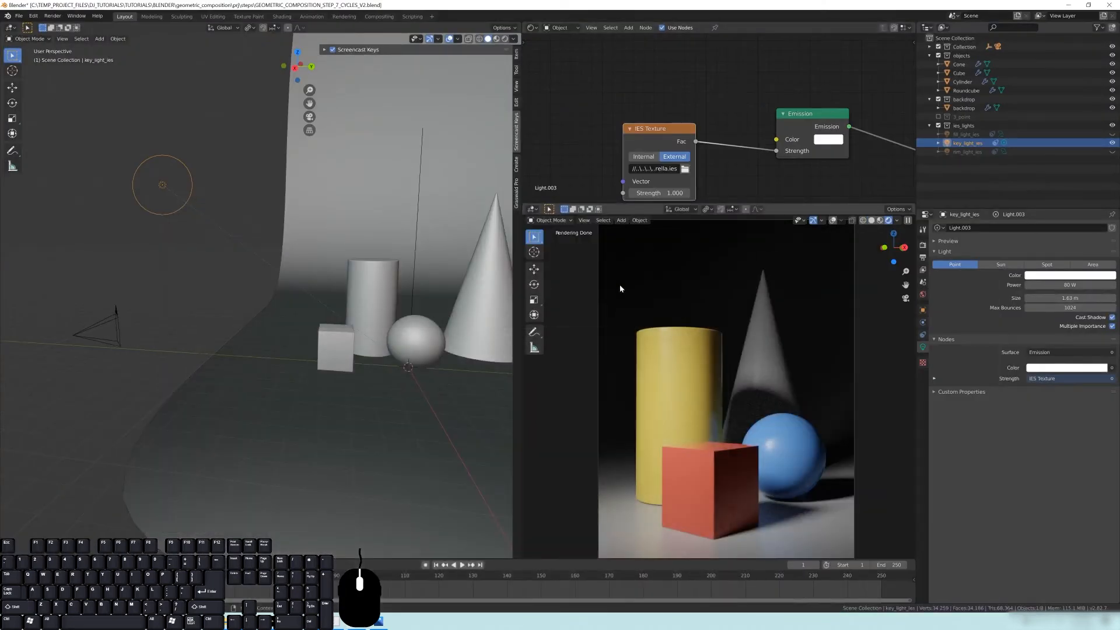
Step: Move the IES Texture node down, add a Blackbody node above it and link its color output to the Emission color
left_click_drag(643, 127, 642, 153)
middle_click_drag(659, 117, 624, 87)
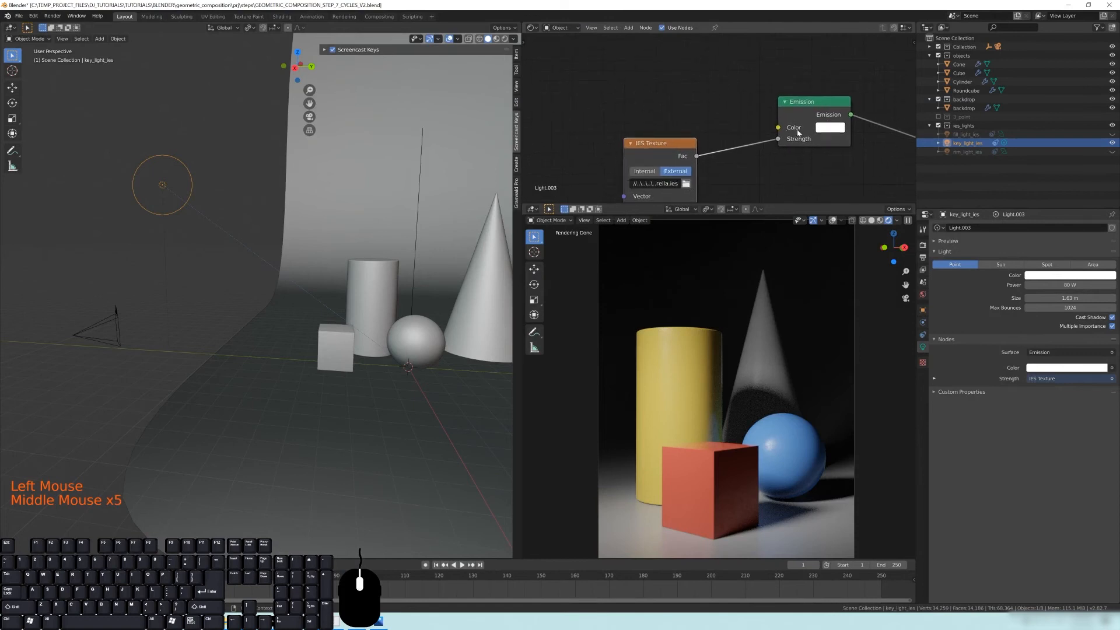
middle_click_drag(586, 133, 633, 183)
key("shift+a")
mouse_move(607, 113)
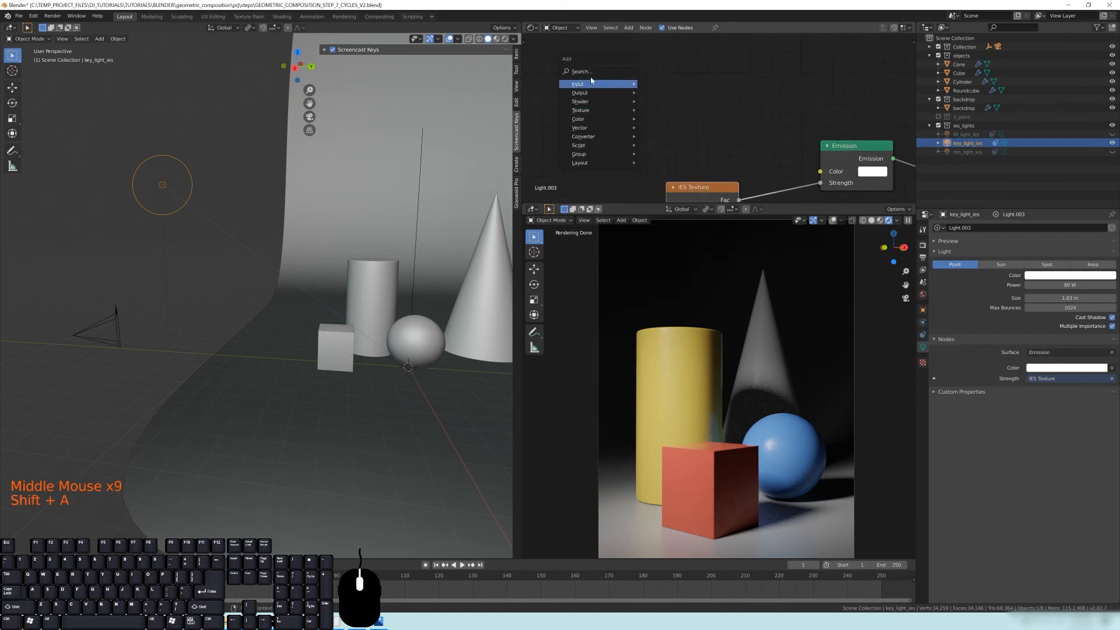
left_click(581, 71)
type("black")
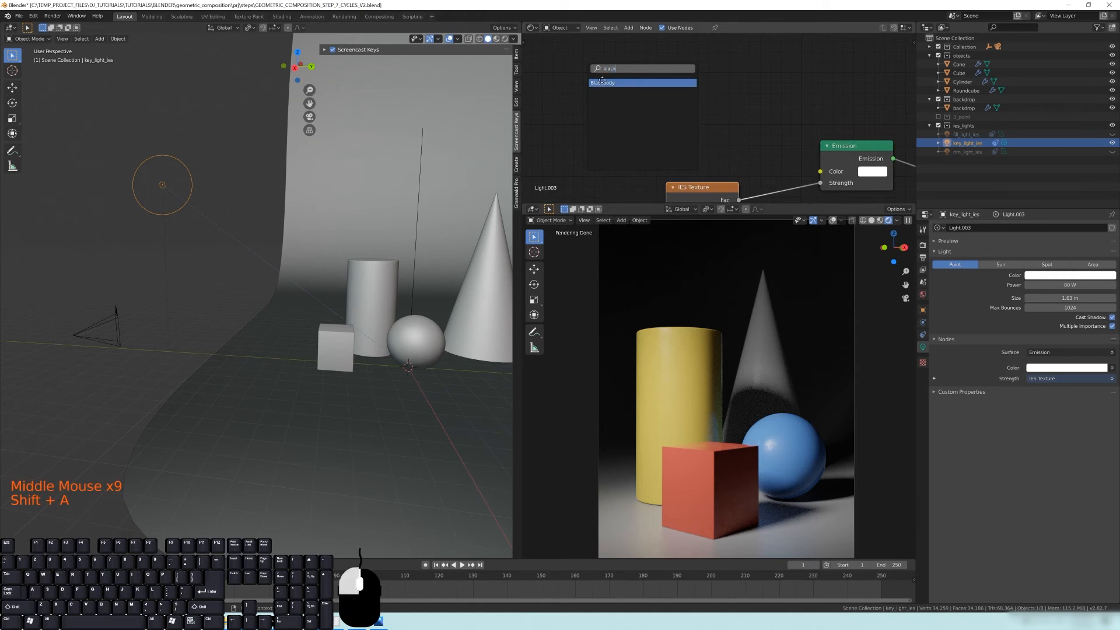
key("Return")
left_click(657, 88)
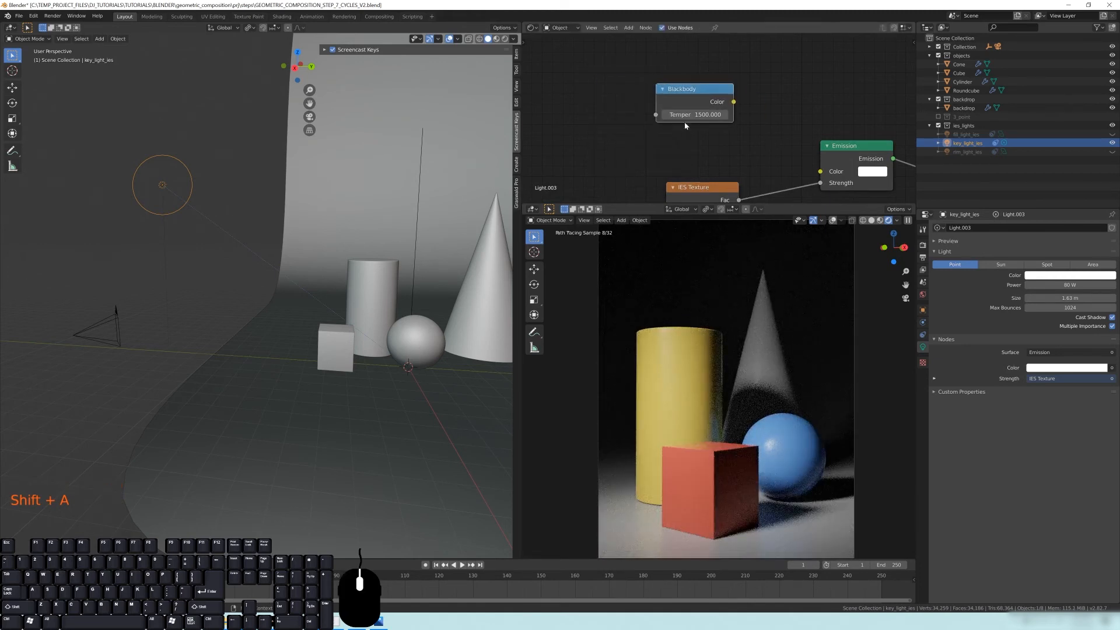
left_click_drag(734, 102, 820, 171)
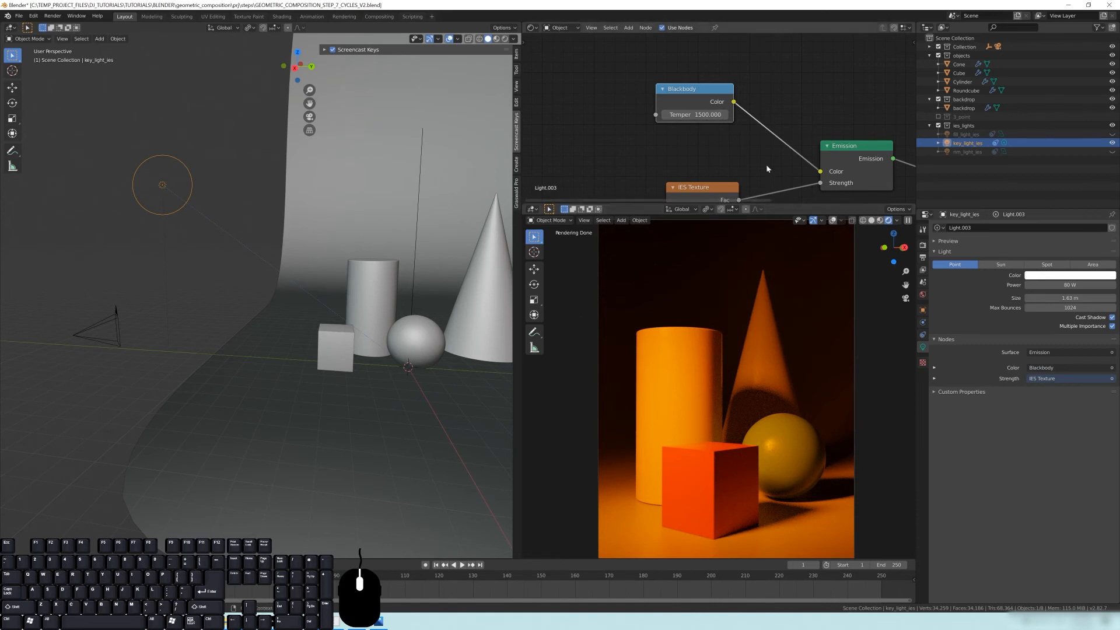
Step: Preview the light color of key_light_ies with Blackbody temperatures of 3500, 5500 and 7200 in turn
left_click(694, 115)
type("3500")
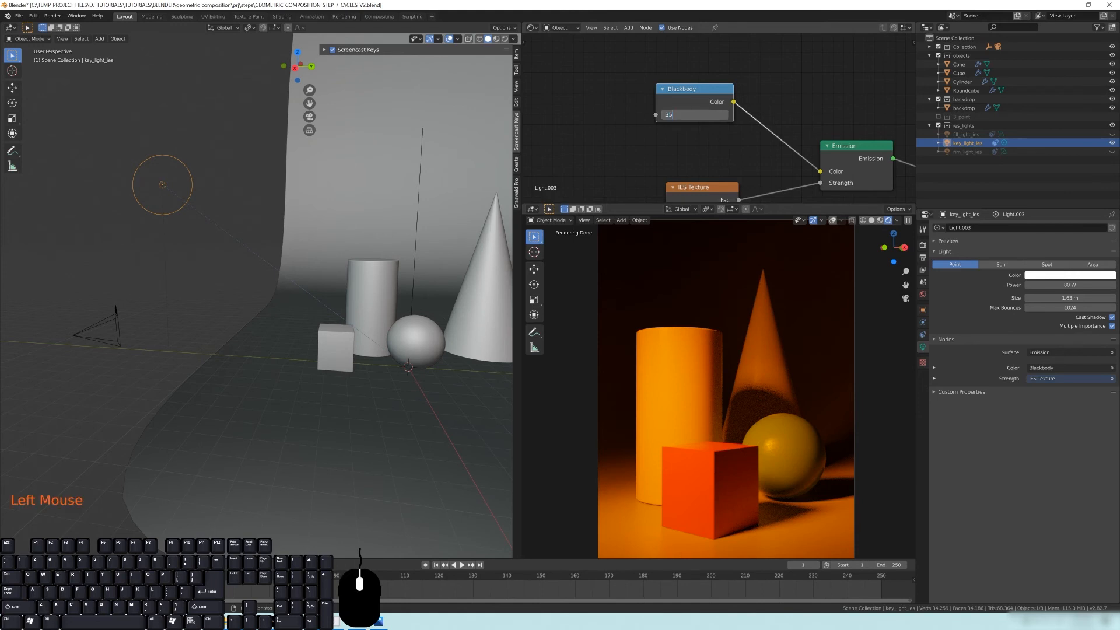
key("Return")
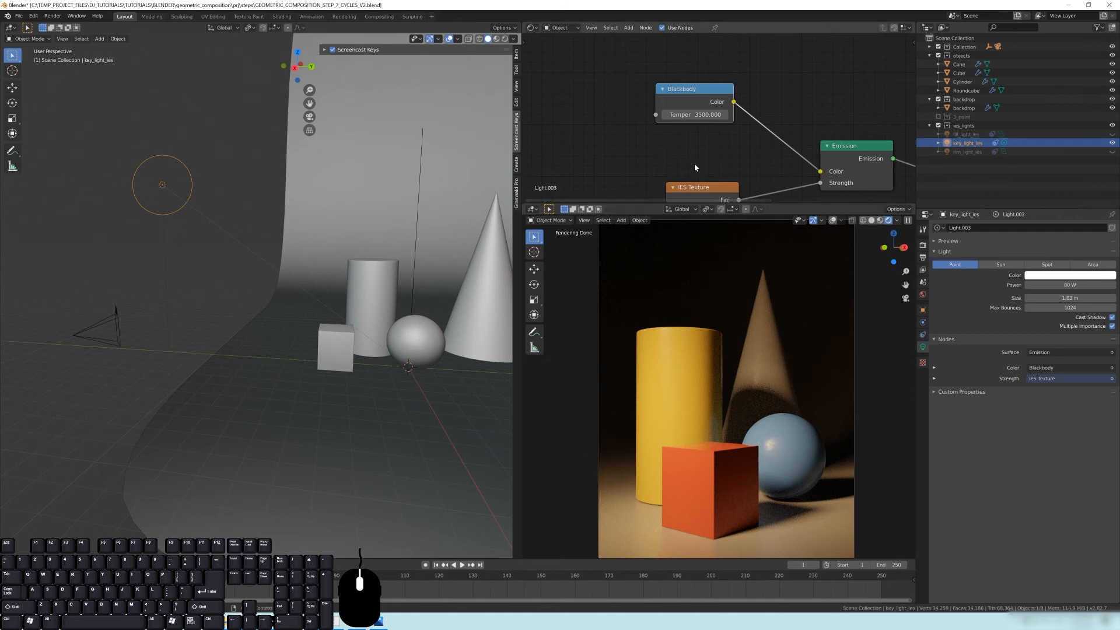
left_click(694, 114)
type("5500")
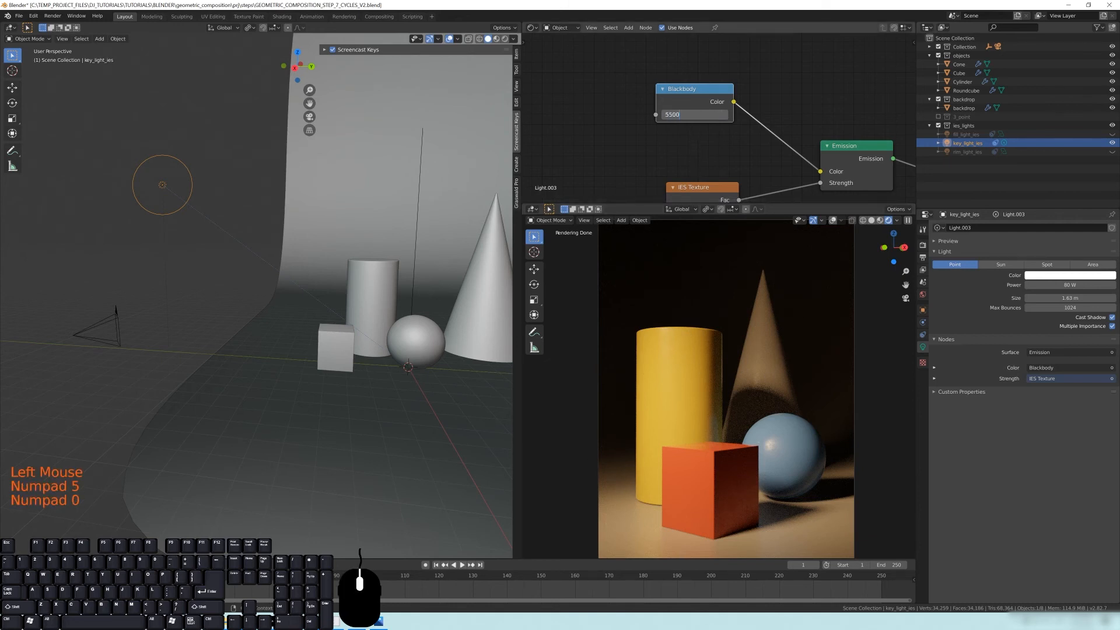
key("Return")
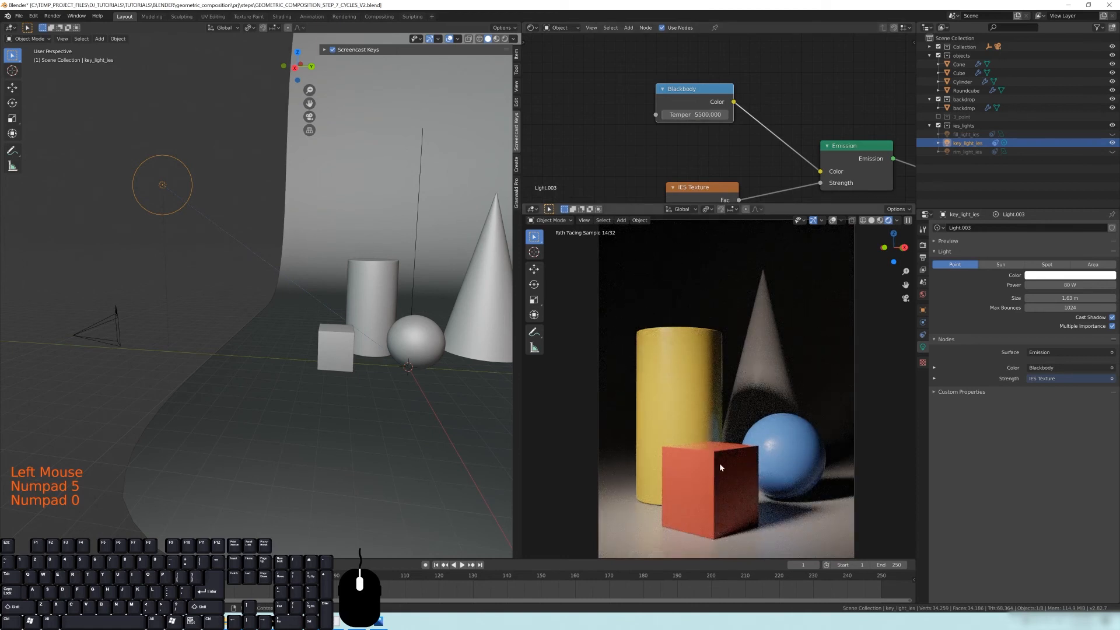
left_click(694, 114)
type("7200")
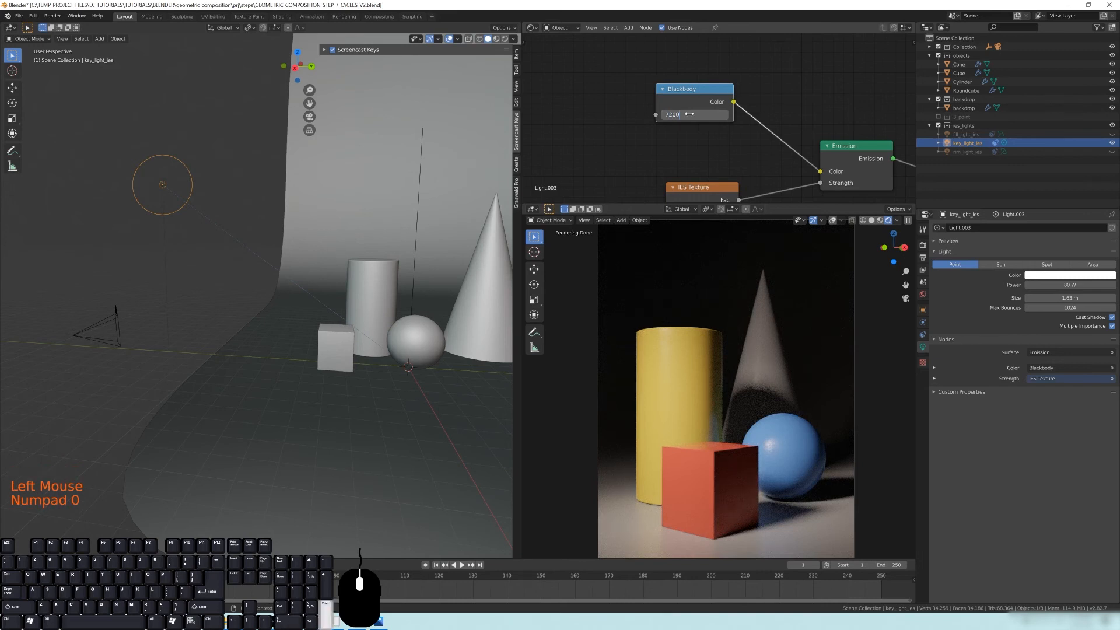
key("Return")
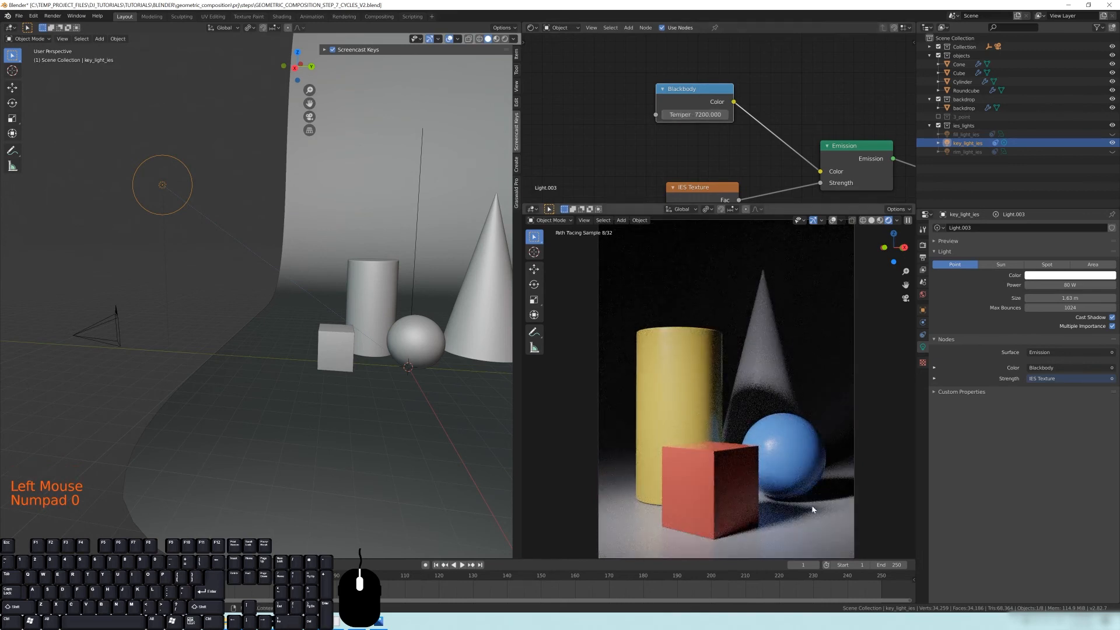
Step: Set the Blackbody temperature of key_light_ies to 5500
left_click(694, 115)
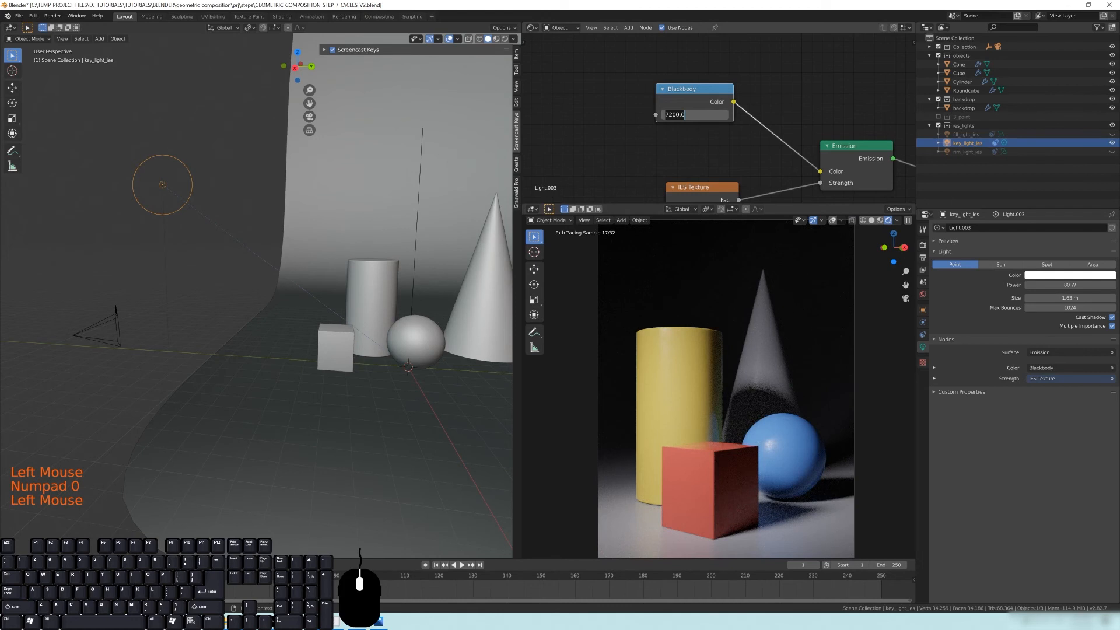
type("5500")
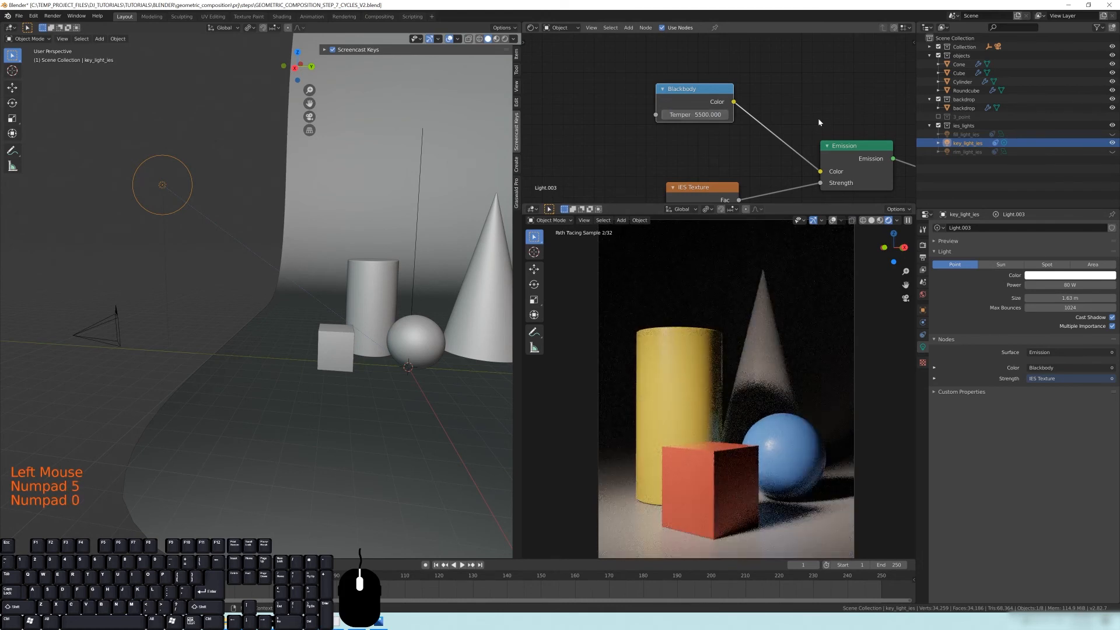
left_click(709, 93)
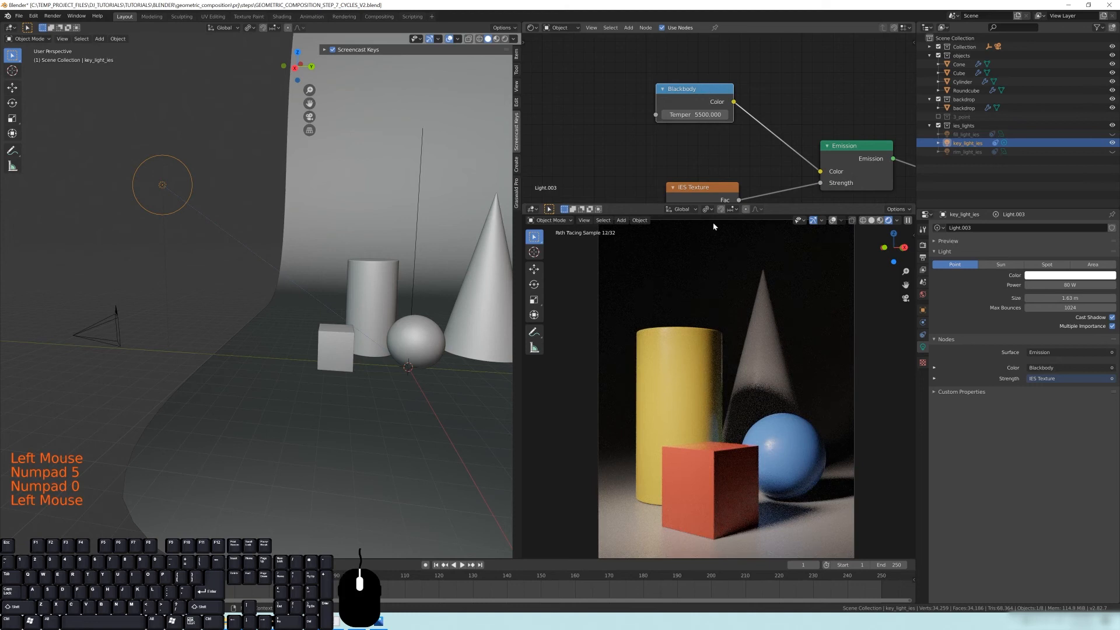
middle_click_drag(749, 440, 743, 382, "shift")
scroll(747, 415, "down", 1)
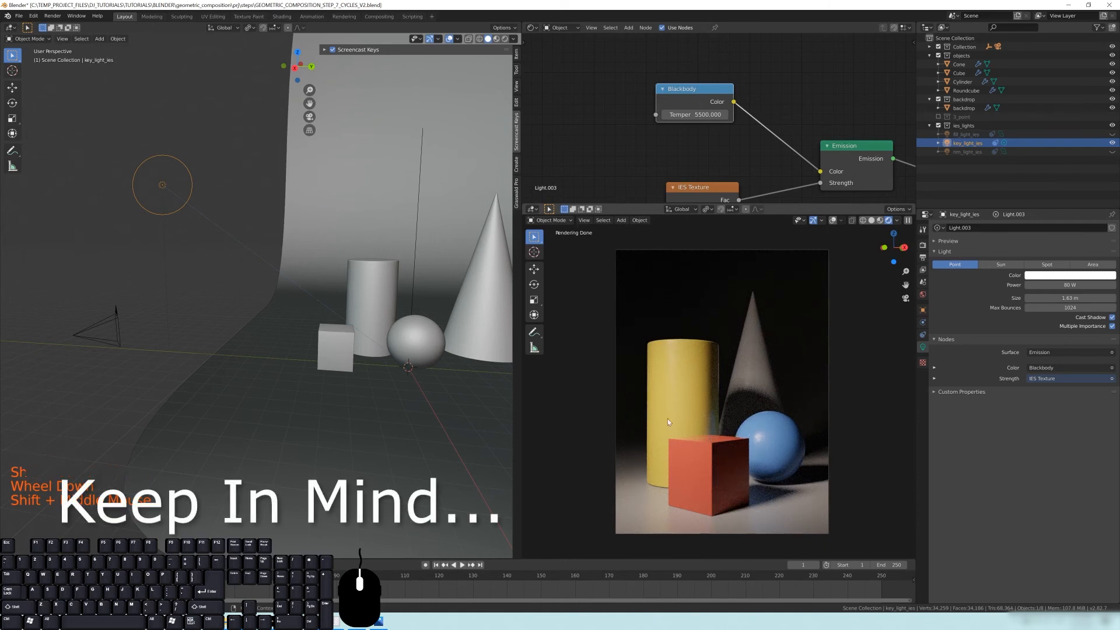
Step: Widen the Blackbody node of key_light_ies and reposition the IES Texture node beneath it
mouse_move(685, 95)
left_mouse_down()
mouse_move(749, 114)
mouse_move(693, 83)
left_mouse_up()
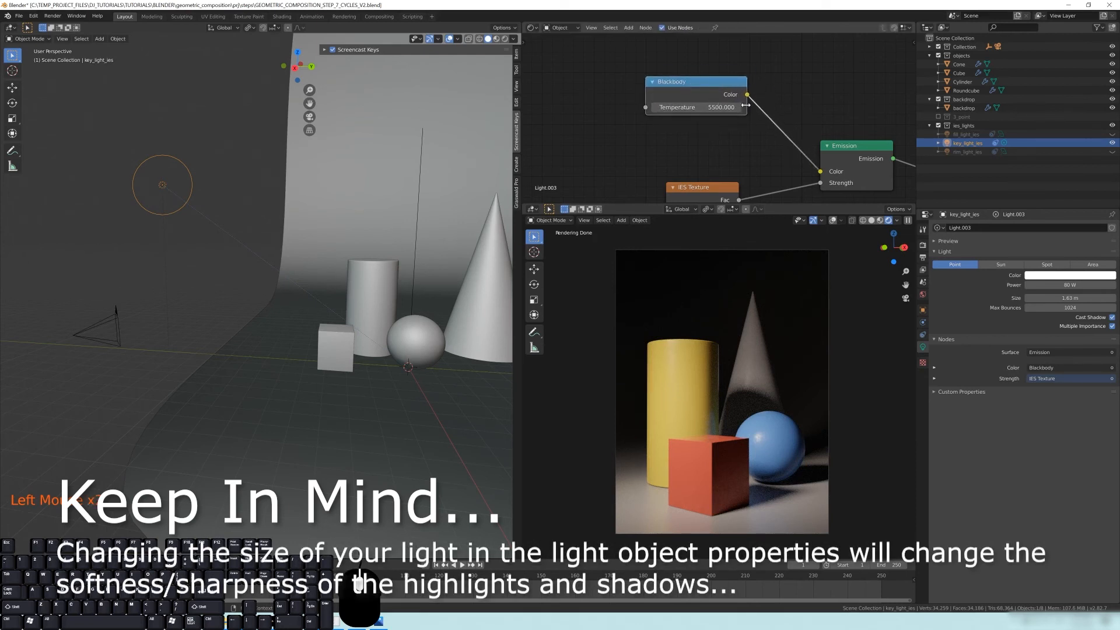
left_click(766, 201)
middle_click_drag(766, 198, 757, 124)
mouse_move(676, 129)
left_mouse_down()
mouse_move(648, 138)
mouse_move(674, 98)
mouse_move(665, 110)
left_mouse_up()
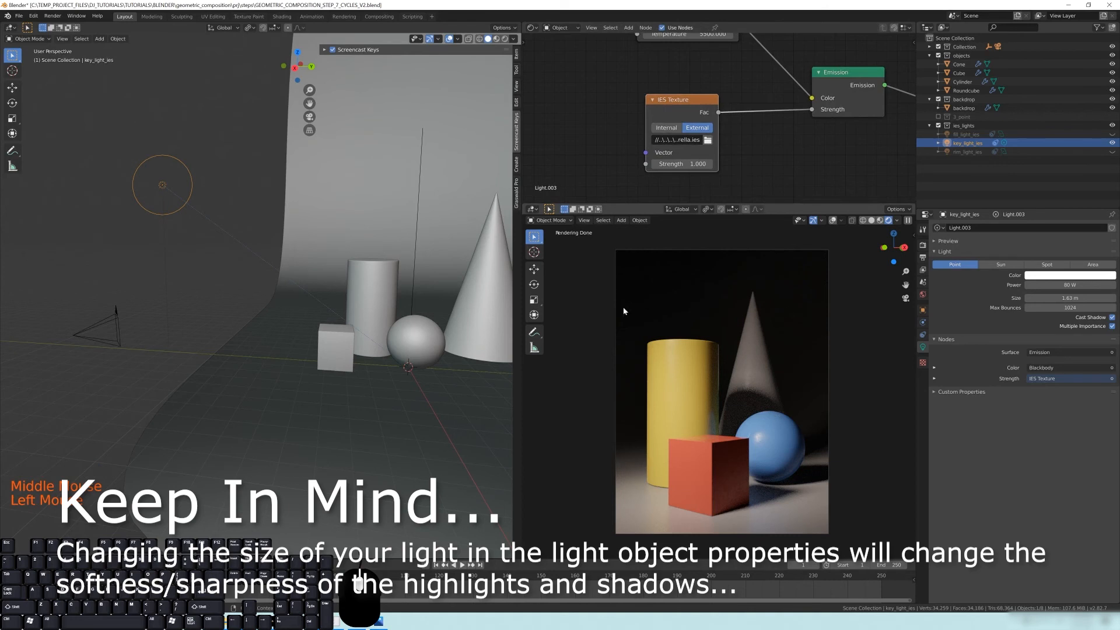
Step: Hide key_light_ies and show fill_light_ies in the scene
middle_click_drag(243, 248, 255, 274)
scroll(277, 238, "down", 3)
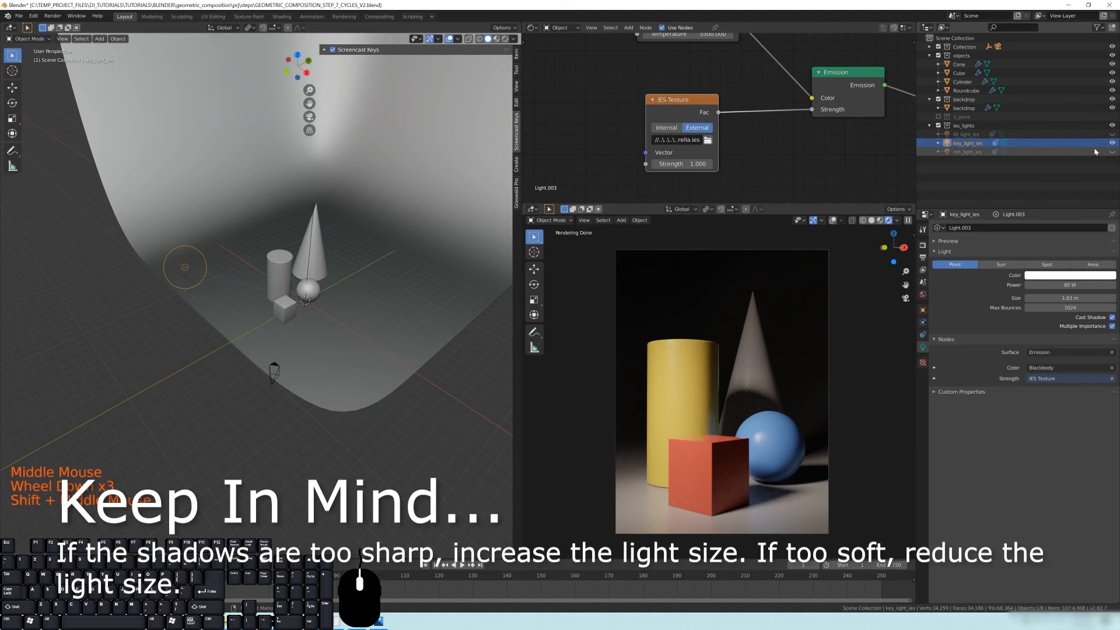
left_click(1112, 143)
left_click(1111, 134)
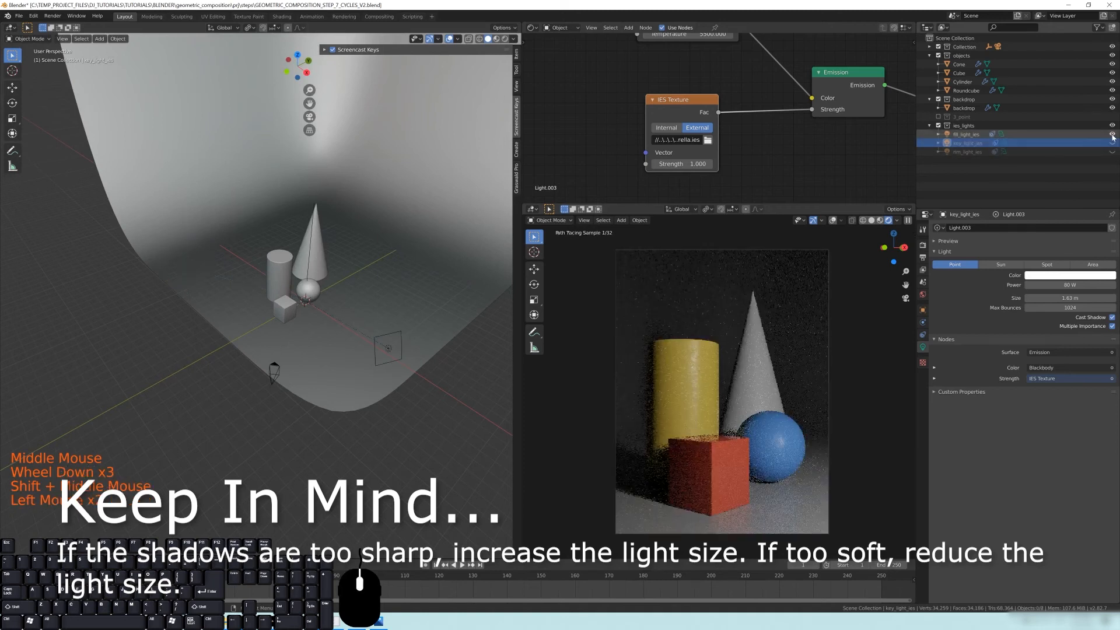
Step: Select the fill_light_ies area light beside the composition and enable shader nodes for it
middle_click_drag(199, 372, 293, 296, "shift")
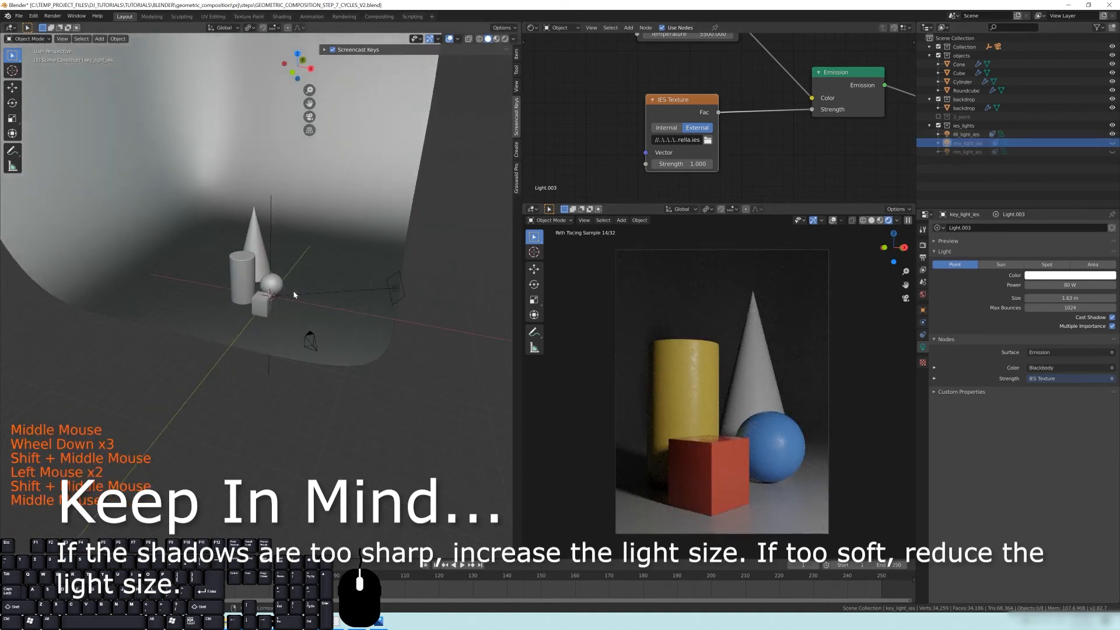
left_click(399, 288)
middle_click_drag(348, 266, 367, 319, "shift")
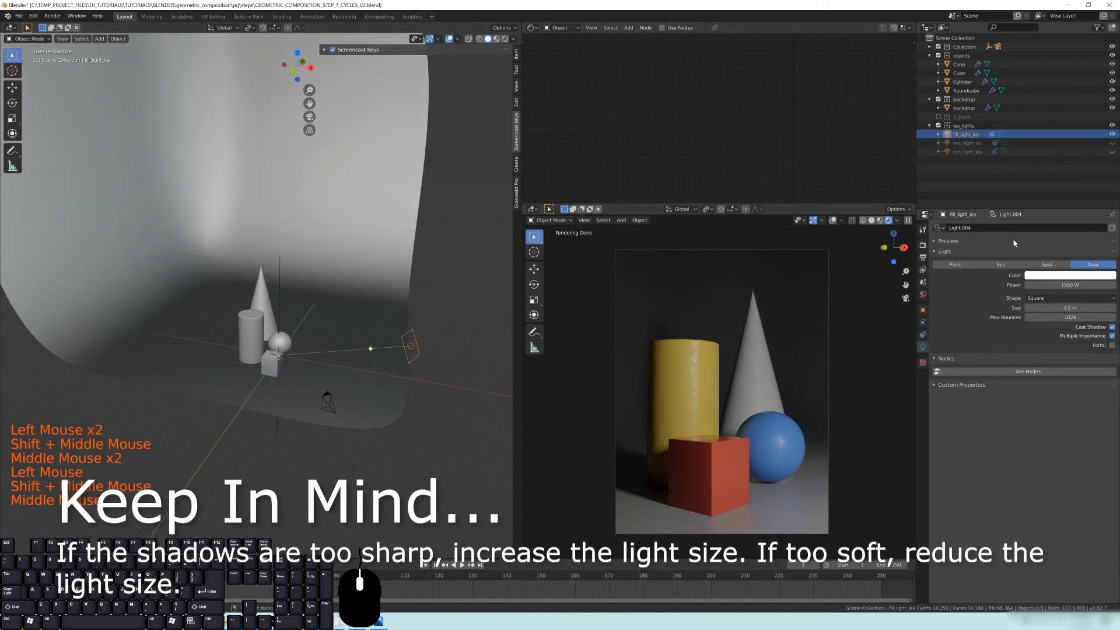
left_click(1027, 372)
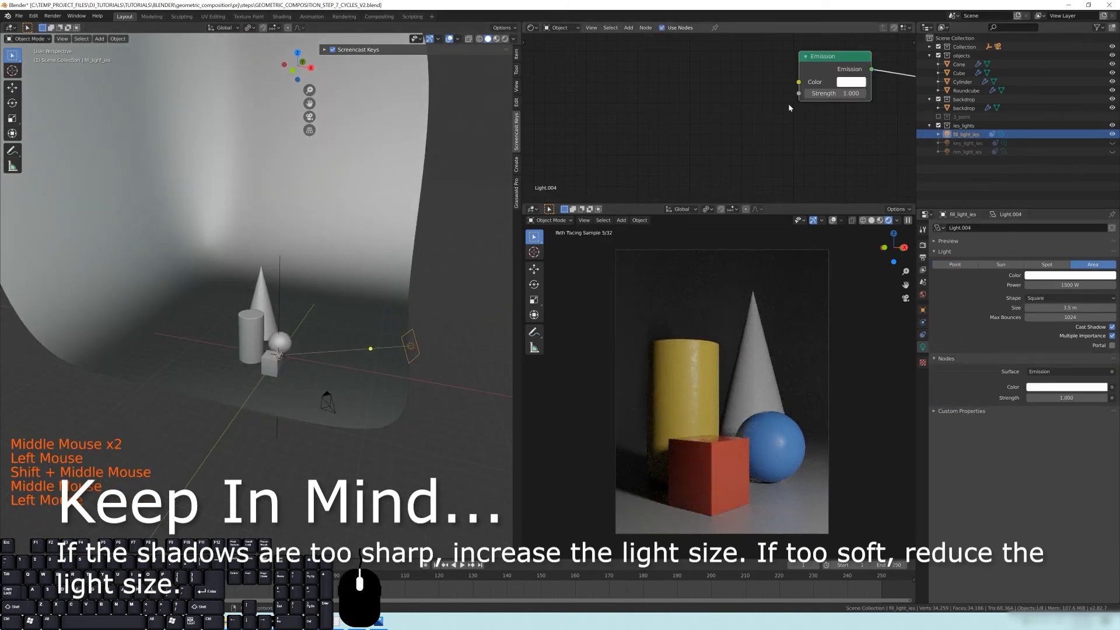
middle_click_drag(749, 139, 776, 145, "shift")
scroll(768, 139, "down", 2)
Step: Copy the Blackbody and IES Texture nodes from the node tree of key_light_ies
left_click(969, 143)
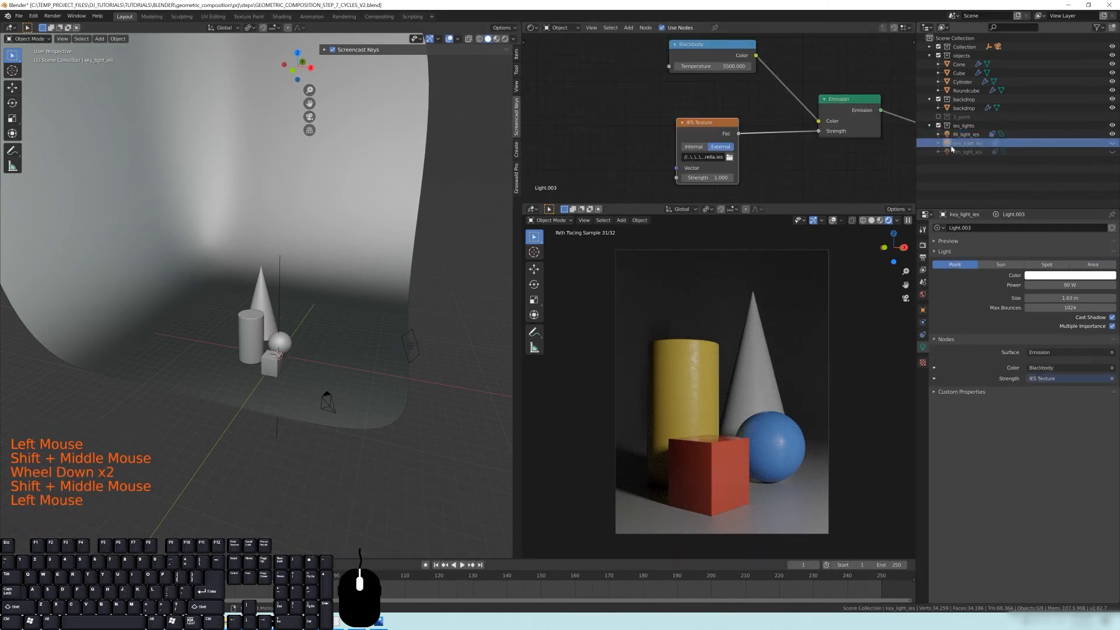
middle_click_drag(759, 139, 730, 144)
scroll(710, 140, "down", 3)
left_click_drag(611, 57, 732, 167)
key("ctrl+c")
key("ctrl+c")
key("ctrl+c")
key("ctrl+c")
key("ctrl+c")
key("ctrl+c")
key("ctrl+c")
key("ctrl+c")
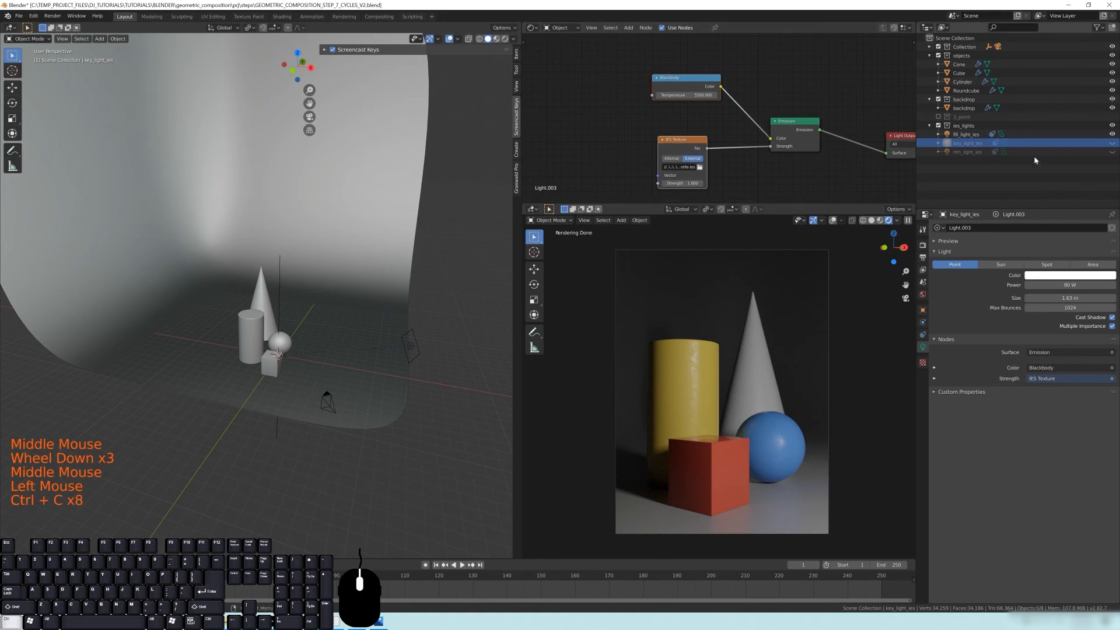
Step: Paste the copied nodes into fill_light_ies, linking IES Texture to the Emission strength and Blackbody to the Emission color
left_click(966, 135)
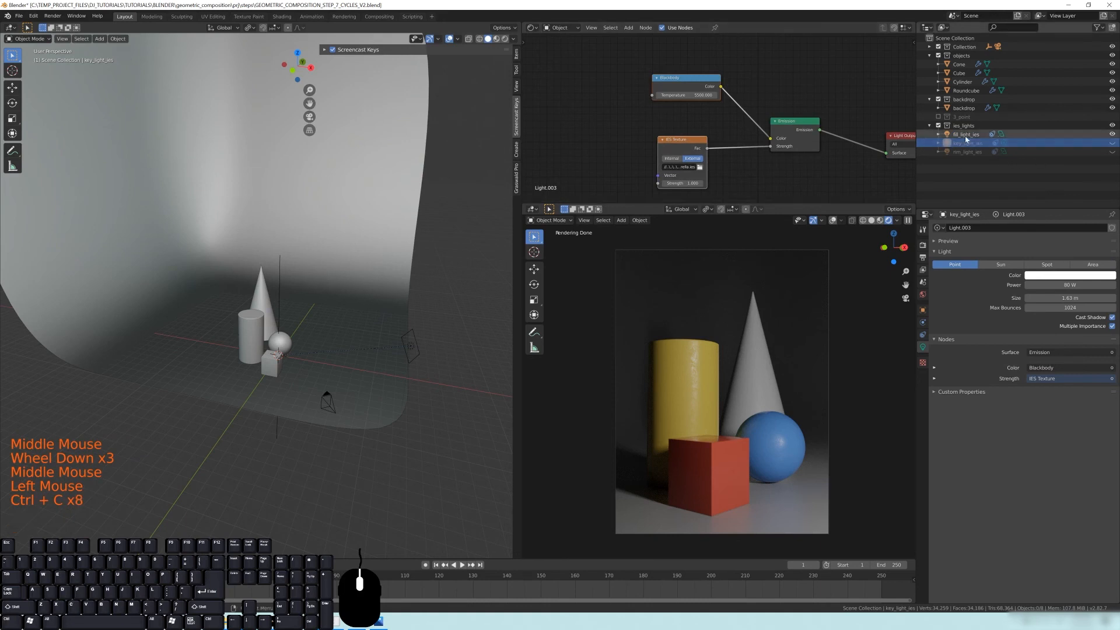
left_click(679, 119)
key("ctrl+v")
left_click(715, 138)
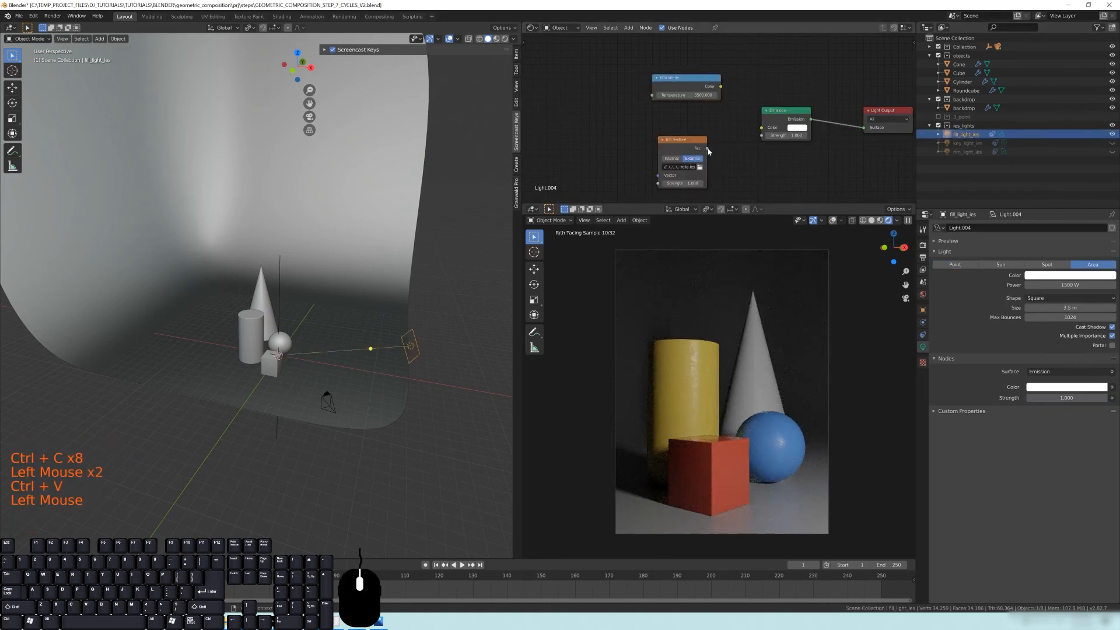
left_click_drag(763, 137, 762, 135)
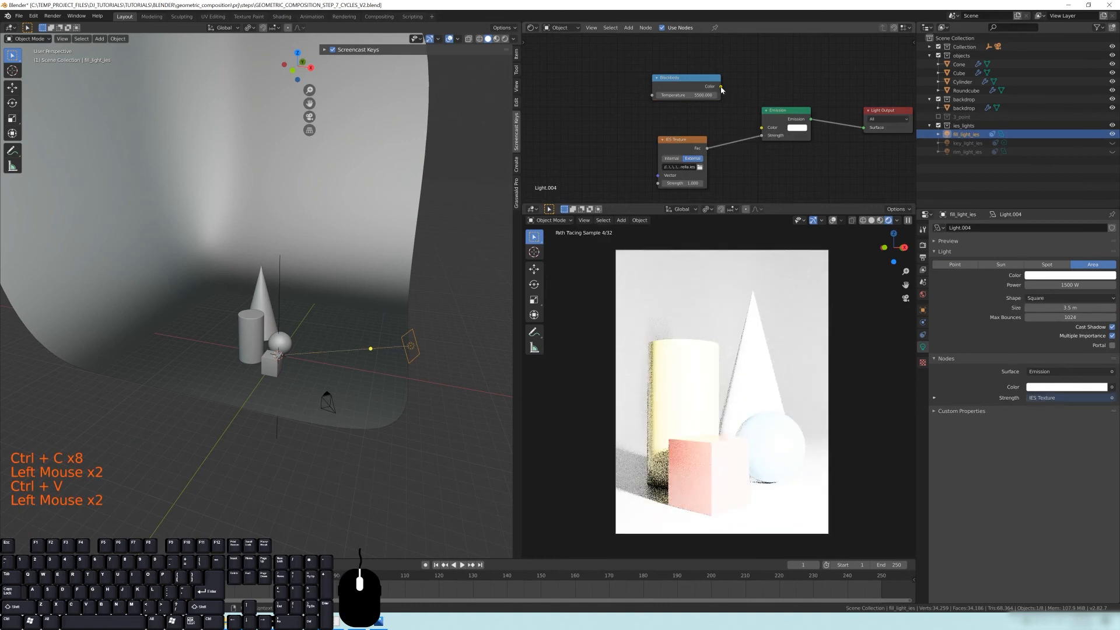
left_click_drag(722, 87, 760, 128)
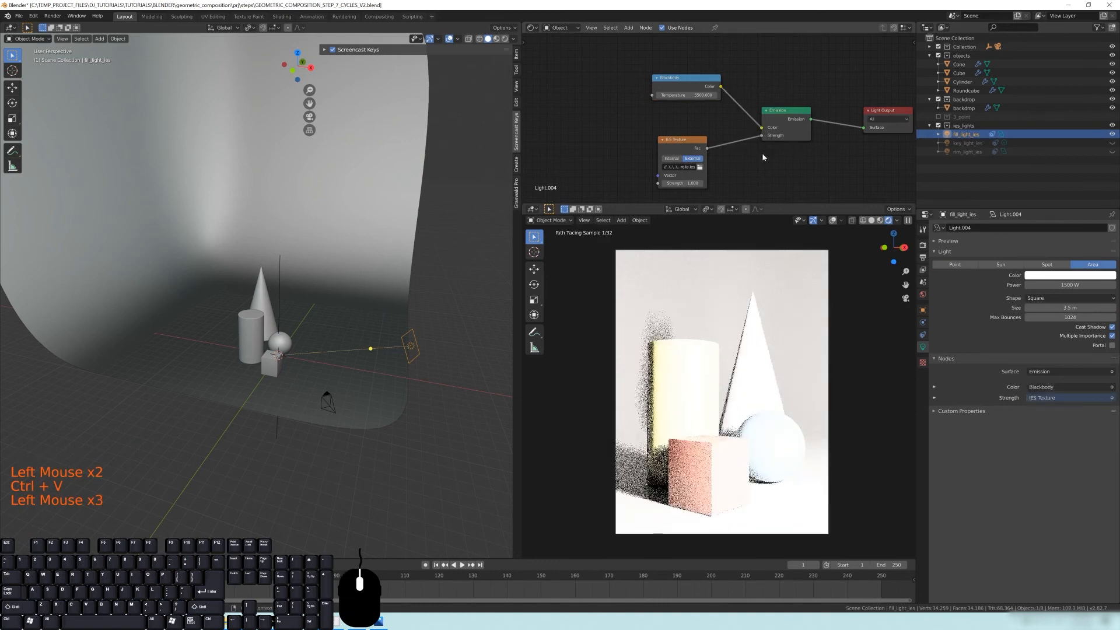
Step: Check the power of key_light_ies and set fill_light_ies to half of it by entering 80/2 W
left_click_drag(1064, 285, 1076, 285)
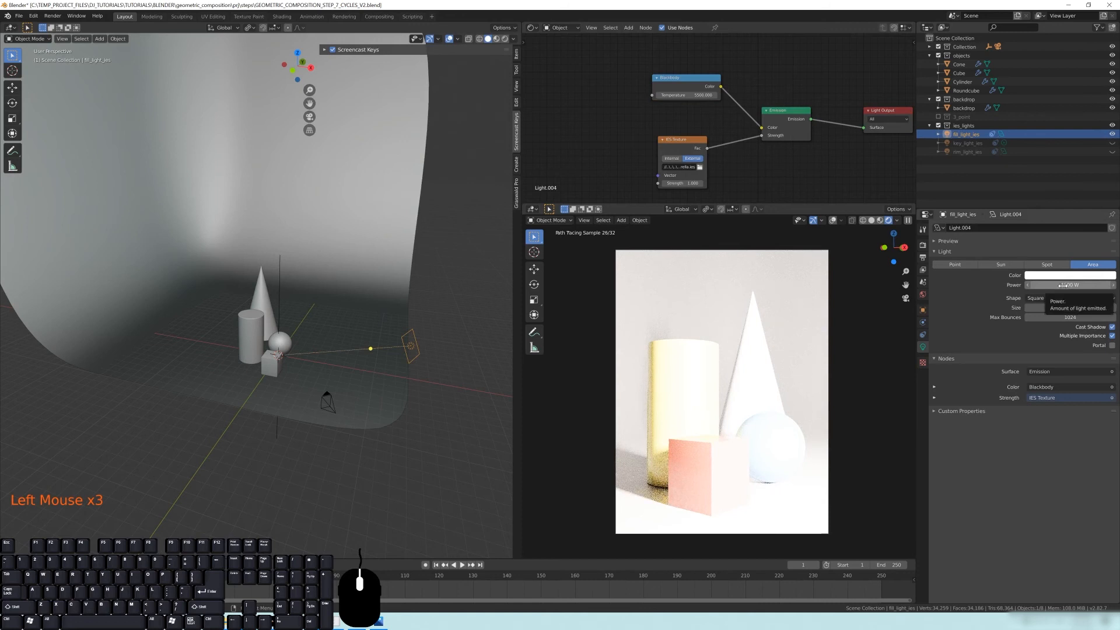
left_click(966, 143)
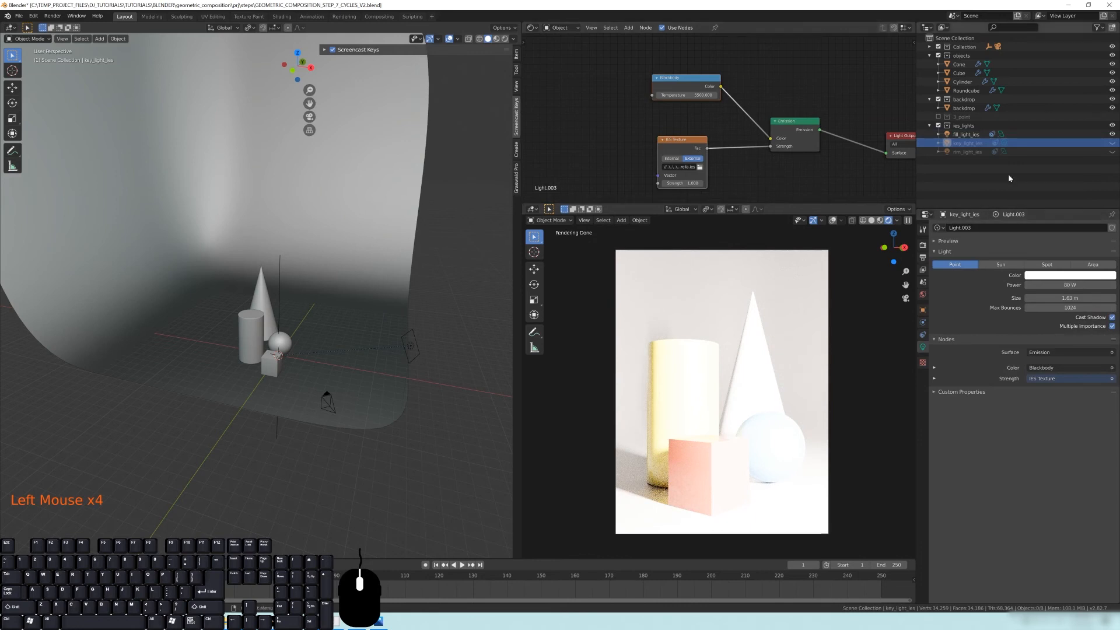
left_click(966, 136)
left_click(1068, 285)
type("80/2")
key("Return")
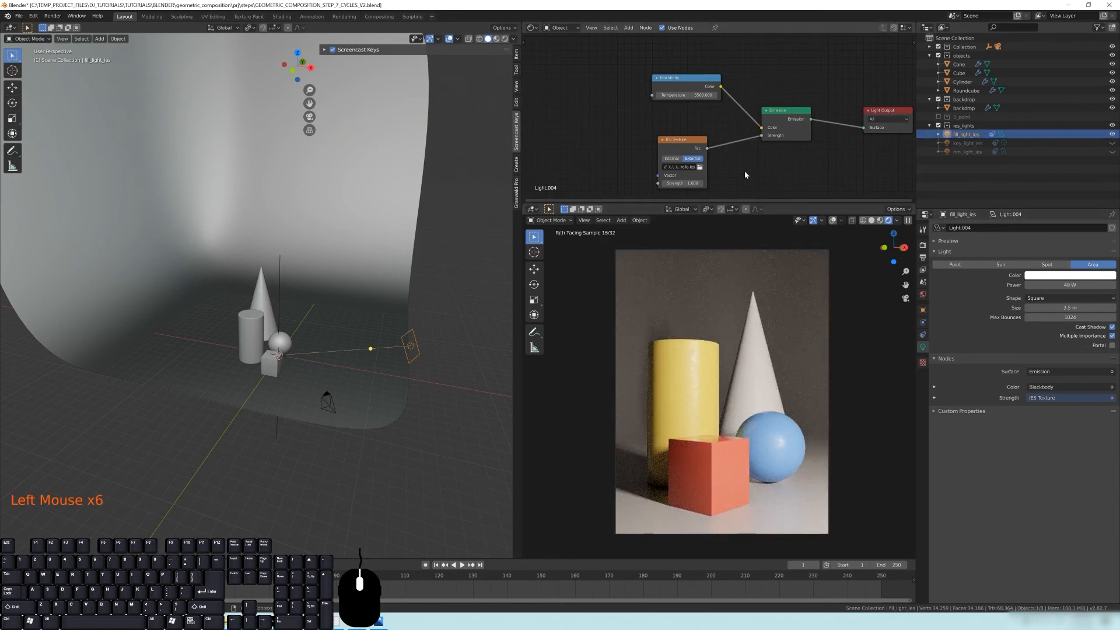
Step: Change the light type of fill_light_ies from Area to Point
middle_click_drag(740, 169, 739, 152)
middle_click(441, 346)
middle_click_drag(440, 346, 465, 343)
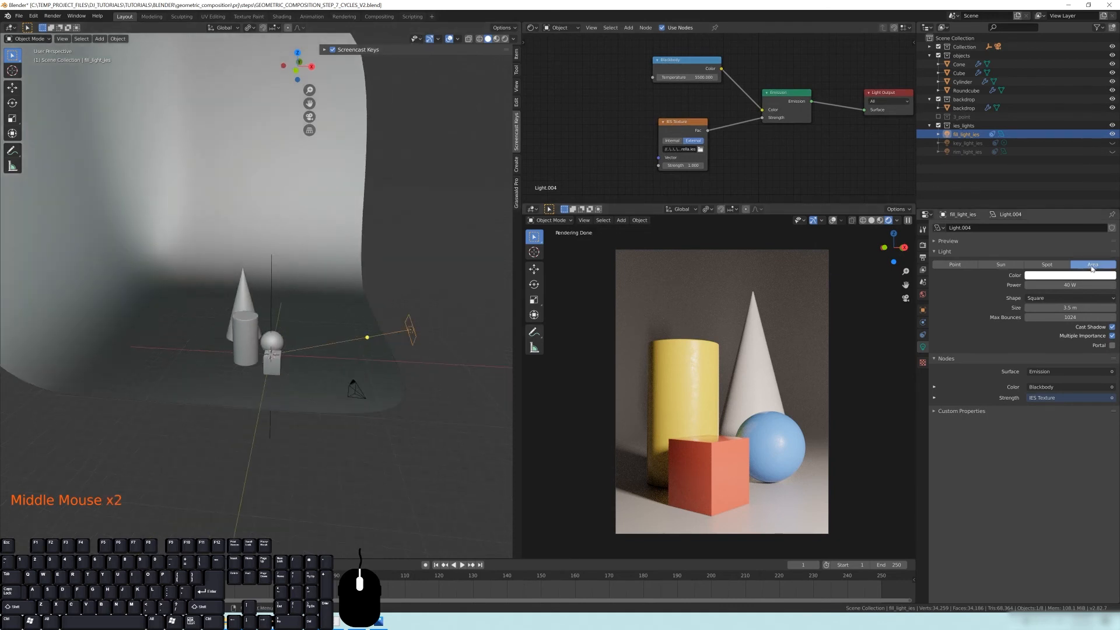
left_click(961, 266)
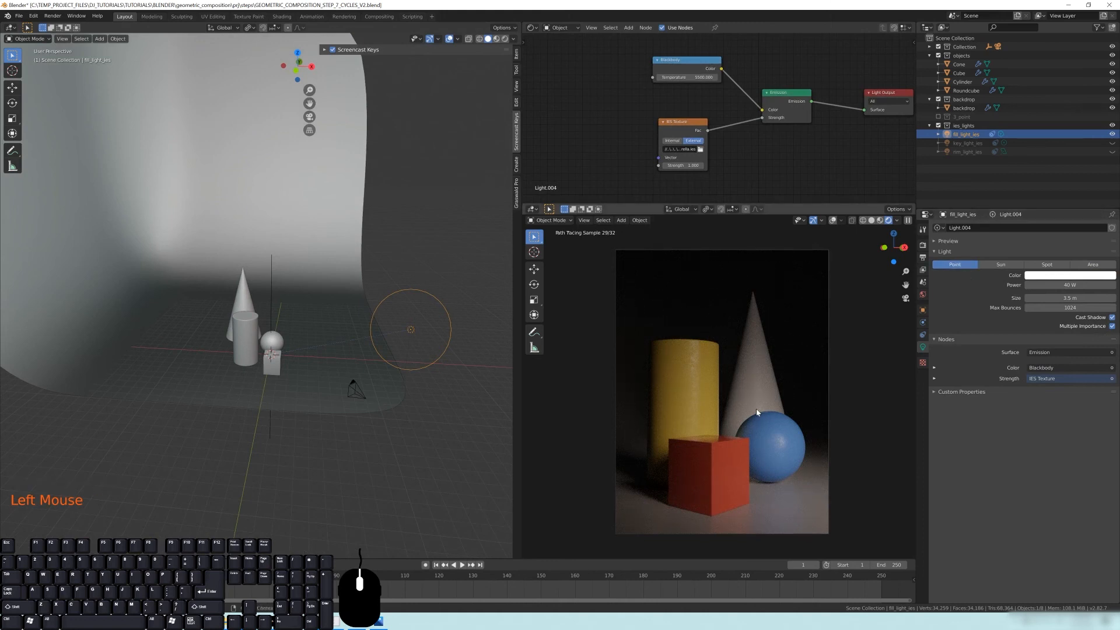
Step: Widen the IES Texture node of fill_light_ies so more of its external file name can be read
middle_click_drag(692, 151, 702, 155)
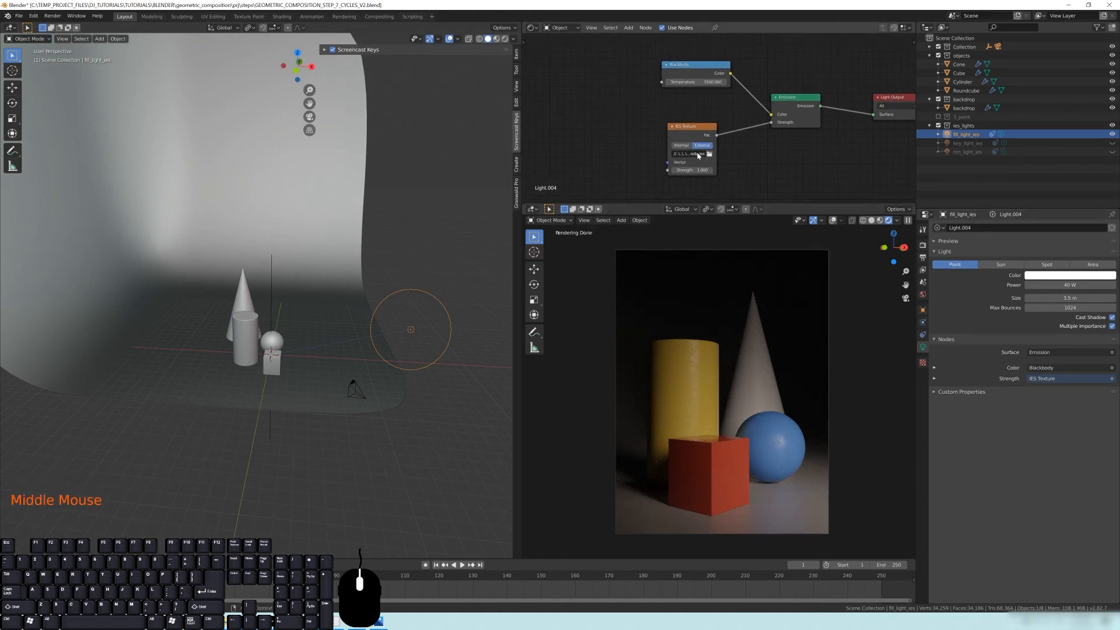
left_click_drag(714, 155, 692, 143)
left_click(742, 159)
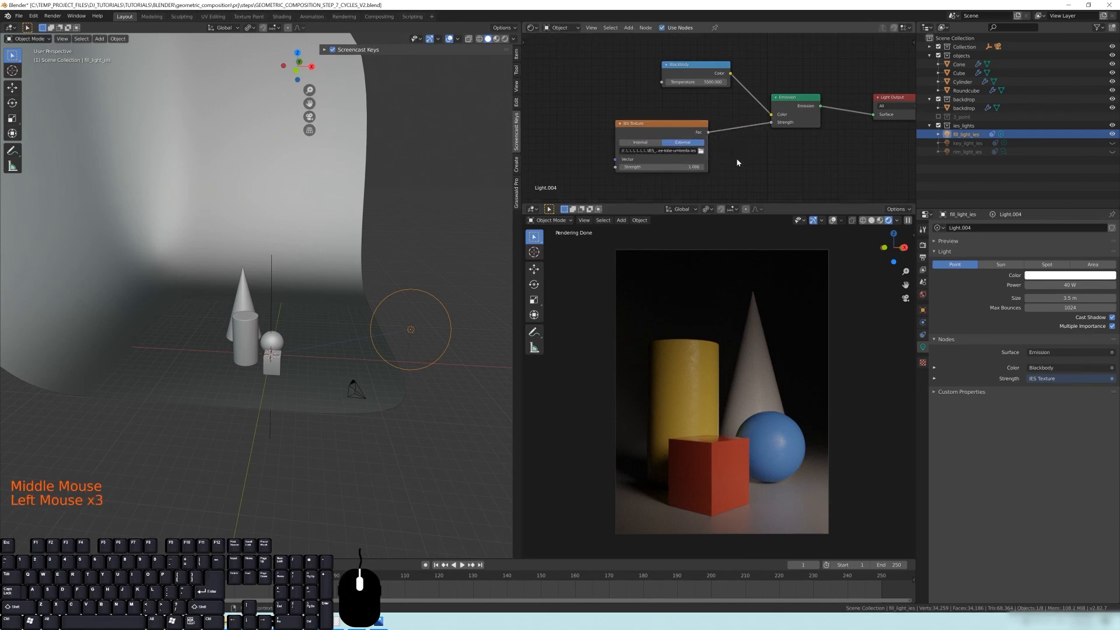
Step: Widen the IES Texture node of fill_light_ies and load cylinder-narrow.ies from the ies-lights-pack folder as its external profile
left_click_drag(707, 158, 760, 158)
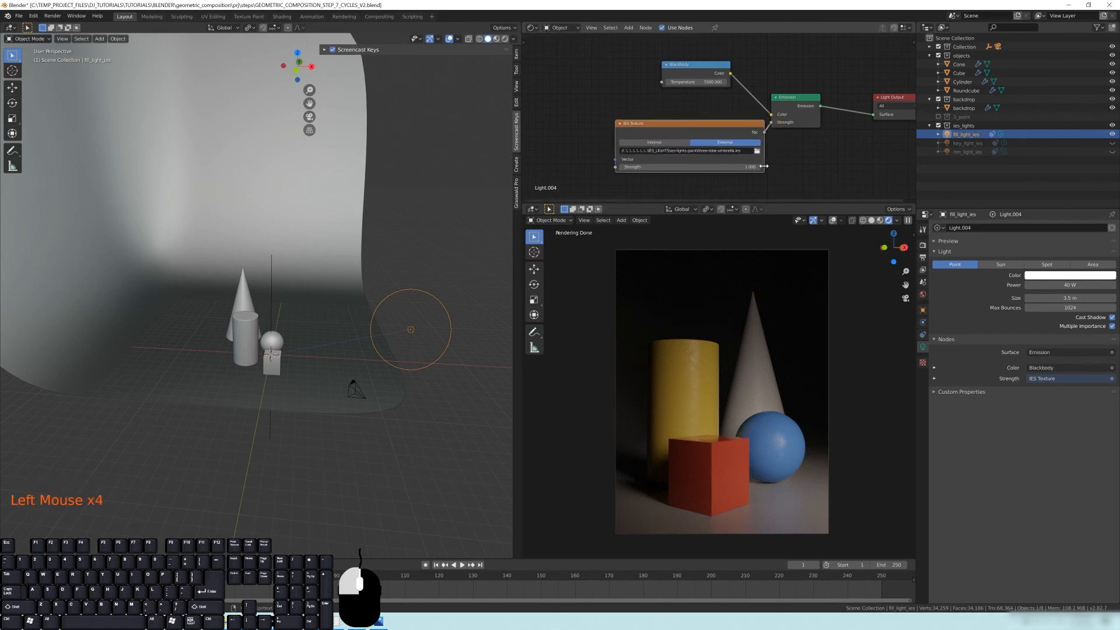
left_click_drag(706, 128, 689, 129)
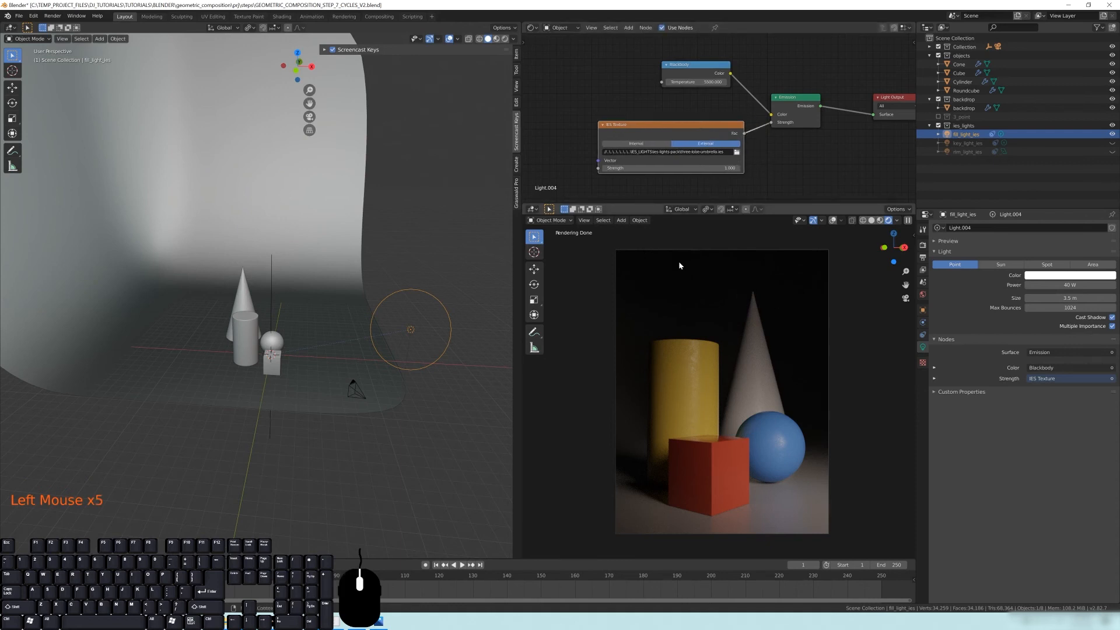
left_click(737, 152)
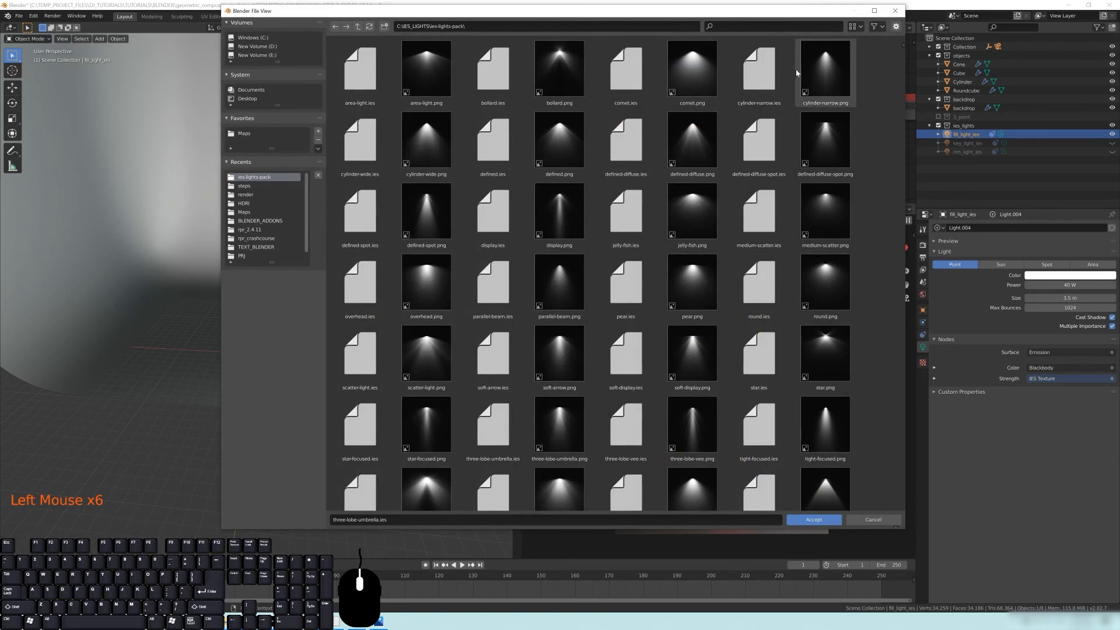
scroll(796, 193, "down", 1)
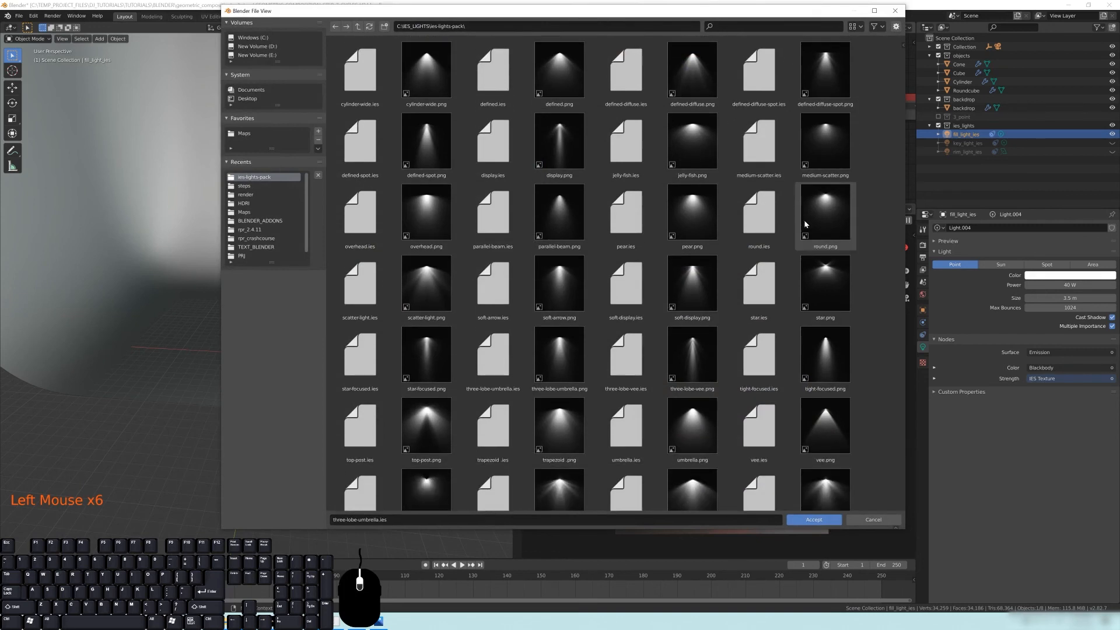
scroll(825, 220, "down", 2)
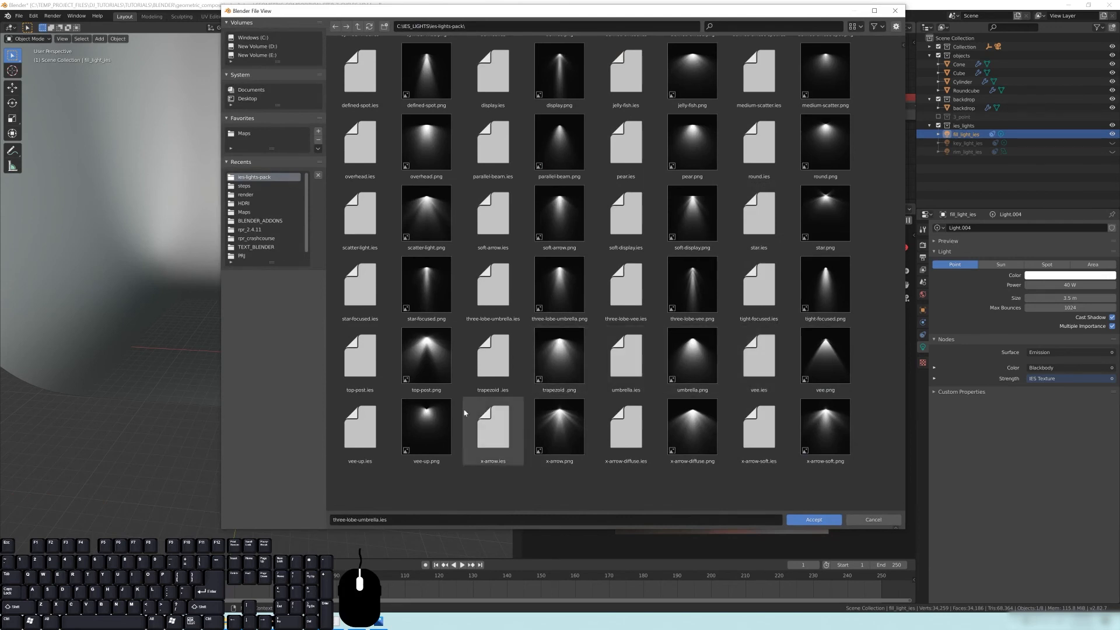
scroll(452, 363, "up", 1)
scroll(452, 363, "up", 3)
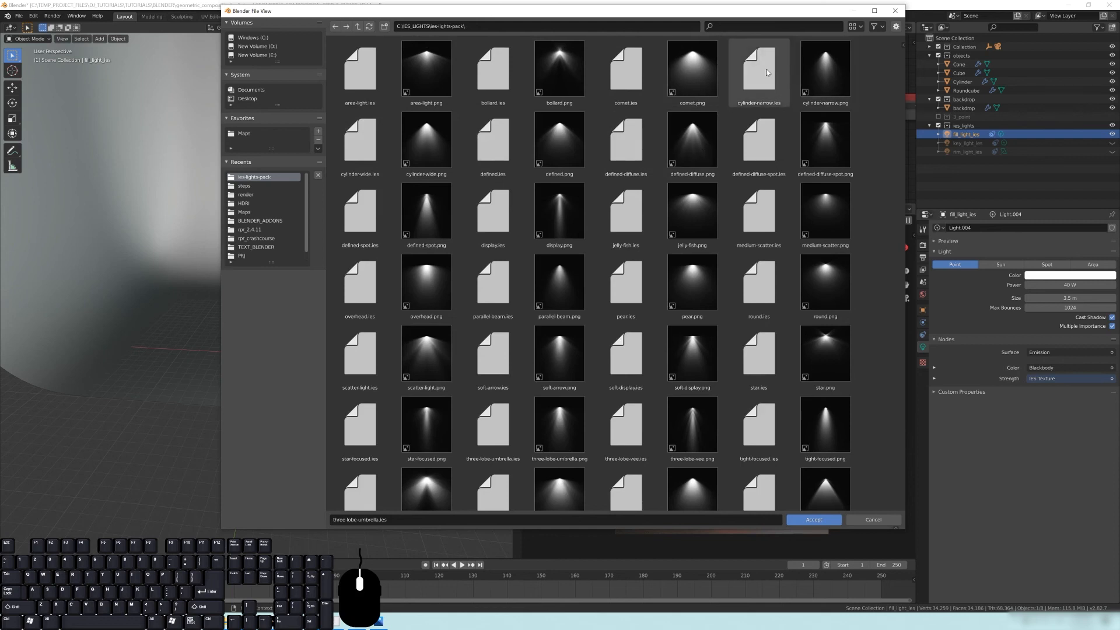
left_click(776, 82)
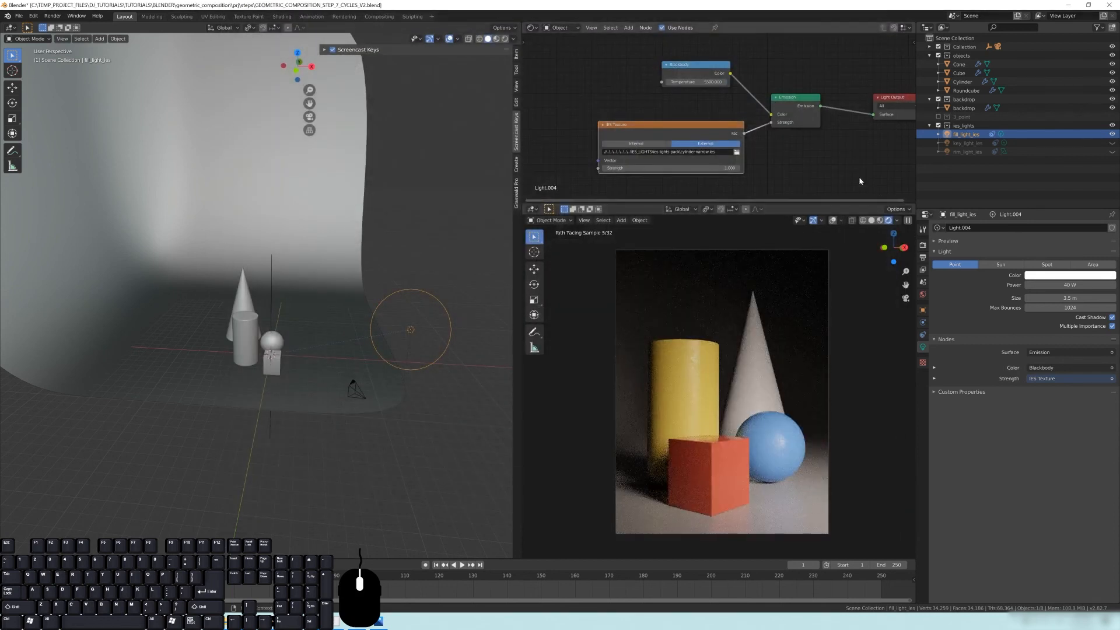
Step: Try a power of 30 W for fill_light_ies and nudge its IES Texture node slightly aside
middle_click(646, 194)
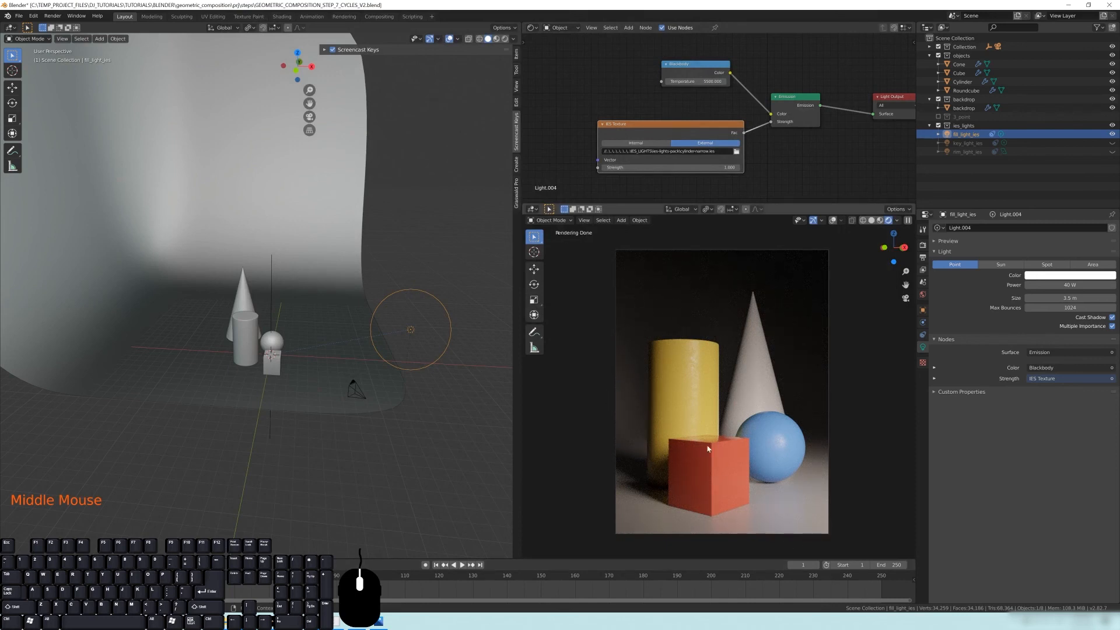
left_click(1037, 285)
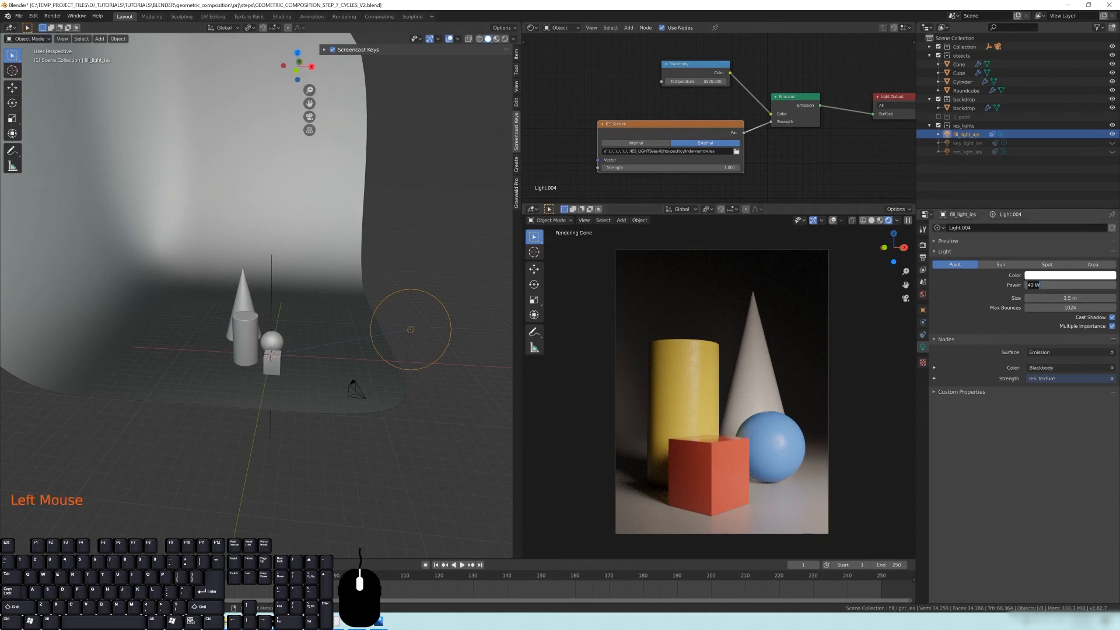
type("30")
key("Return")
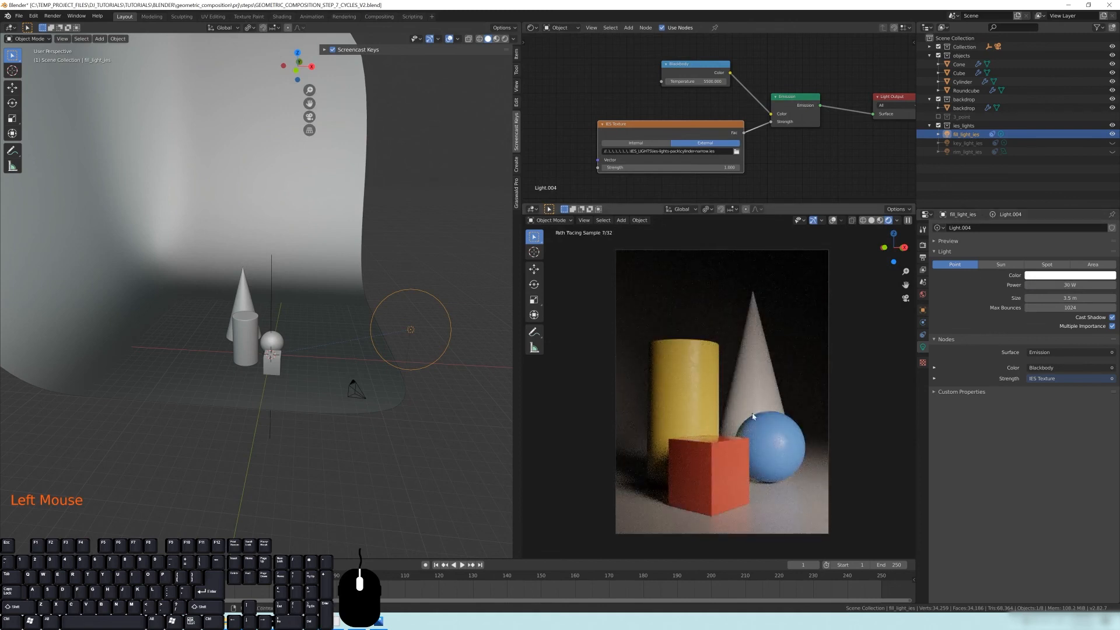
left_click(675, 132)
left_click_drag(676, 131, 679, 131)
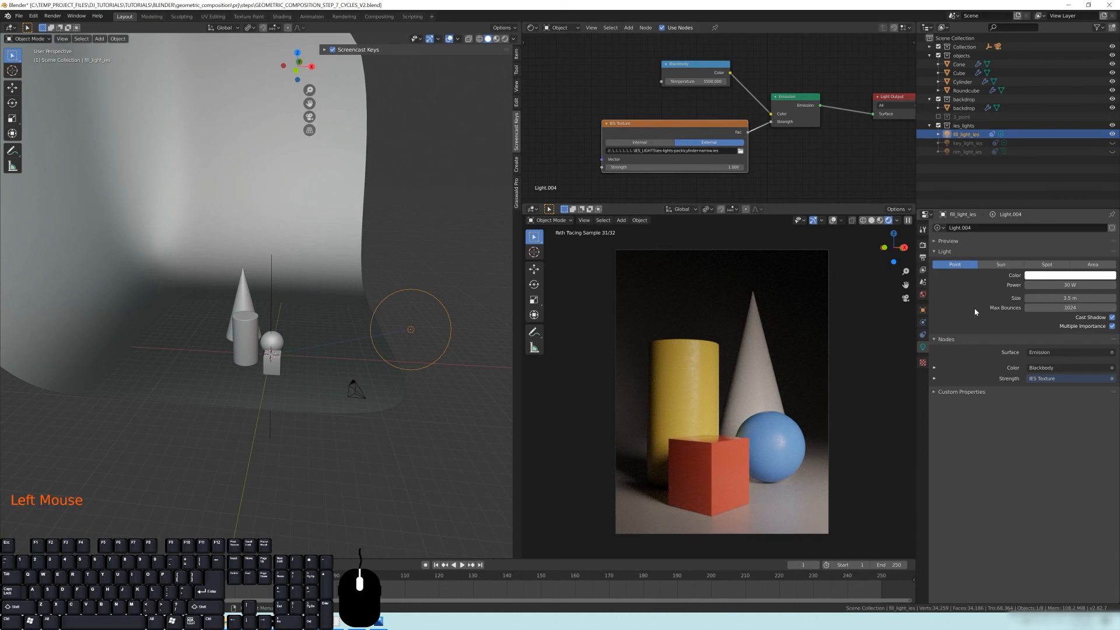
Step: Compare the render lit only by key_light_ies with the render lit only by fill_light_ies
left_click(1112, 135)
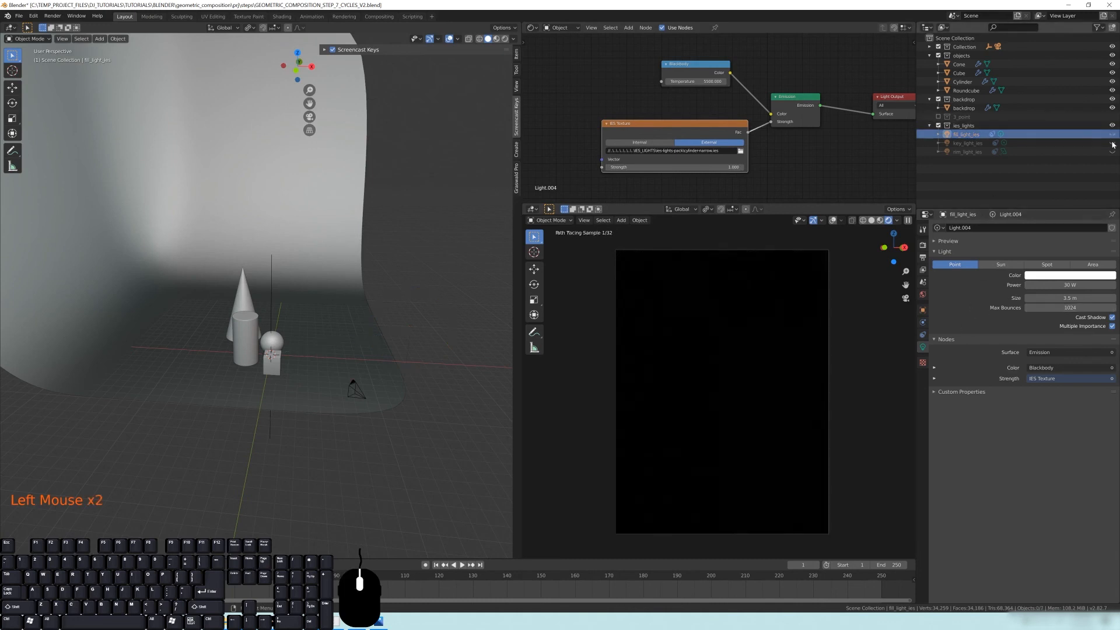
left_click(1112, 143)
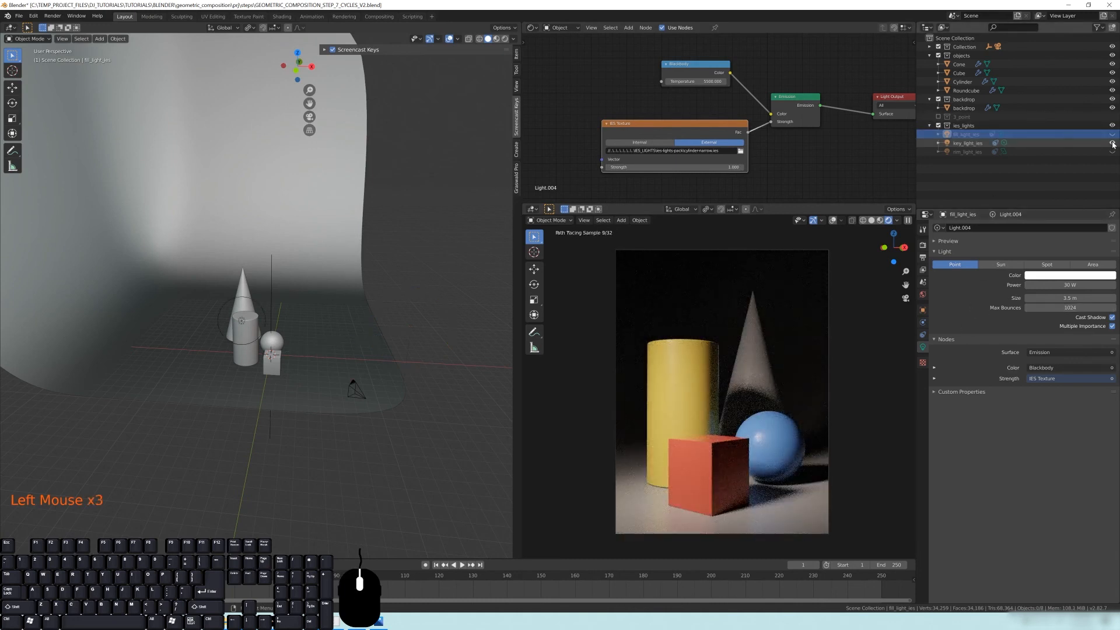
left_click(1113, 143)
left_click(1112, 134)
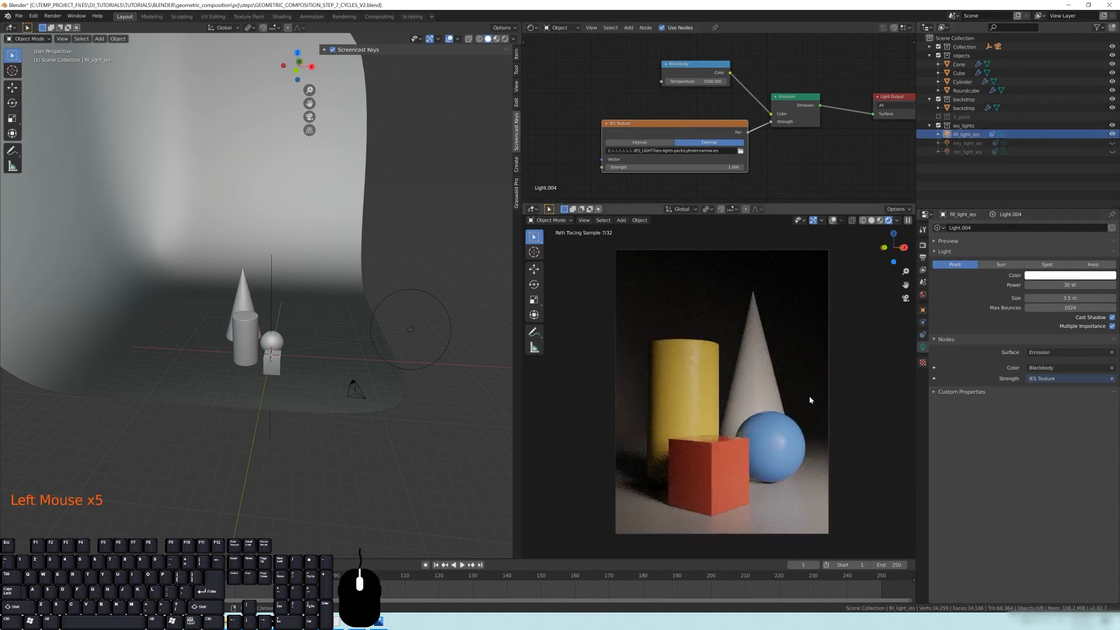
Step: Set the power of fill_light_ies to 20 W and show key_light_ies together with it in the render
left_click(1070, 284)
type("200")
key("Return")
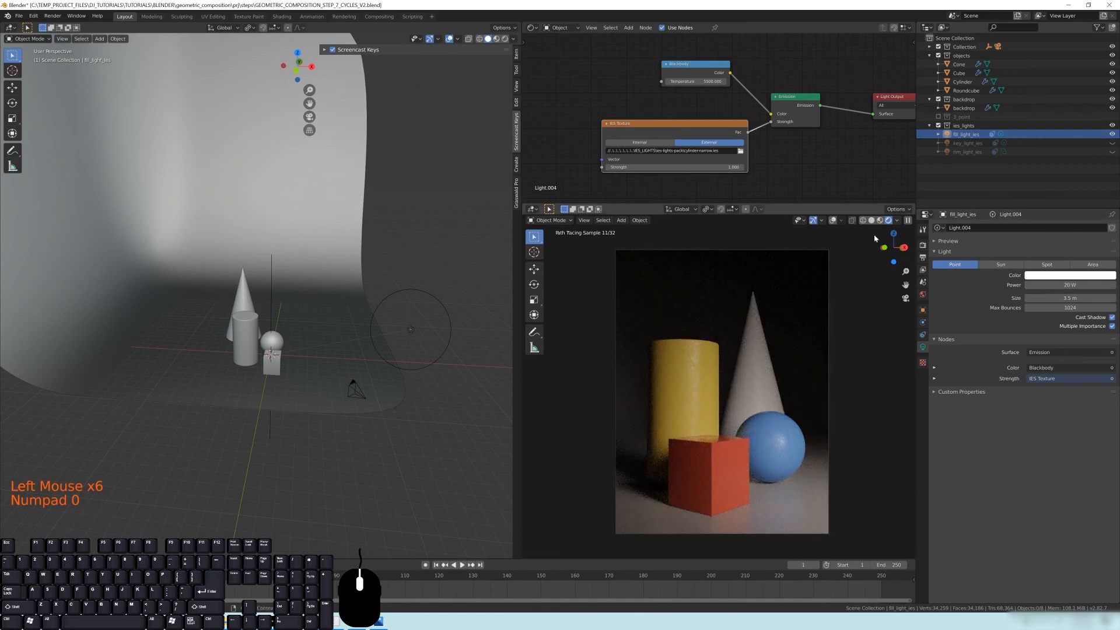
left_click(1112, 143)
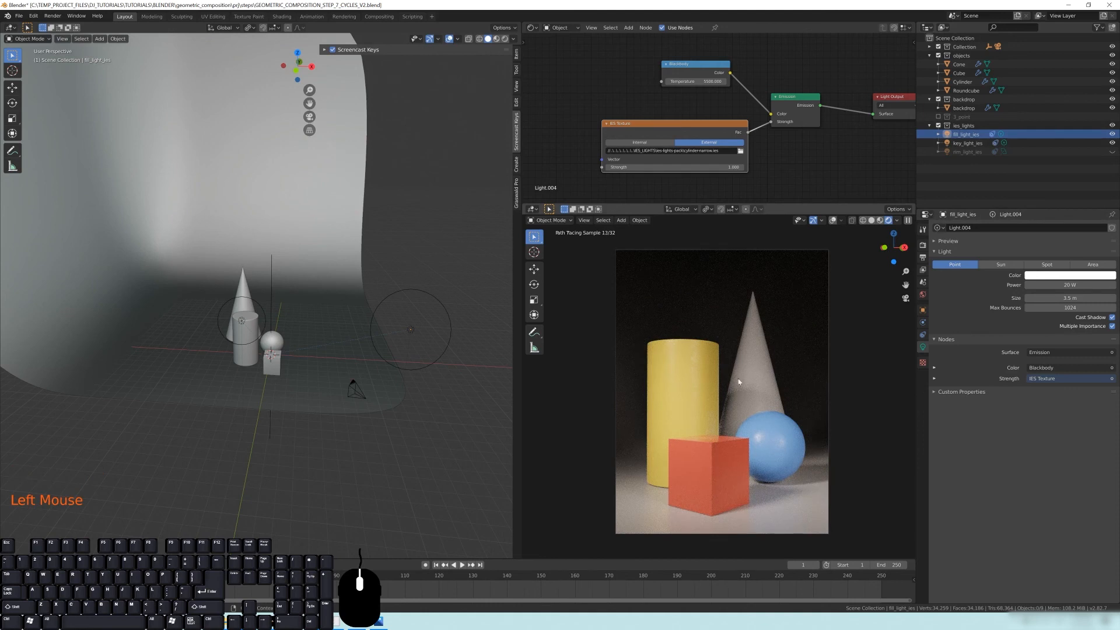
Step: Hide fill_light_ies and key_light_ies and show rim_light_ies so that it alone lights the scene
left_click(1111, 135)
left_click(1112, 143)
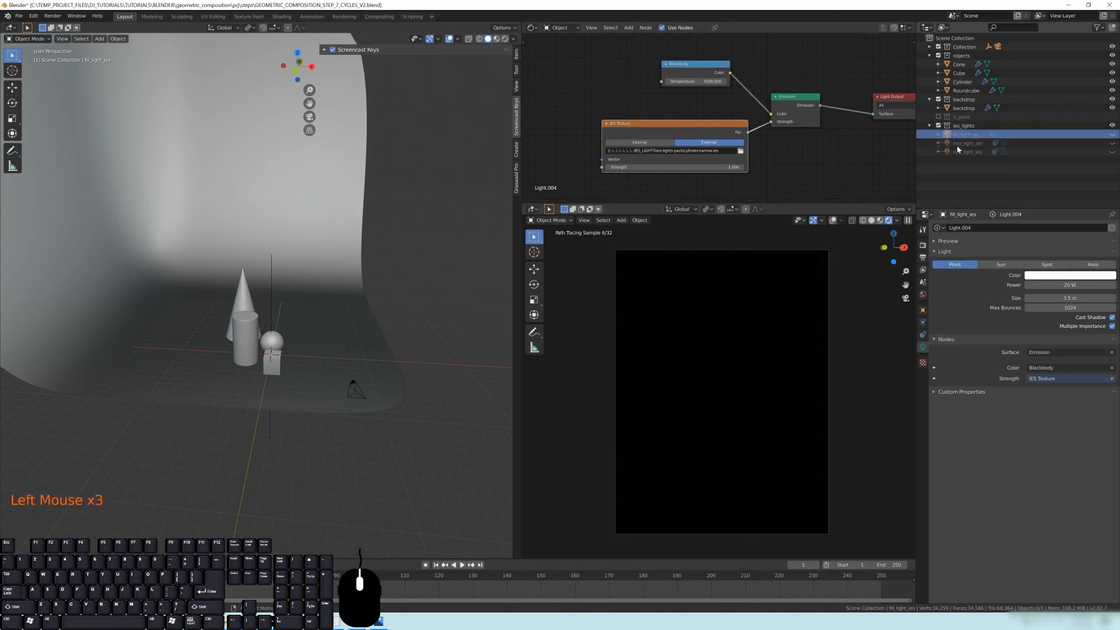
left_click(1112, 154)
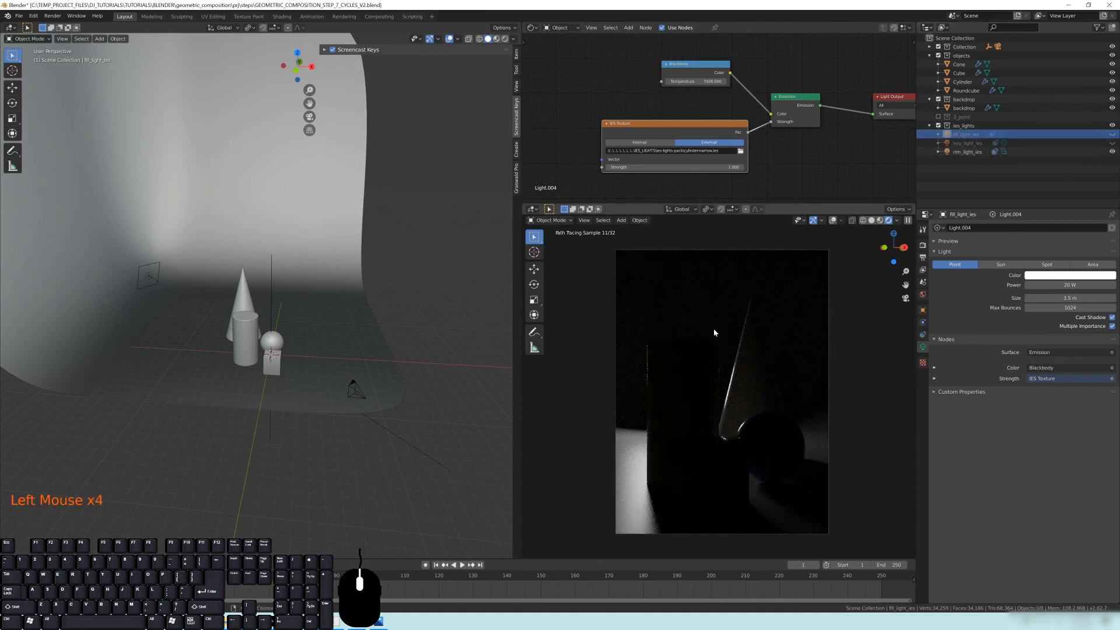
mouse_move(175, 305)
middle_mouse_down()
mouse_move(167, 275)
mouse_move(161, 301)
middle_mouse_up()
scroll(155, 307, "up", 2)
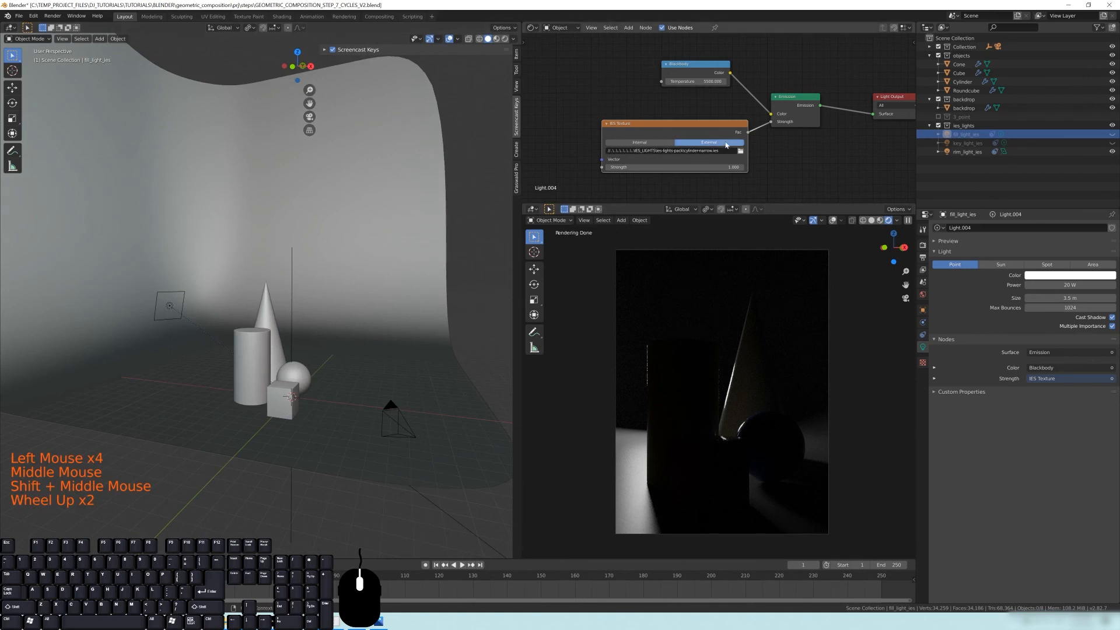
left_click(966, 143)
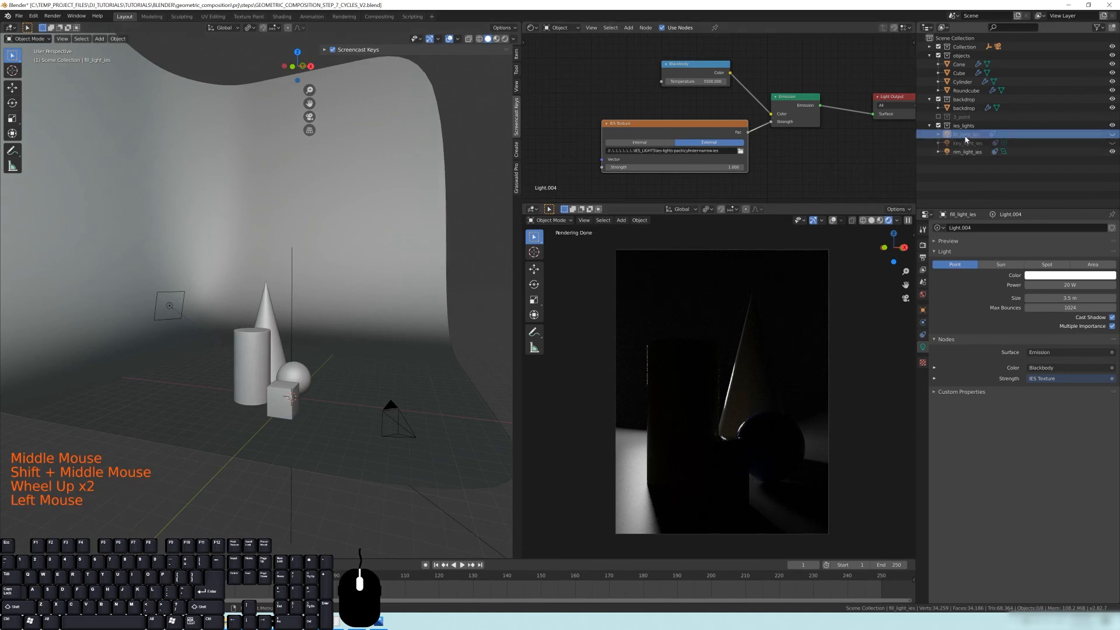
left_click(966, 152)
left_click(966, 134)
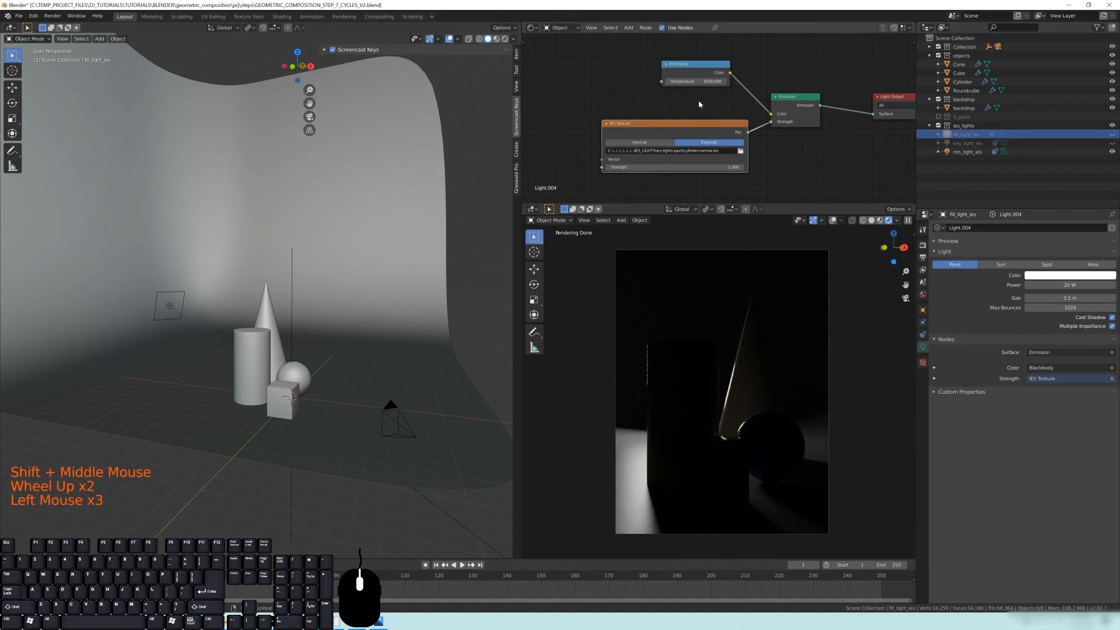
scroll(596, 59, "down", 2)
left_click_drag(569, 51, 752, 183)
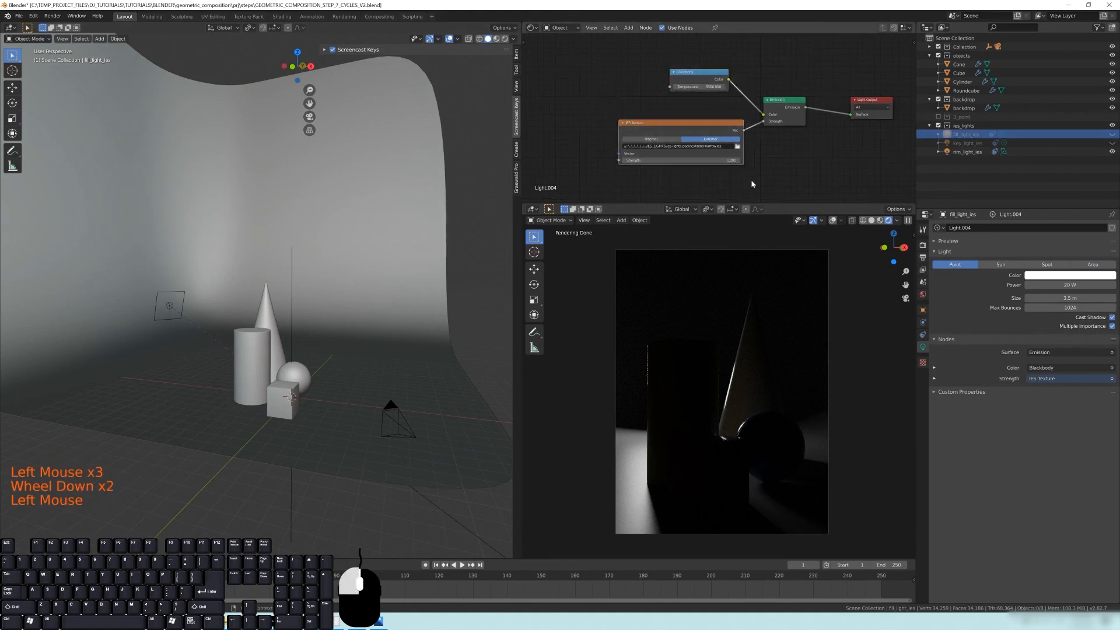
Step: Select rim_light_ies and enable shader nodes for it
left_click(965, 152)
left_click(1004, 315)
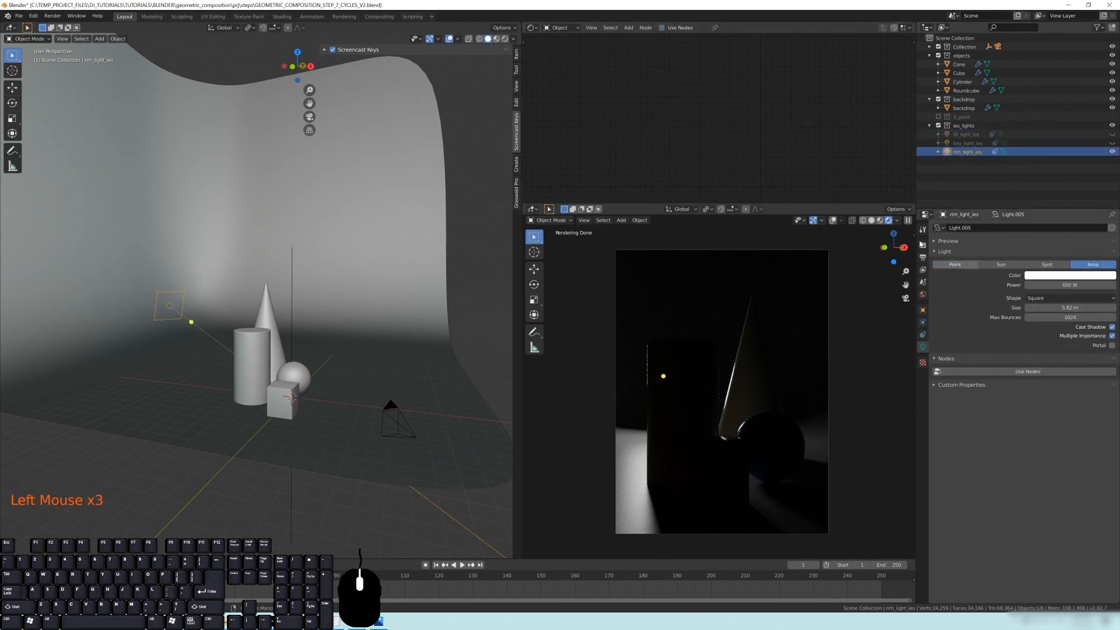
left_click(992, 371)
middle_click_drag(796, 121, 786, 125)
Step: Paste the copied nodes into rim_light_ies, linking Blackbody to the Emission color and IES Texture to the Emission strength
left_click(684, 130)
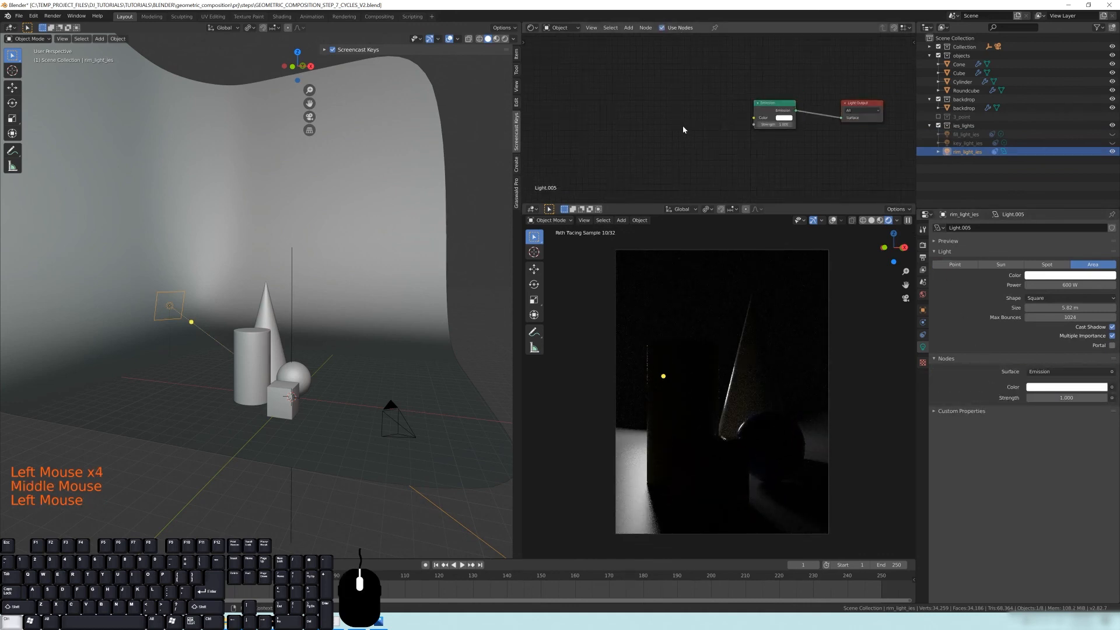
key("ctrl+v")
middle_click_drag(703, 82, 688, 87)
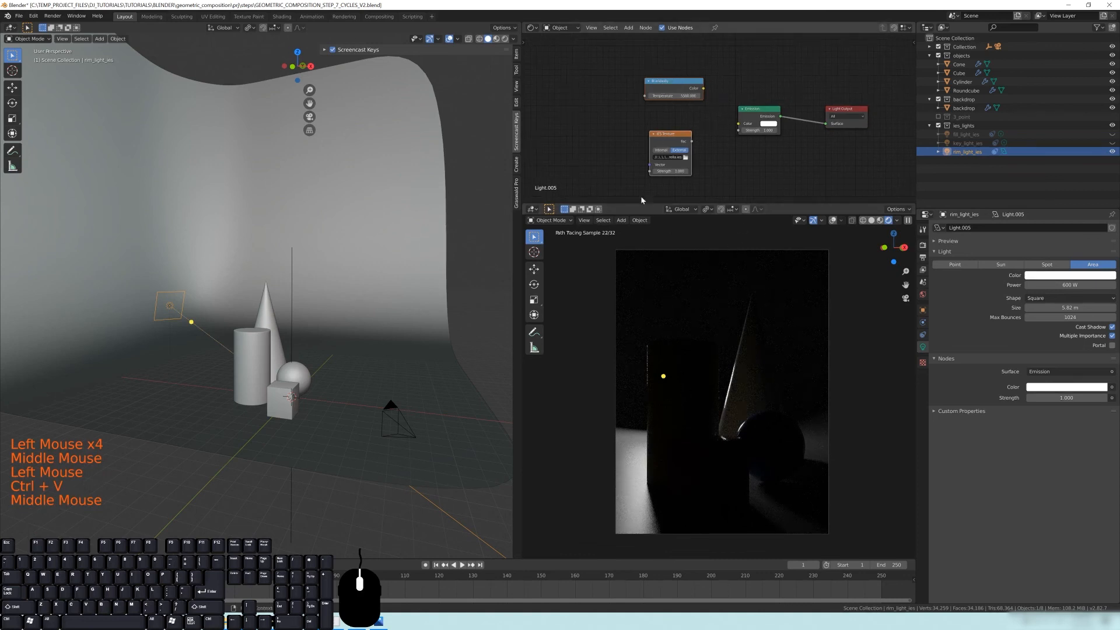
left_click(712, 91)
left_click_drag(704, 88, 744, 68)
mouse_move(730, 125)
left_mouse_down()
mouse_move(707, 114)
mouse_move(739, 131)
left_mouse_up()
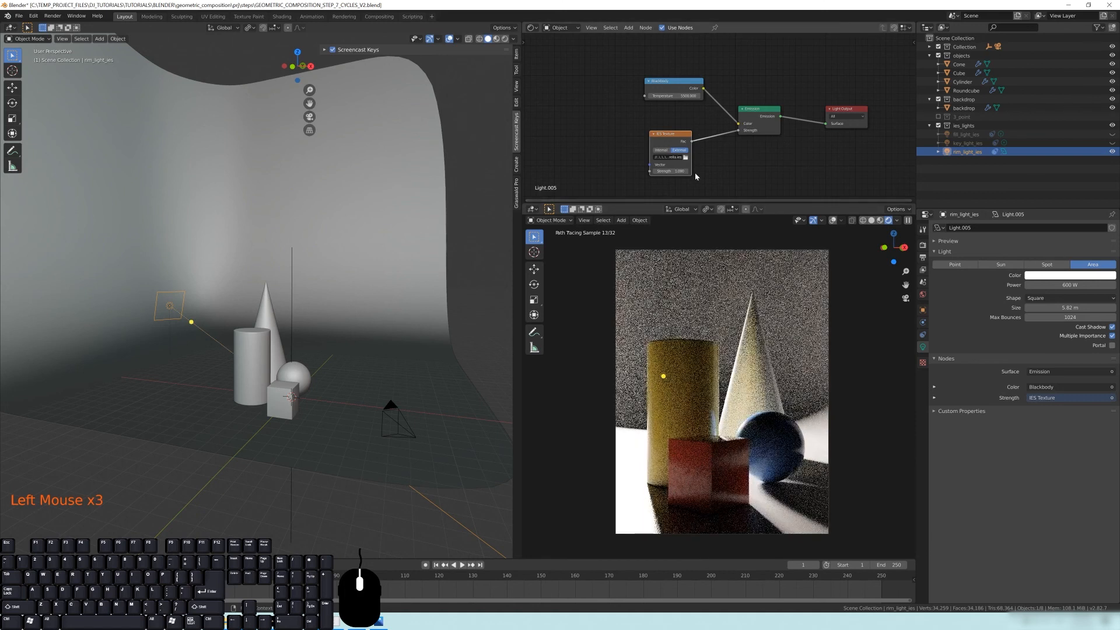
Step: Set the power of rim_light_ies to 10 W and change its light type from Area to Point
left_click(1070, 285)
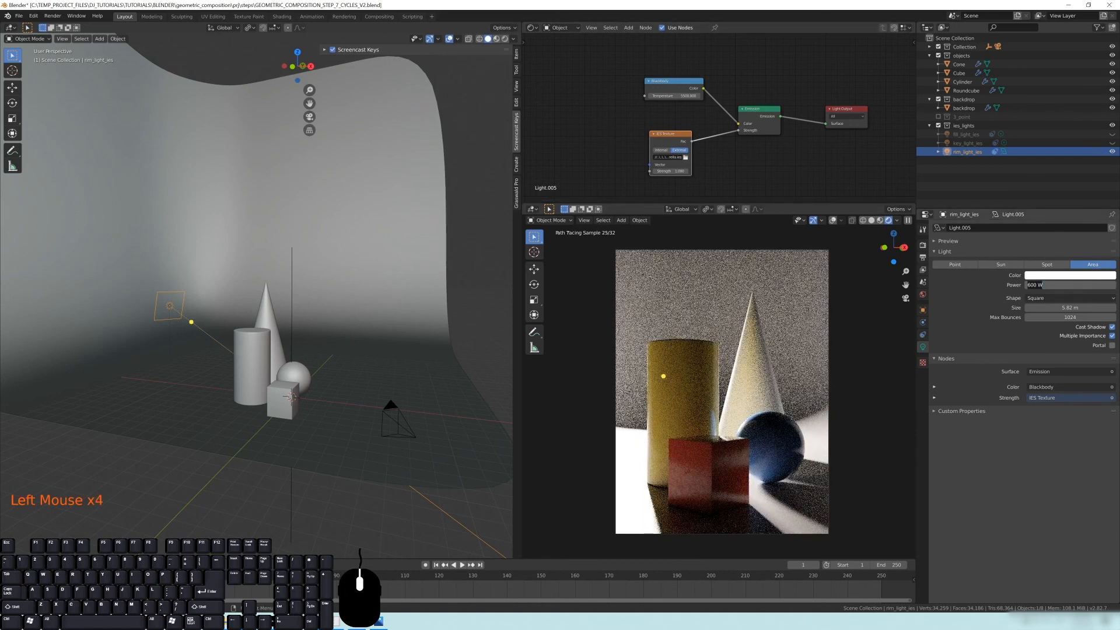
type("10")
key("Return")
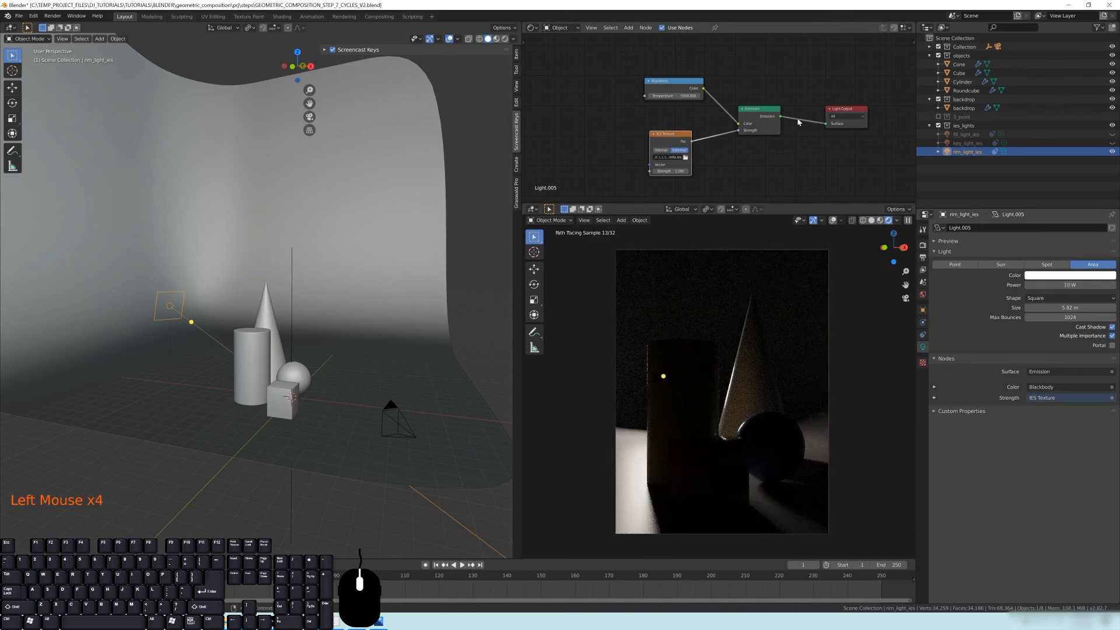
left_click(956, 264)
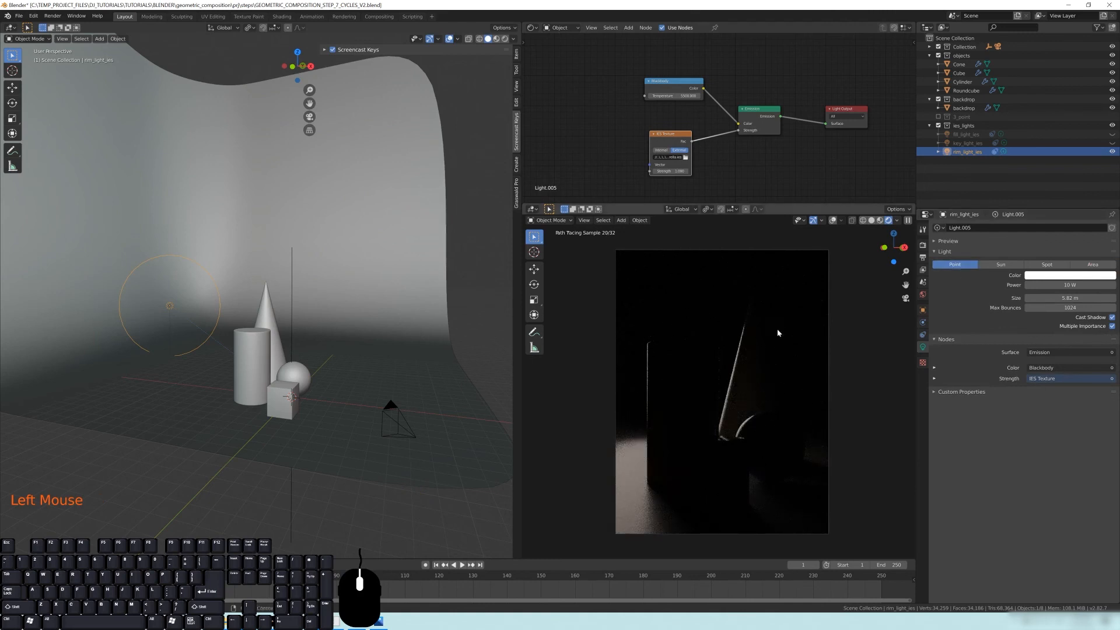
Step: Inspect the rim highlights on the cone and sphere, and show fill_light_ies and key_light_ies again alongside rim_light_ies
scroll(699, 420, "up", 4)
middle_click_drag(775, 416, 715, 379, "shift")
scroll(709, 367, "up", 4)
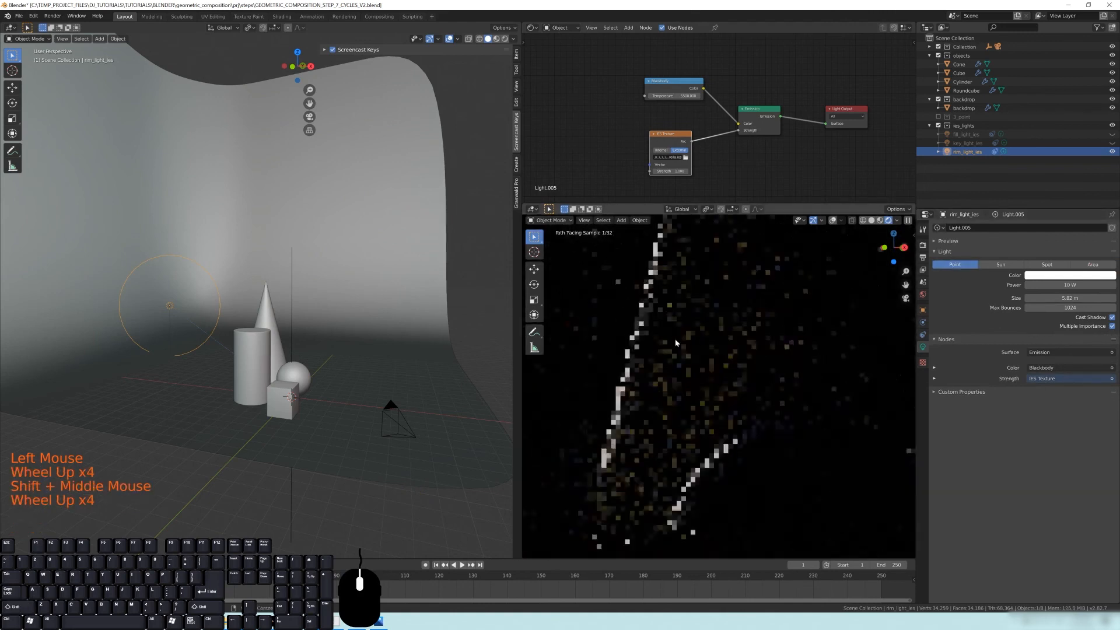
scroll(651, 429, "down", 5)
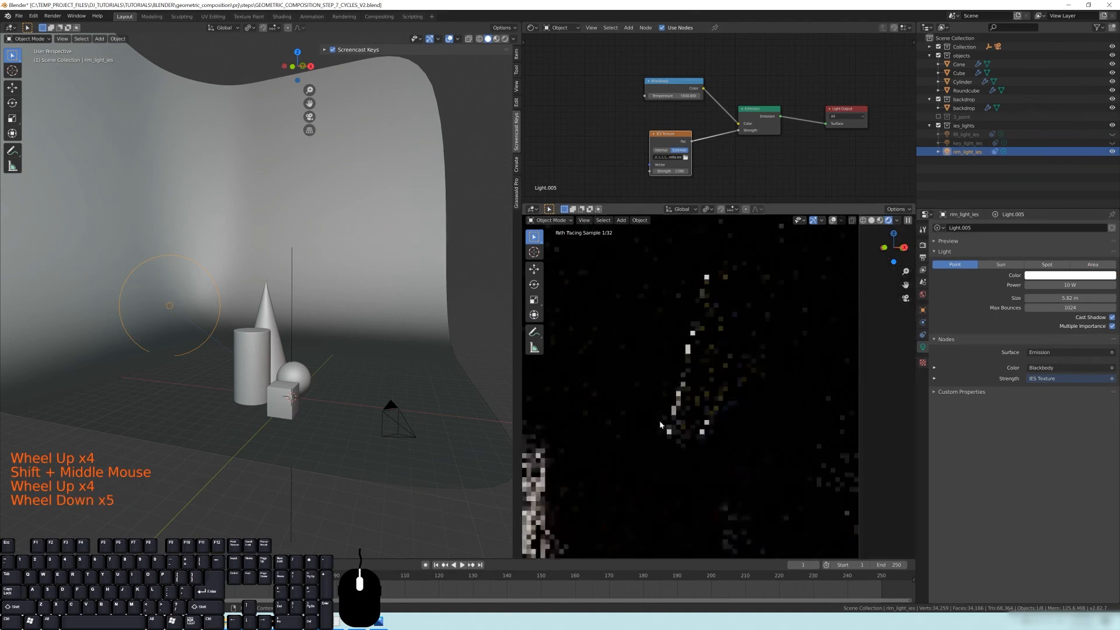
scroll(659, 425, "down", 2)
middle_click_drag(659, 425, 767, 477, "shift")
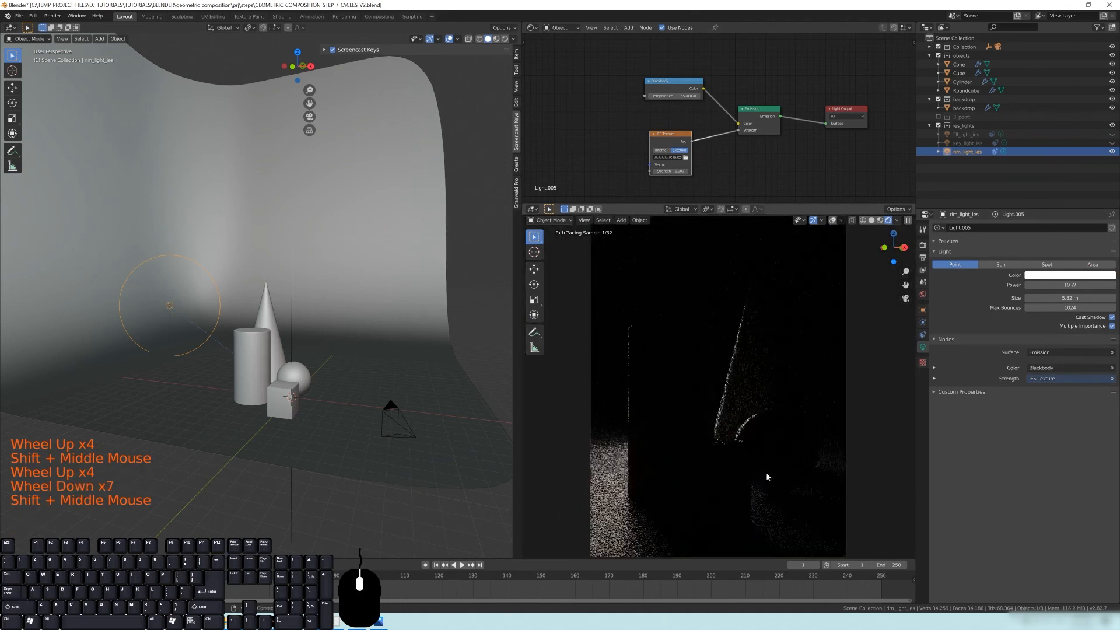
left_click(1113, 134)
left_click(1113, 143)
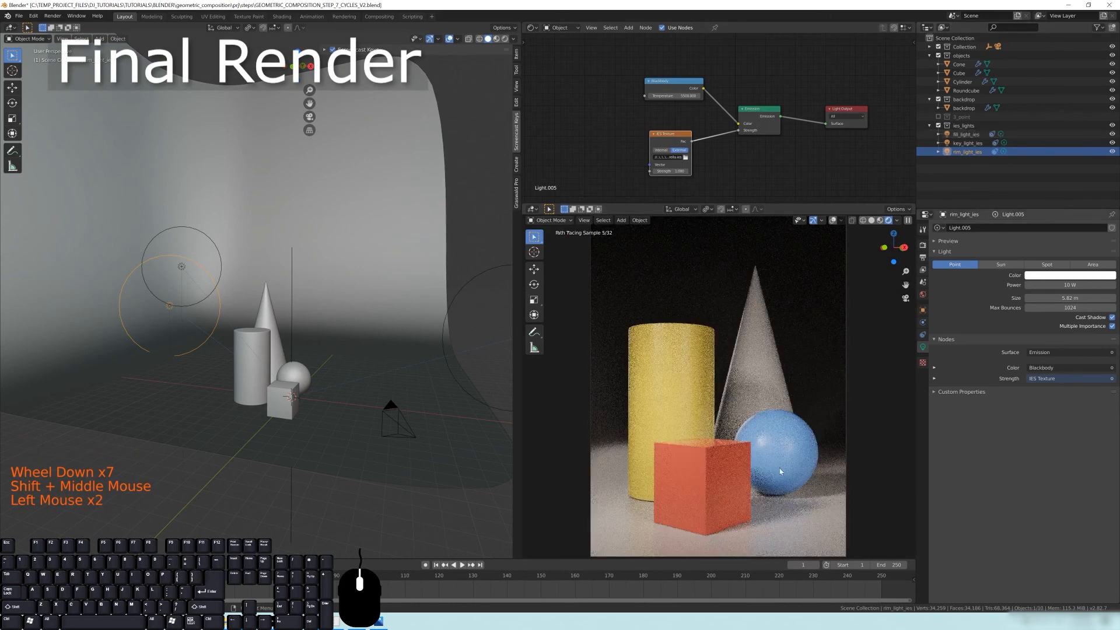
scroll(766, 410, "down", 3)
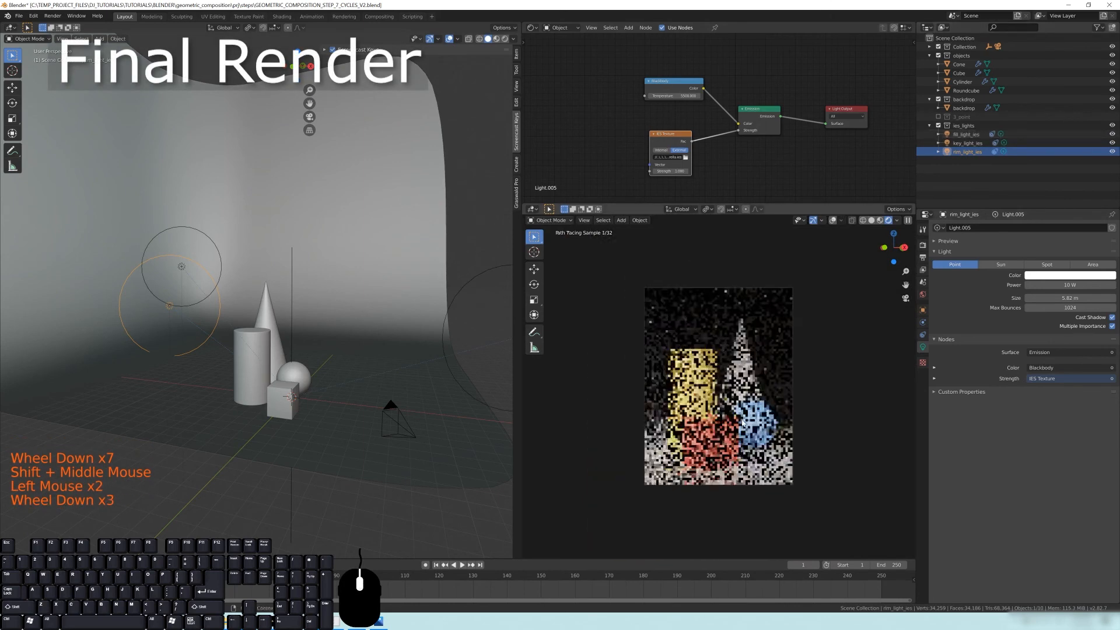
Step: Set the world background's surface strength to 0.2
left_click(922, 295)
left_click(1049, 351)
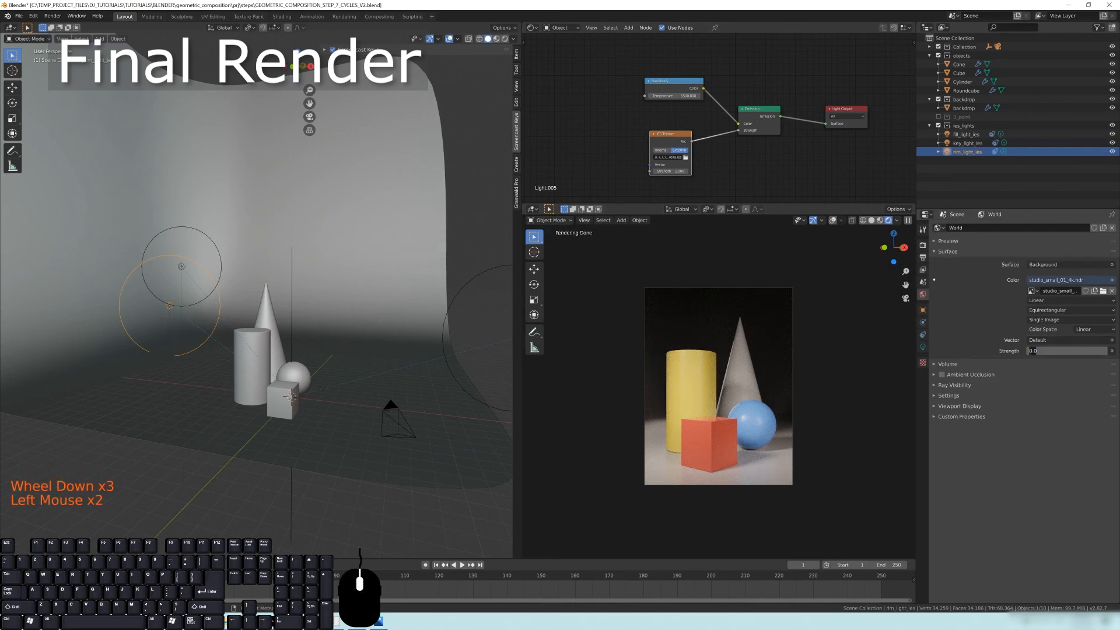
key("Return")
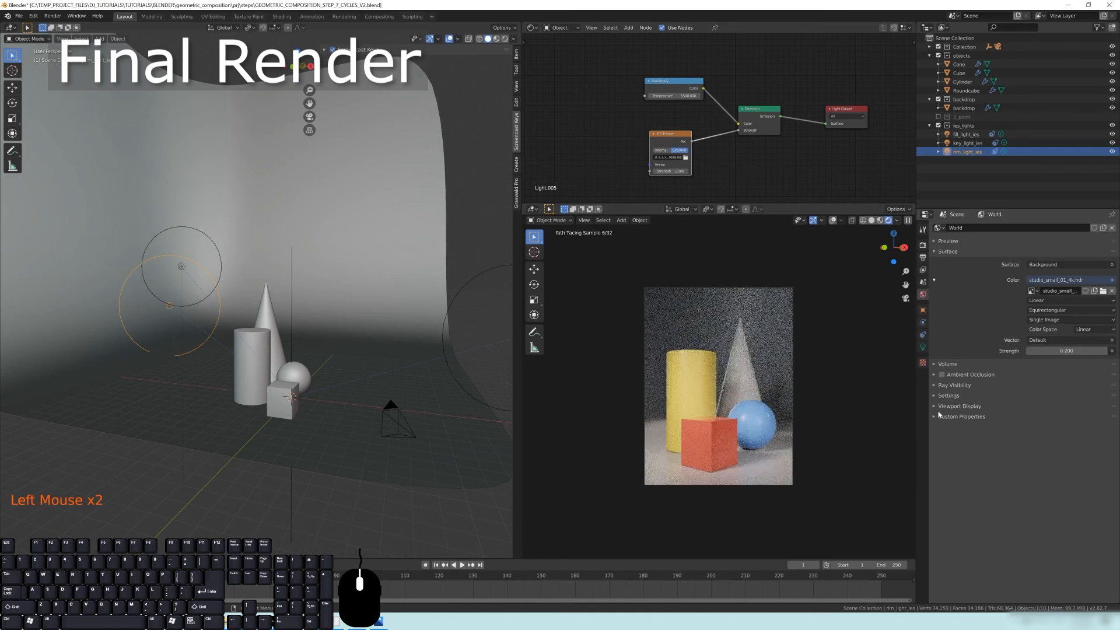
scroll(753, 461, "up", 2)
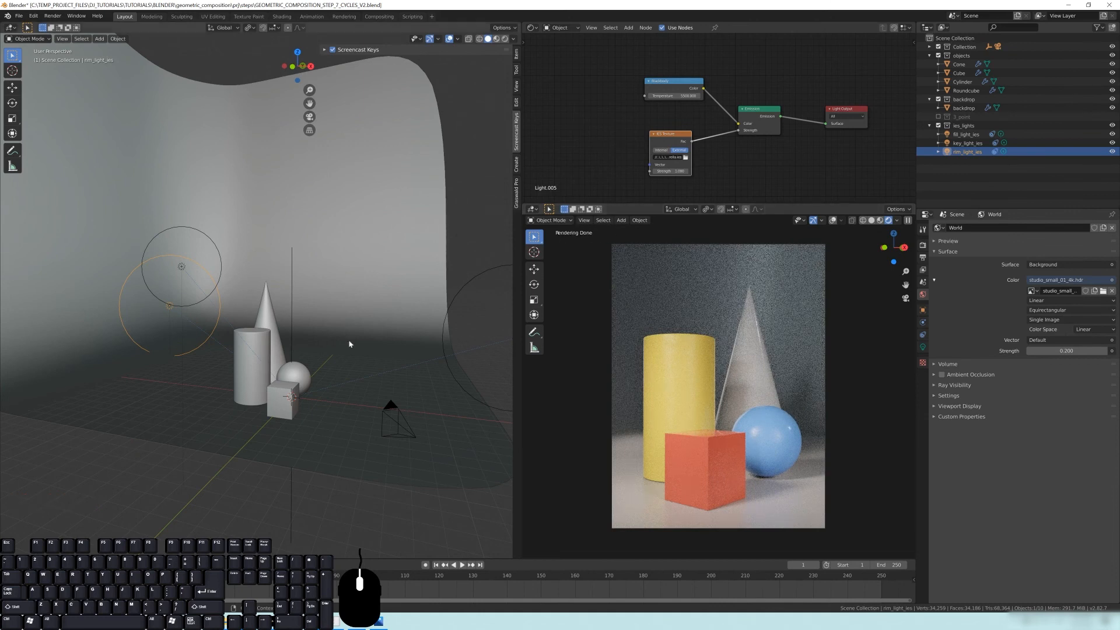
Step: Save the Blender project, render the final image from the camera, and inspect the cylinder up close in the render
key("ctrl+s")
middle_click_drag(334, 354, 341, 345)
scroll(340, 345, "down", 3)
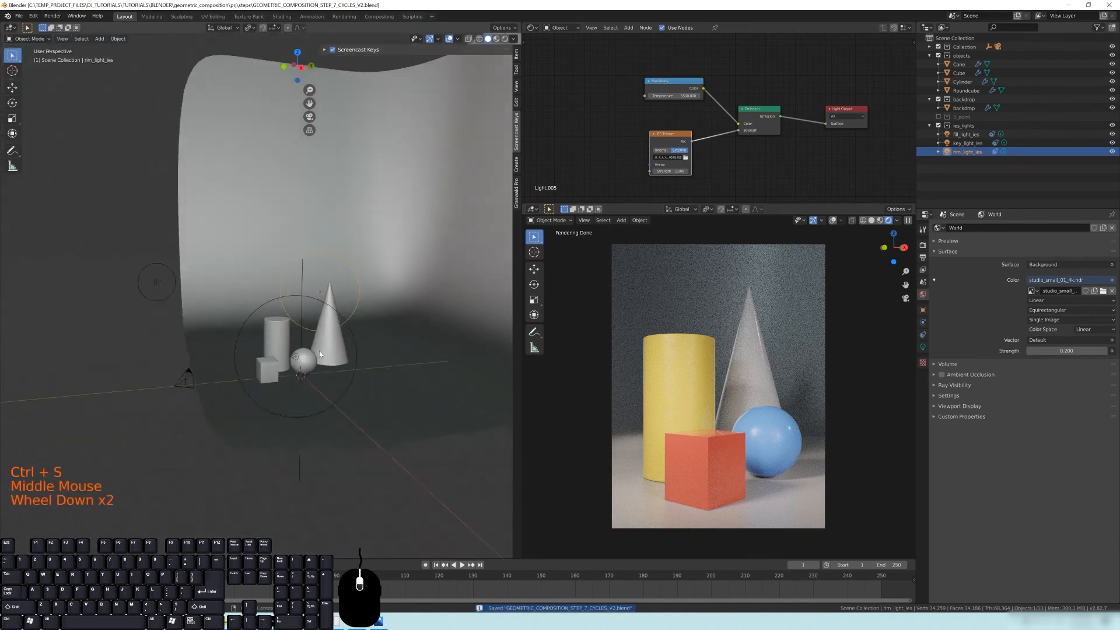
key("F12")
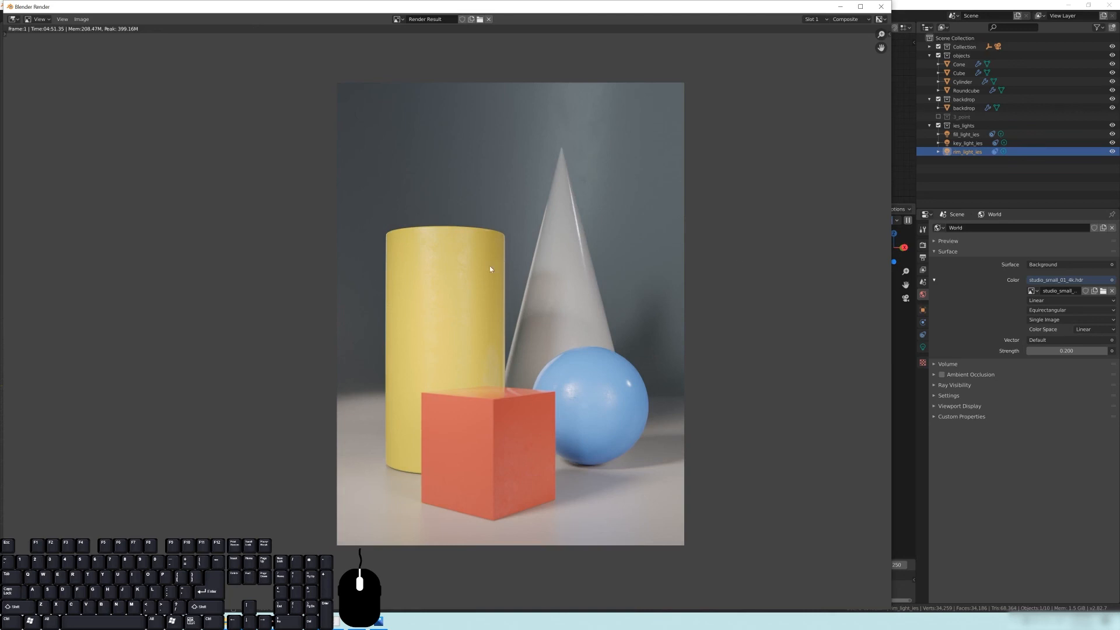
mouse_move(353, 10)
left_mouse_down()
mouse_move(424, 95)
mouse_move(363, 35)
mouse_move(361, 12)
left_mouse_up()
scroll(515, 284, "up", 5)
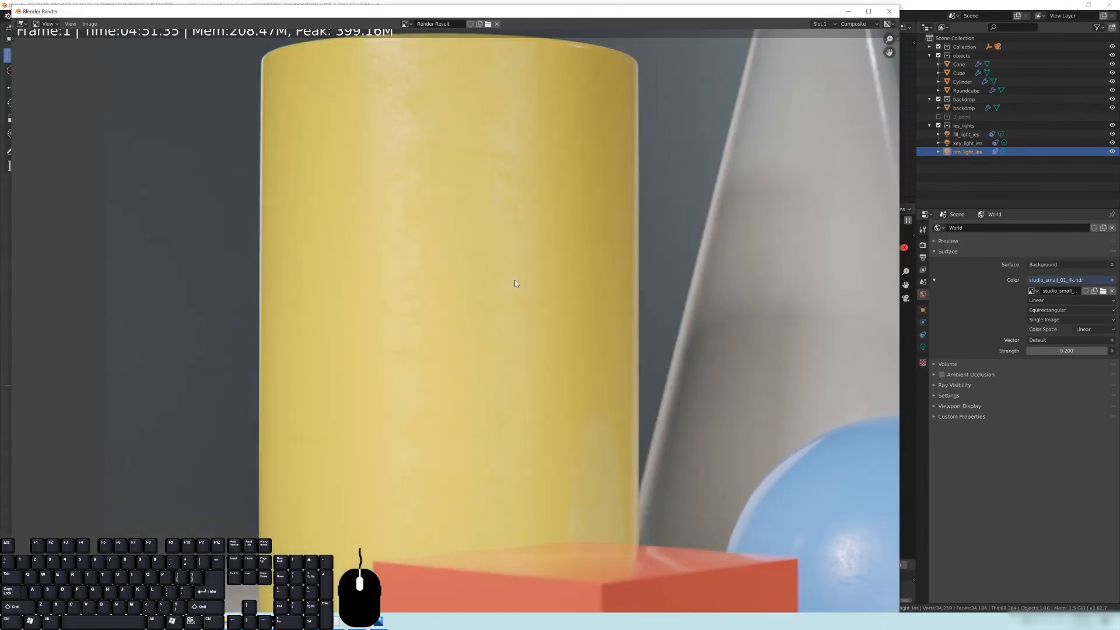
scroll(513, 279, "down", 5)
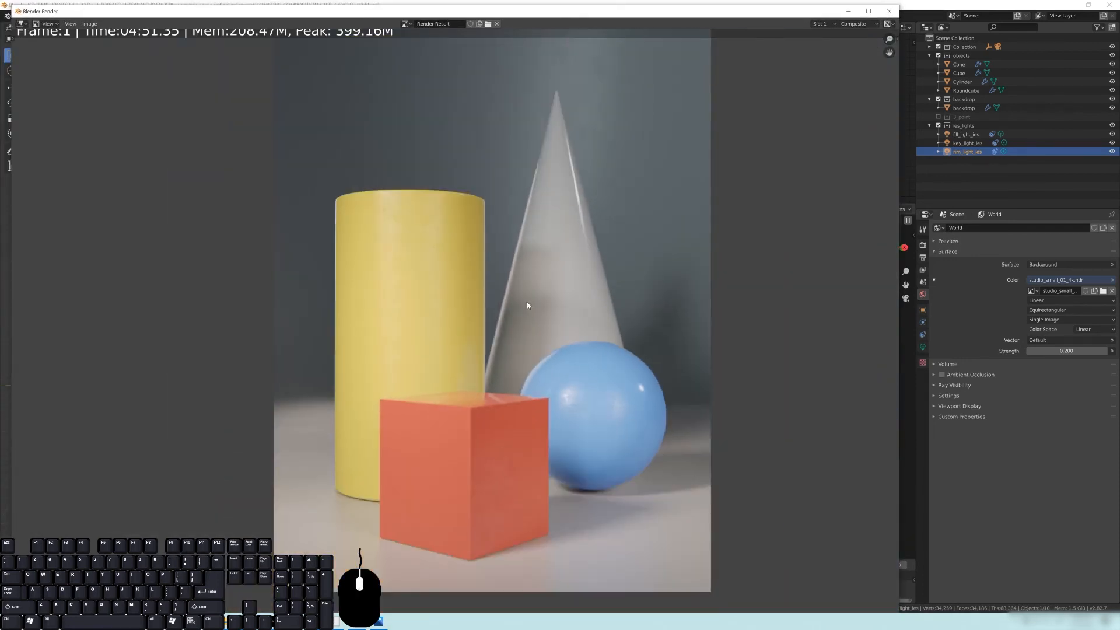
Step: Save the rendered image as step_7_cycles_ies_lights_v2.png in the render folder, with PNG compression set to 0%
left_click(89, 24)
left_click(115, 88)
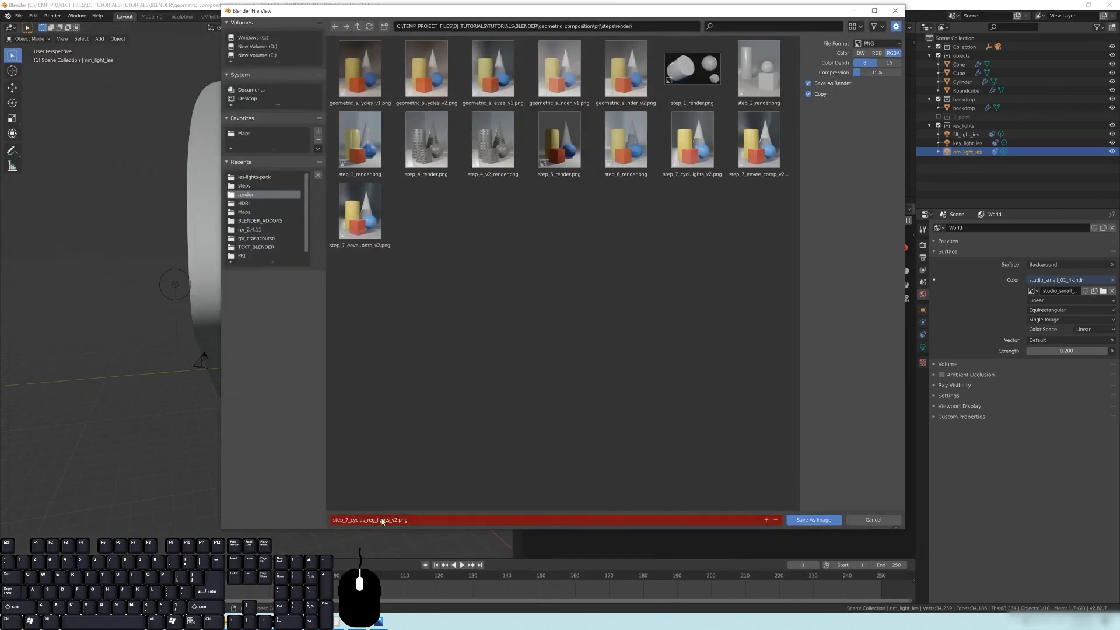
key("shift+Left")
key("shift+Left")
key("shift+Left")
type("ies")
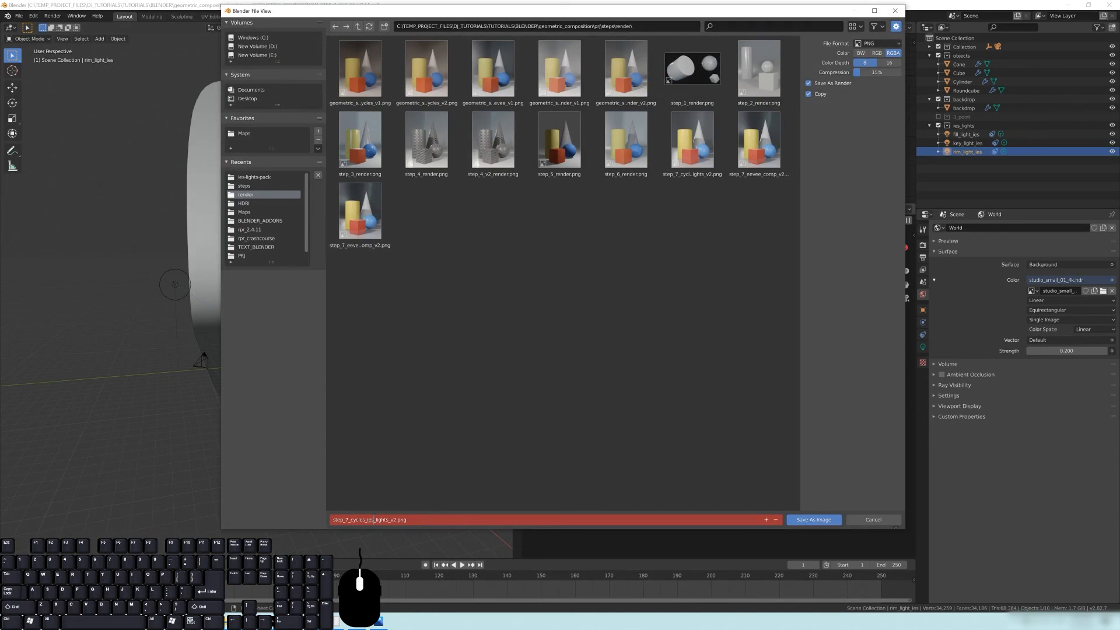
left_click(750, 437)
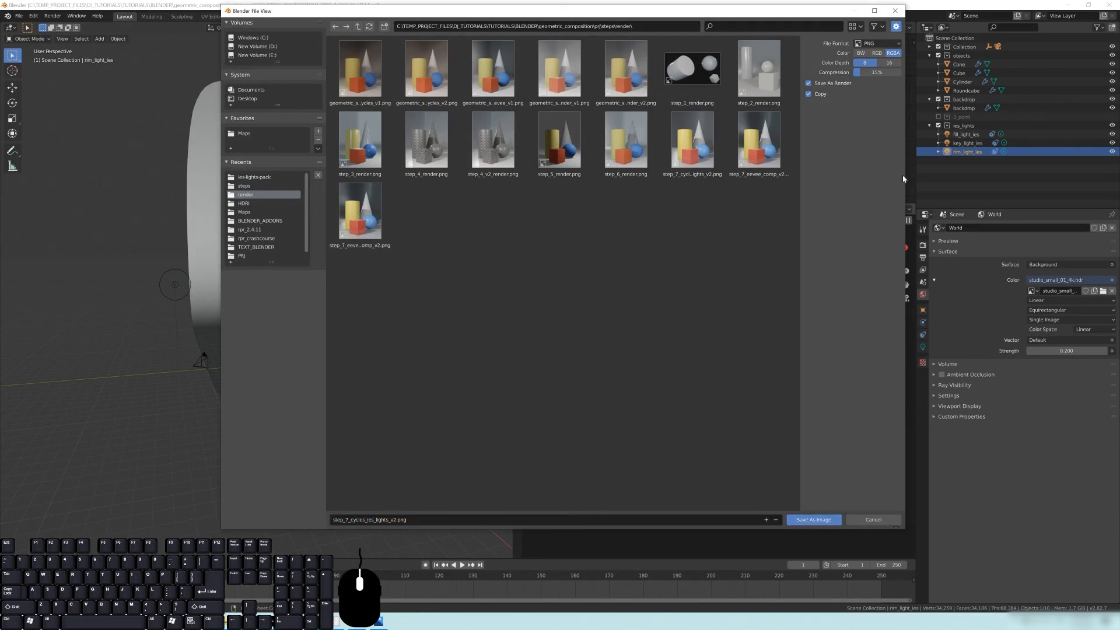
left_click_drag(877, 71, 857, 72)
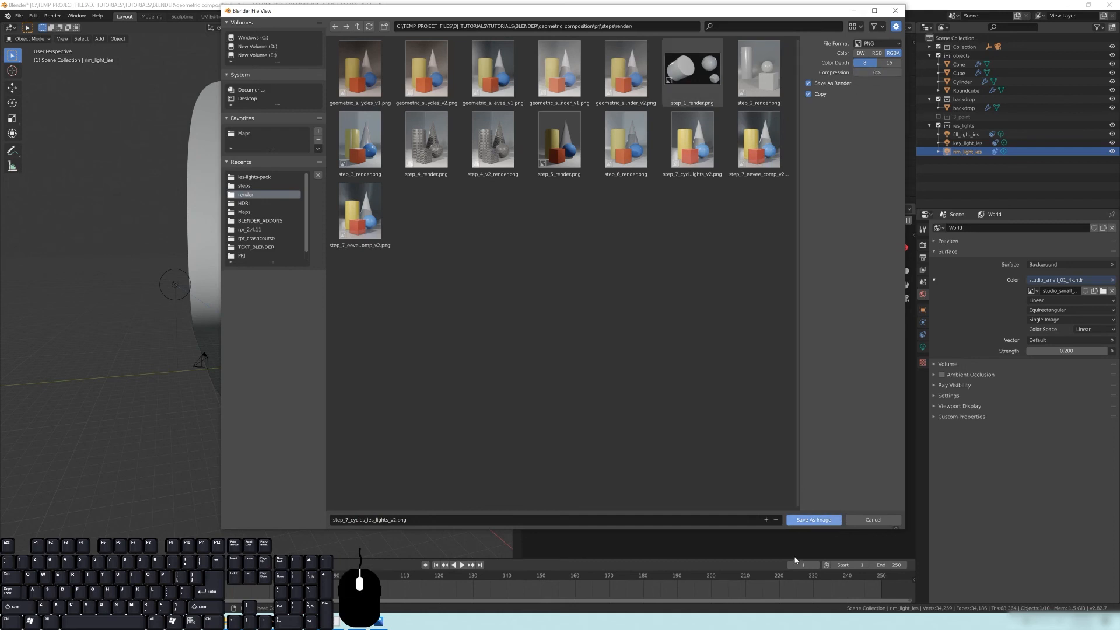
left_click(804, 521)
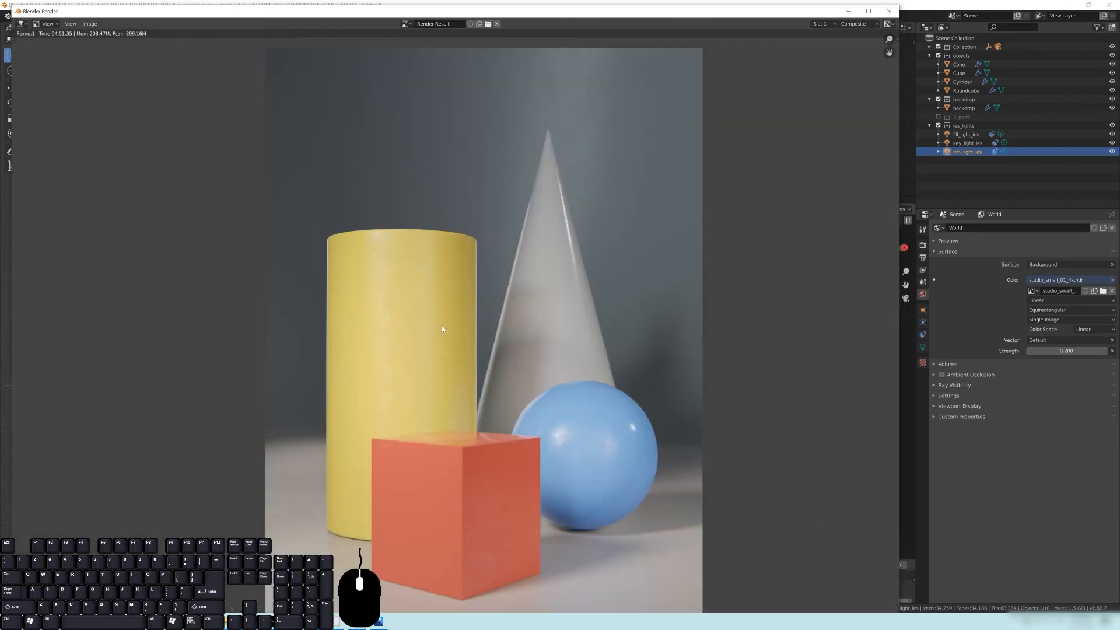
scroll(484, 341, "down", 2)
scroll(519, 353, "up", 1)
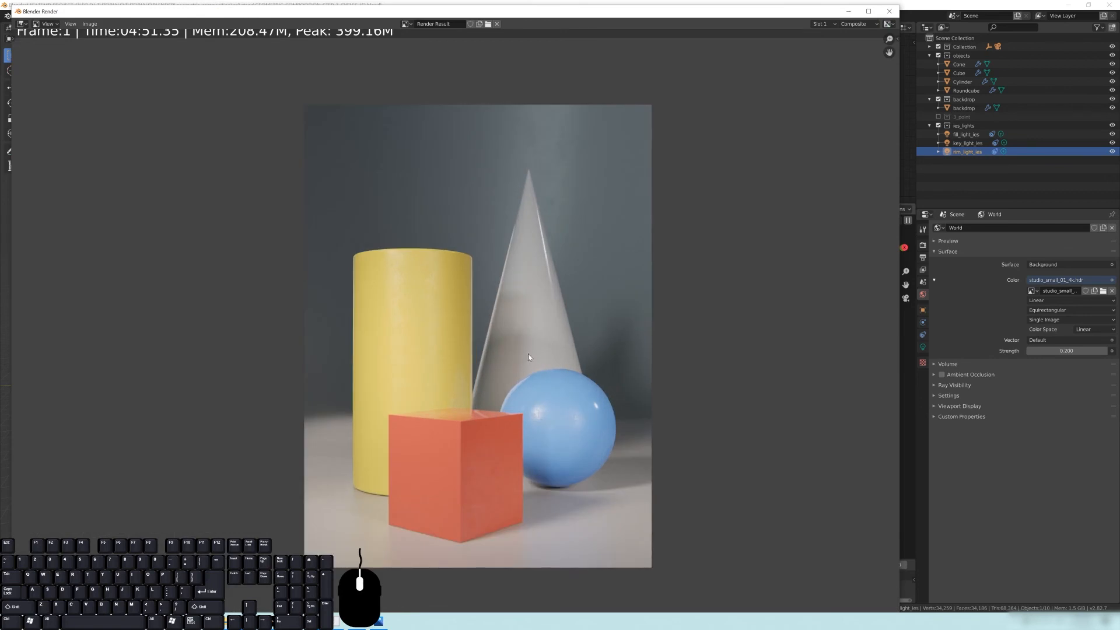